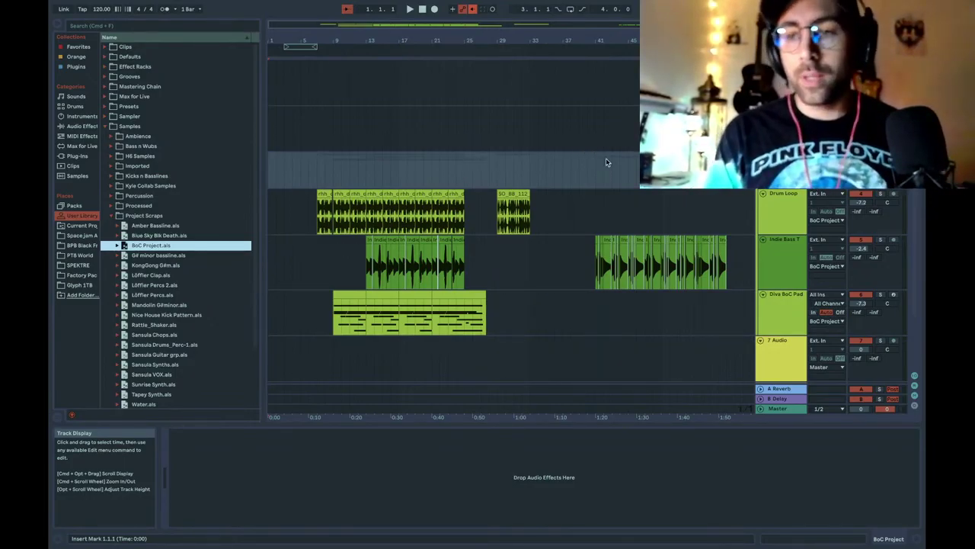
# Play the arrangement from bar 7 and set the project tempo to 112 BPM
pyautogui.click(319, 168)
pyautogui.press('space')
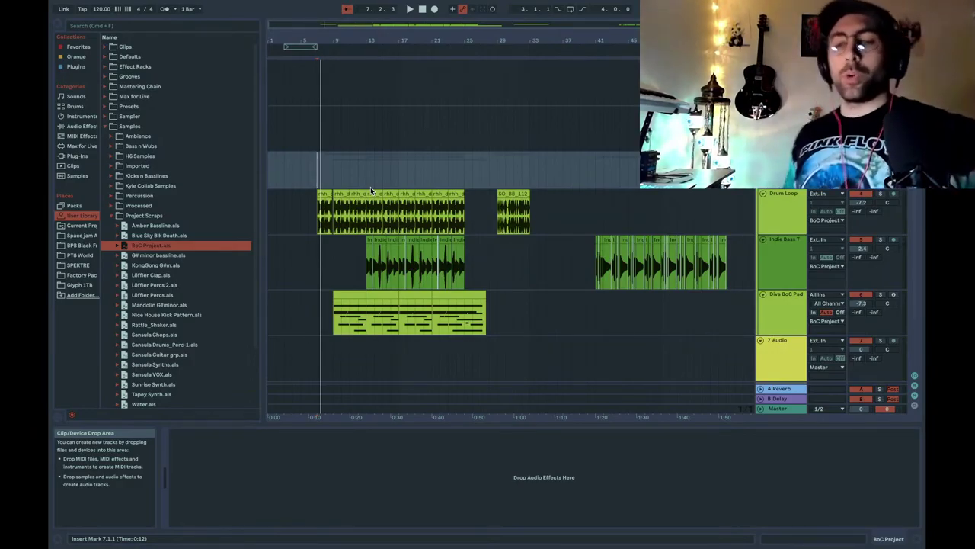
pyautogui.moveTo(138, 4)
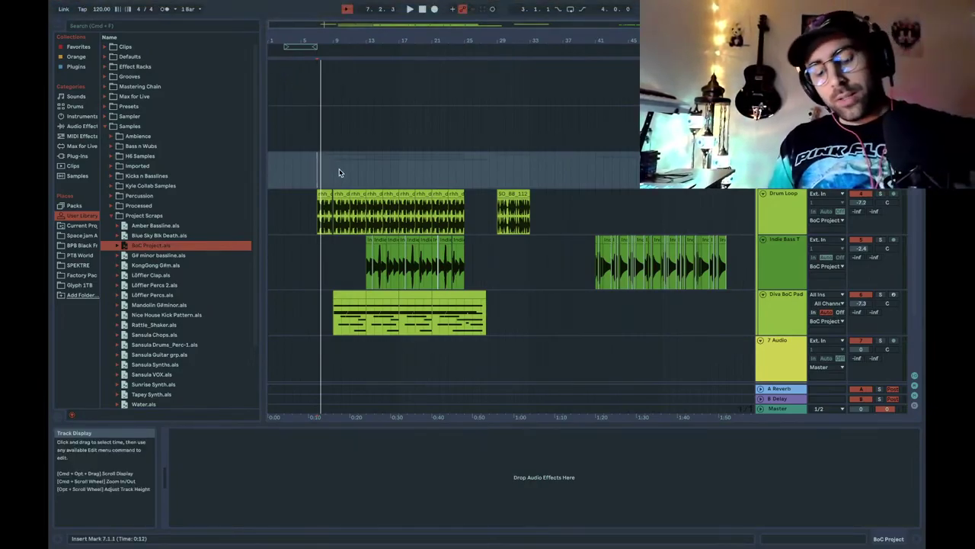
pyautogui.scroll(2, 339, 172)
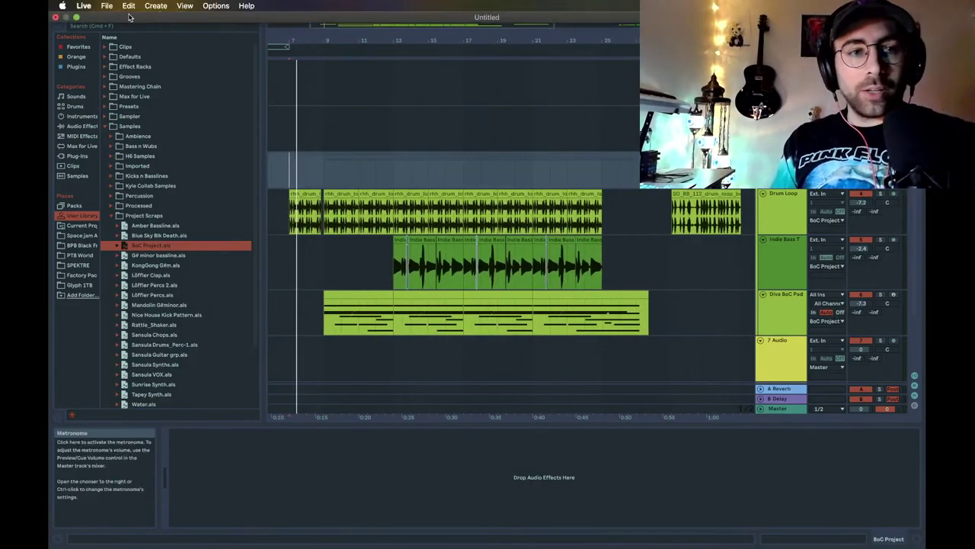
pyautogui.moveTo(101, 8); pyautogui.dragTo(101, 16)
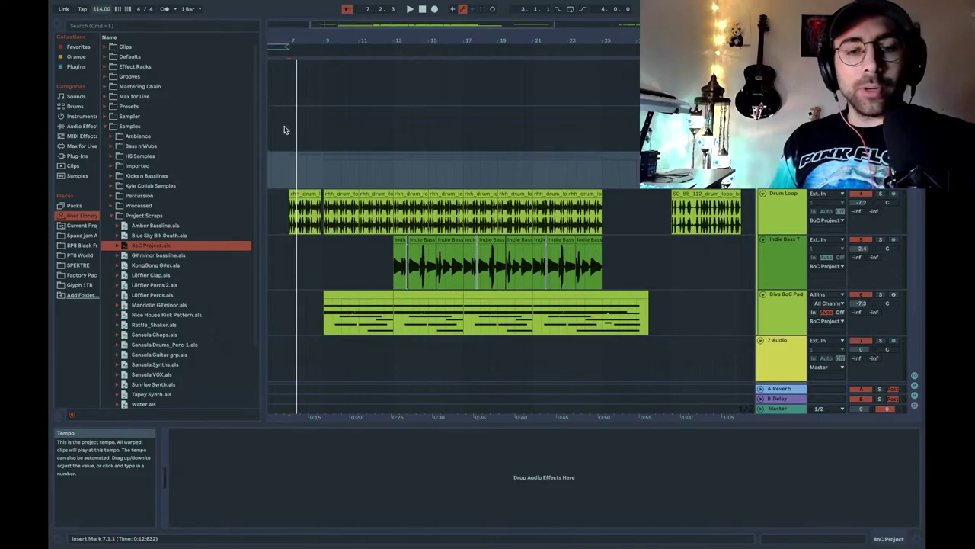
pyautogui.hscroll(-3, 284, 130)
pyautogui.press('space')
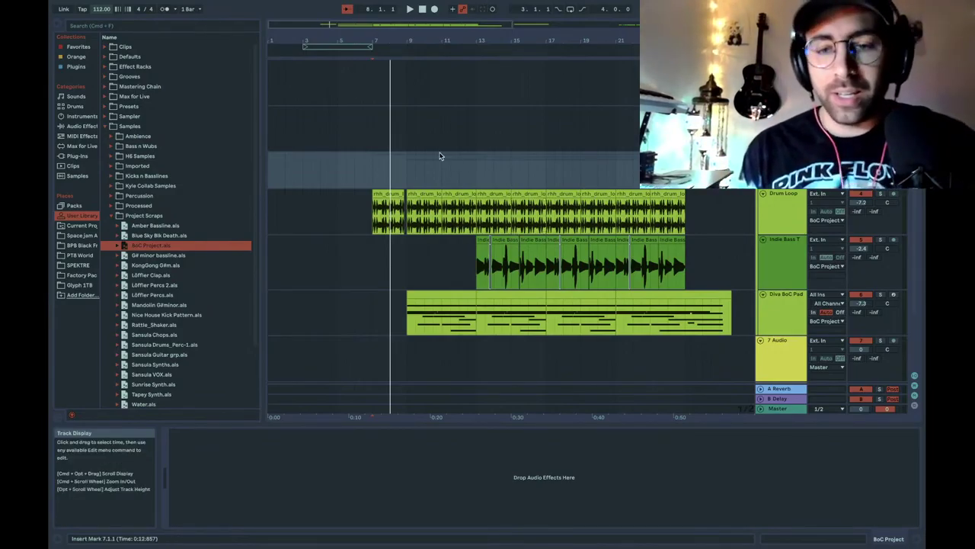
# Examine the first Indie Bass clip and the first Diva BoC Pad clip together with their tracks' device chains
pyautogui.click(480, 239)
pyautogui.scroll(5, 481, 239)
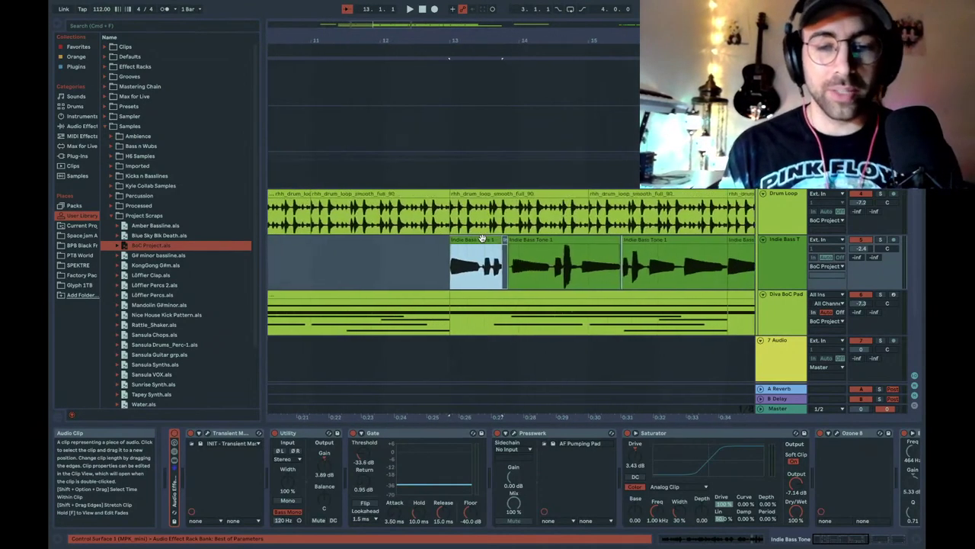
pyautogui.scroll(-8, 482, 238)
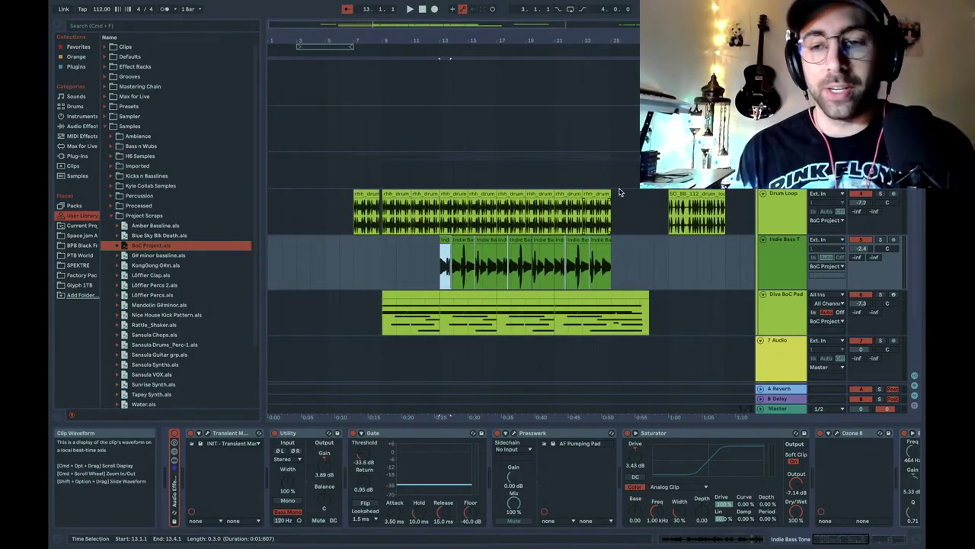
pyautogui.click(424, 303)
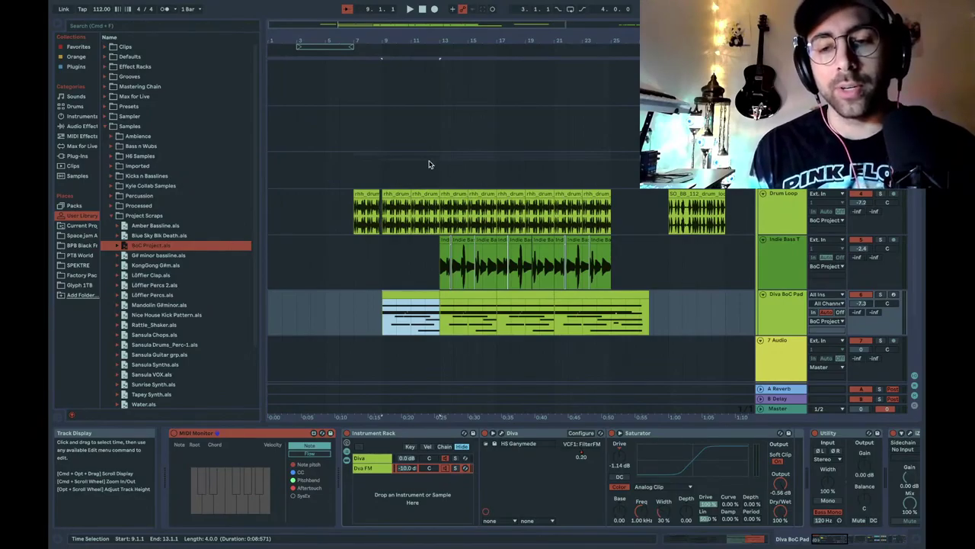
# Select all the drum, bass and pad clips from bar 7 onward and move them six bars earlier so the drums start at bar 1
pyautogui.scroll(-3, 429, 163)
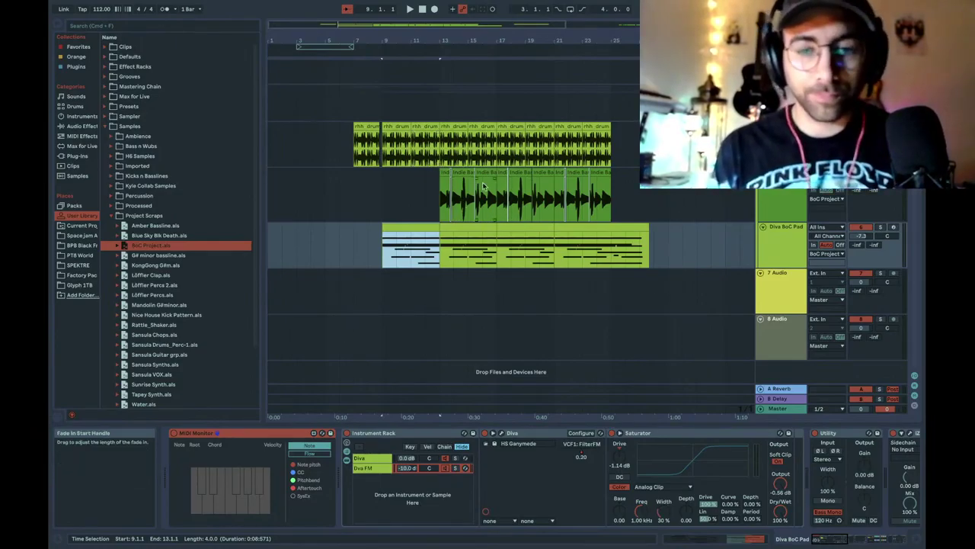
pyautogui.click(594, 171)
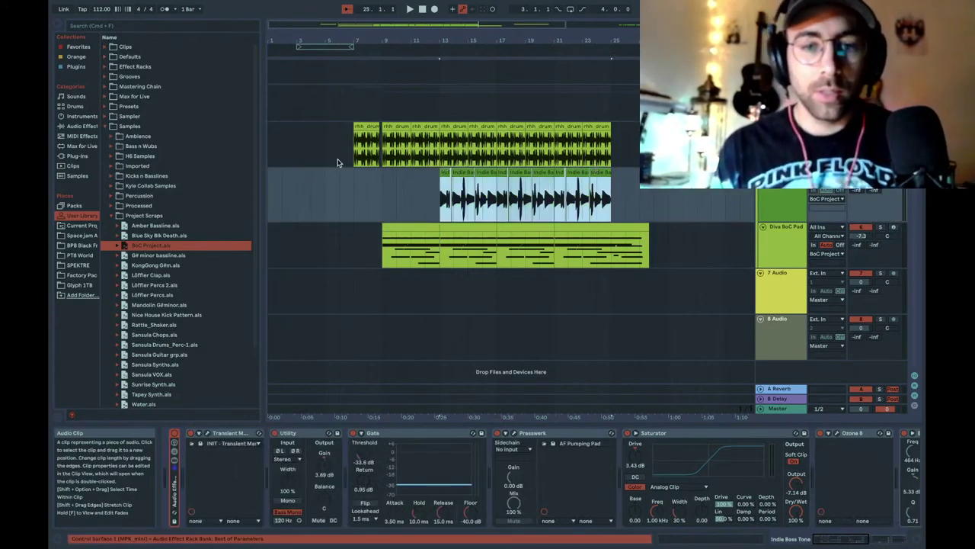
pyautogui.click(367, 144)
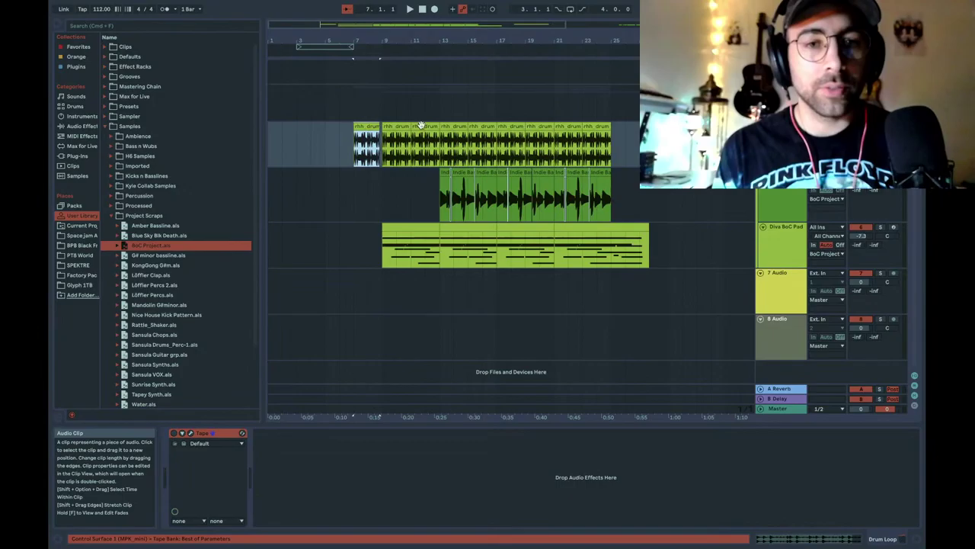
pyautogui.click(616, 225)
pyautogui.keyDown('shift'); pyautogui.click(363, 122); pyautogui.keyUp('shift')
pyautogui.keyDown('shift'); pyautogui.click(359, 122); pyautogui.keyUp('shift')
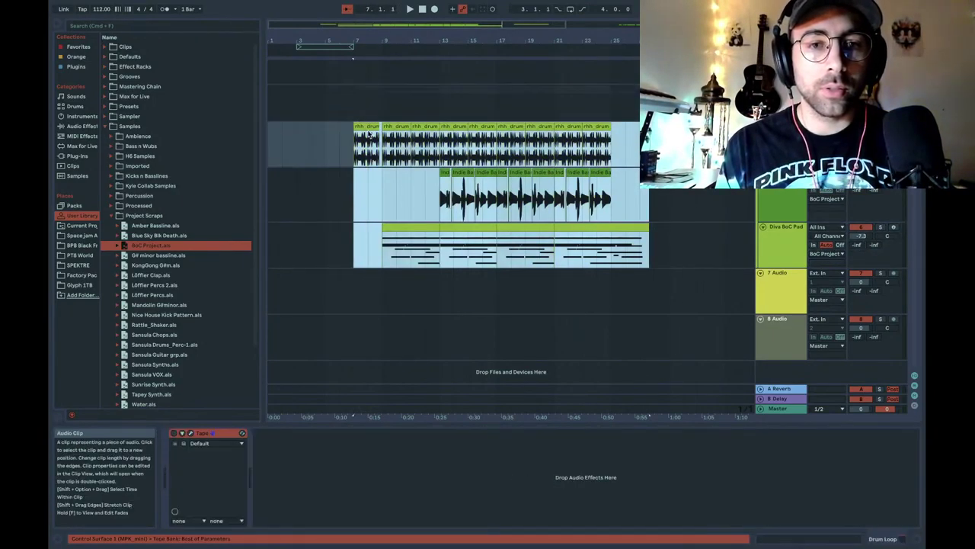
pyautogui.moveTo(366, 126); pyautogui.dragTo(269, 135)
pyautogui.click(299, 143)
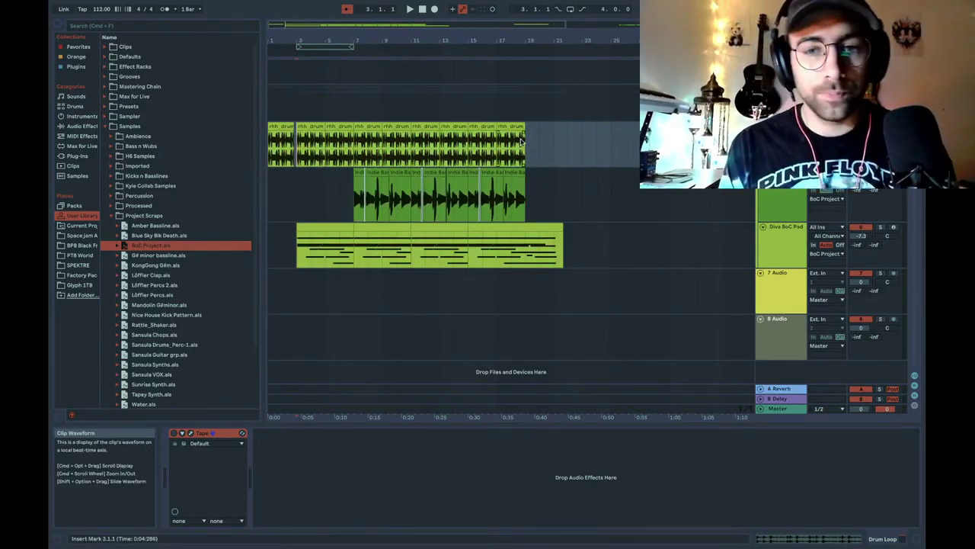
# Loop the 16 bars from bar 1 to bar 17 and play the looped section
pyautogui.click(552, 143)
pyautogui.moveTo(497, 244); pyautogui.dragTo(269, 244)
pyautogui.hotkey('ctrl', 'l')
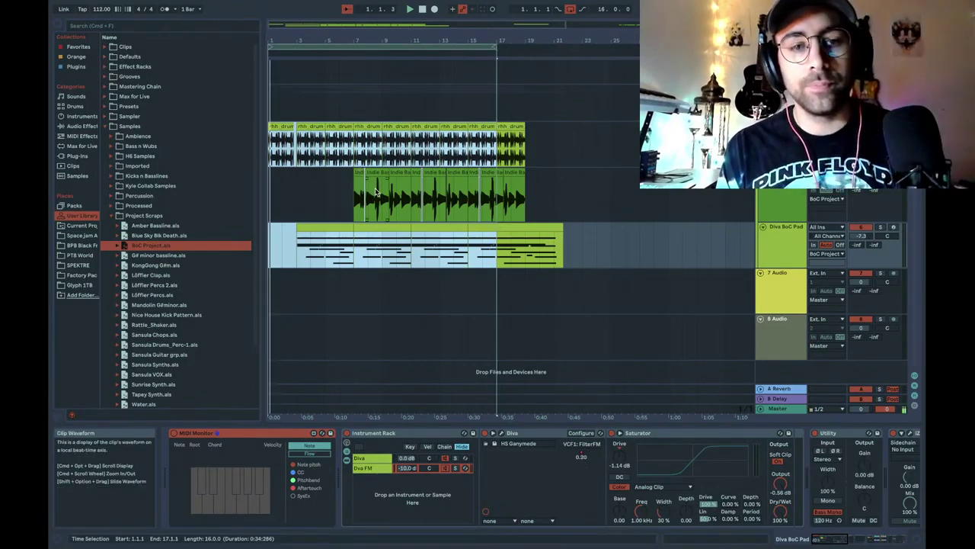
pyautogui.press('space')
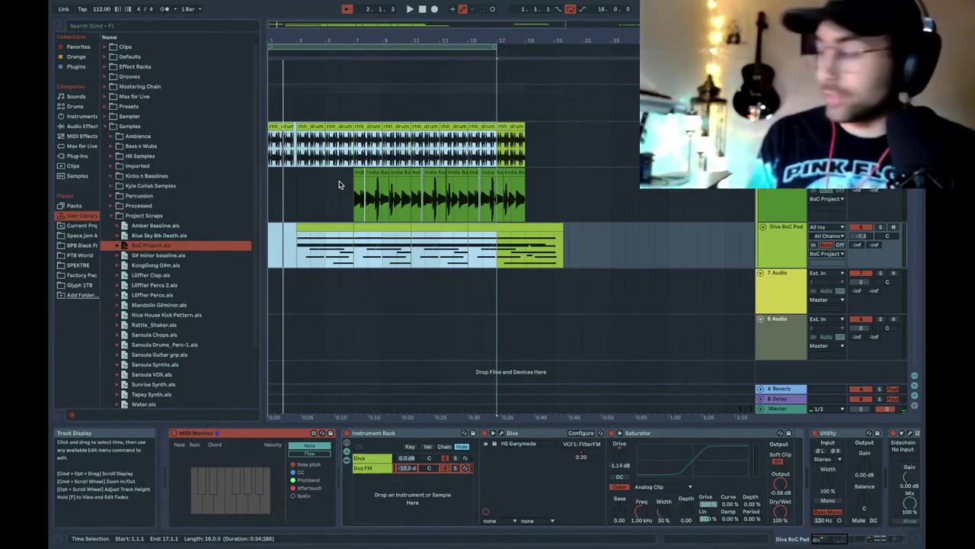
pyautogui.press('space')
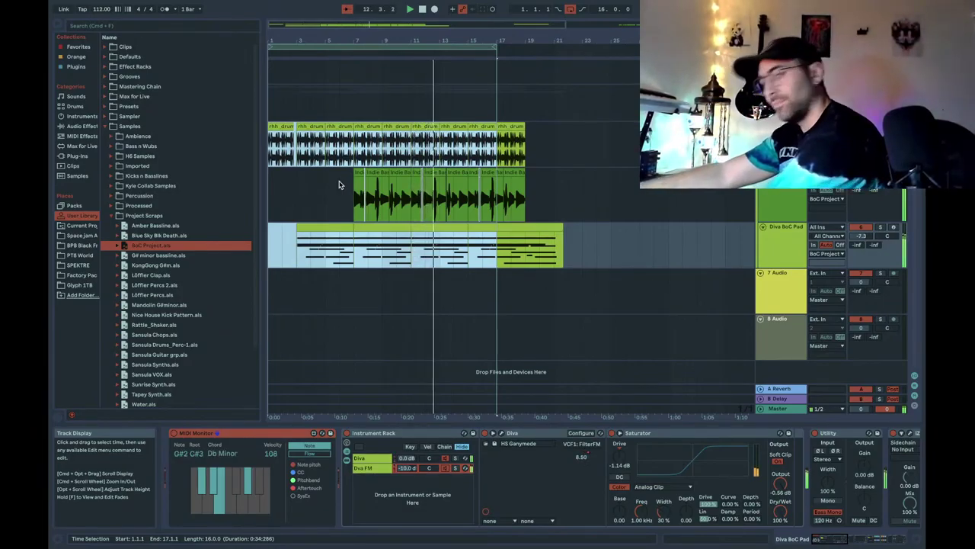
# Select the 7 Audio track and extend the loop's end to bar 19 for an 18-bar loop
pyautogui.click(776, 191)
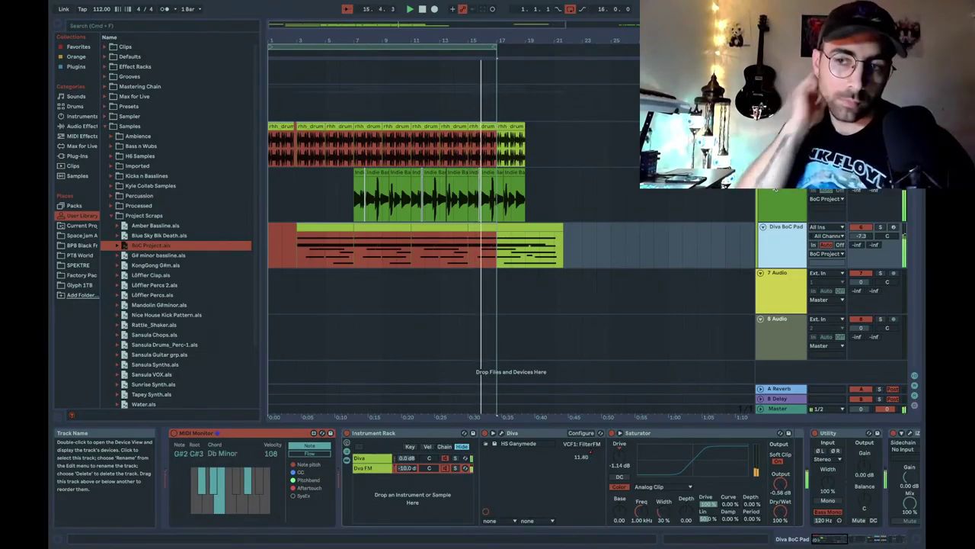
pyautogui.press('Down')
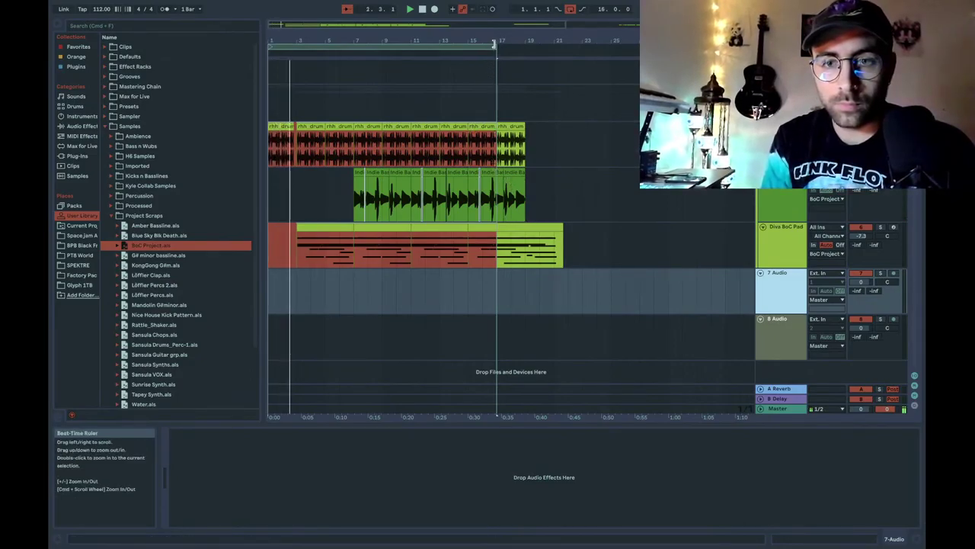
pyautogui.moveTo(493, 44); pyautogui.dragTo(519, 48)
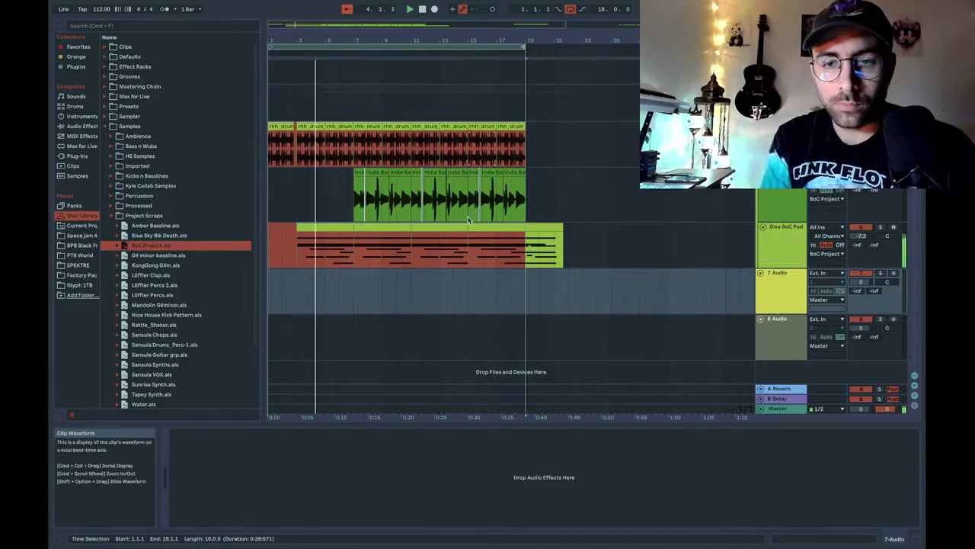
pyautogui.click(401, 229)
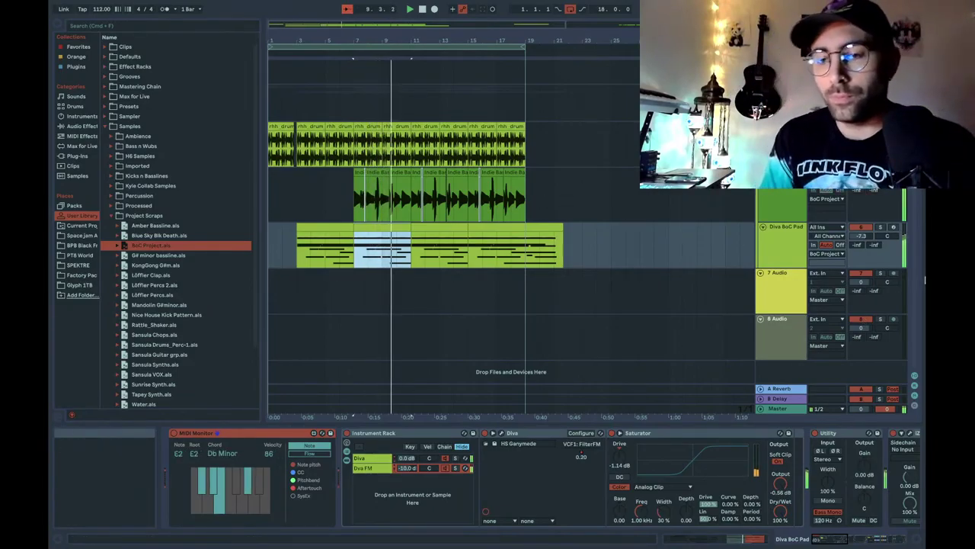
pyautogui.click(826, 273)
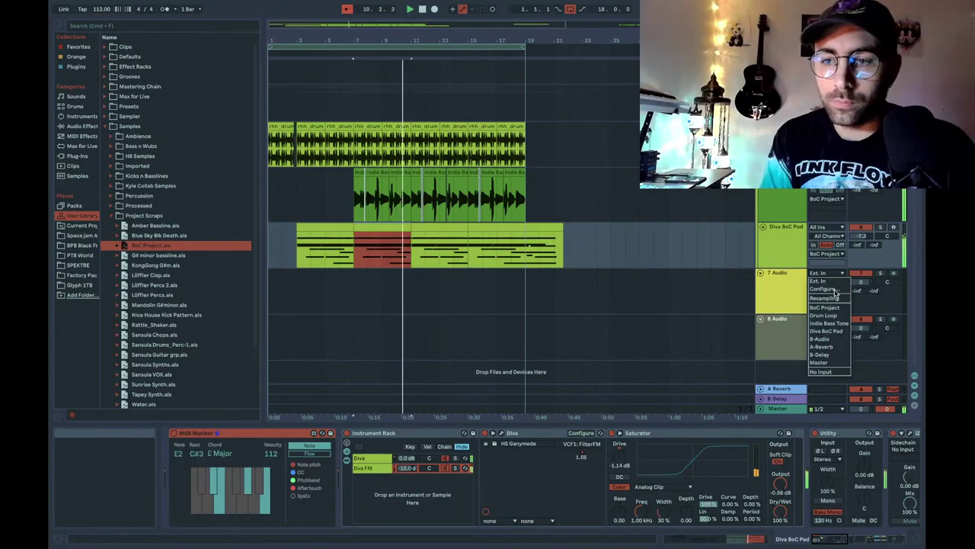
pyautogui.press('Escape')
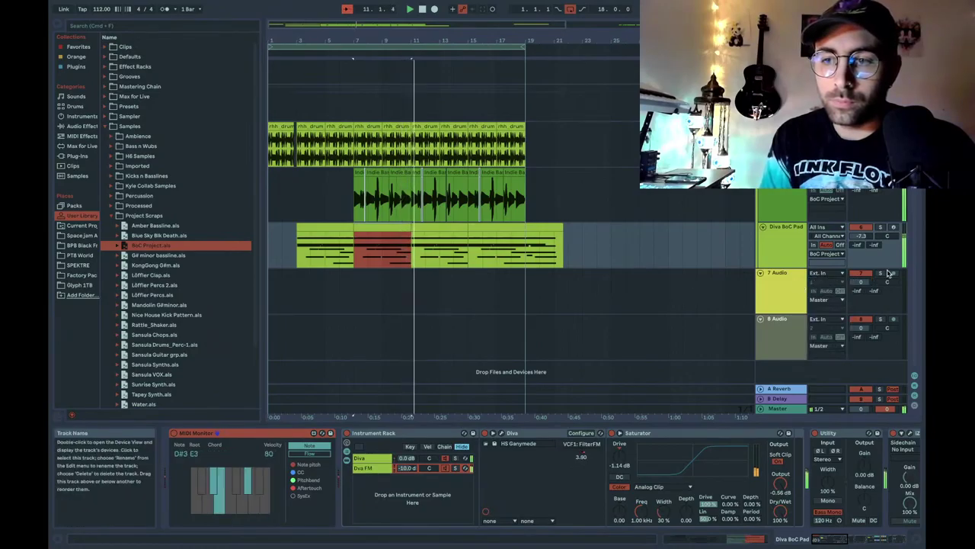
pyautogui.click(798, 296)
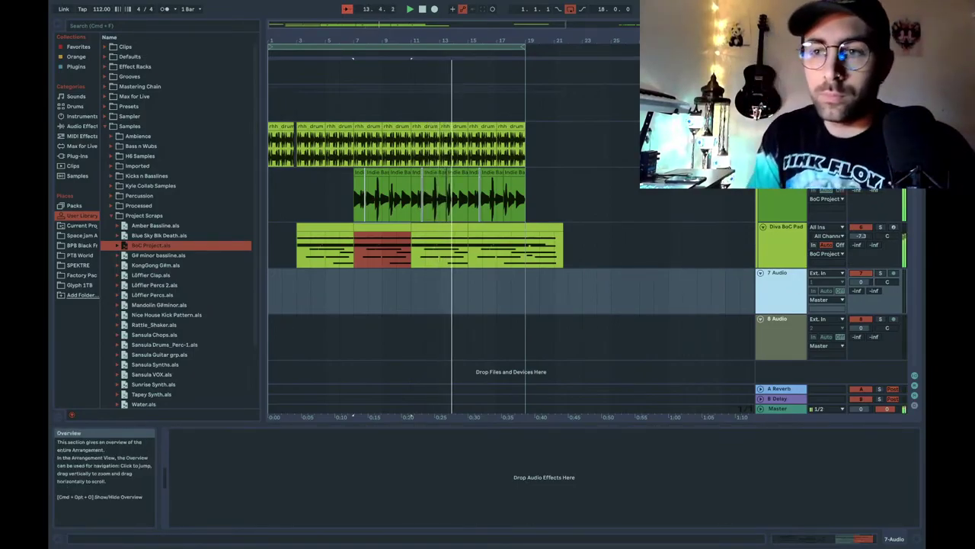
# Set the audio input device to Scarlett 2i2 USB (2 In, 2 Out) in the audio preferences and close them
pyautogui.moveTo(342, 4)
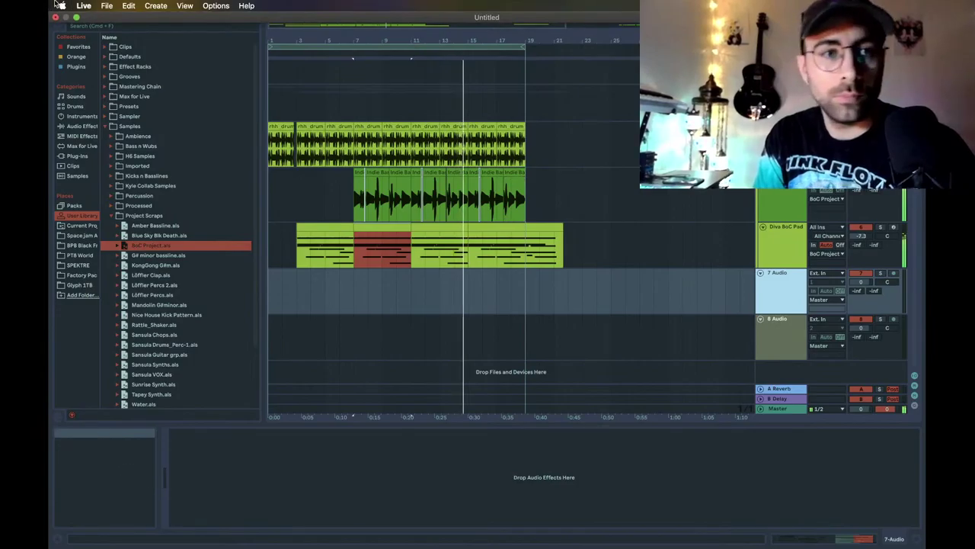
pyautogui.click(106, 5)
pyautogui.moveTo(84, 5)
pyautogui.click(106, 35)
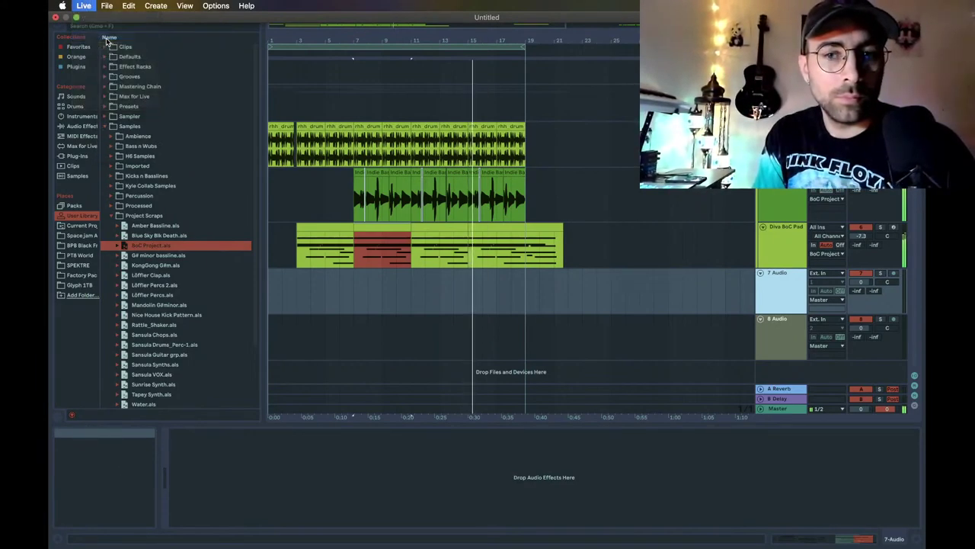
pyautogui.click(518, 159)
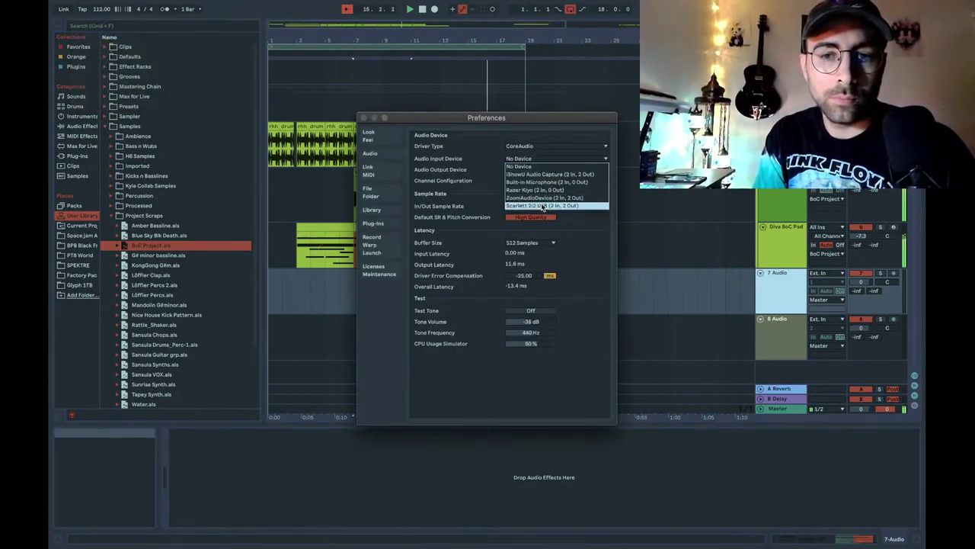
pyautogui.click(543, 206)
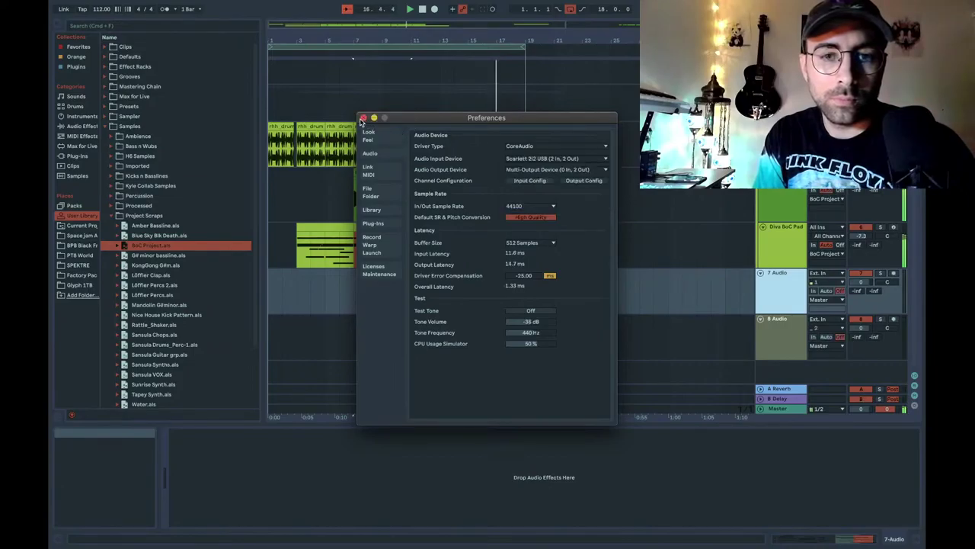
pyautogui.click(363, 120)
# Arm the 7 Audio track for recording with input monitoring on, and set its external input channel to 2
pyautogui.click(456, 276)
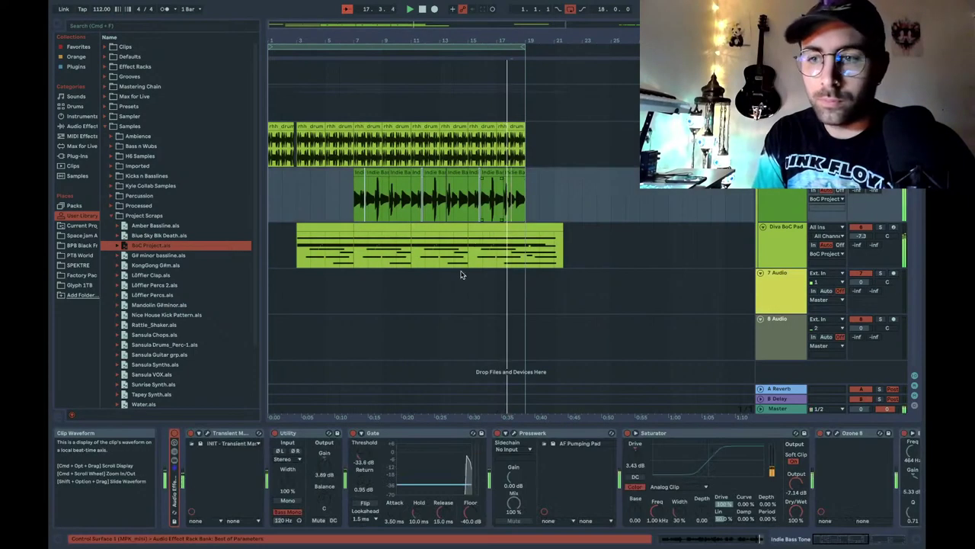
pyautogui.click(894, 273)
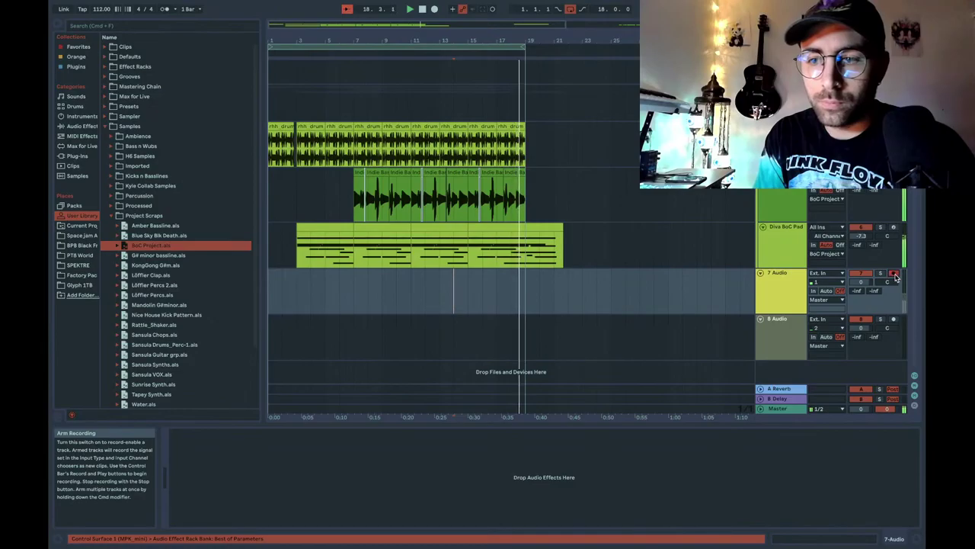
pyautogui.click(814, 291)
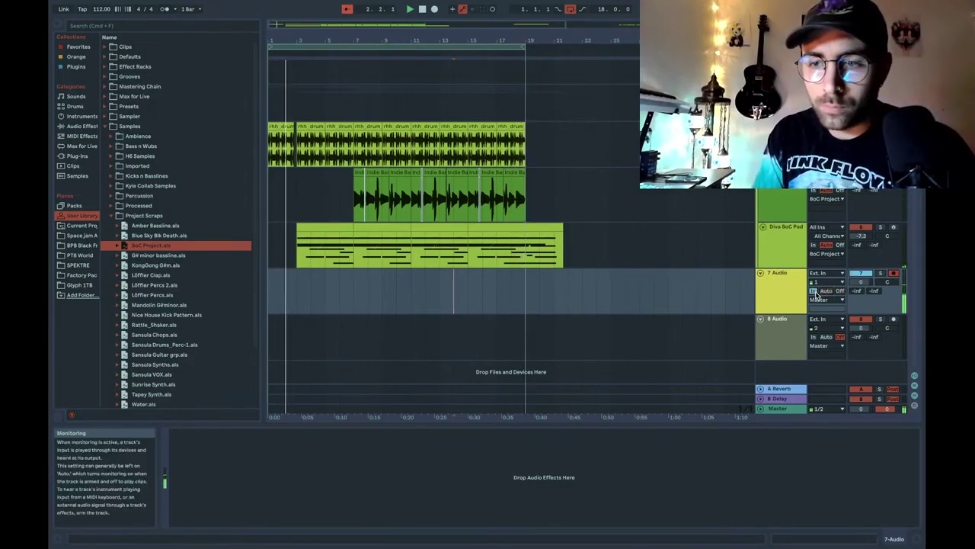
pyautogui.click(826, 282)
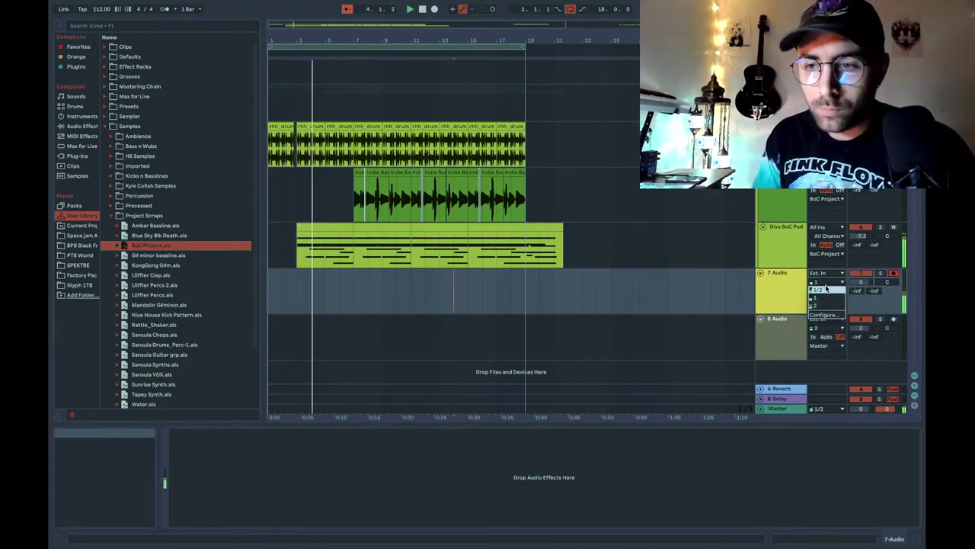
pyautogui.click(820, 307)
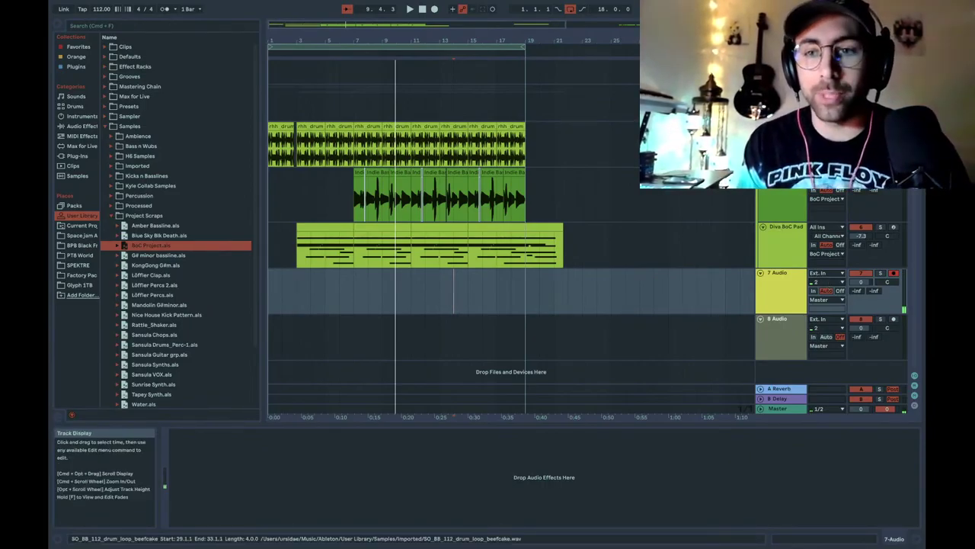
# Select the first Diva BoC Pad clip, from bar 3 to bar 7, and play the arrangement from its start
pyautogui.click(579, 145)
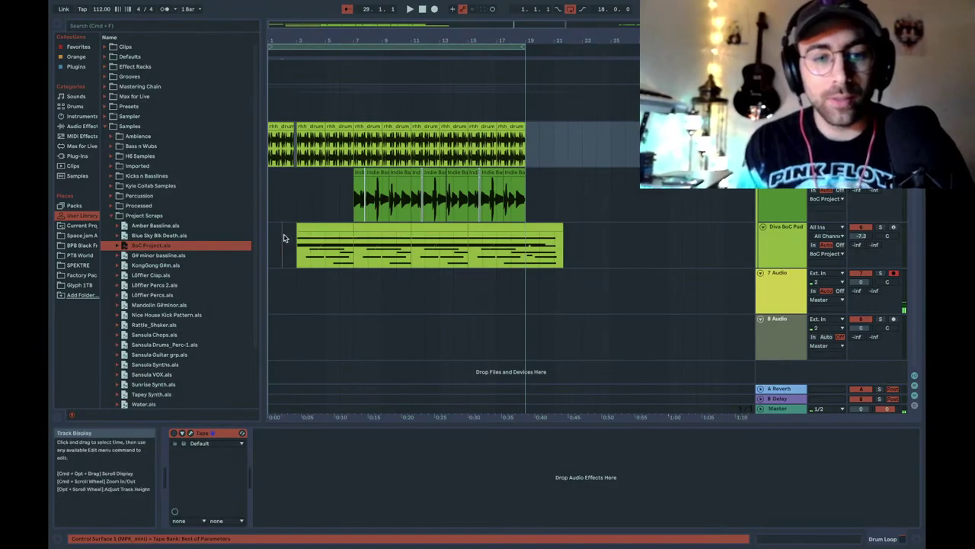
pyautogui.click(283, 237)
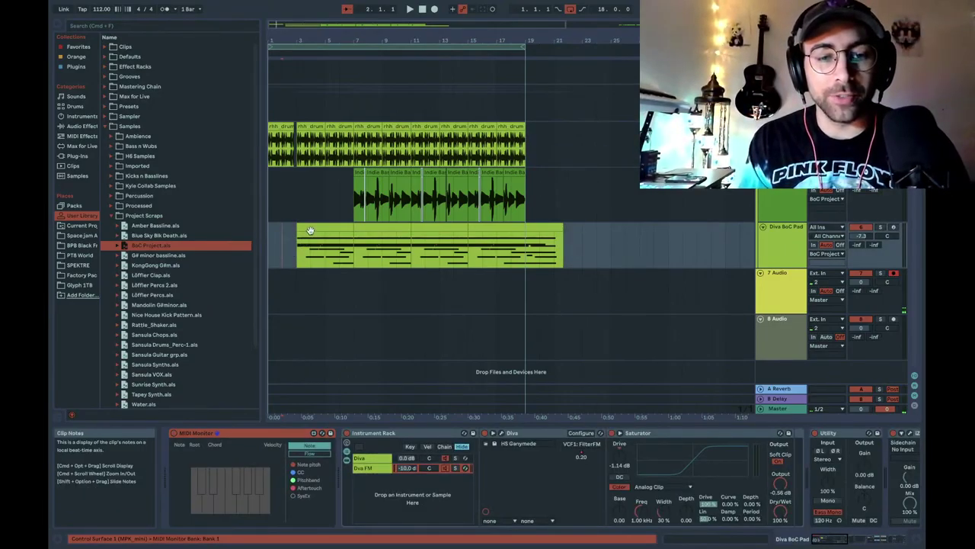
pyautogui.moveTo(307, 233); pyautogui.dragTo(353, 244)
pyautogui.press('space')
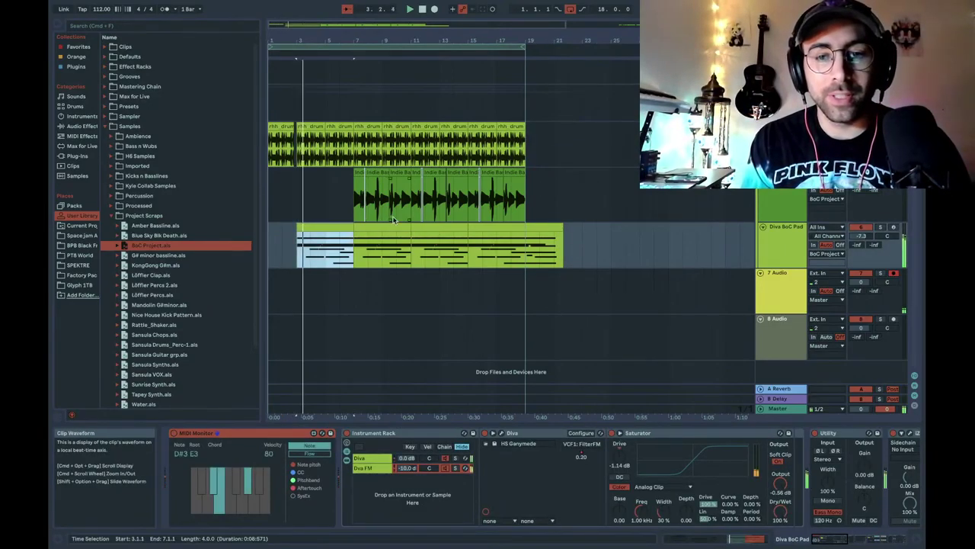
# Freeze the Diva BoC Pad track
pyautogui.click(775, 244)
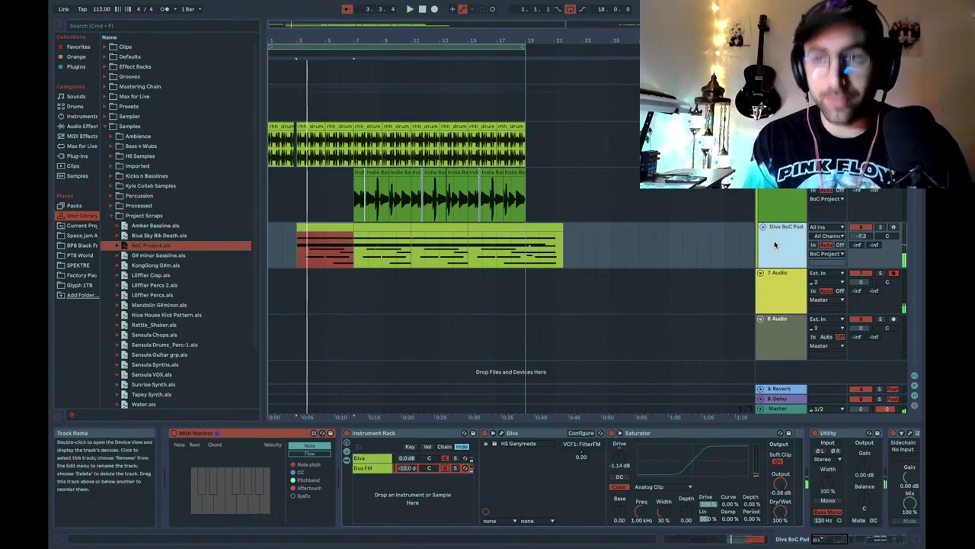
pyautogui.rightClick(775, 244)
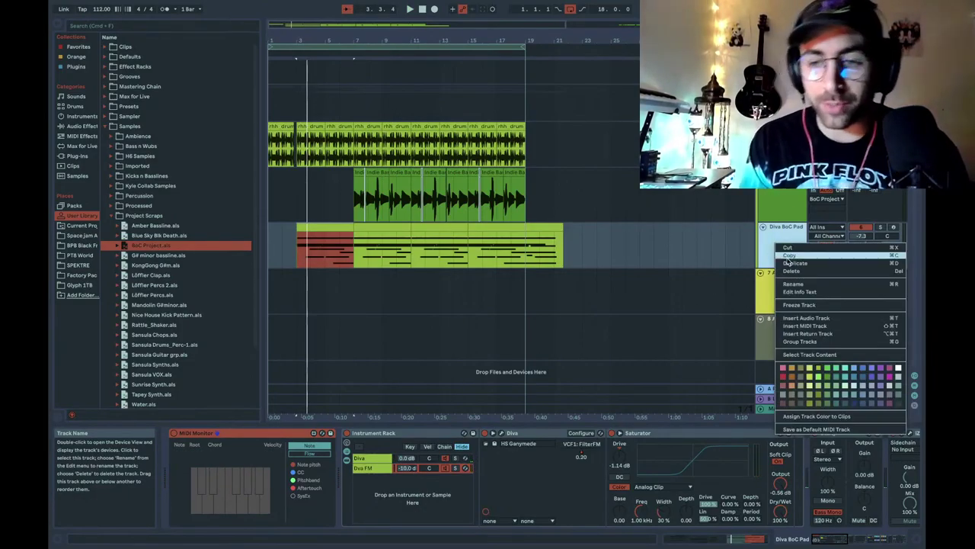
pyautogui.click(817, 312)
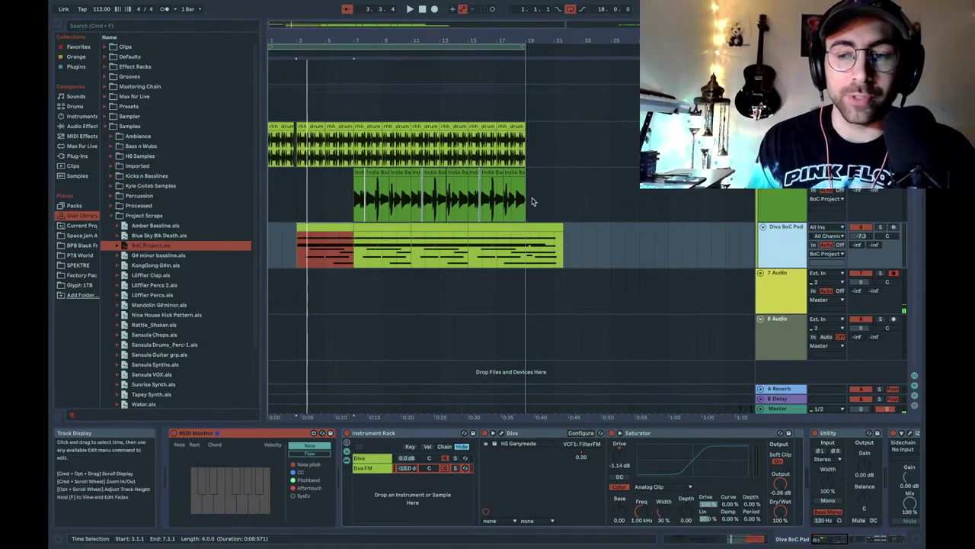
pyautogui.rightClick(773, 227)
pyautogui.click(812, 303)
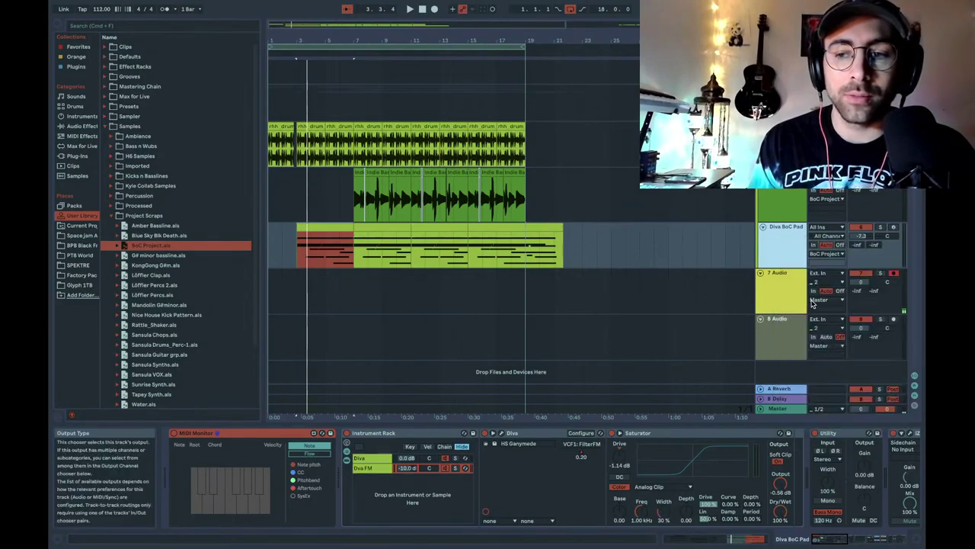
pyautogui.rightClick(792, 243)
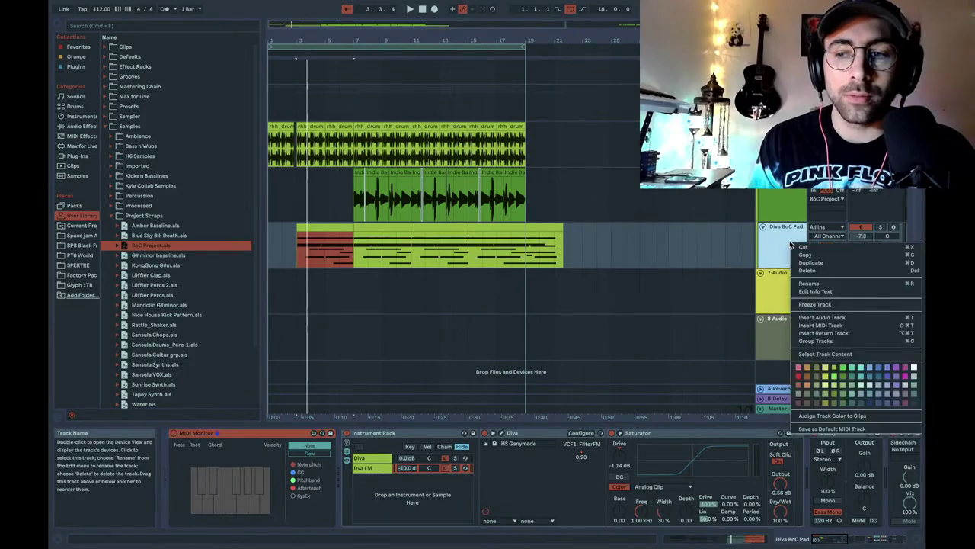
pyautogui.click(813, 304)
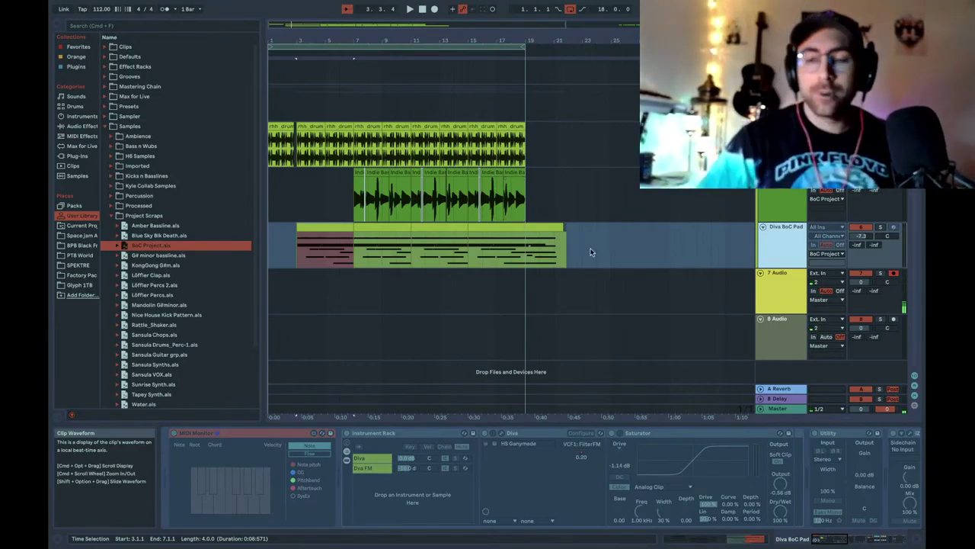
# Play the arrangement from bar 1, place the insert marker at bar 5 on the 7 Audio track, and stop playback
pyautogui.click(797, 285)
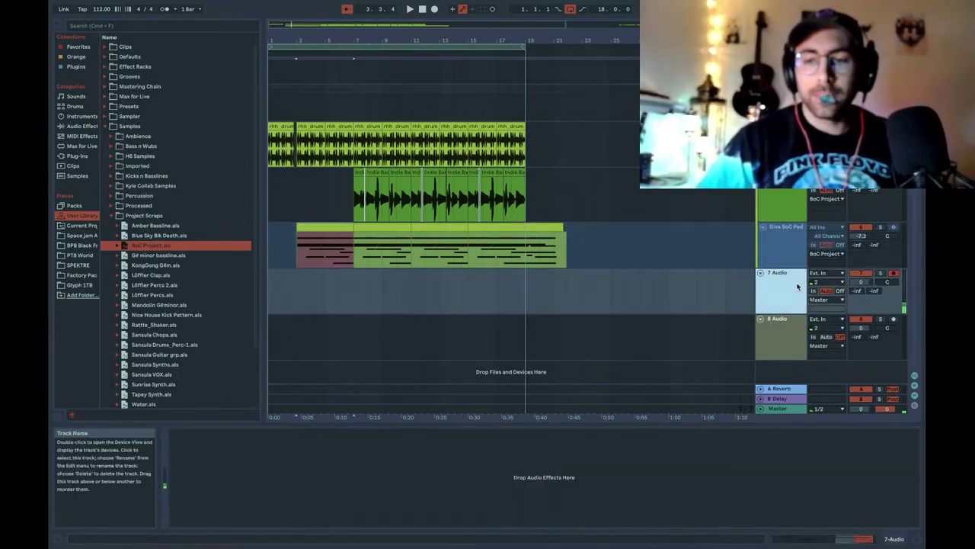
pyautogui.click(272, 249)
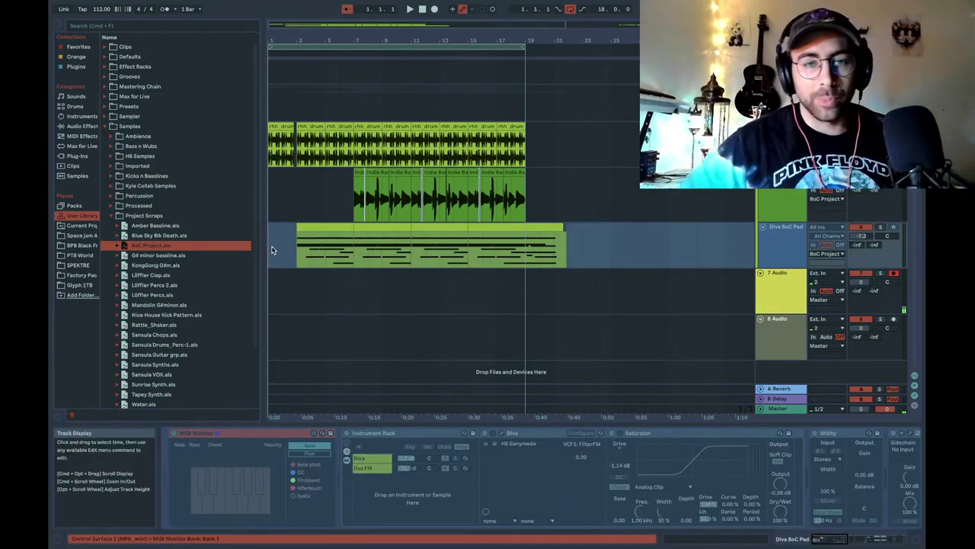
pyautogui.click(271, 249)
pyautogui.press('space')
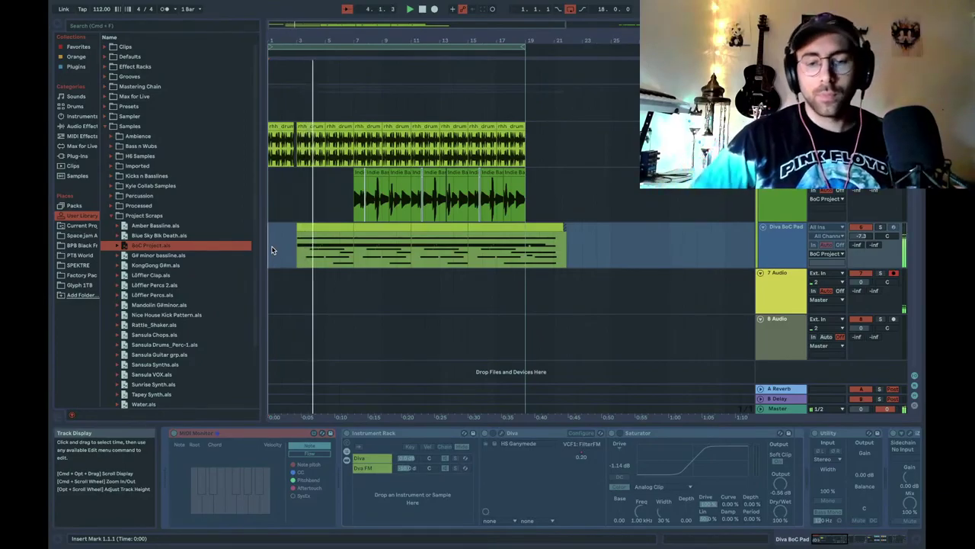
pyautogui.press('super+Tab')
pyautogui.press('super+Tab')
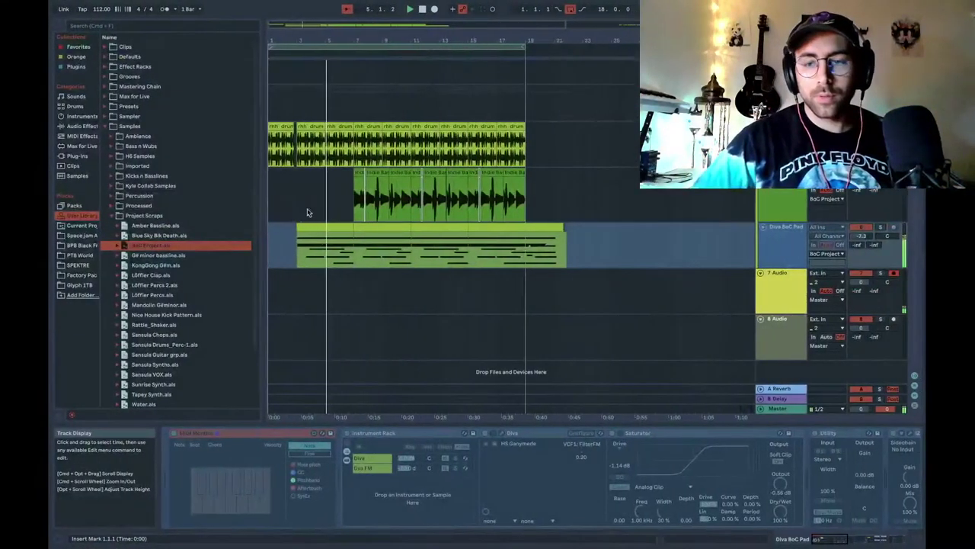
pyautogui.click(316, 288)
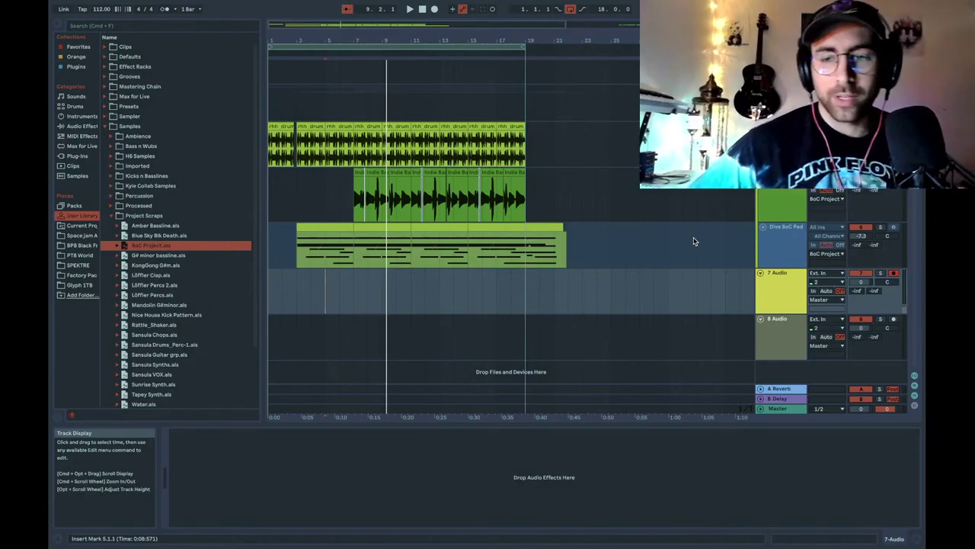
pyautogui.press('space')
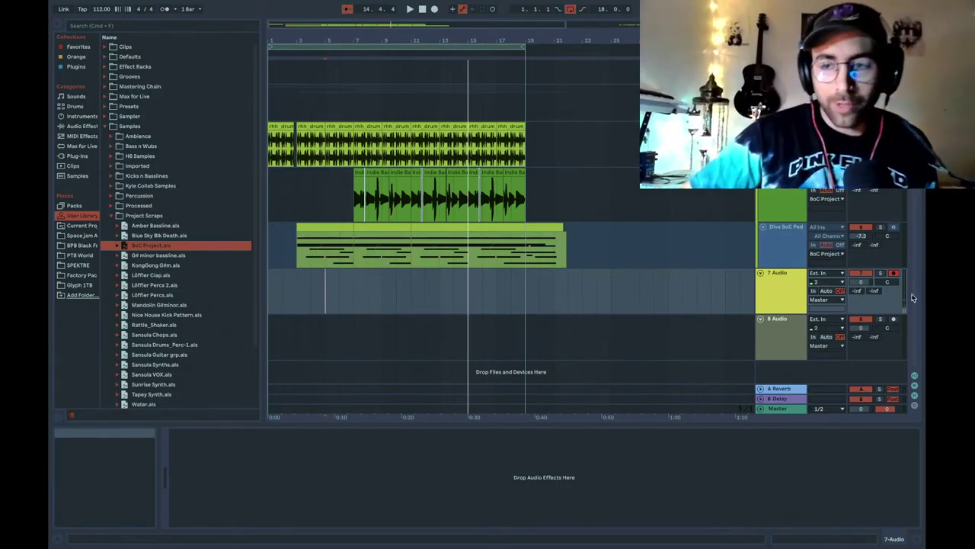
# Try the 7 Audio track's input monitoring on Auto and Off, and leave it on Auto
pyautogui.click(827, 290)
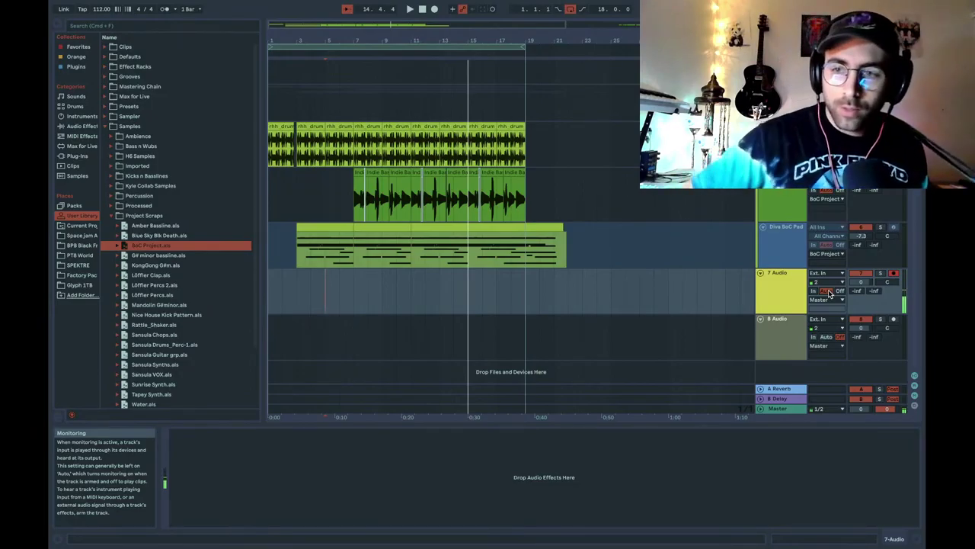
pyautogui.click(839, 291)
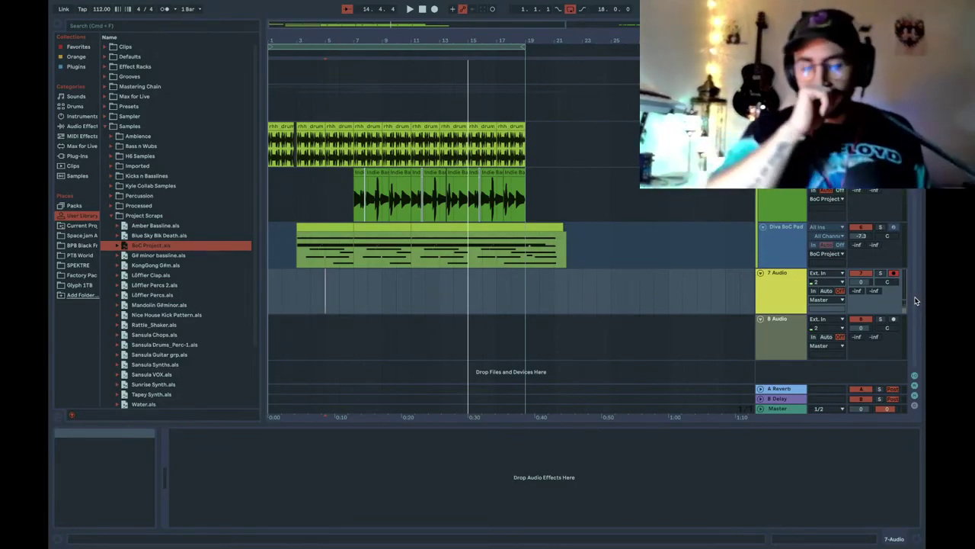
pyautogui.click(803, 290)
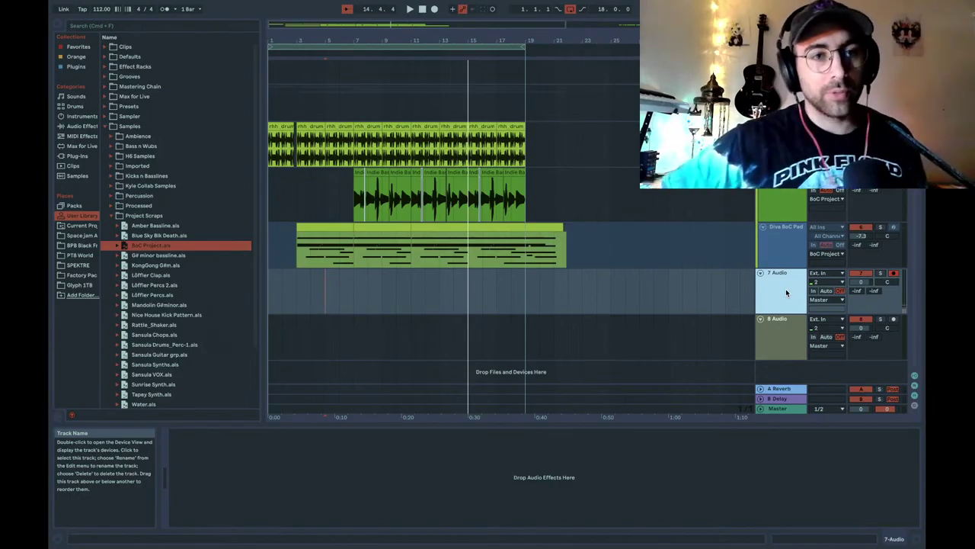
pyautogui.click(826, 291)
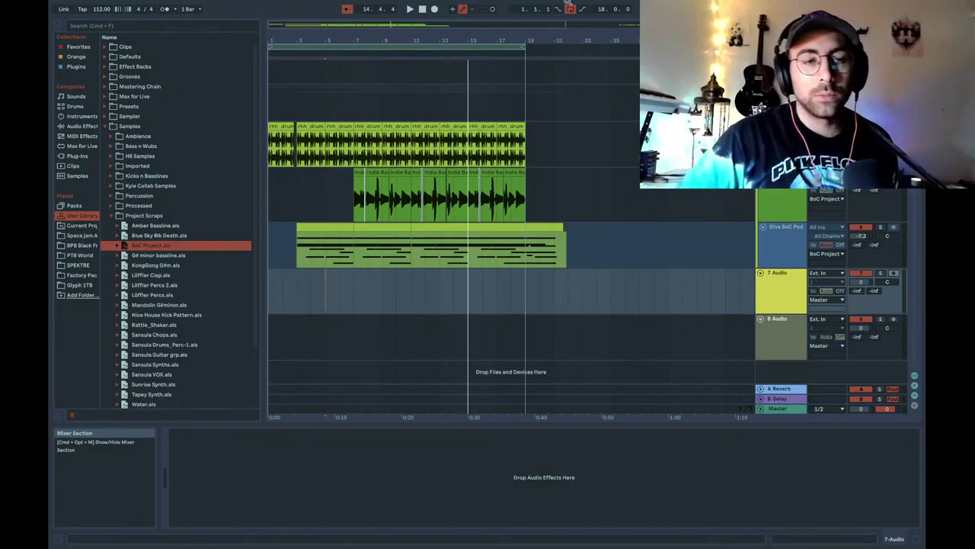
# Select Scarlett 2i2 USB (2 In, 2 Out) as the audio input device and close the preferences
pyautogui.click(107, 5)
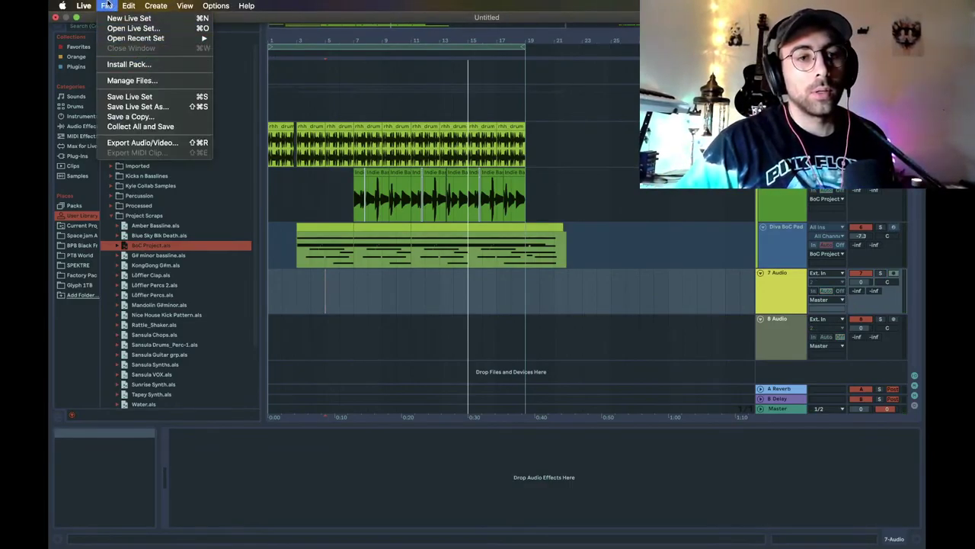
pyautogui.moveTo(84, 6)
pyautogui.click(99, 33)
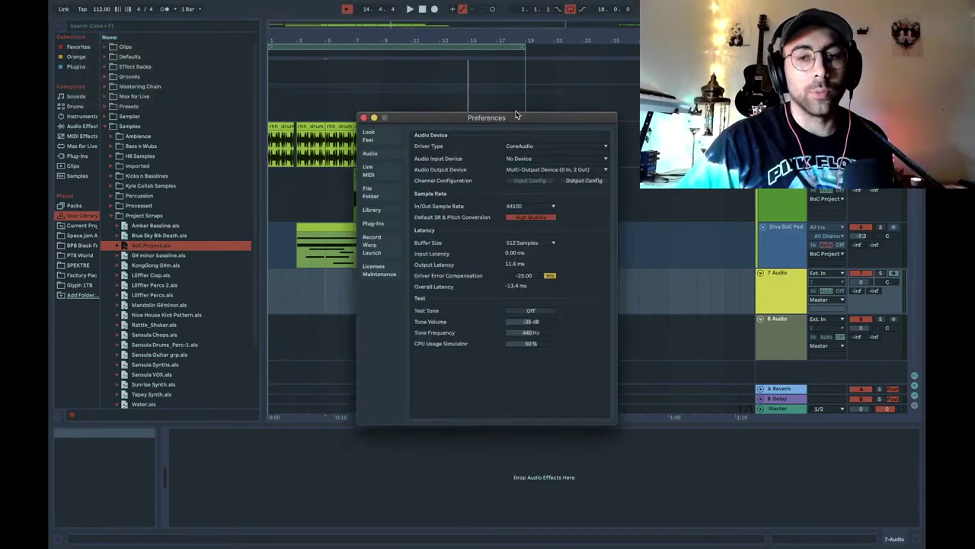
pyautogui.click(557, 160)
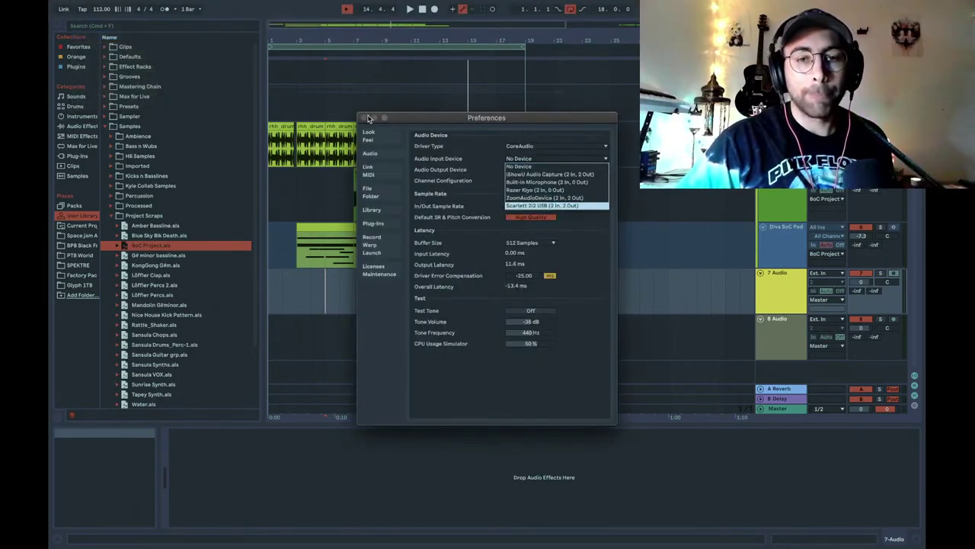
pyautogui.click(364, 118)
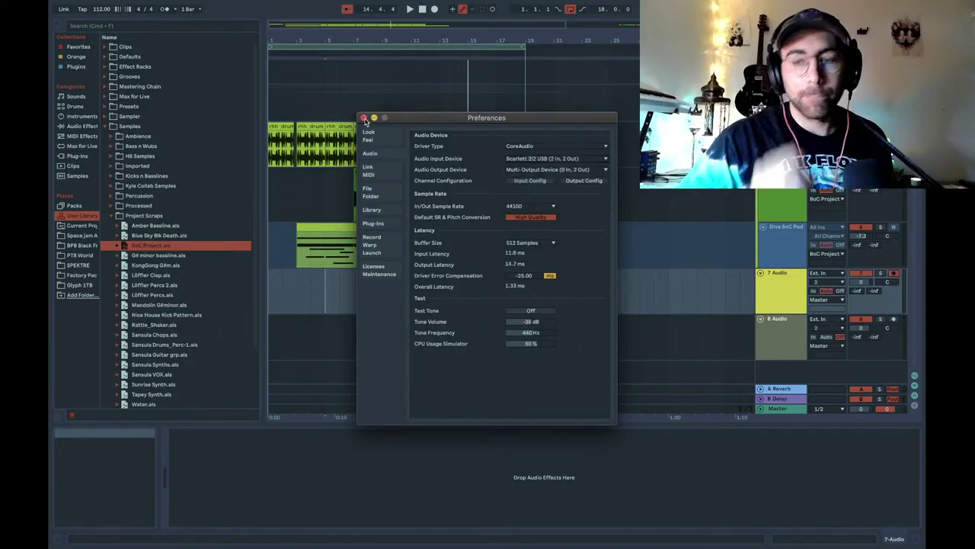
pyautogui.click(364, 118)
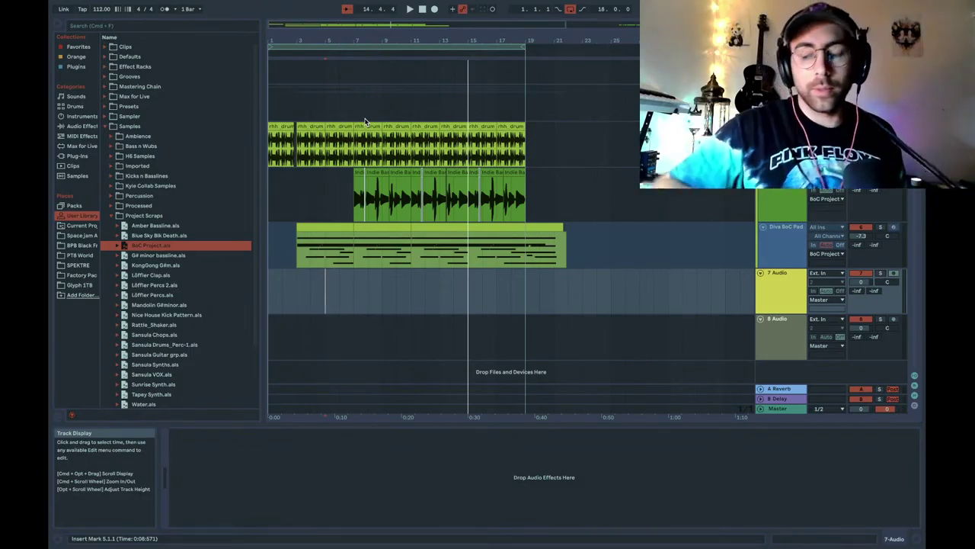
# Reopen the audio preferences, set the input device to Scarlett 2i2 USB (2 In, 2 Out) again, and close them
pyautogui.click(106, 5)
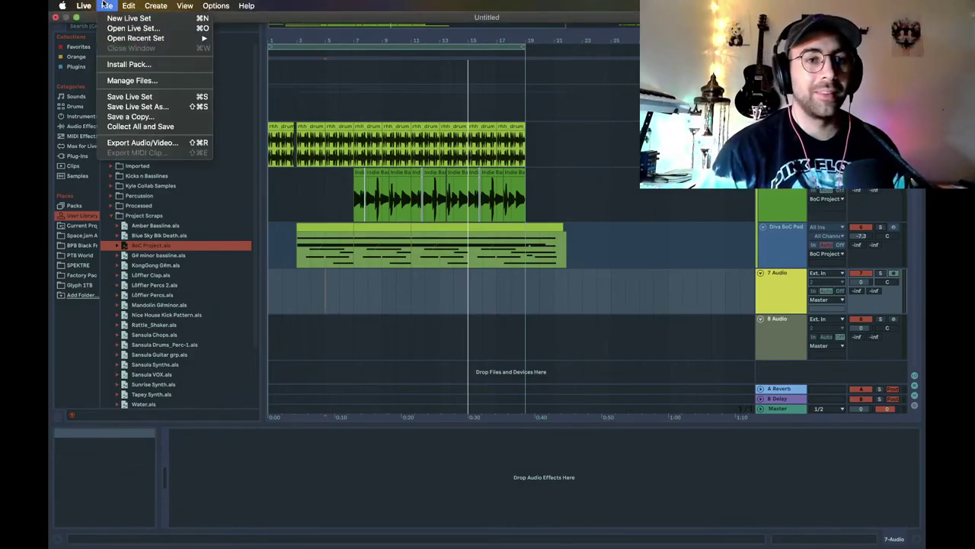
pyautogui.moveTo(84, 6)
pyautogui.click(91, 34)
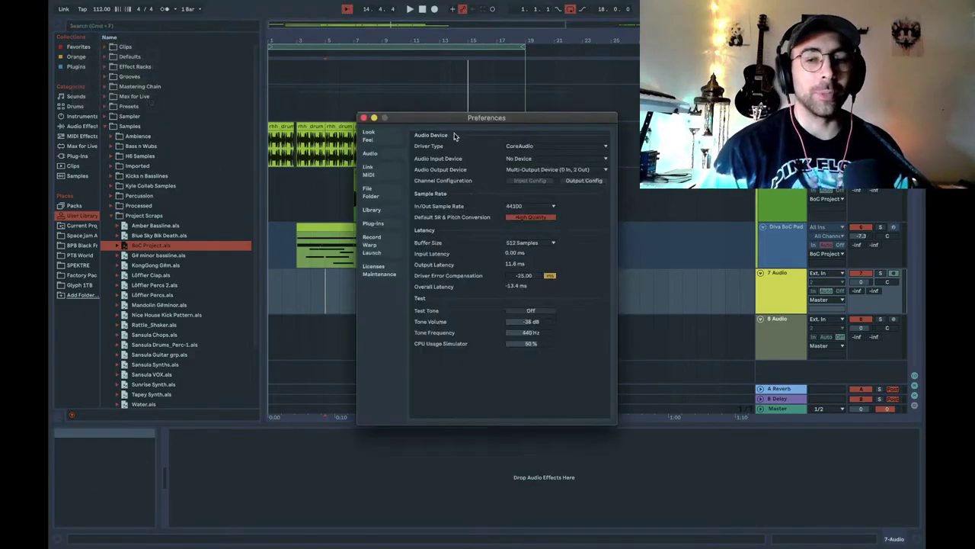
pyautogui.click(539, 160)
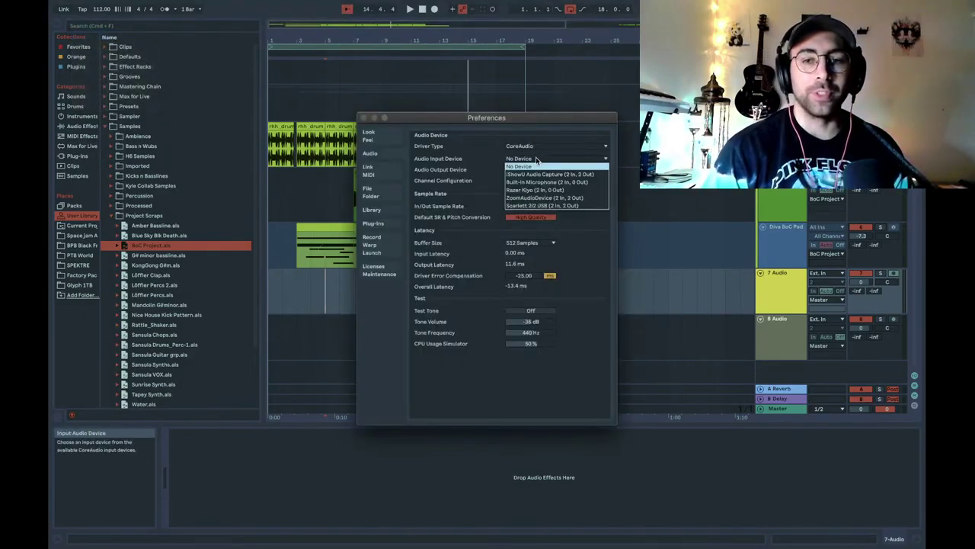
pyautogui.click(553, 207)
pyautogui.click(363, 119)
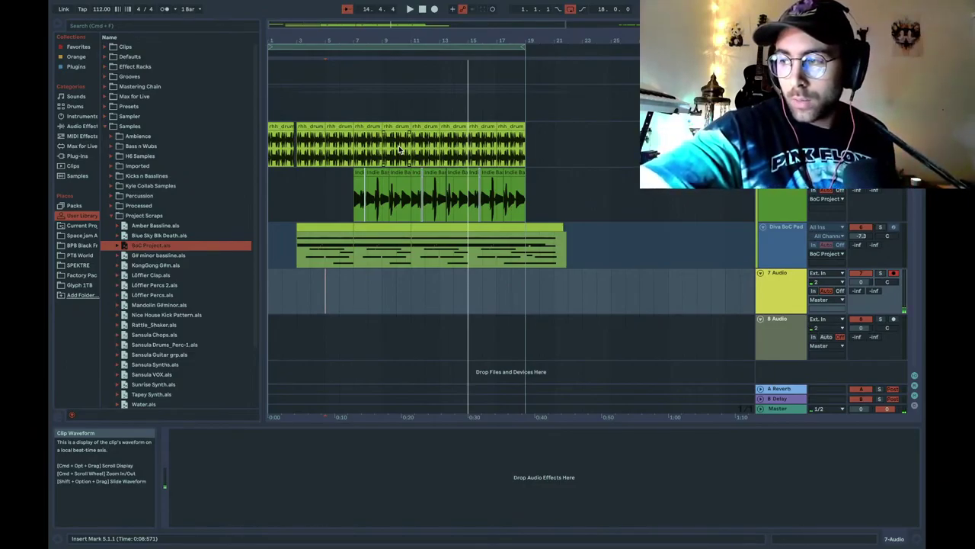
# Place the insert marker at bar 1 on the 7 Audio track, play the arrangement from there, and stop it
pyautogui.press('space')
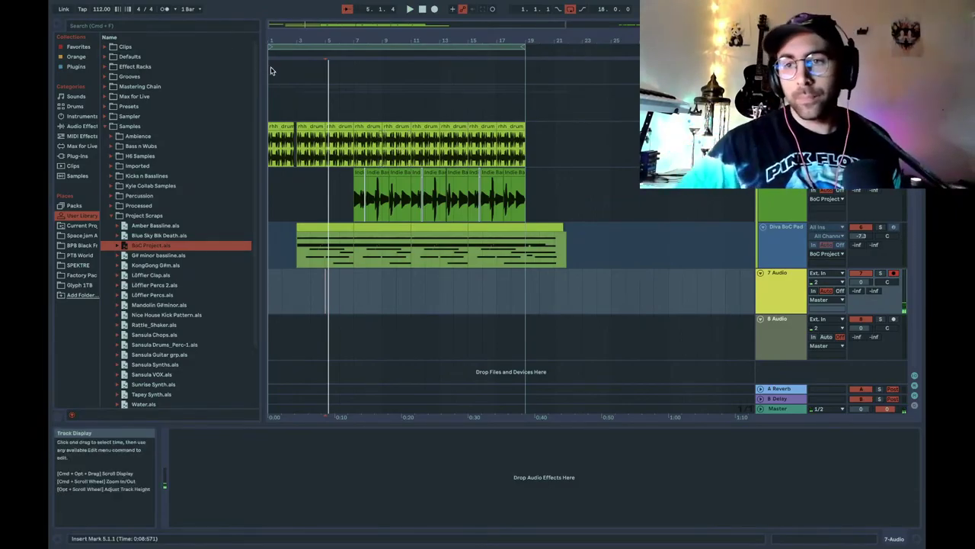
pyautogui.click(797, 255)
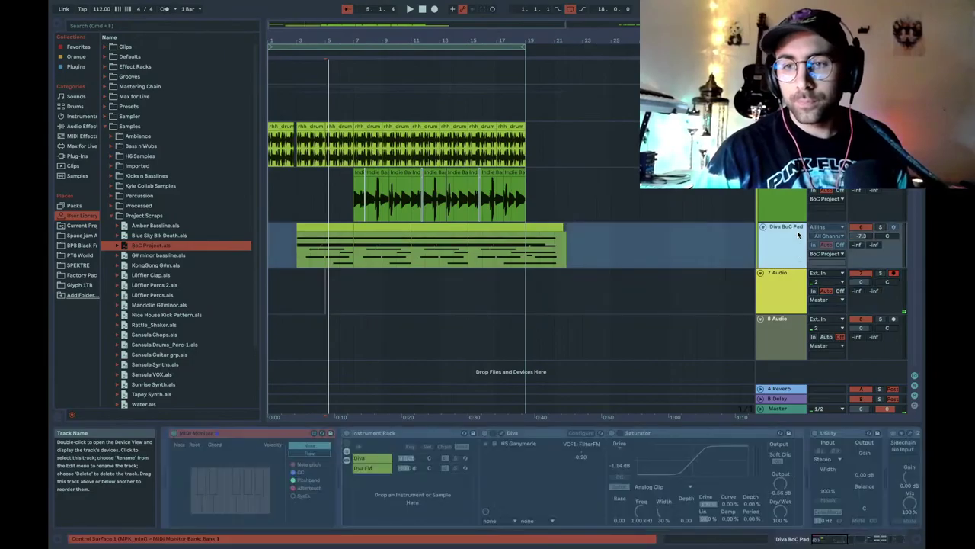
pyautogui.click(271, 298)
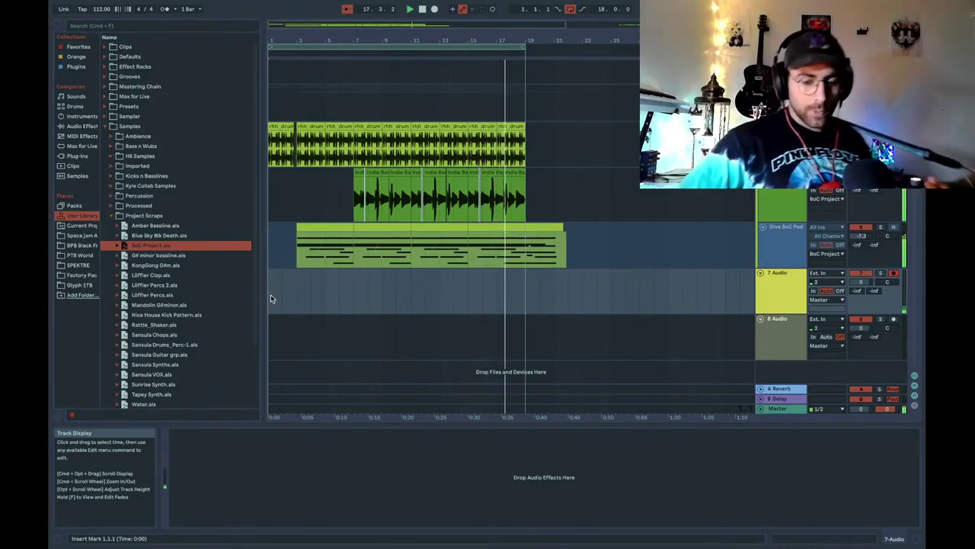
pyautogui.press('space')
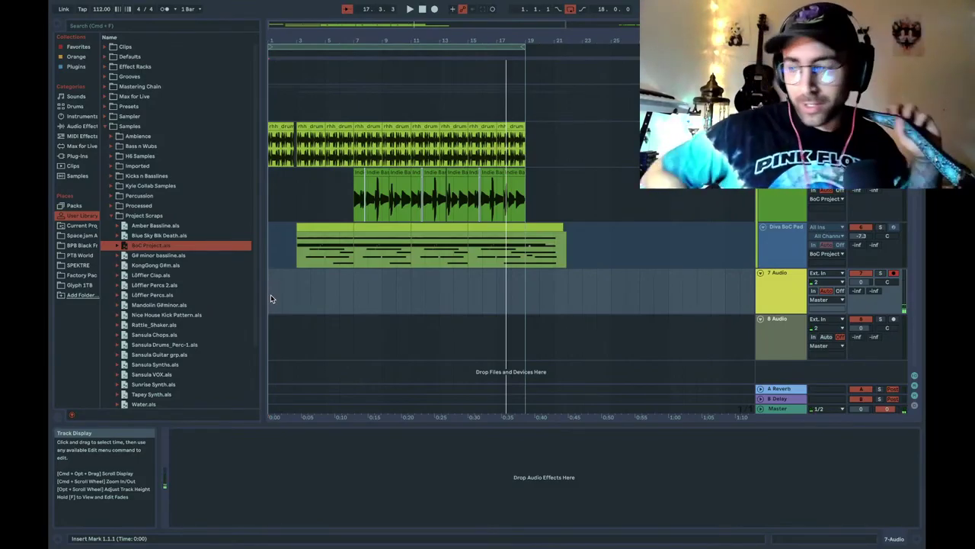
# Collapse the Project Scraps and Samples folders in the browser and show the Plugins collection
pyautogui.click(111, 217)
pyautogui.click(113, 126)
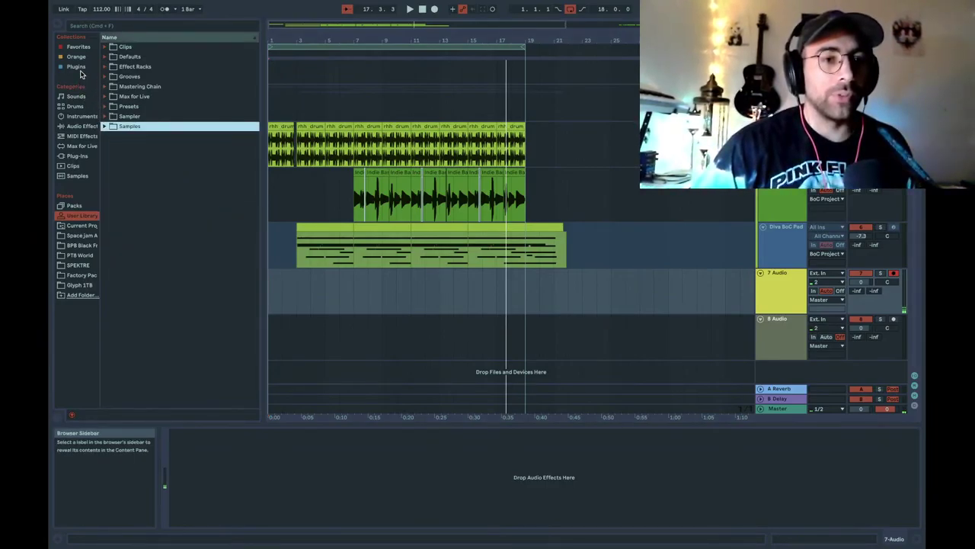
pyautogui.click(78, 68)
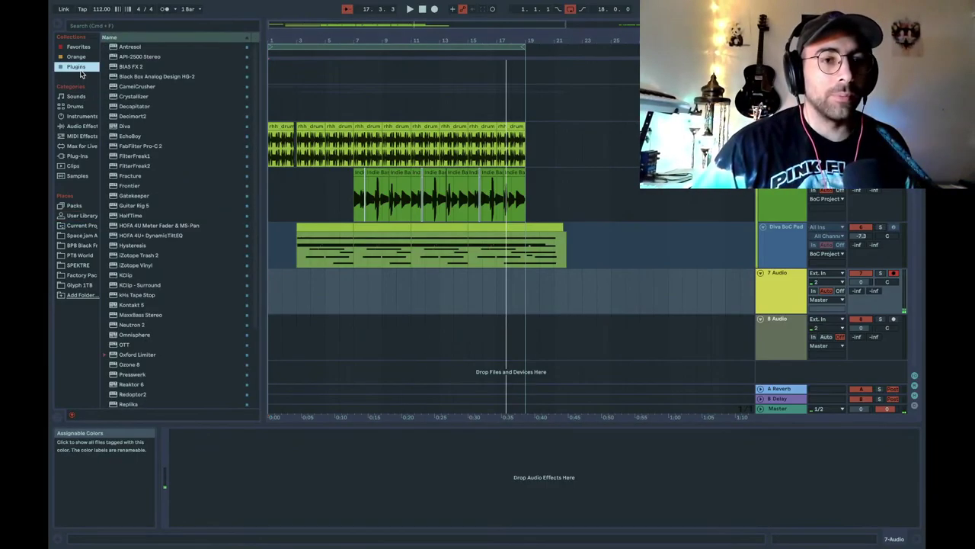
# Load BIAS FX 2 from the Plugins collection onto the 7 Audio track and move its window clear of the browser
pyautogui.click(150, 96)
pyautogui.scroll(-5, 162, 80)
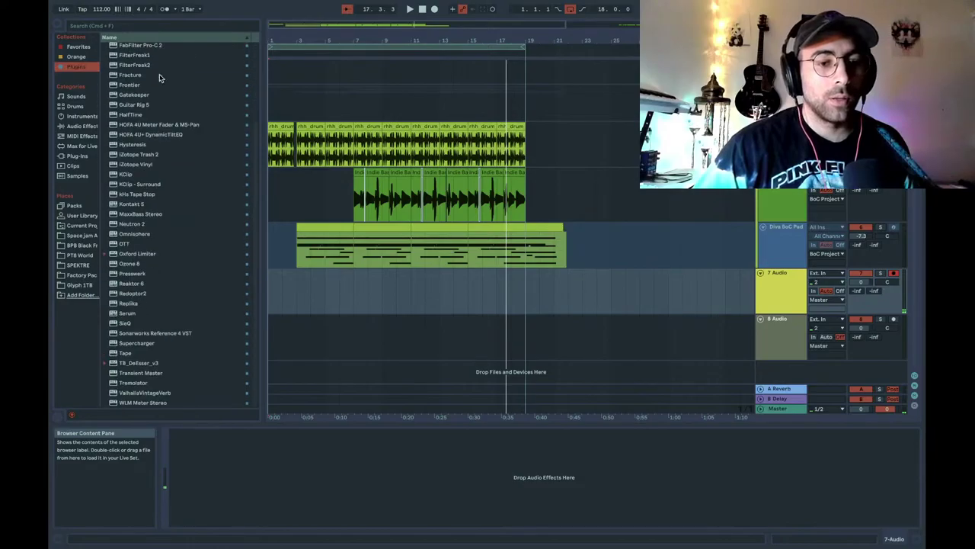
pyautogui.click(141, 400)
pyautogui.click(146, 375)
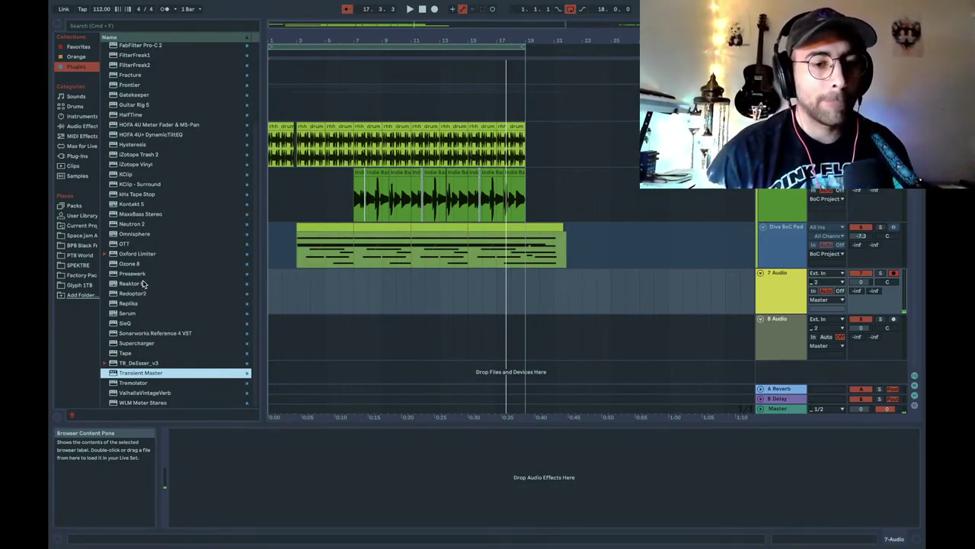
pyautogui.scroll(3, 143, 347)
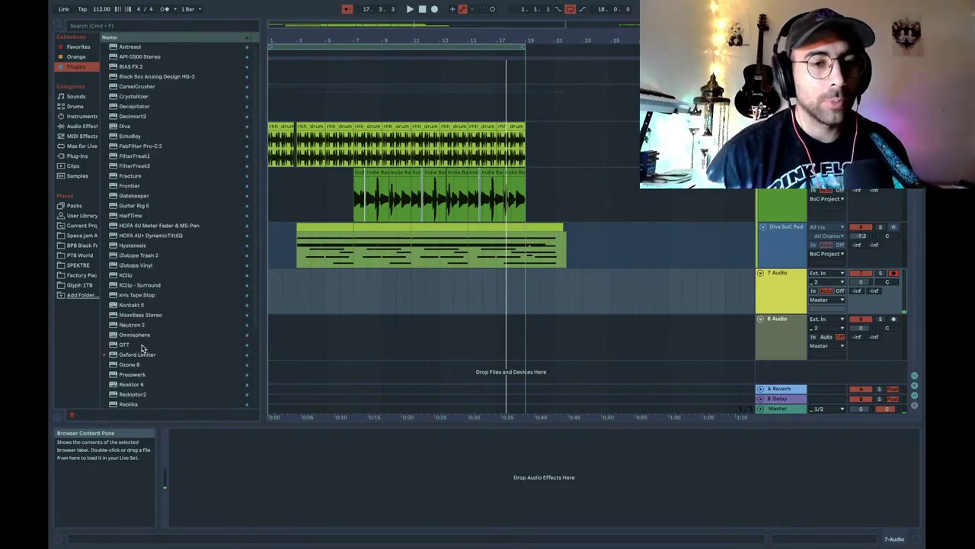
pyautogui.click(137, 68)
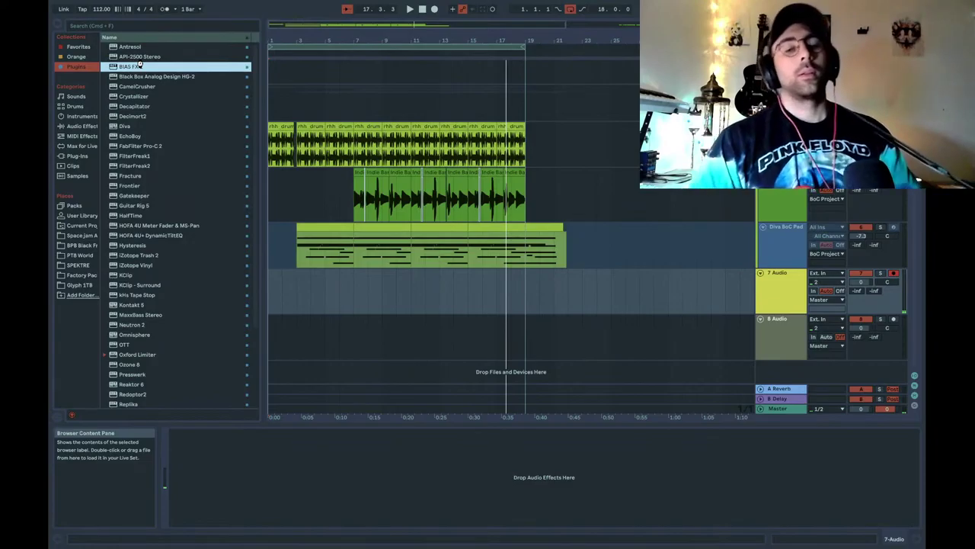
pyautogui.click(140, 65)
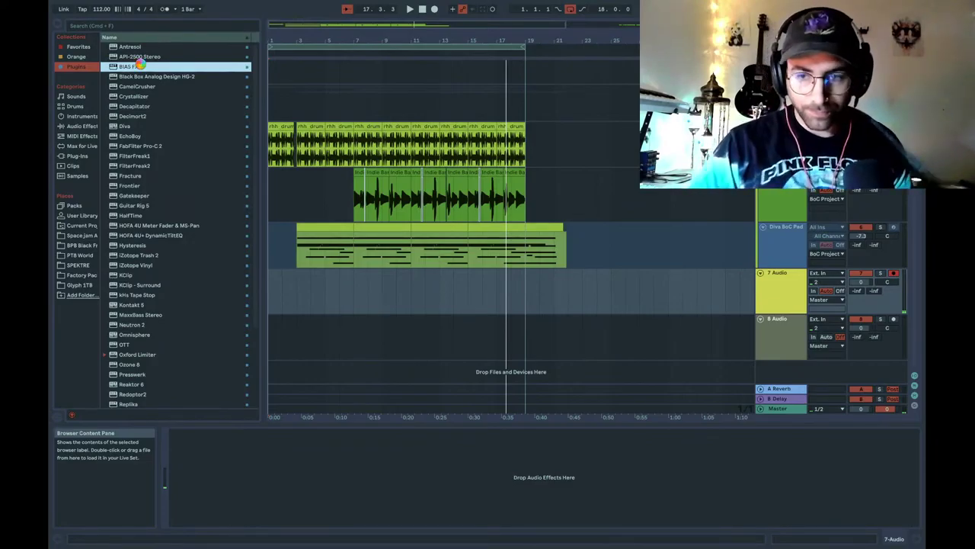
pyautogui.moveTo(140, 65); pyautogui.dragTo(468, 194)
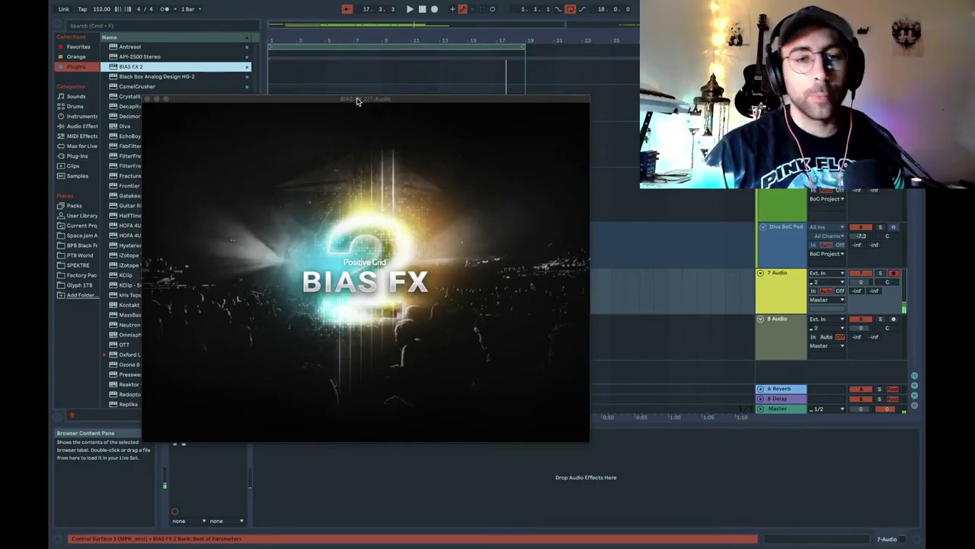
pyautogui.moveTo(359, 100); pyautogui.dragTo(486, 86)
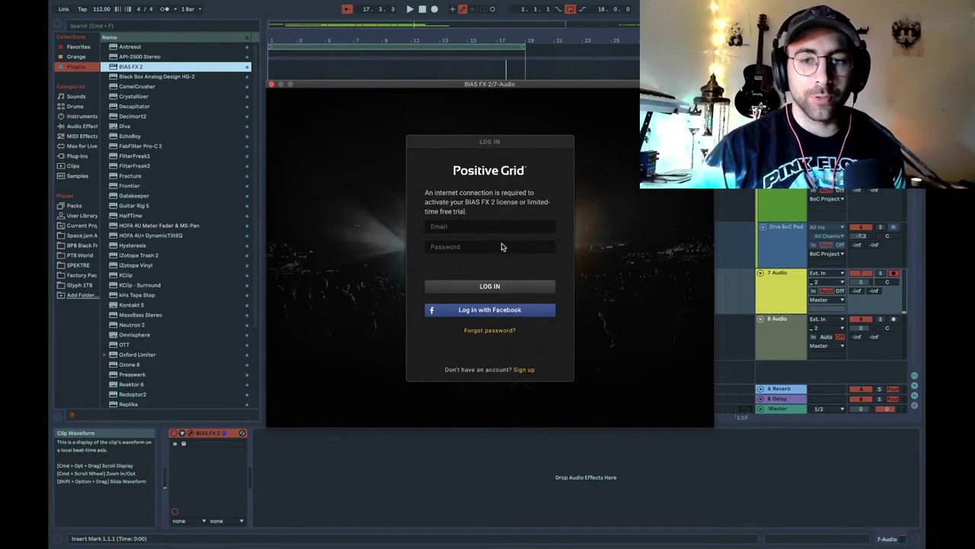
# Get past the BIAS FX 2 log-in prompt and decline both News & Promotions offers
pyautogui.click(494, 319)
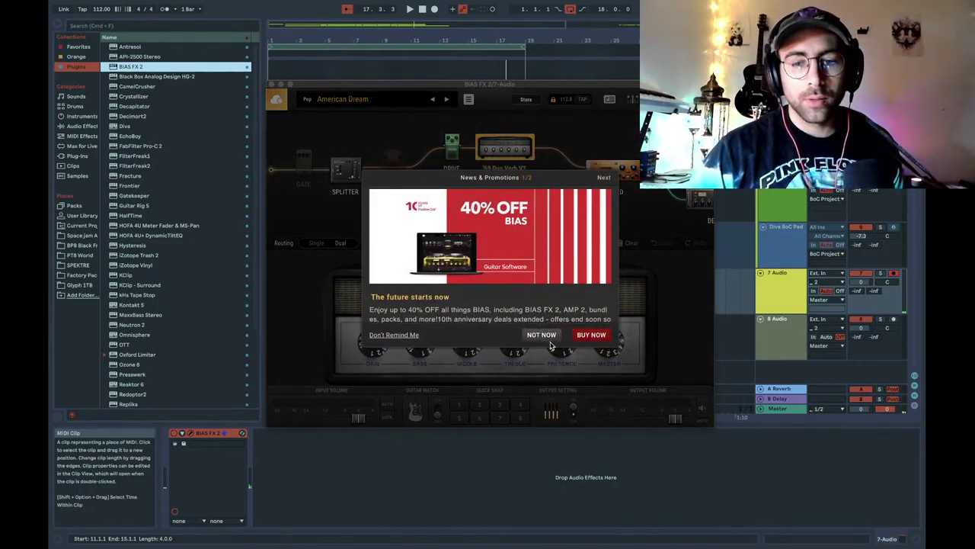
pyautogui.click(551, 341)
pyautogui.click(551, 340)
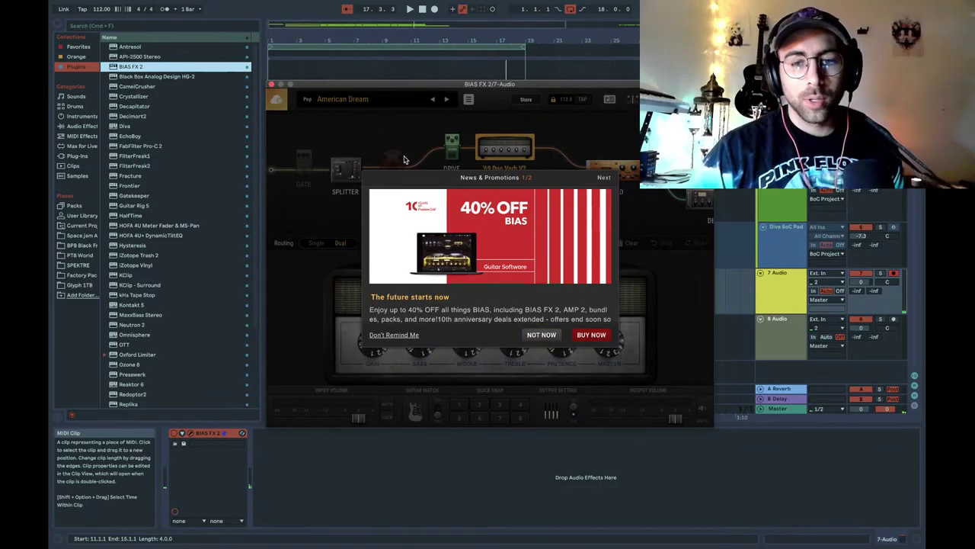
pyautogui.click(553, 335)
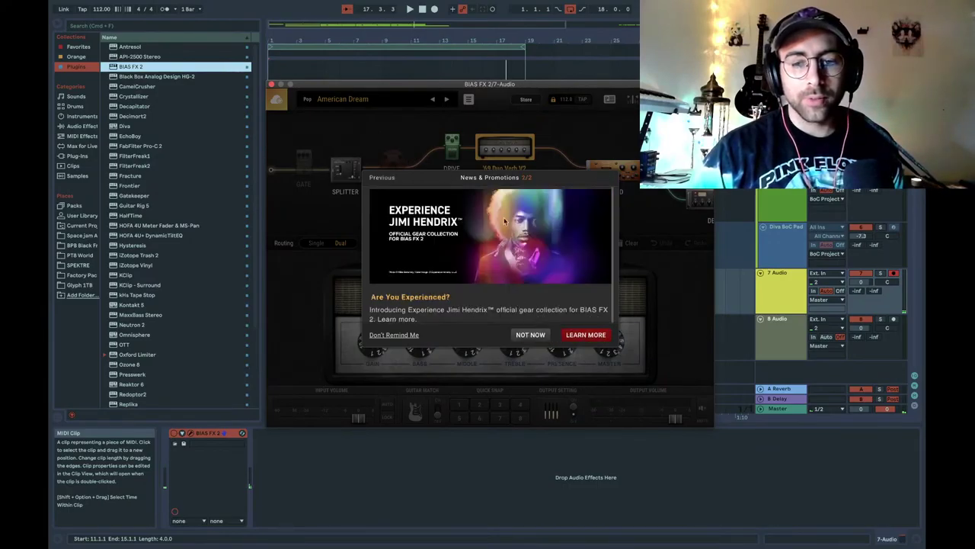
pyautogui.click(529, 335)
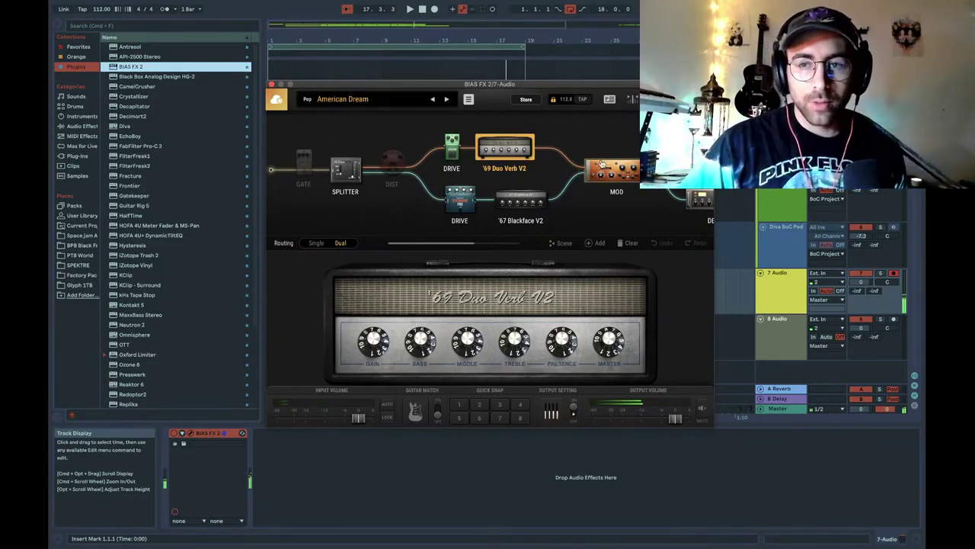
# Bypass the Digital Reverb pedal and compare the sound with the Black Duo and Green25 cabinets switched off and on
pyautogui.hscroll(8, 602, 164)
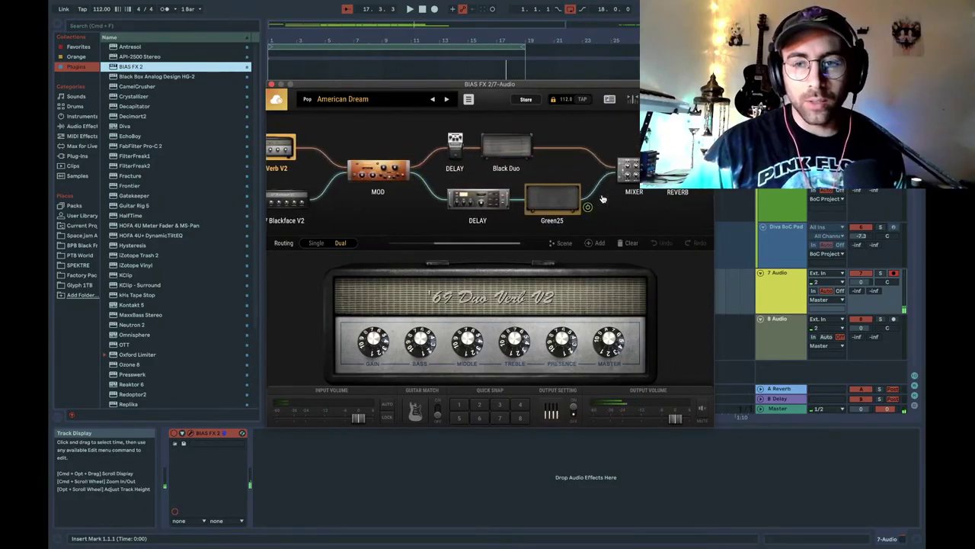
pyautogui.click(677, 171)
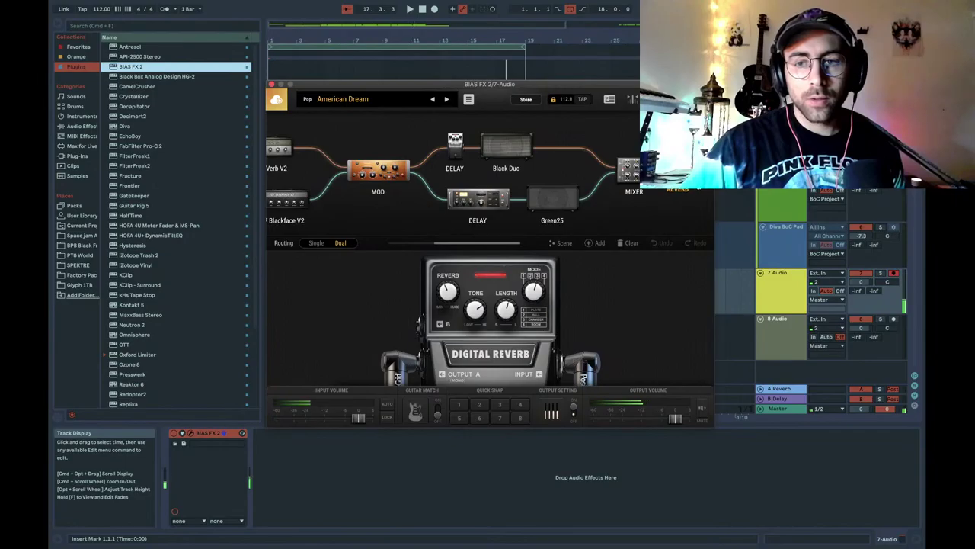
pyautogui.moveTo(583, 204); pyautogui.dragTo(543, 157)
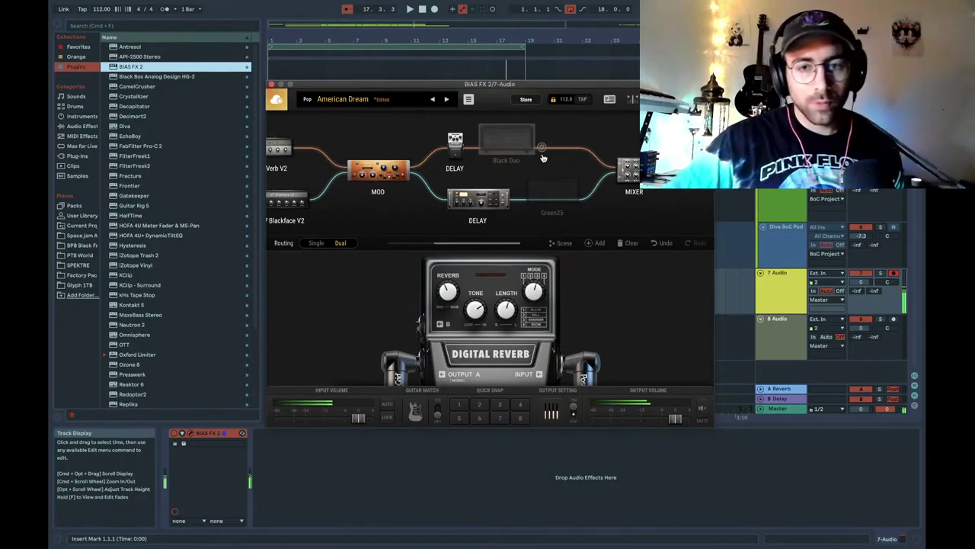
pyautogui.moveTo(543, 158); pyautogui.dragTo(543, 158)
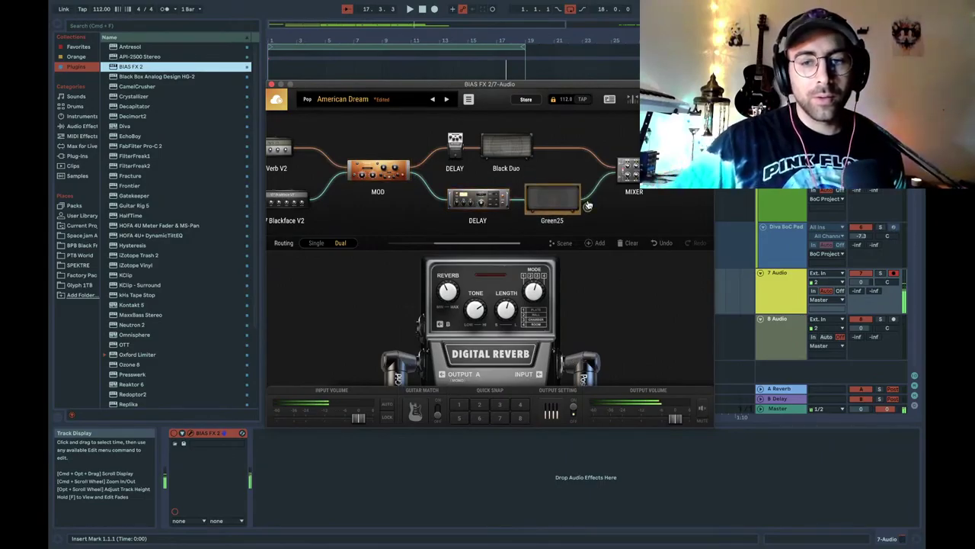
# Bypass the '67 Blackface V2 and '69 Duo Verb V2 amps in the signal chain
pyautogui.hscroll(-3, 457, 190)
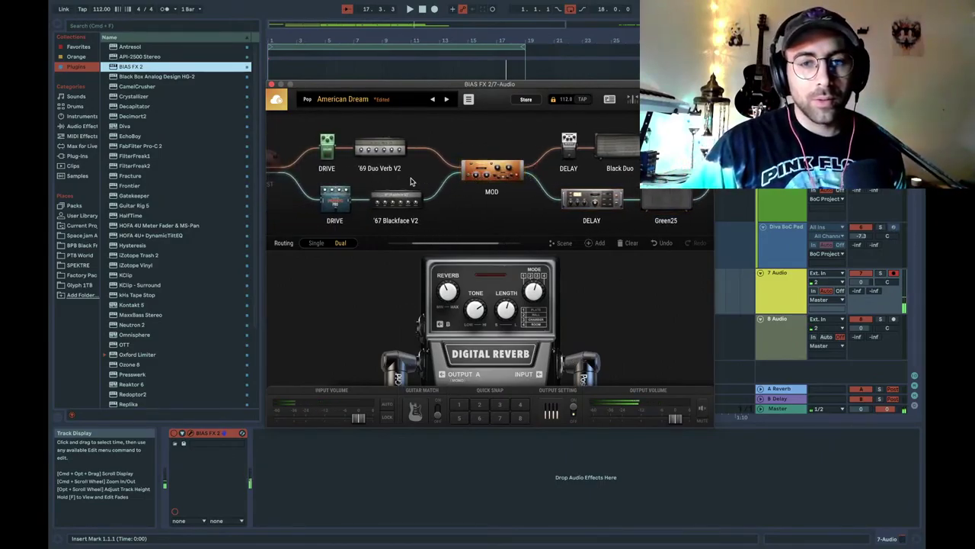
pyautogui.hscroll(-3, 410, 181)
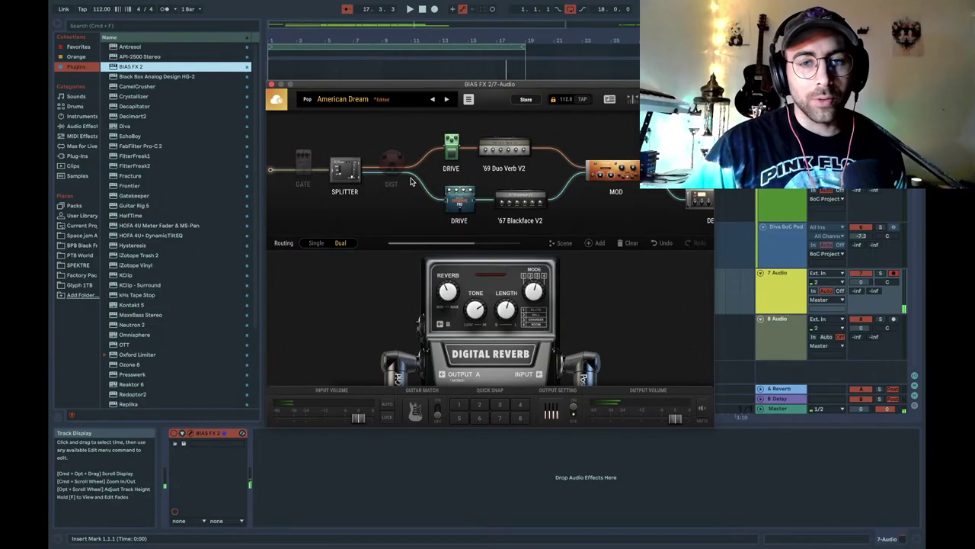
pyautogui.click(559, 206)
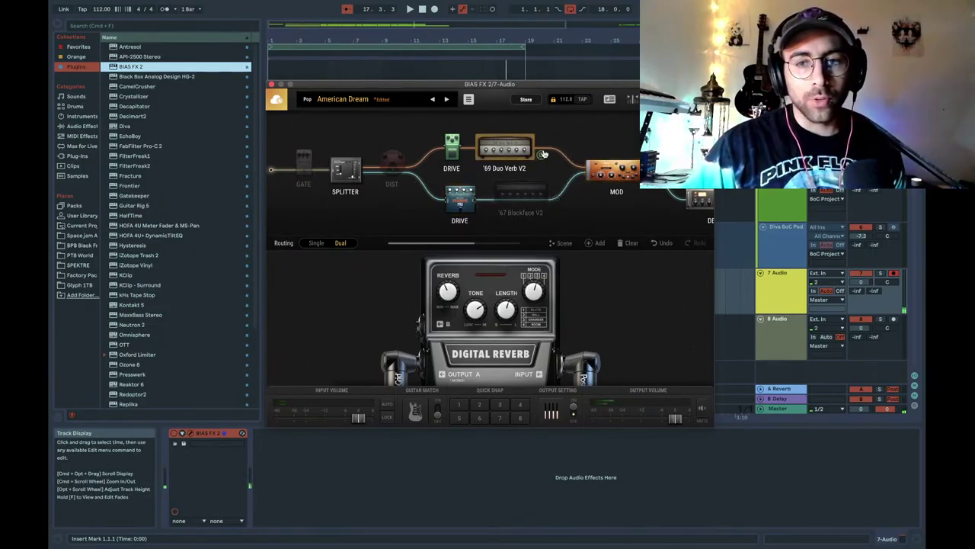
pyautogui.click(543, 154)
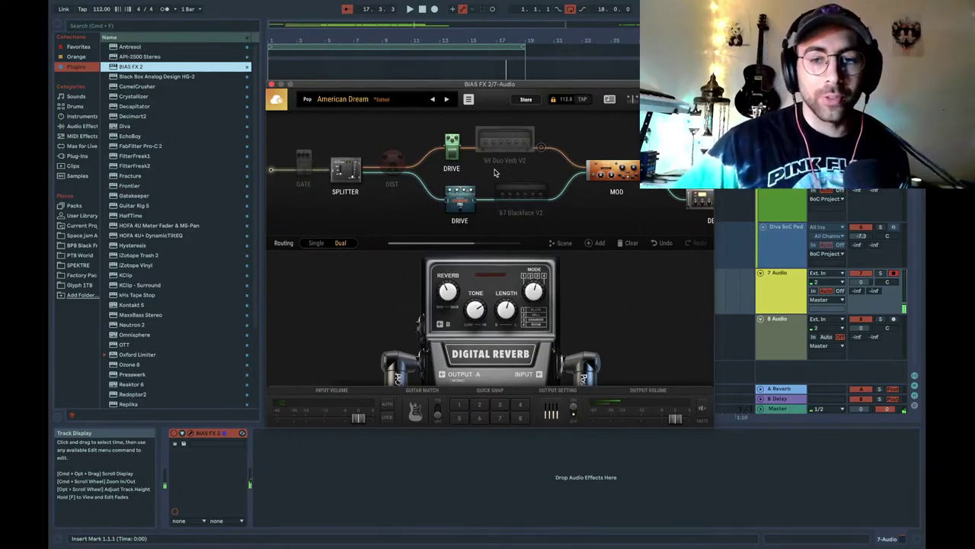
# Audition the green drive pedal at a high level and set its Level to 3.8
pyautogui.hscroll(2, 494, 173)
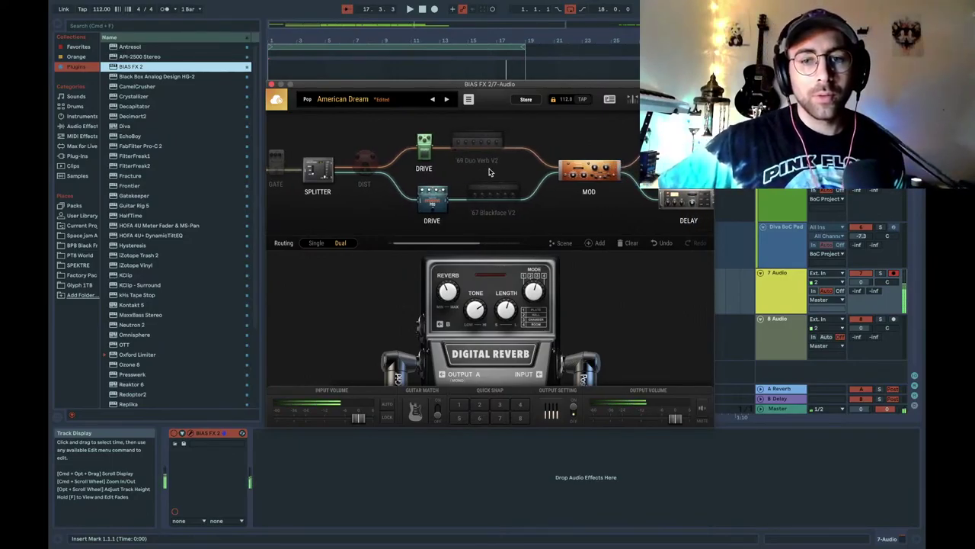
pyautogui.click(419, 145)
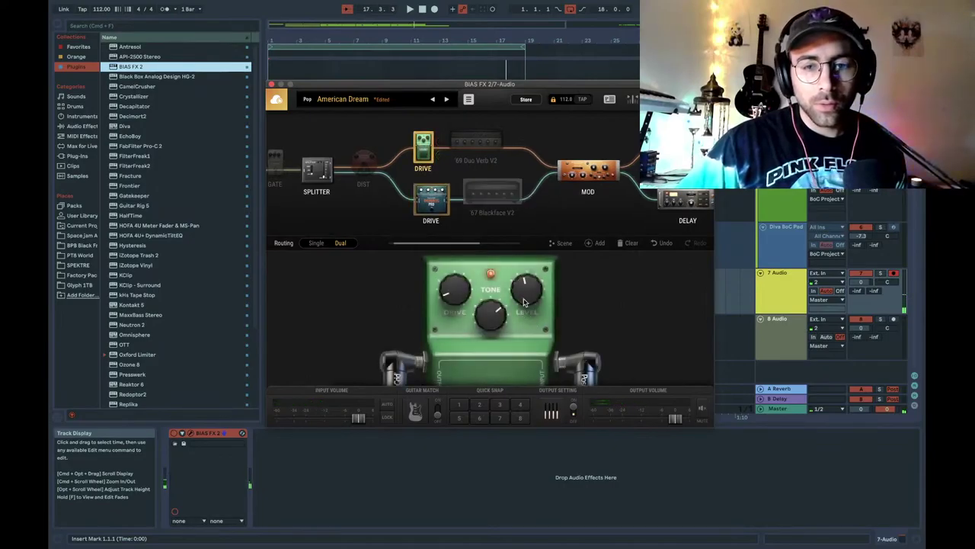
pyautogui.moveTo(525, 288)
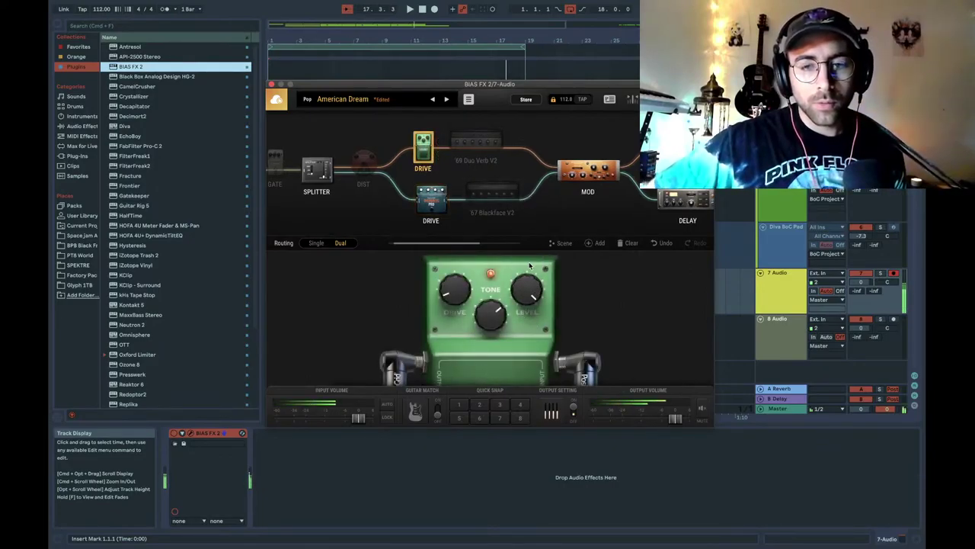
pyautogui.moveTo(529, 276); pyautogui.dragTo(520, 315)
pyautogui.hscroll(-2, 403, 211)
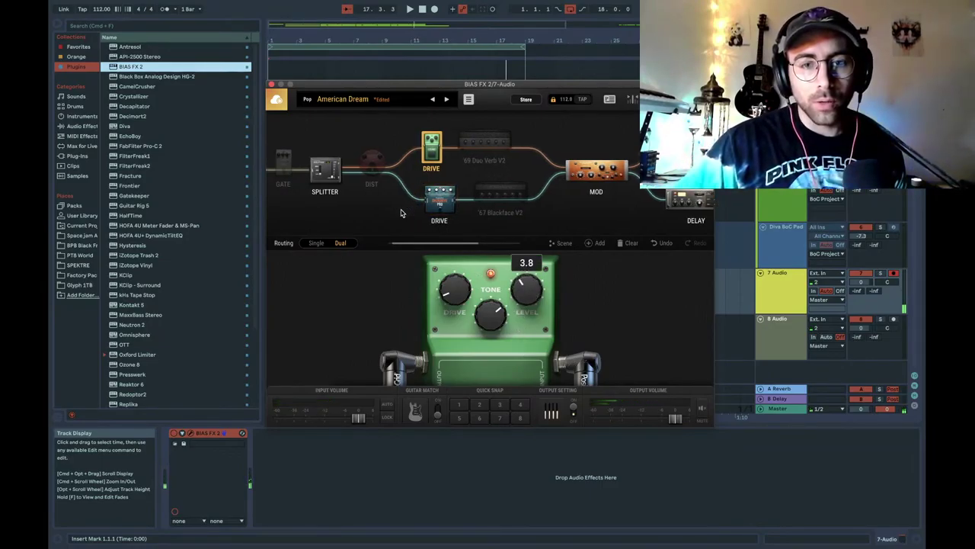
# Switch on the VintageFUZZ pedal, raise its volume slightly and its gain well up, and bypass the pedal again
pyautogui.click(390, 162)
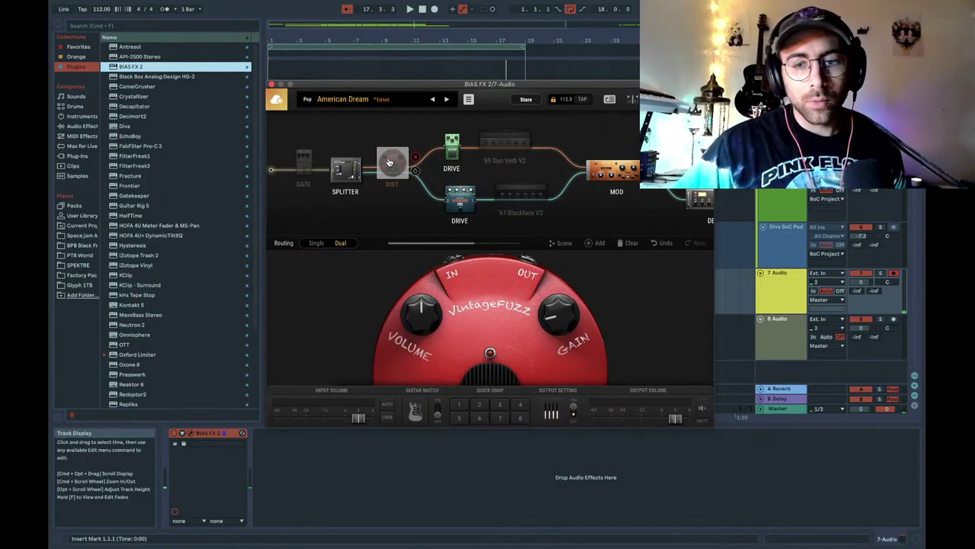
pyautogui.click(417, 173)
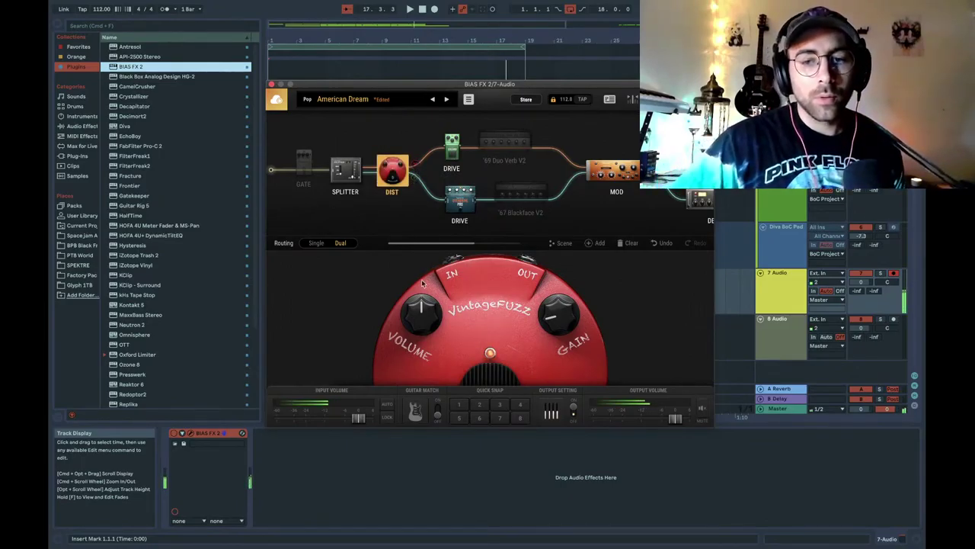
pyautogui.moveTo(424, 314); pyautogui.dragTo(423, 257)
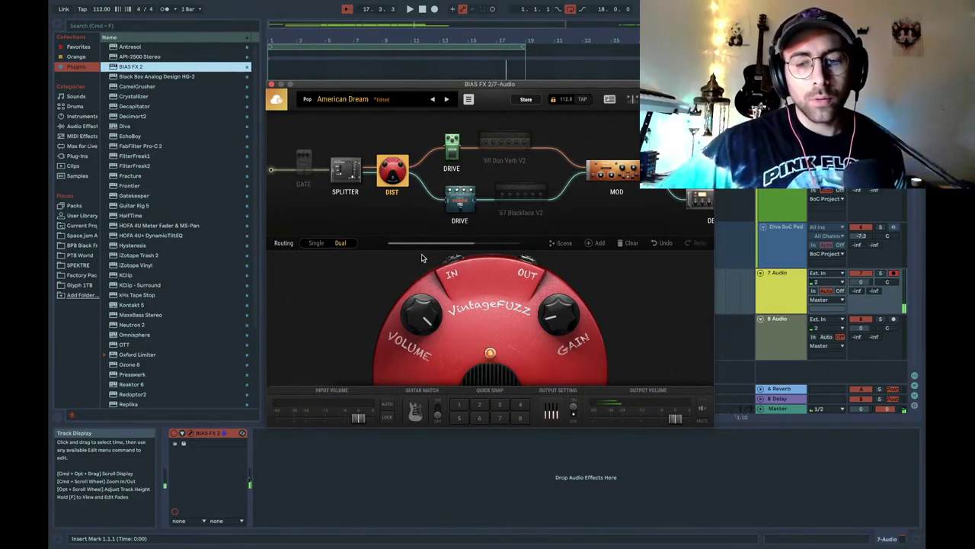
pyautogui.moveTo(424, 325); pyautogui.dragTo(424, 351)
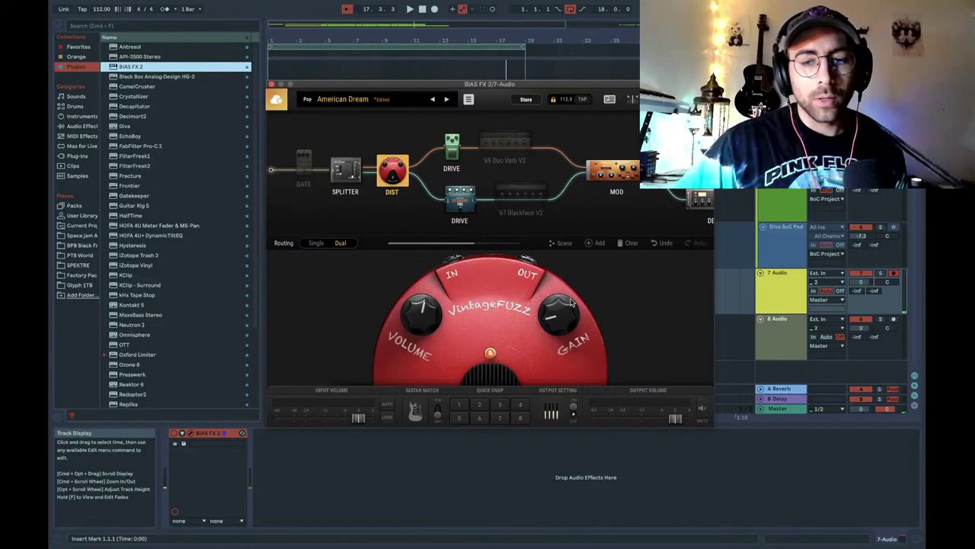
pyautogui.moveTo(572, 318); pyautogui.dragTo(572, 287)
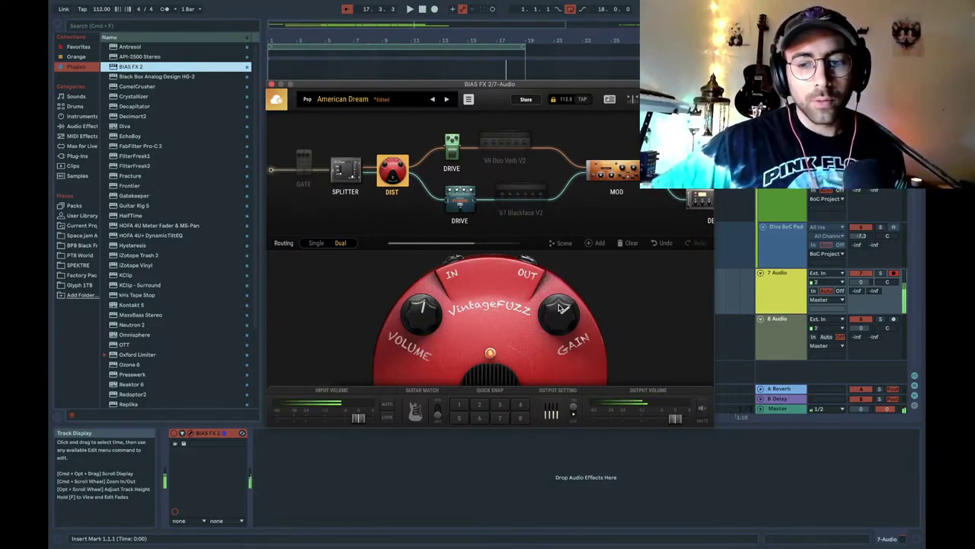
pyautogui.click(413, 178)
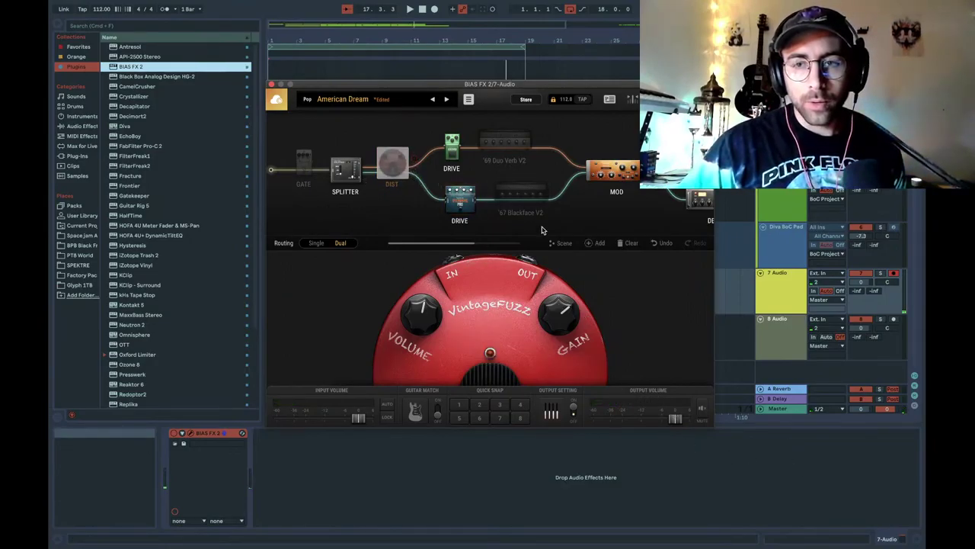
# Show the settings of the chain's mixer and raise the plug-in's output volume
pyautogui.hscroll(5, 543, 206)
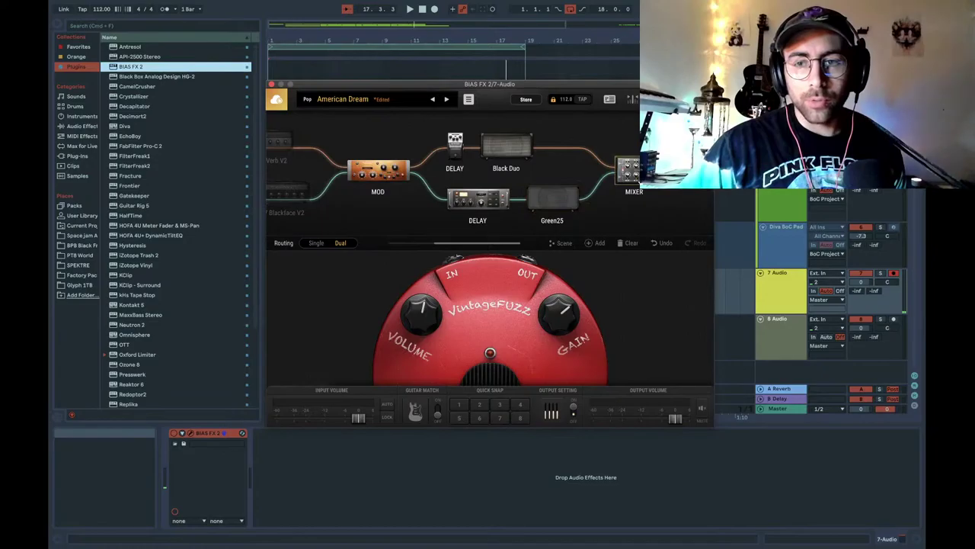
pyautogui.click(628, 174)
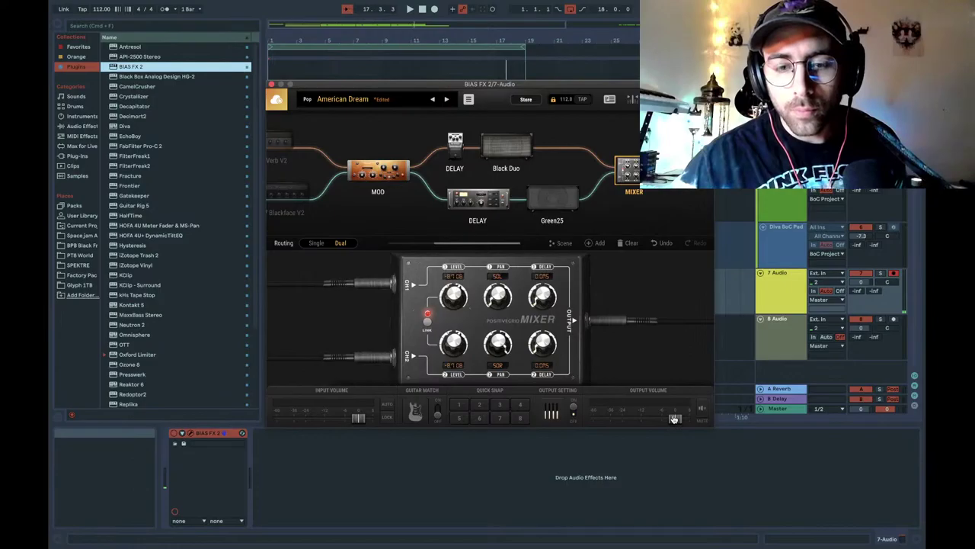
pyautogui.moveTo(674, 418); pyautogui.dragTo(702, 418)
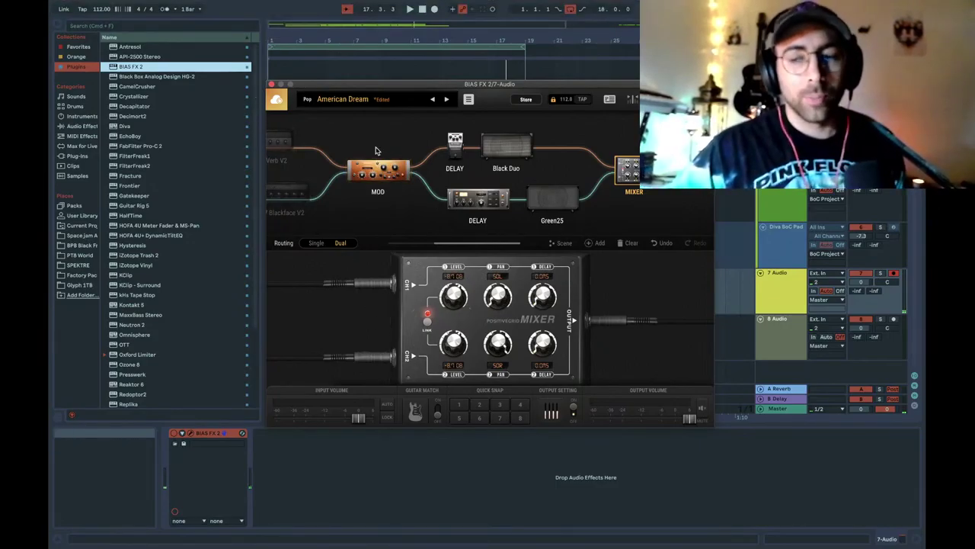
# Open the BIAS FX 2 preset list and browse the presets in the Metal factory bank
pyautogui.click(340, 102)
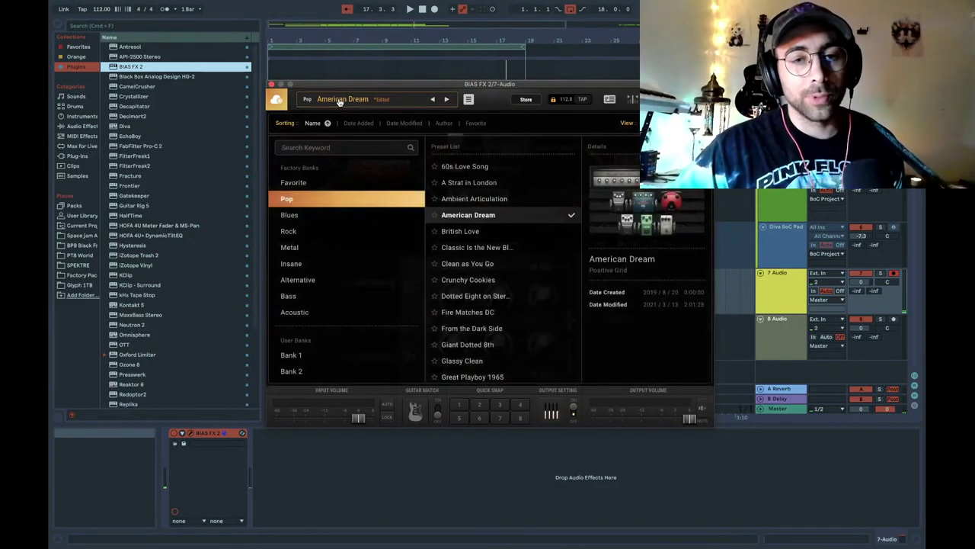
pyautogui.click(311, 245)
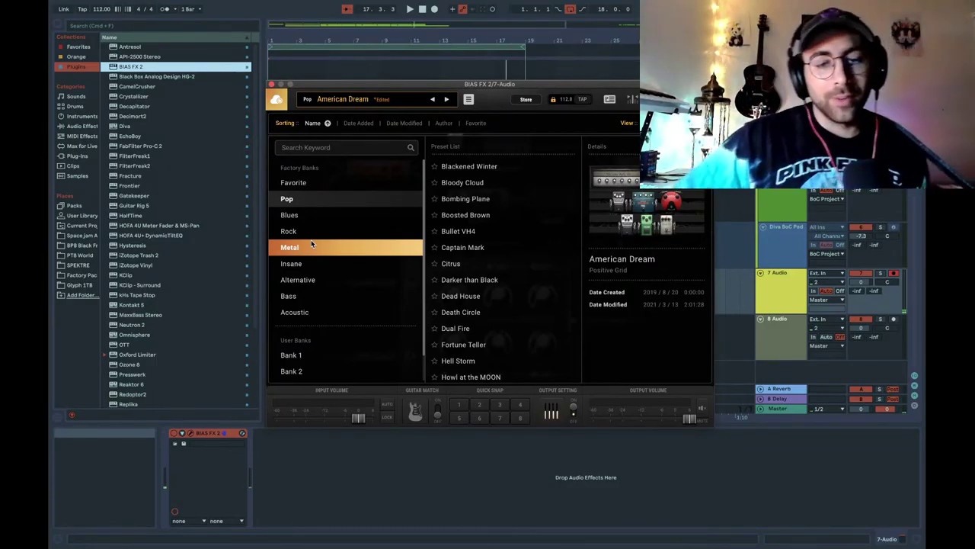
pyautogui.click(323, 216)
pyautogui.click(338, 244)
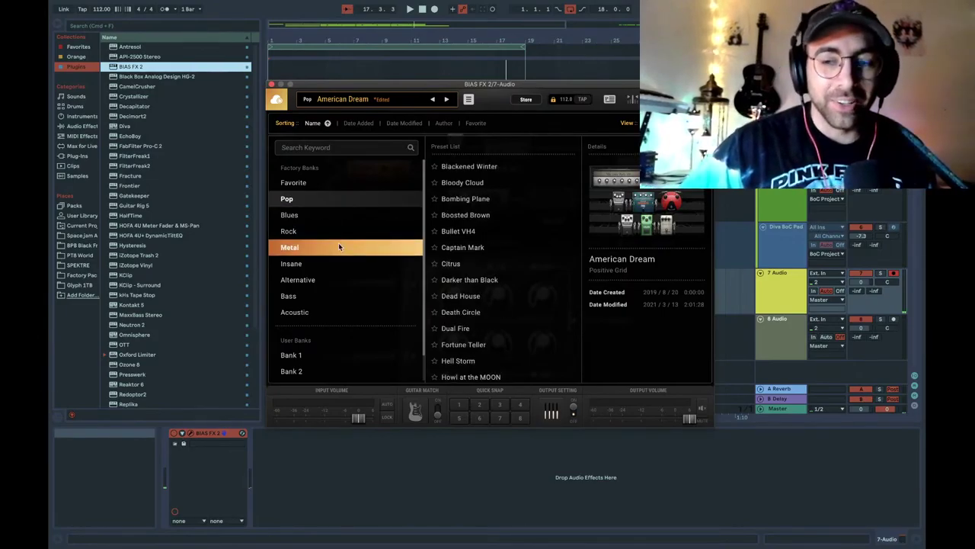
# Browse the preset lists of the factory banks, including Blues, Metal, Bass, Alternative, Insane and Acoustic
pyautogui.click(349, 199)
pyautogui.click(361, 189)
pyautogui.click(341, 218)
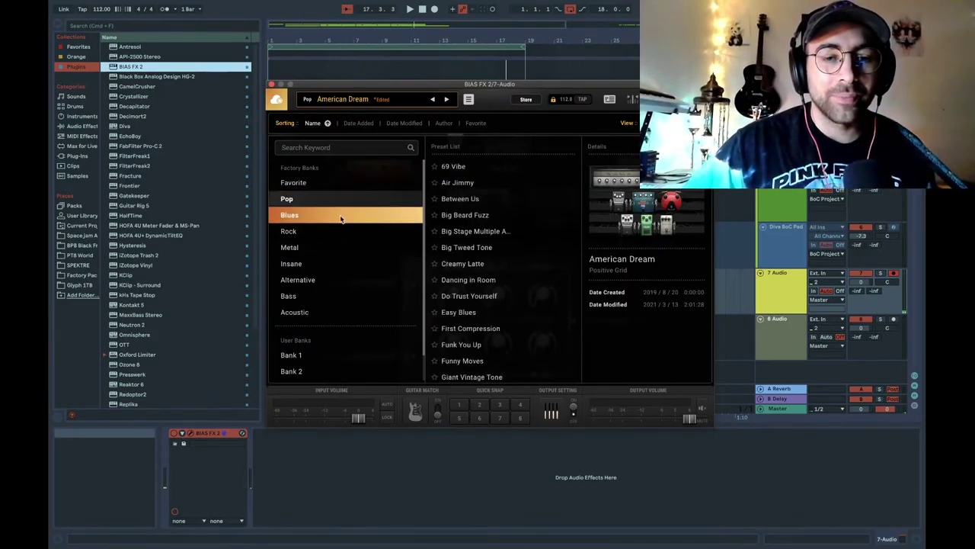
pyautogui.click(338, 244)
pyautogui.click(327, 295)
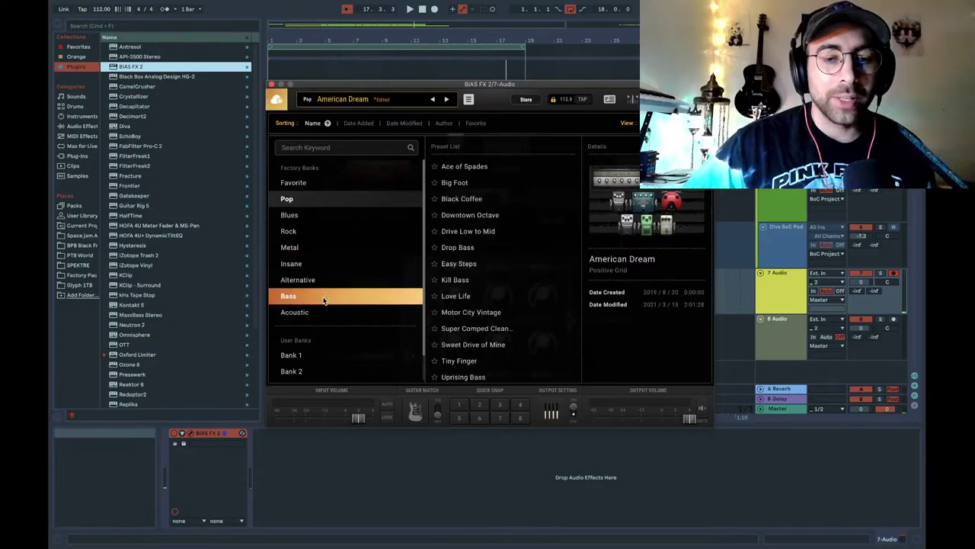
pyautogui.click(319, 313)
pyautogui.click(322, 280)
pyautogui.click(326, 247)
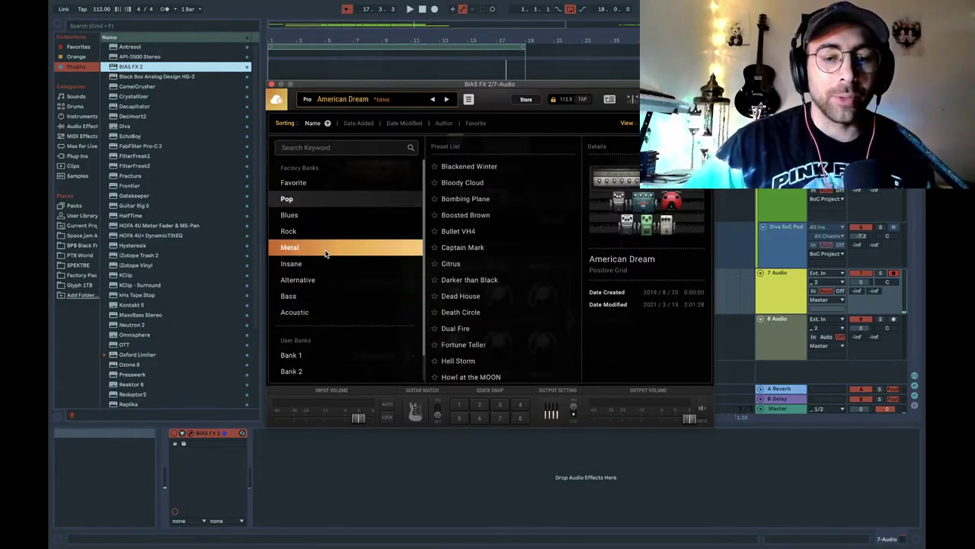
pyautogui.scroll(-1, 326, 252)
pyautogui.click(325, 251)
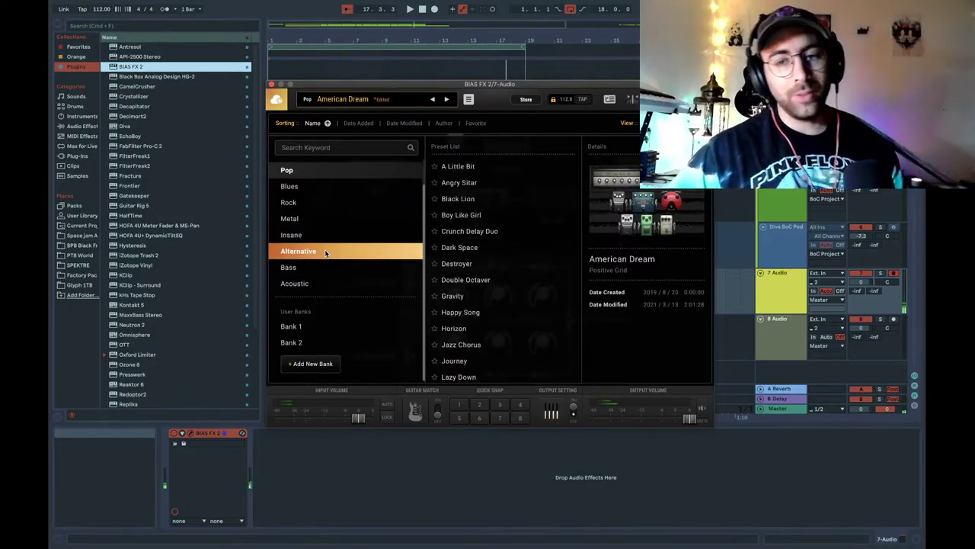
pyautogui.click(312, 237)
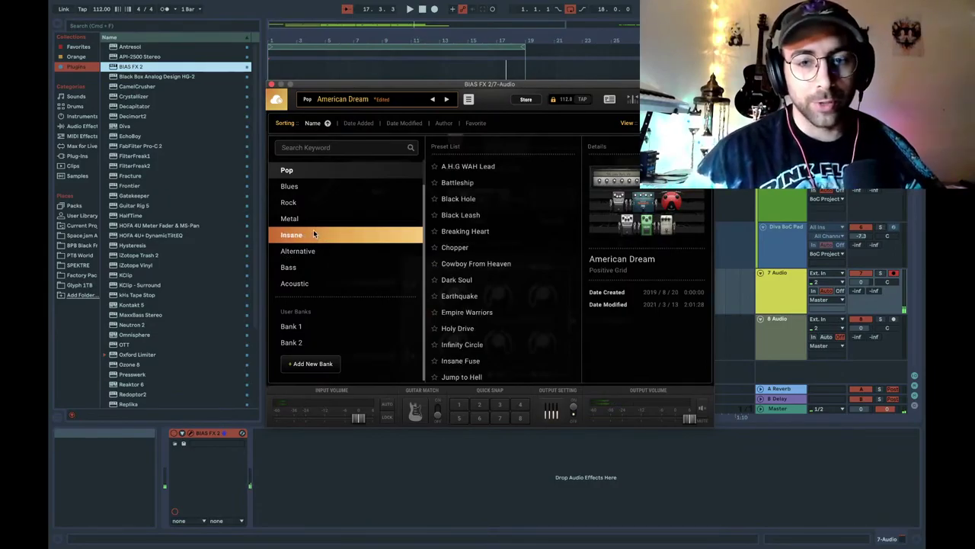
pyautogui.click(319, 282)
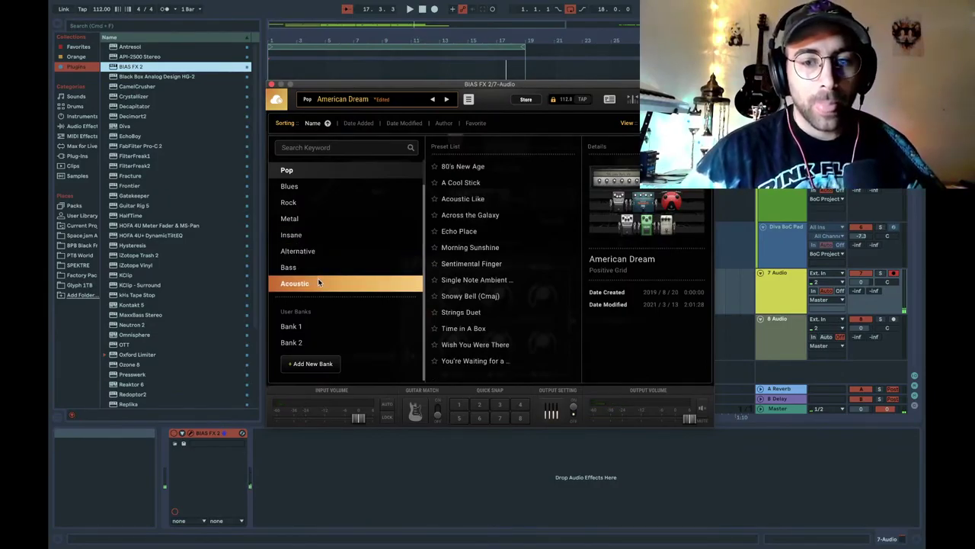
# Preview Acoustic bank presets such as Echo Place and Acoustic Like, and revisit the Metal and Insane banks
pyautogui.click(469, 280)
pyautogui.click(465, 231)
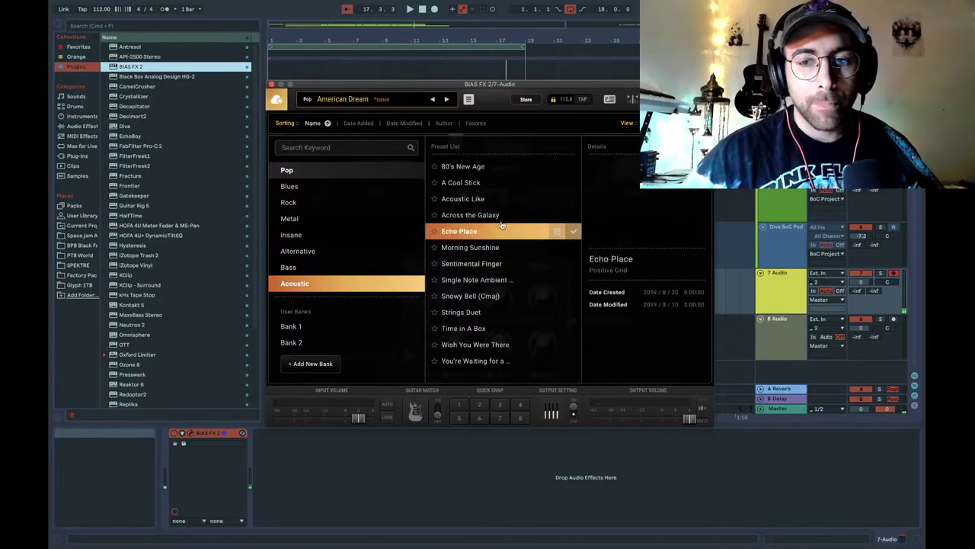
pyautogui.click(499, 184)
pyautogui.click(290, 218)
pyautogui.click(291, 235)
pyautogui.scroll(1, 293, 236)
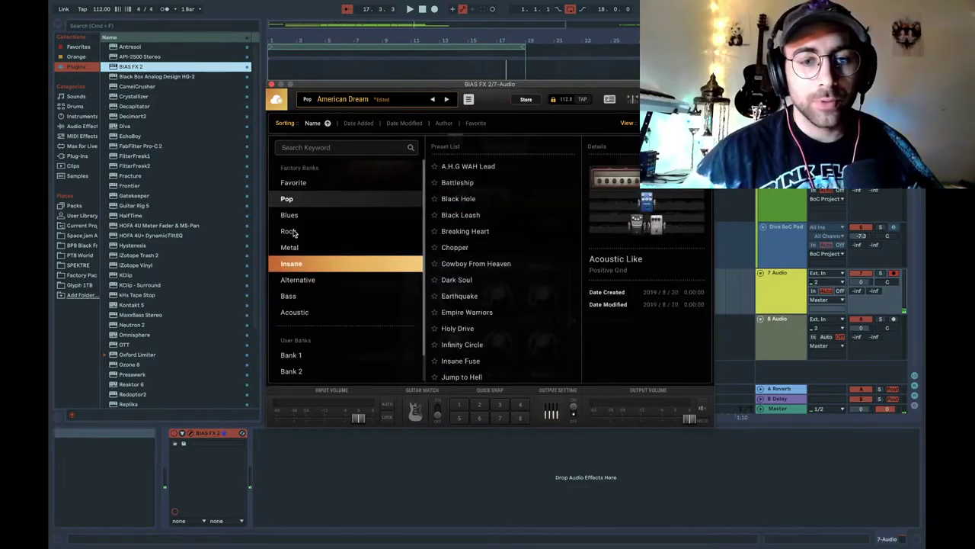
# Preview presets in the Blues factory bank, including Air Jimmy, 69 Vibe and First Compression
pyautogui.click(296, 212)
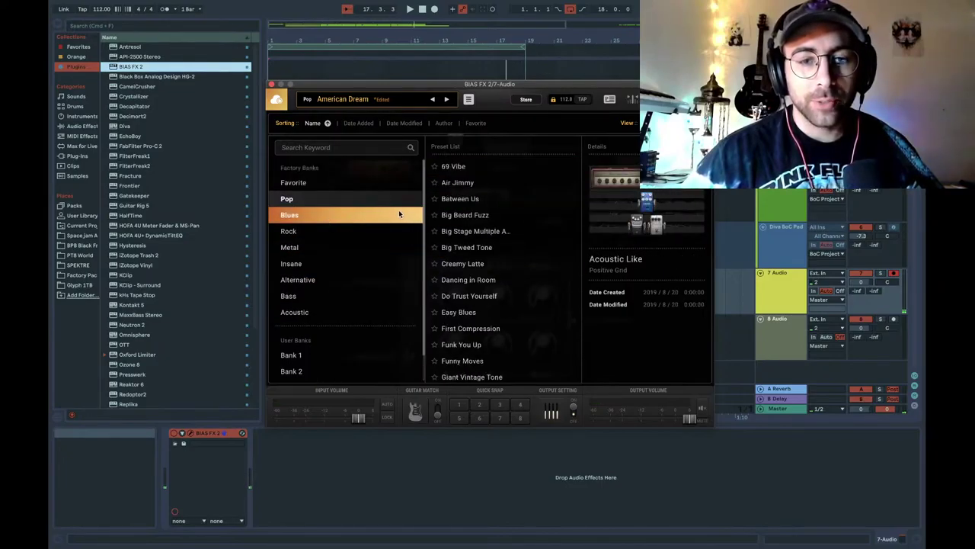
pyautogui.click(478, 230)
pyautogui.click(480, 198)
pyautogui.click(479, 183)
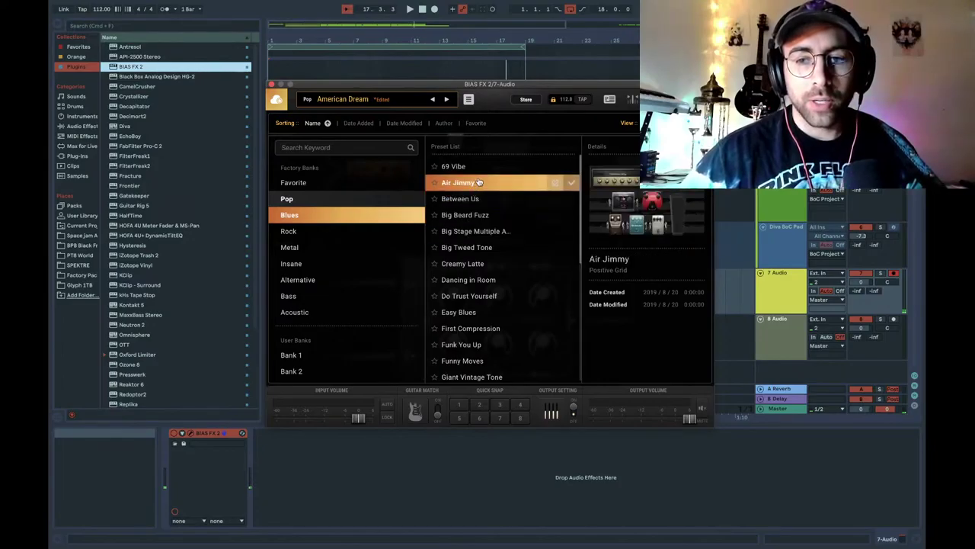
pyautogui.click(486, 167)
pyautogui.click(488, 328)
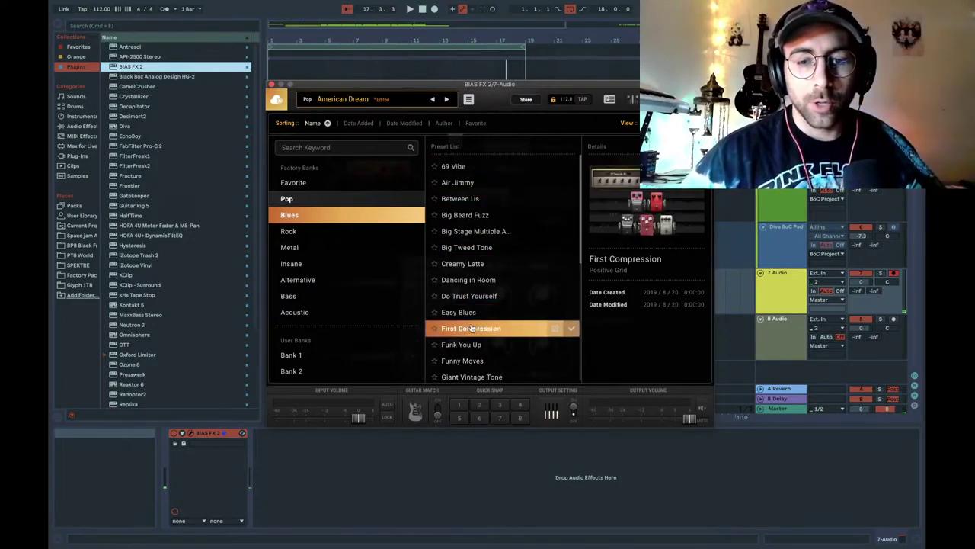
# Load the Easy Blues preset from the Blues bank, saving the modifications to the current preset
pyautogui.click(488, 312)
pyautogui.doubleClick(487, 314)
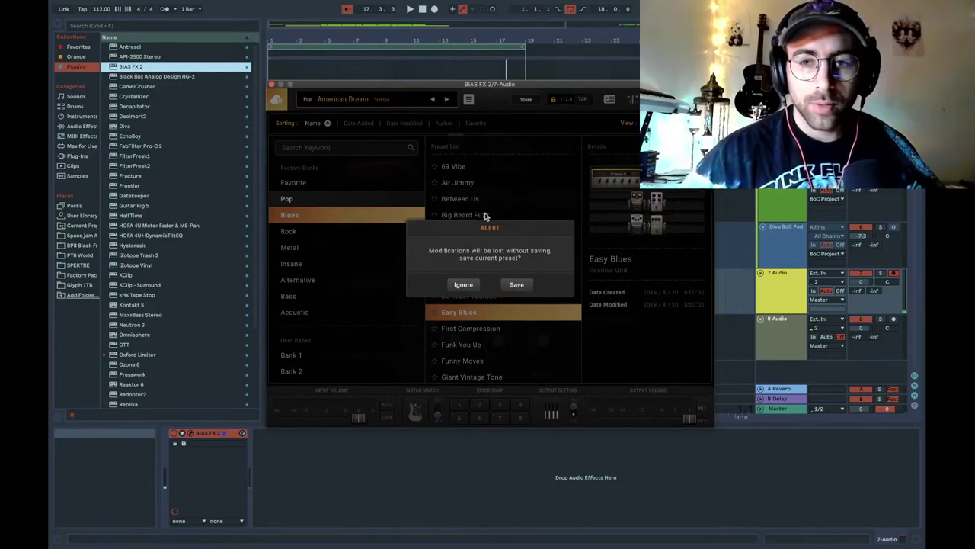
pyautogui.click(531, 287)
# Load the Between Us preset from the Blues bank and return to its signal chain
pyautogui.click(481, 182)
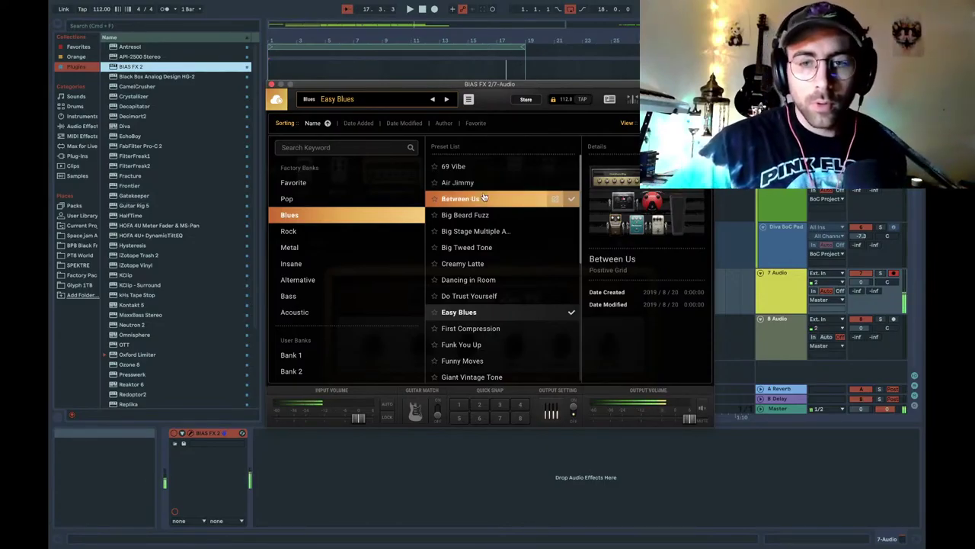
pyautogui.click(482, 199)
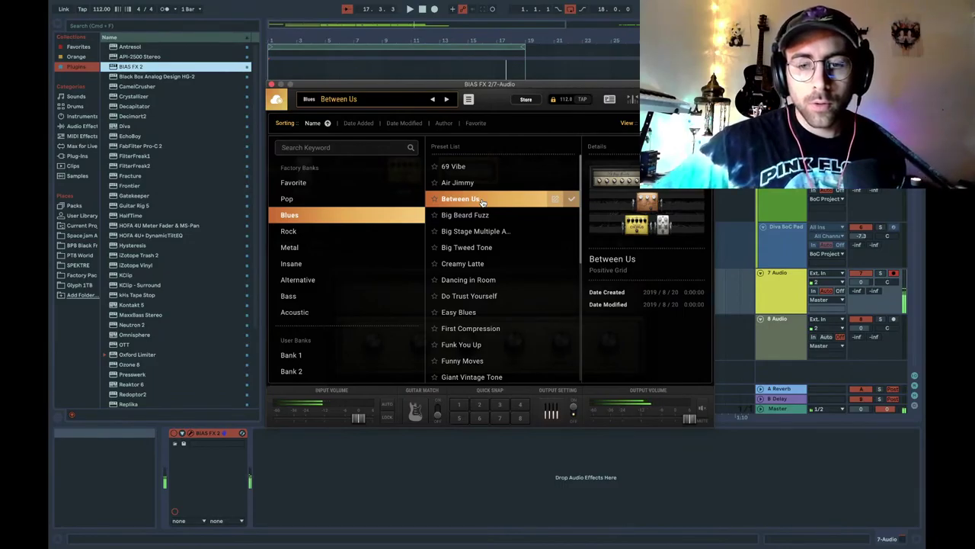
pyautogui.doubleClick(499, 206)
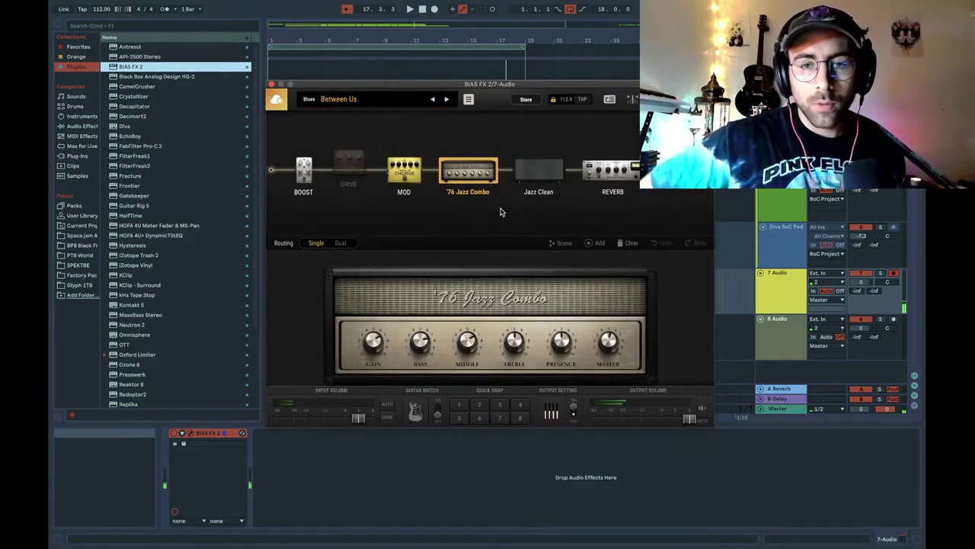
# Switch on the chain's drive pedal, raise its Gain slightly and lower the plug-in's output volume a little
pyautogui.click(345, 173)
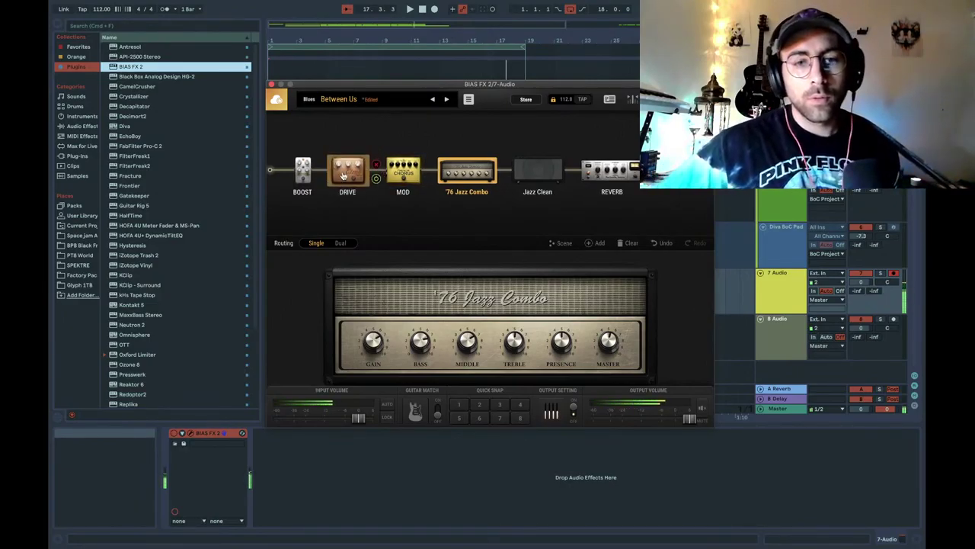
pyautogui.click(345, 174)
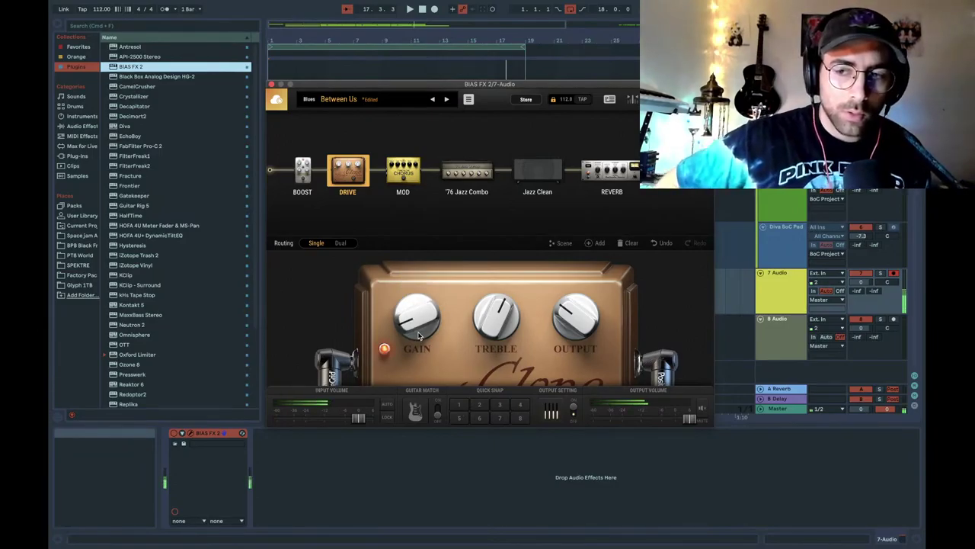
pyautogui.moveTo(418, 335); pyautogui.dragTo(418, 330)
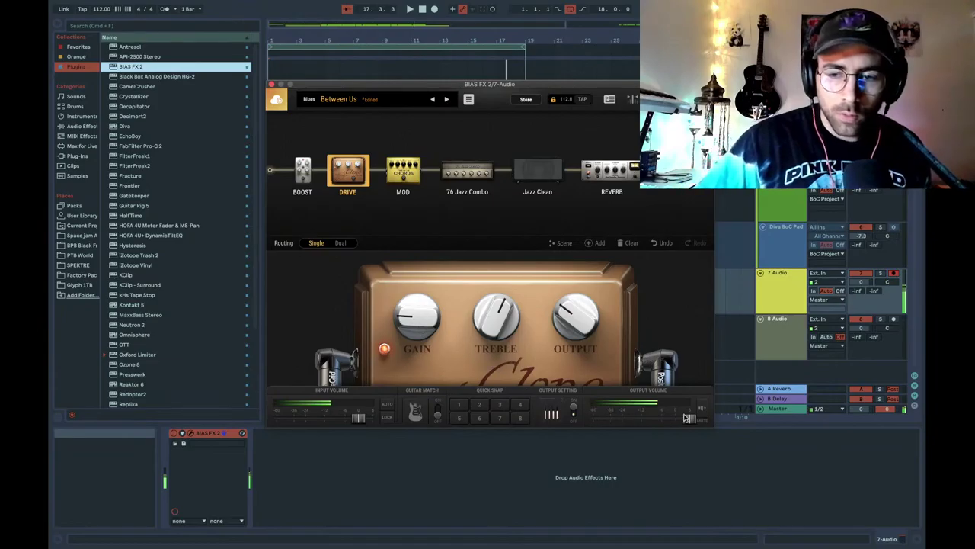
pyautogui.moveTo(689, 419); pyautogui.dragTo(675, 422)
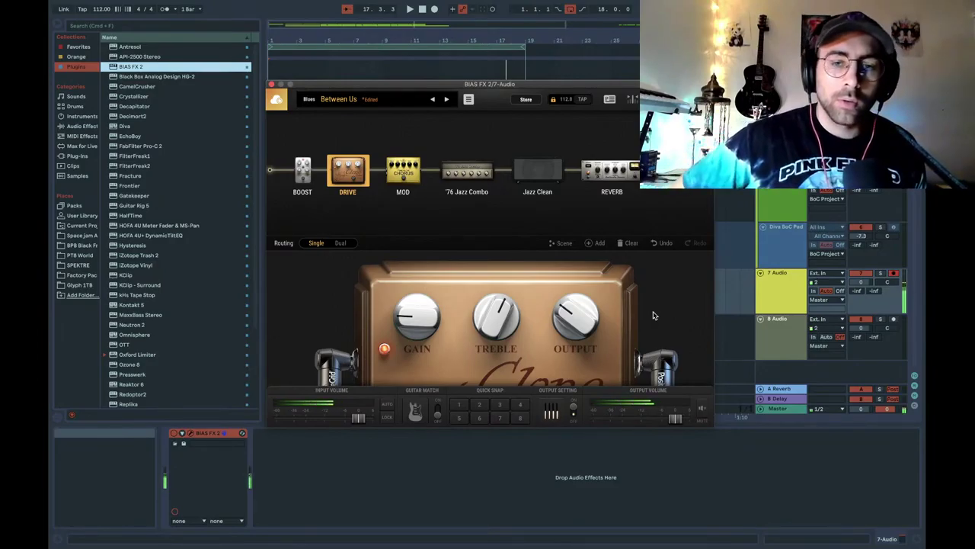
# Check the chorus pedal's settings against the loop, and lower the drive pedal's Gain and bypass that pedal
pyautogui.click(410, 172)
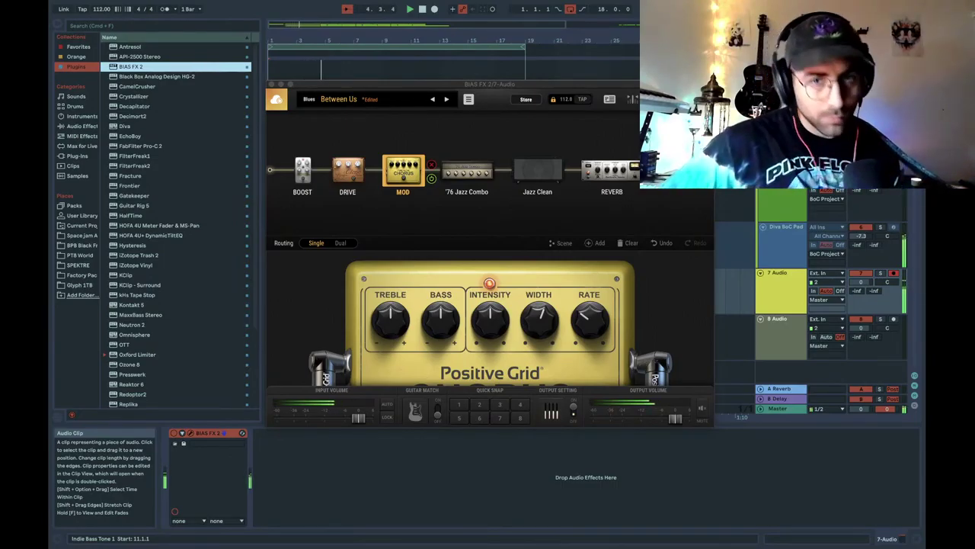
pyautogui.click(330, 181)
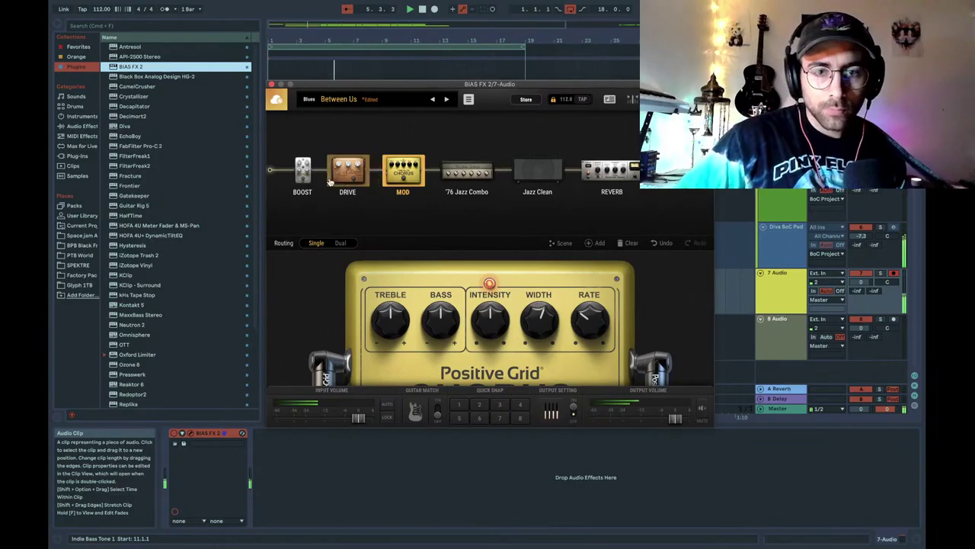
pyautogui.click(329, 181)
pyautogui.moveTo(423, 328)
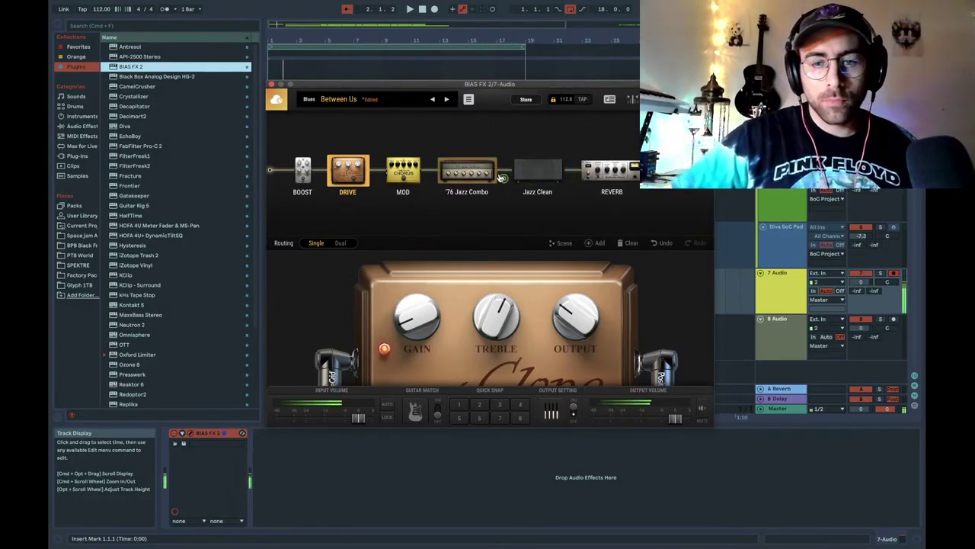
pyautogui.click(376, 182)
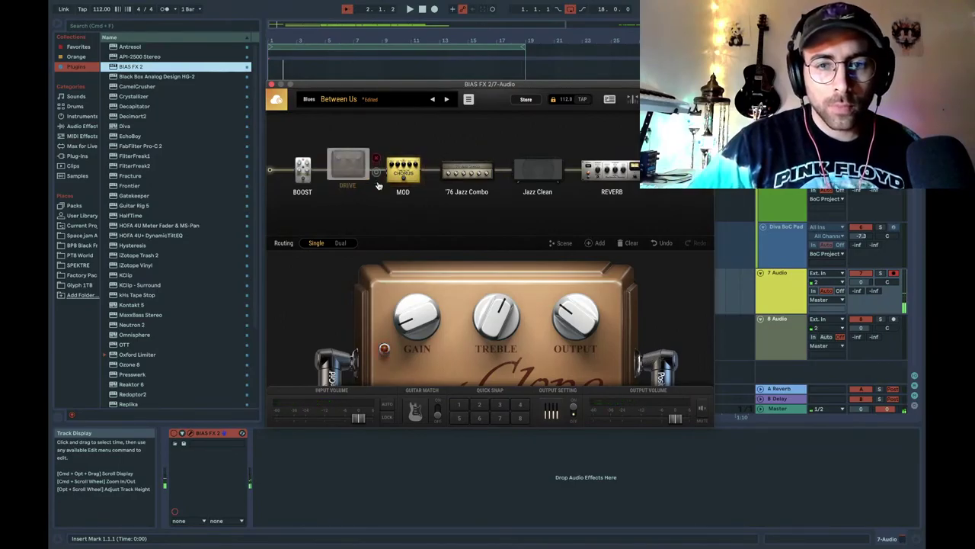
# Look through the settings of the '76 Jazz Combo amp, the Jazz Clean cabinet, the drive pedal and the boost pedal
pyautogui.moveTo(430, 189)
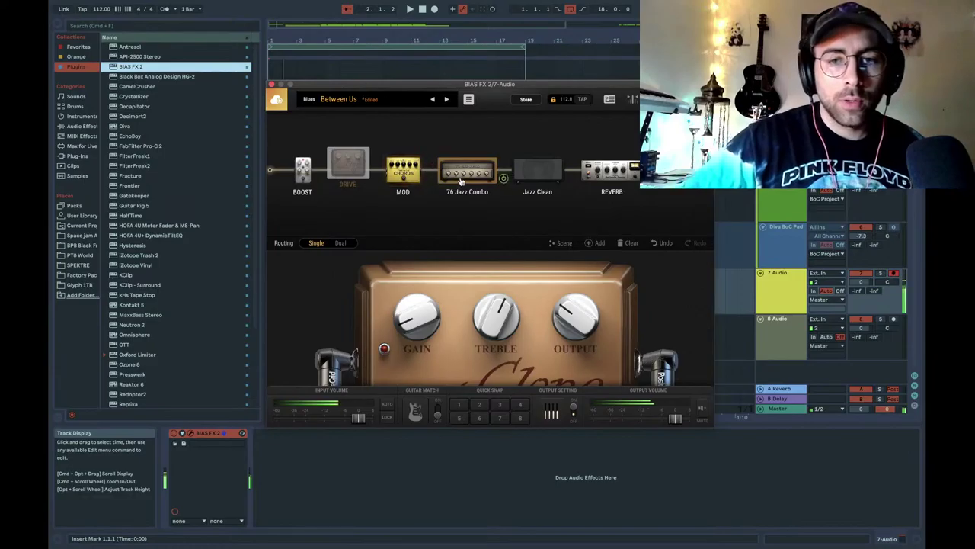
pyautogui.click(461, 181)
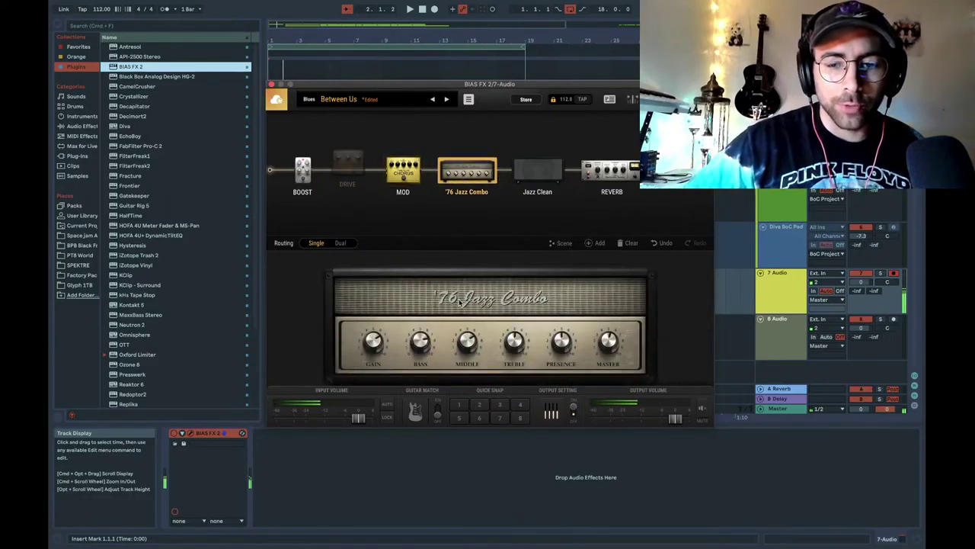
pyautogui.click(537, 171)
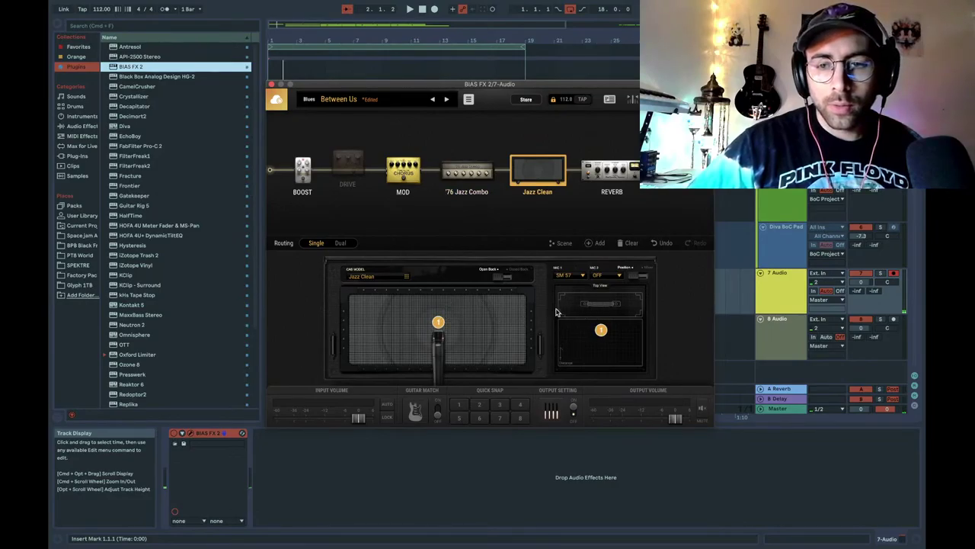
pyautogui.click(356, 169)
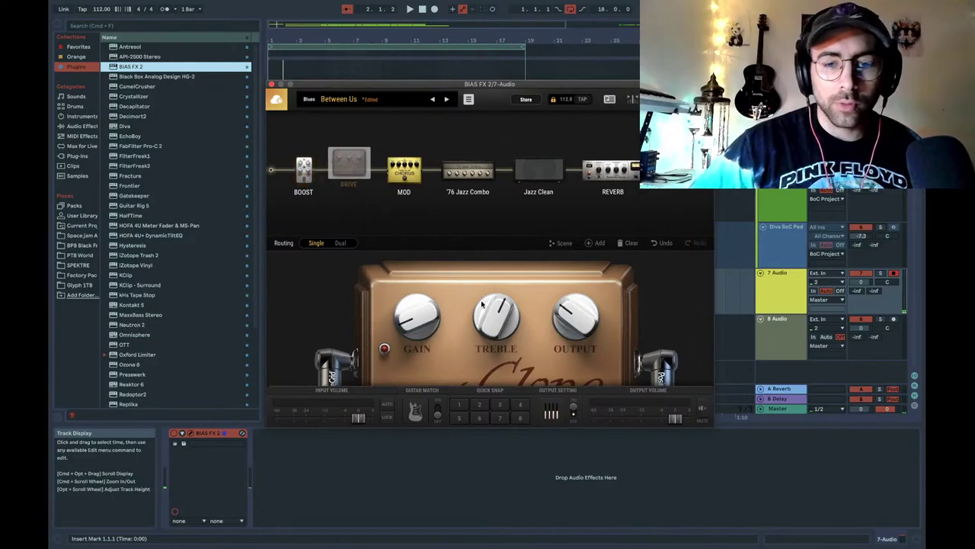
pyautogui.doubleClick(303, 169)
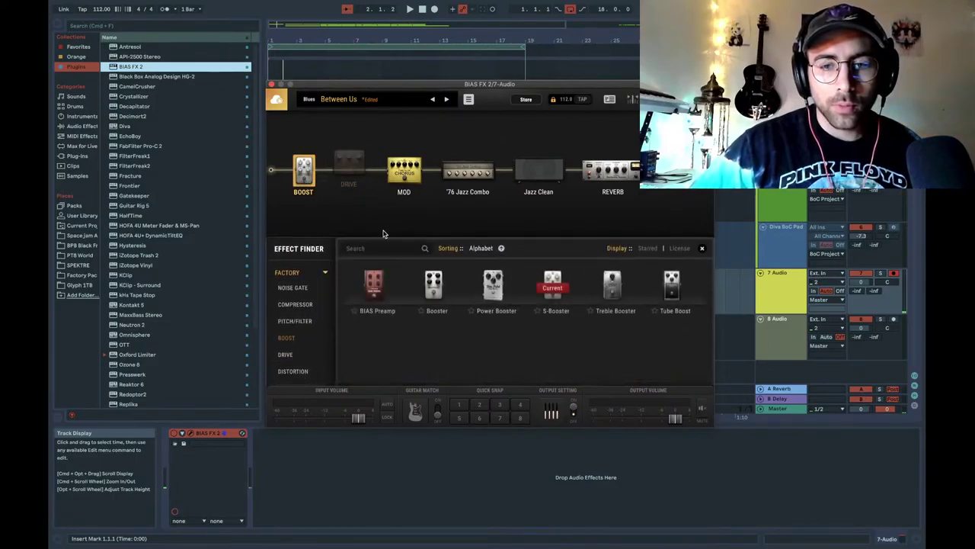
pyautogui.click(319, 177)
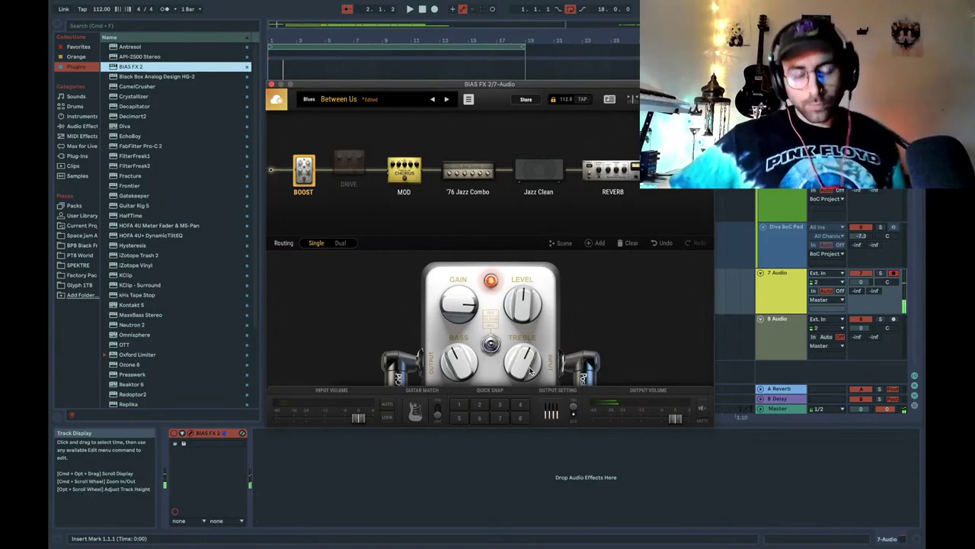
# Replace the bypassed Clone Drive pedal with the Matched Tube drive and show its controls
pyautogui.click(347, 164)
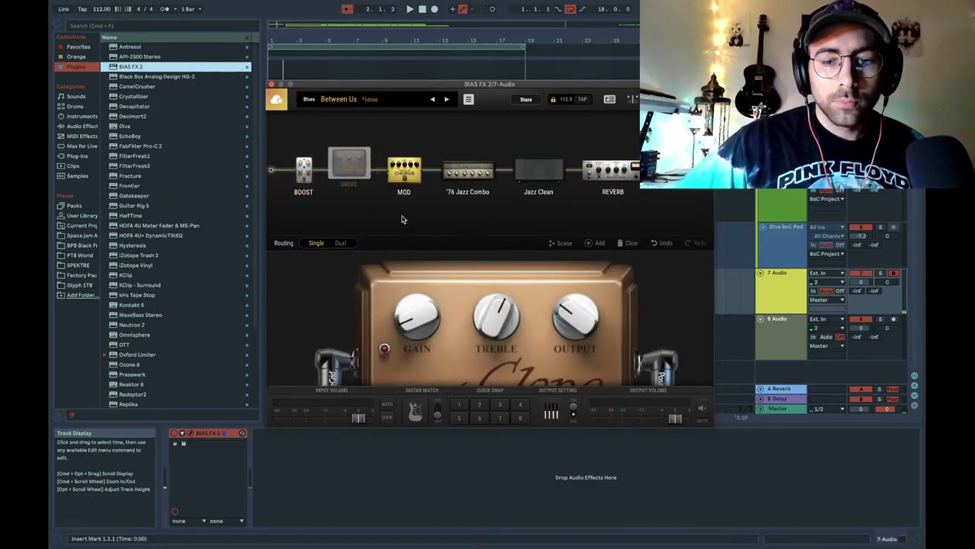
pyautogui.doubleClick(353, 160)
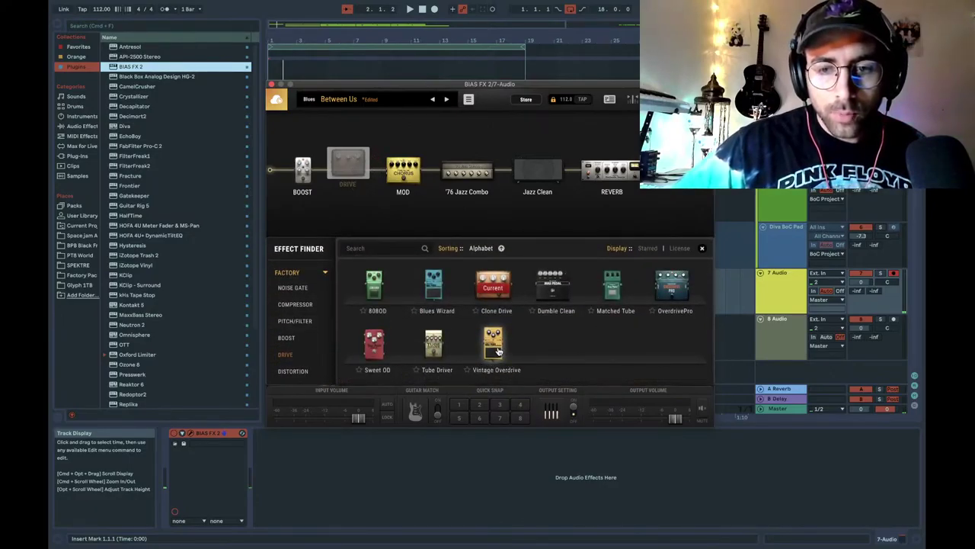
pyautogui.click(614, 296)
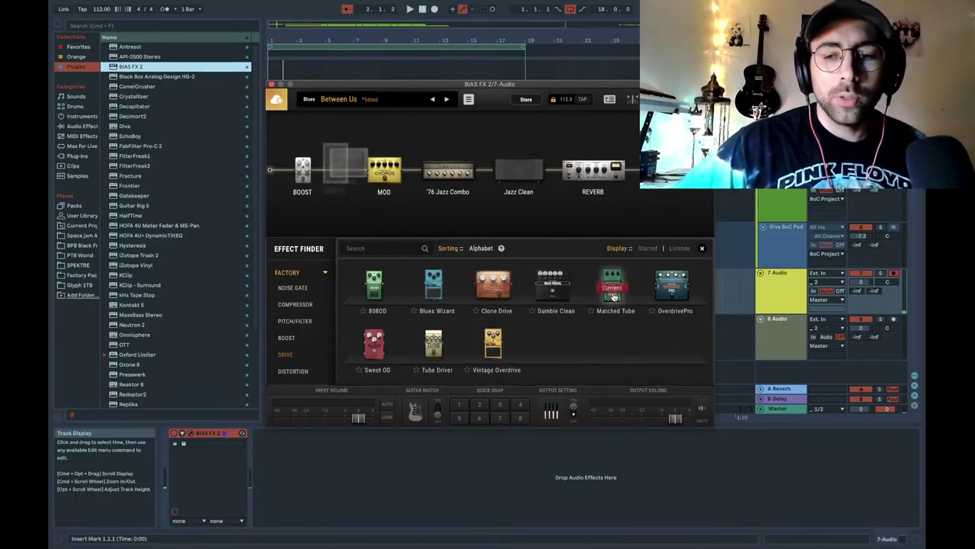
pyautogui.click(418, 216)
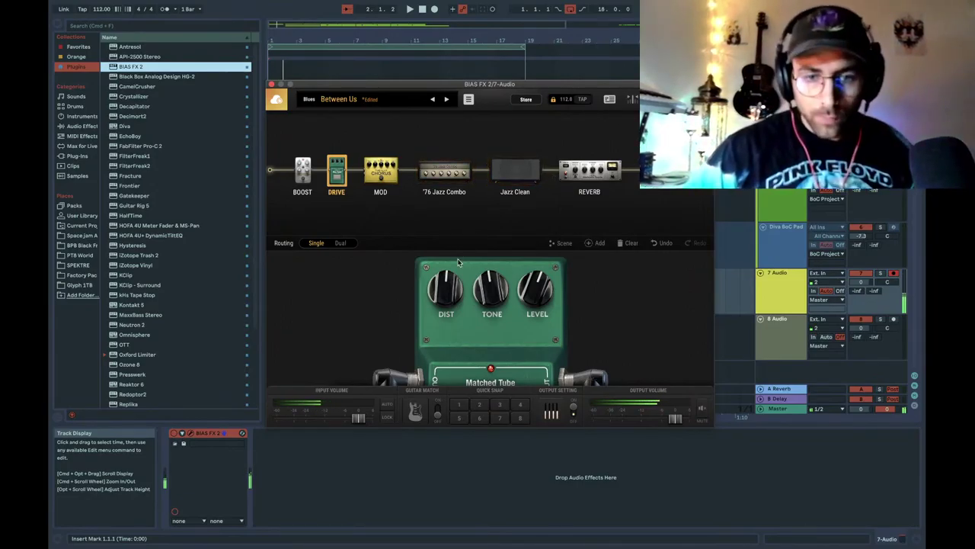
# Turn down the Matched Tube's DIST, raise its LEVEL well up and set its TONE somewhat above the middle
pyautogui.moveTo(452, 283); pyautogui.dragTo(537, 255)
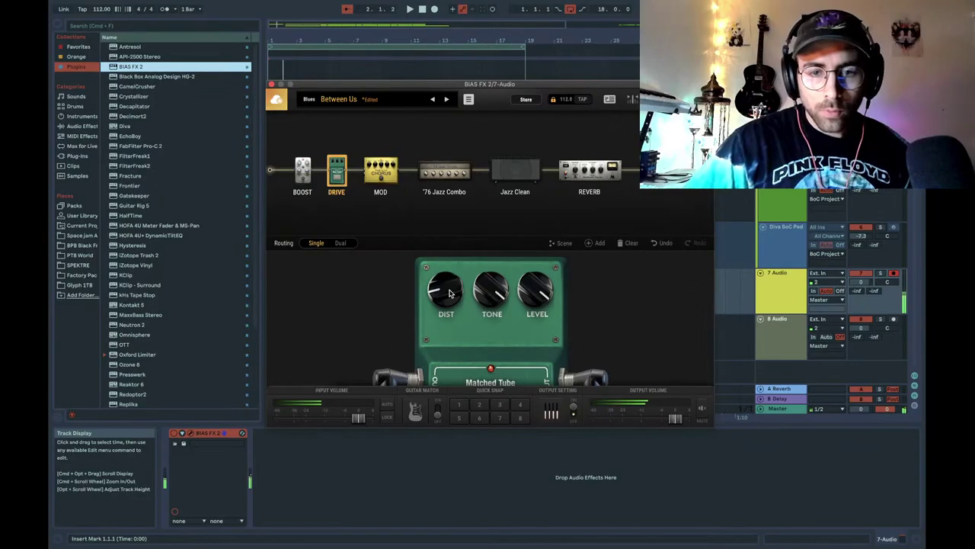
pyautogui.moveTo(491, 297); pyautogui.dragTo(492, 310)
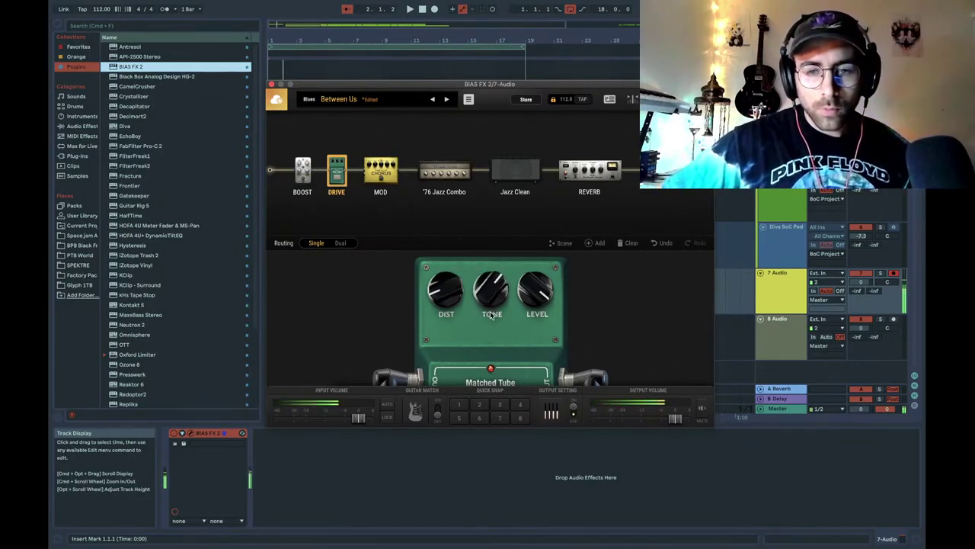
# Lower the Matched Tube's LEVEL slightly and its DIST further, check the boost pedal's settings and close the BIAS FX 2 window
pyautogui.moveTo(532, 294); pyautogui.dragTo(532, 298)
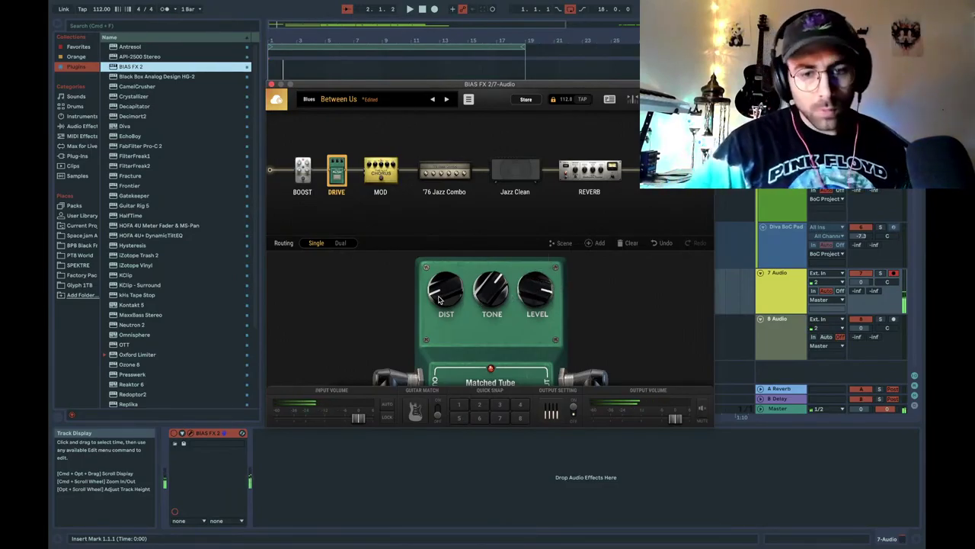
pyautogui.moveTo(436, 300); pyautogui.dragTo(434, 302)
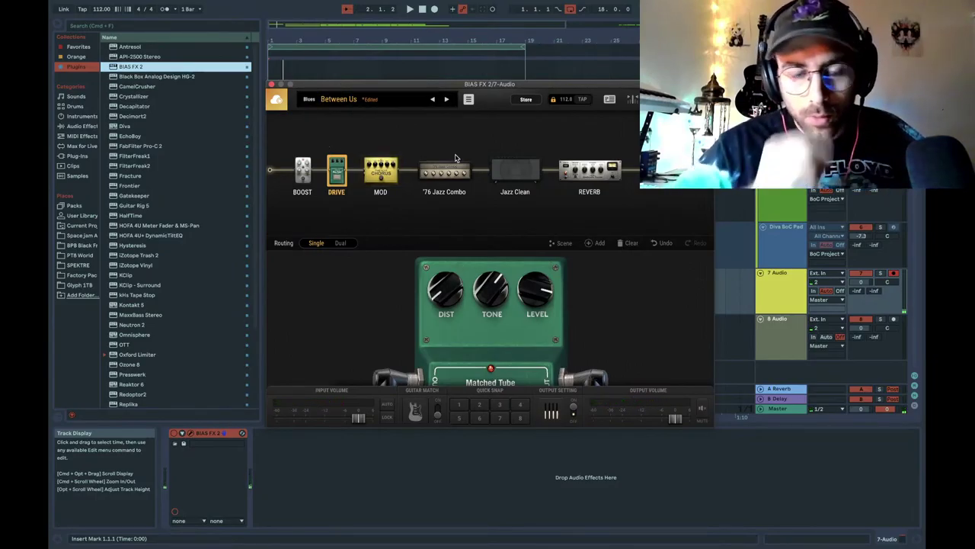
pyautogui.click(303, 174)
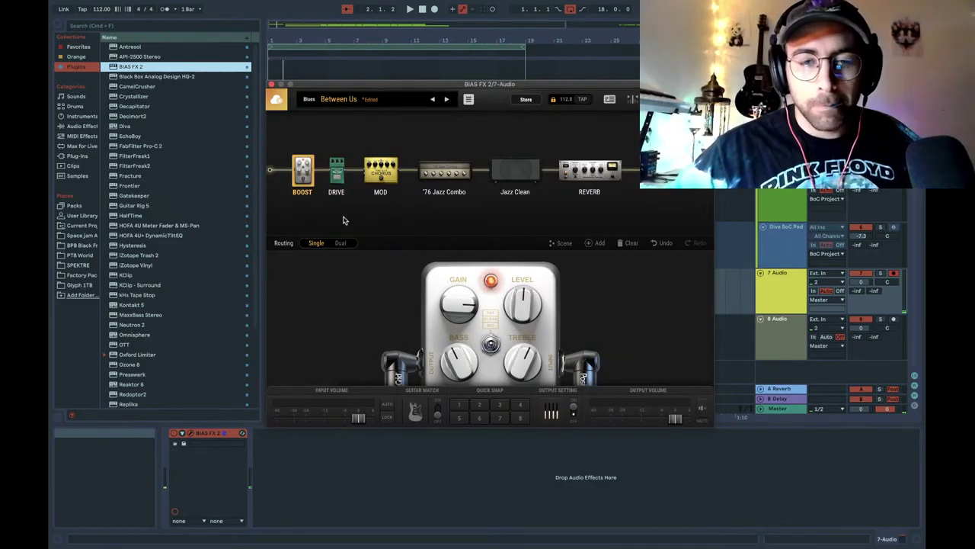
pyautogui.click(272, 84)
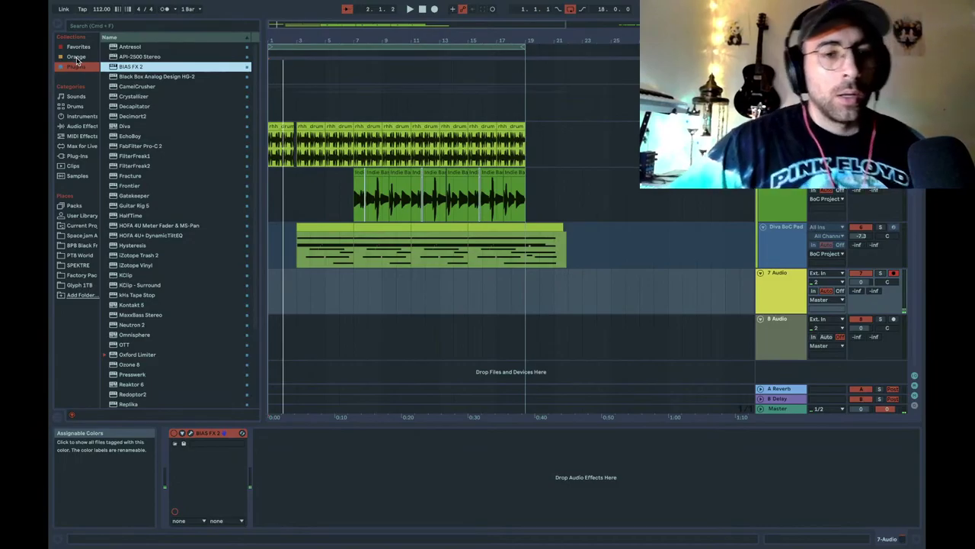
# Add iZotope Trash 2 after BIAS FX 2, load Chorus Tape from Classic Textures and set the mix about halfway between dry and wet
pyautogui.click(138, 107)
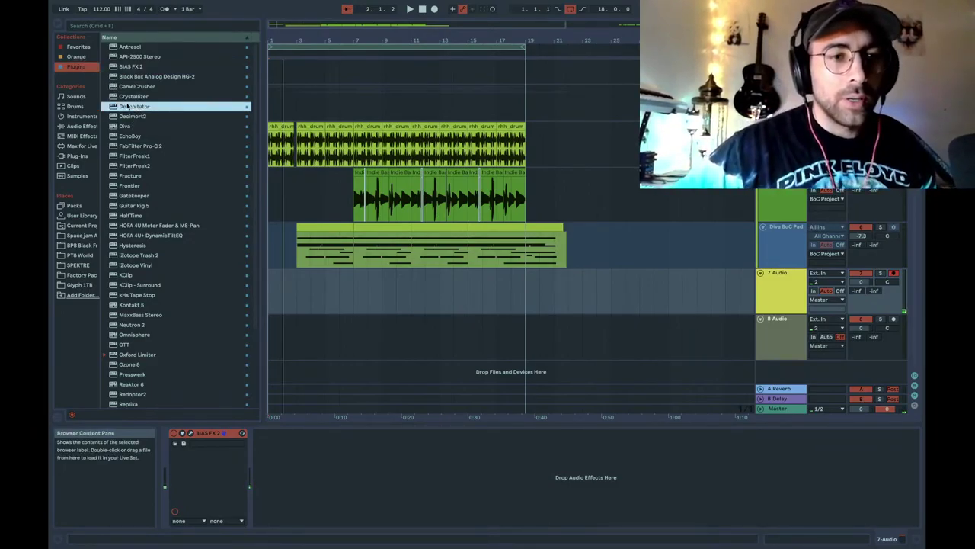
pyautogui.scroll(-4, 136, 263)
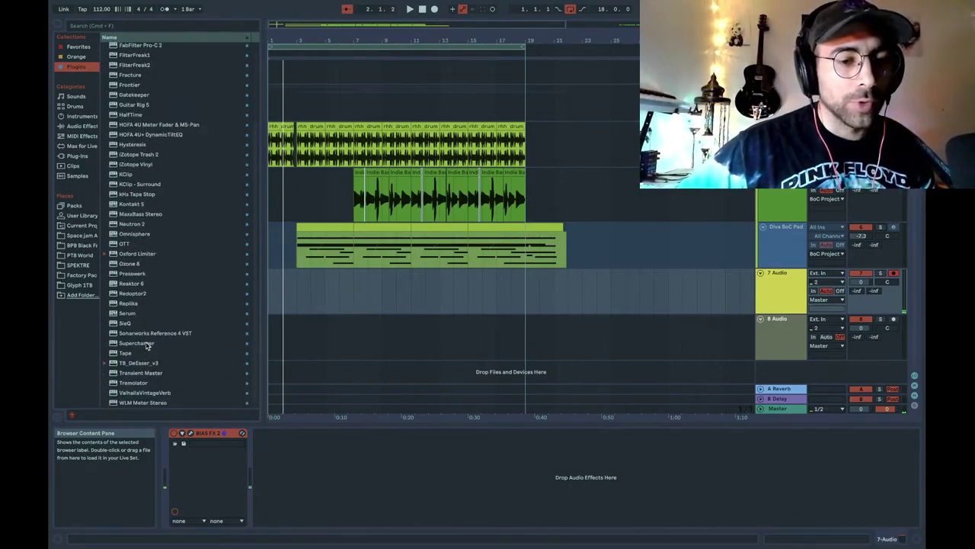
pyautogui.doubleClick(150, 156)
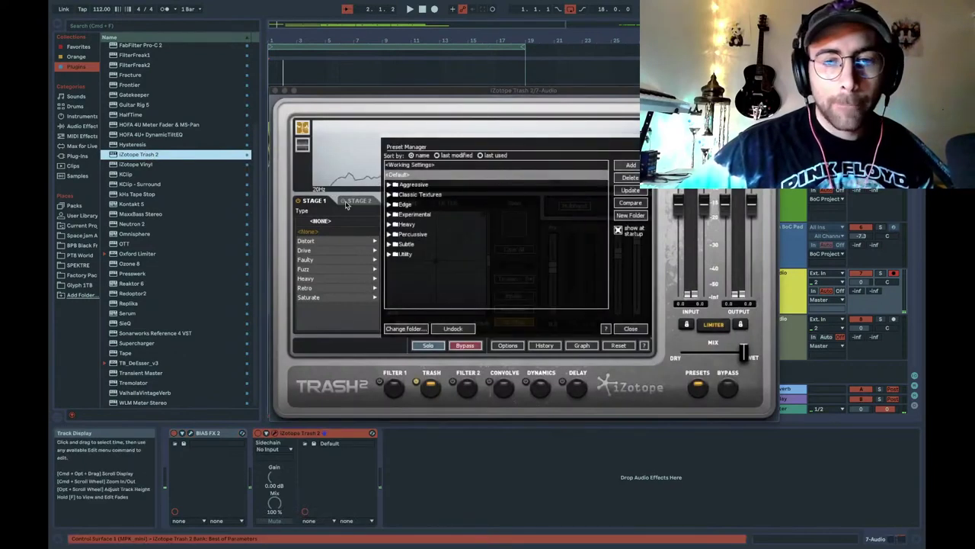
pyautogui.click(388, 194)
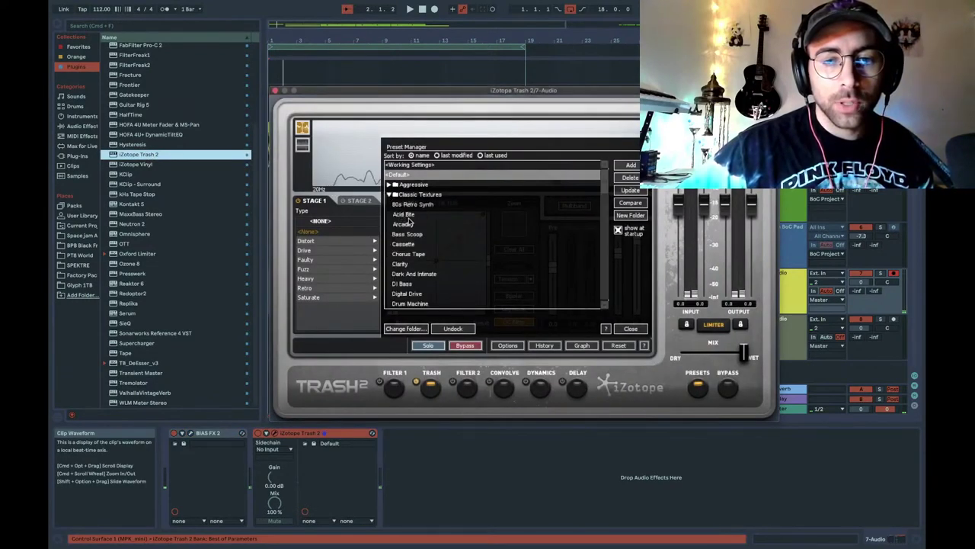
pyautogui.click(412, 256)
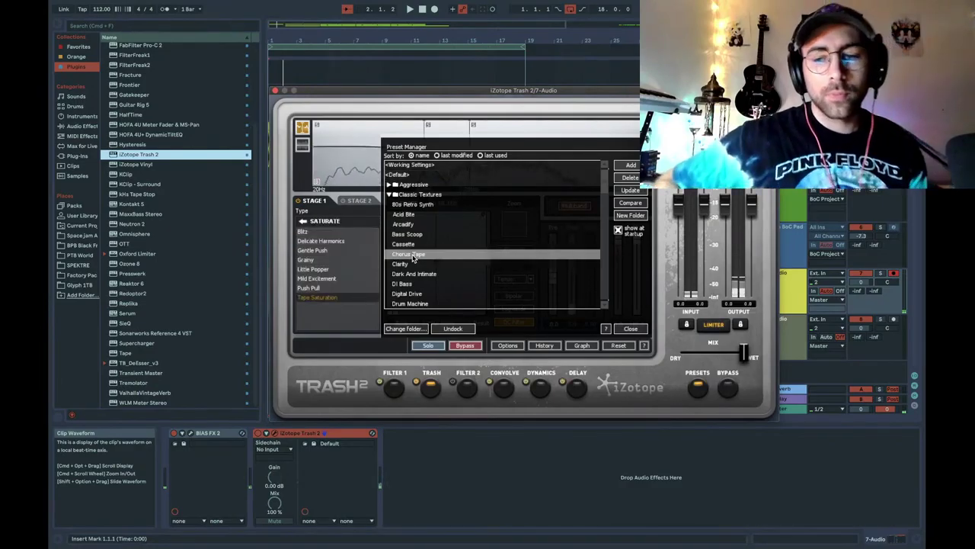
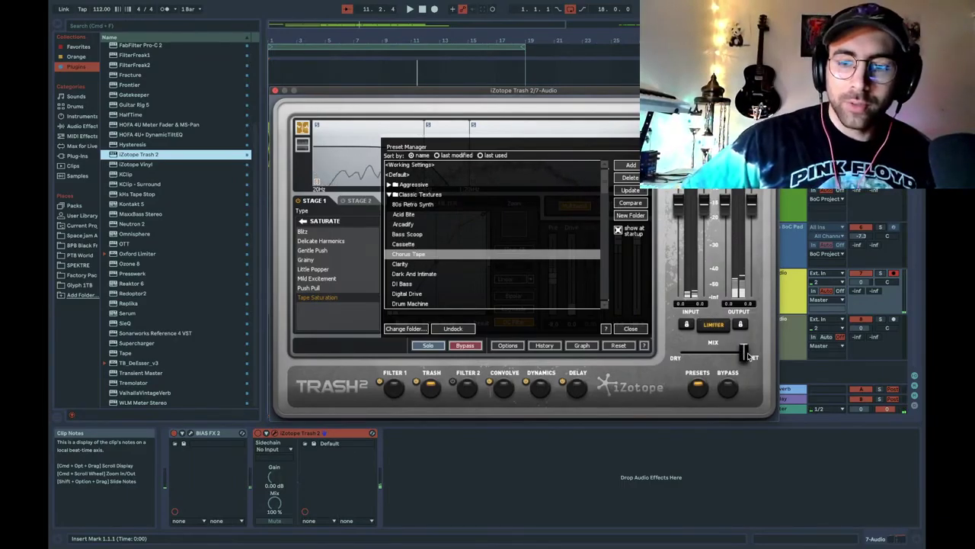
pyautogui.moveTo(748, 357); pyautogui.dragTo(713, 360)
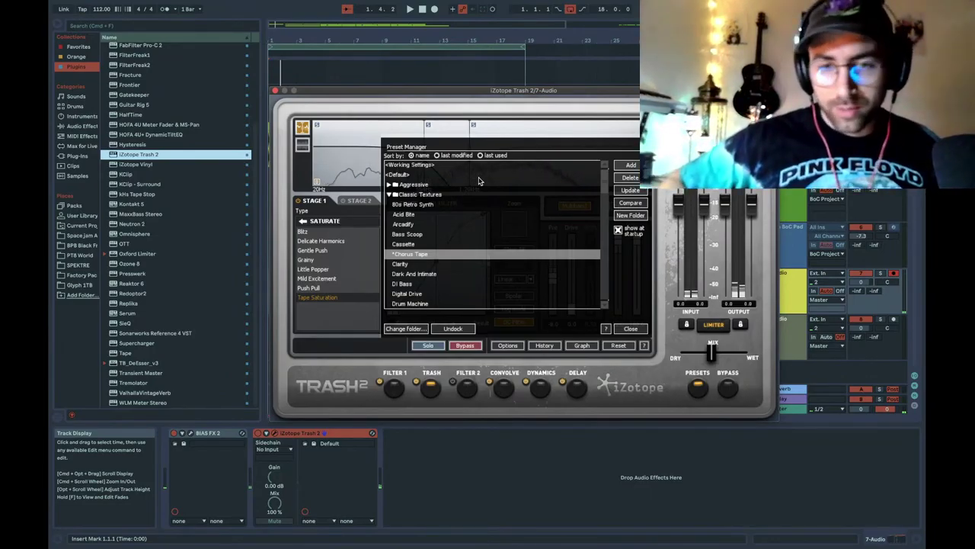
pyautogui.click(275, 90)
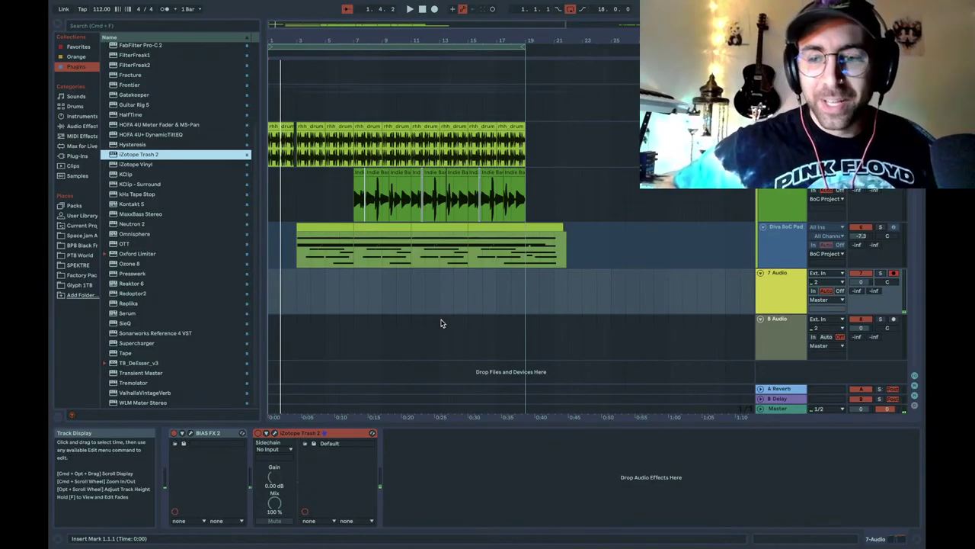
# Toggle 7 Audio's monitoring between Off and Auto, and play the loop briefly from bar 9
pyautogui.click(841, 291)
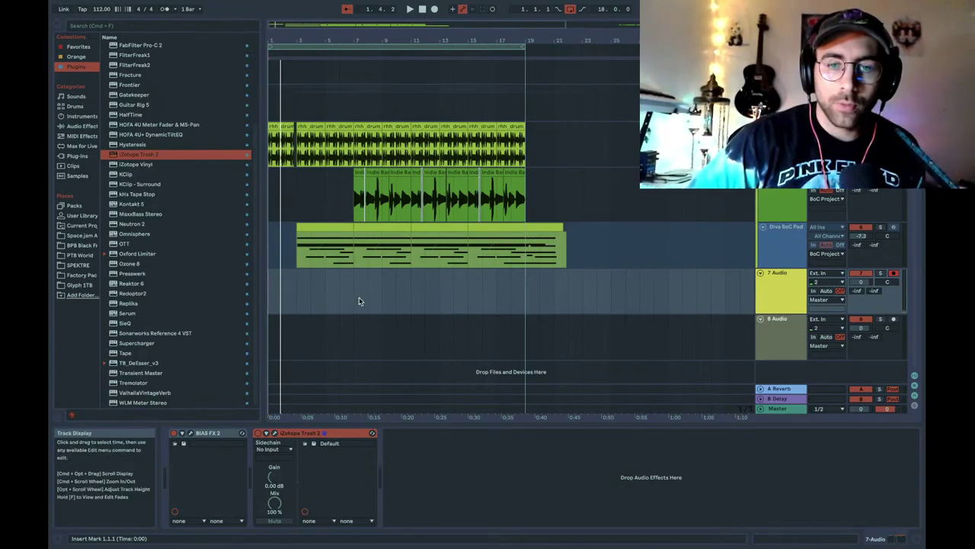
pyautogui.click(381, 297)
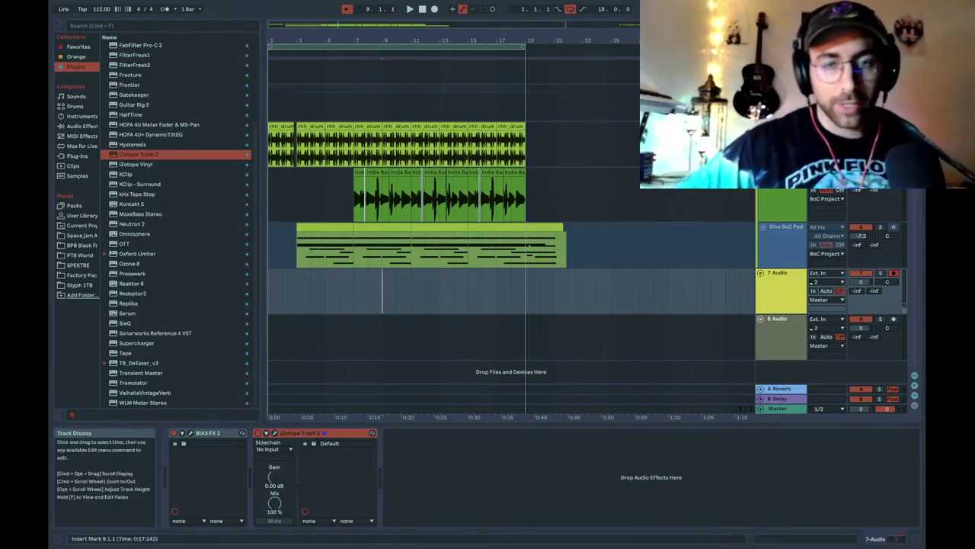
pyautogui.click(826, 290)
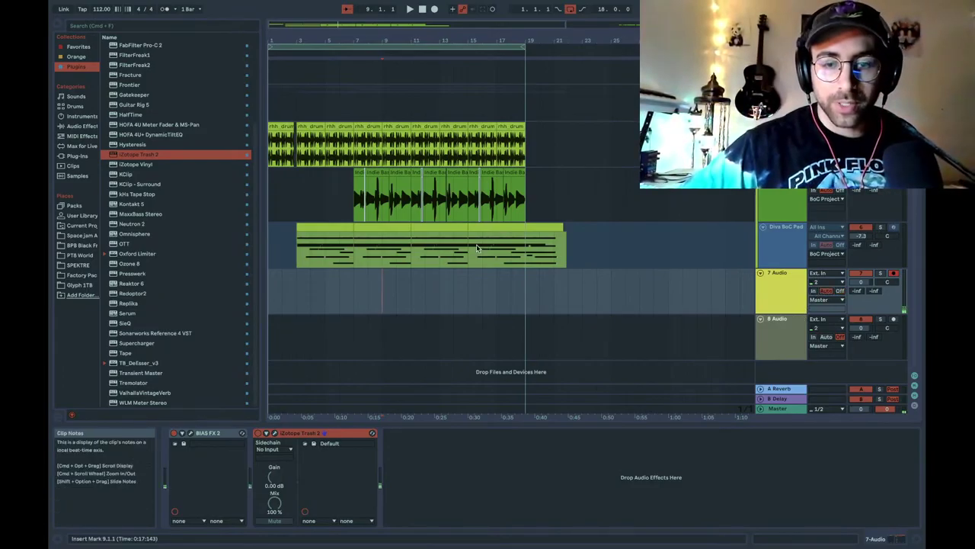
pyautogui.press('space')
pyautogui.press('space')
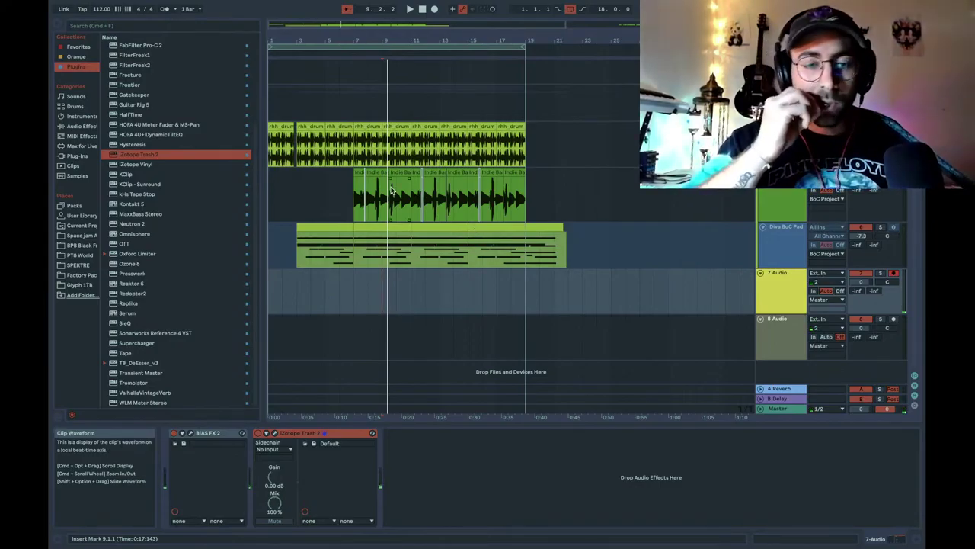
pyautogui.click(840, 291)
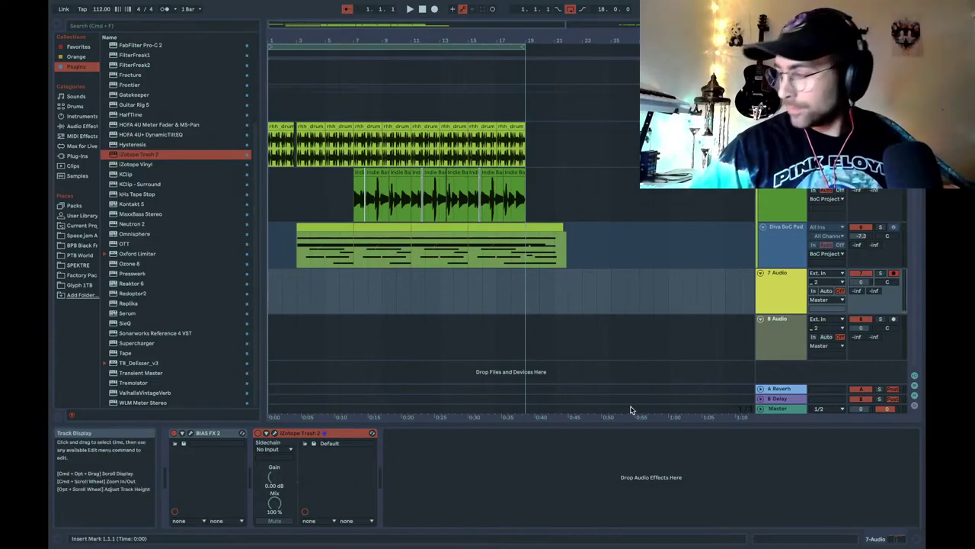
pyautogui.click(827, 291)
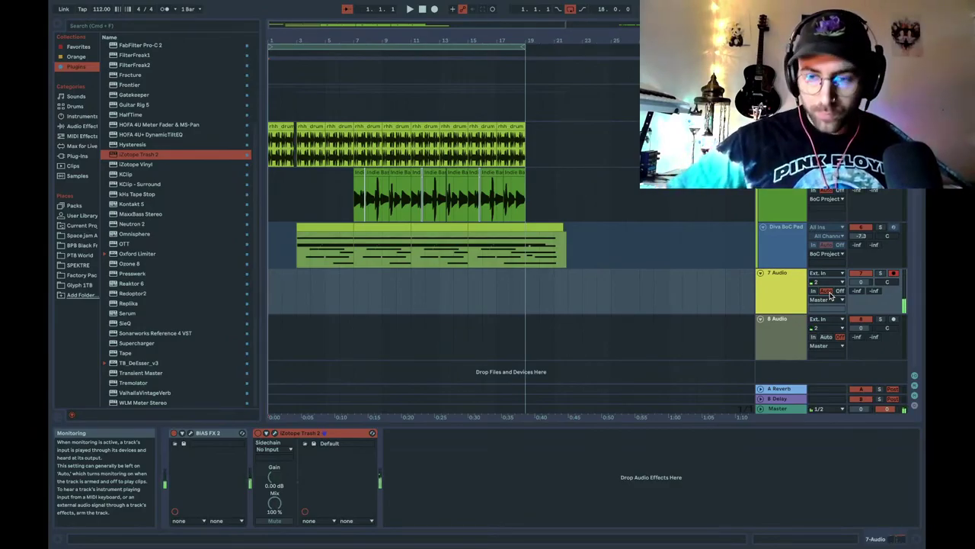
pyautogui.scroll(-2, 771, 247)
pyautogui.scroll(2, 785, 267)
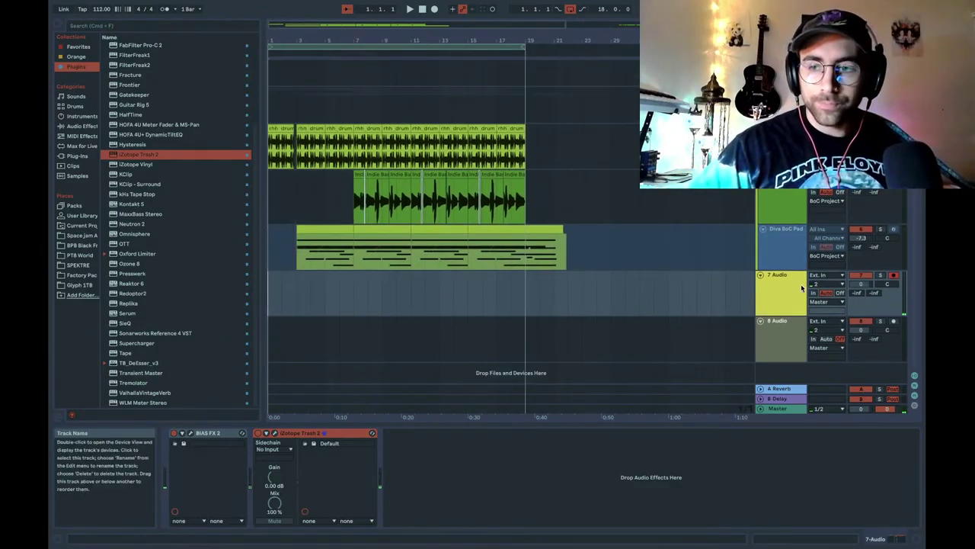
# Set 7 Audio's monitoring to Off and record a guitar take over the looped arrangement from bar 1
pyautogui.click(839, 293)
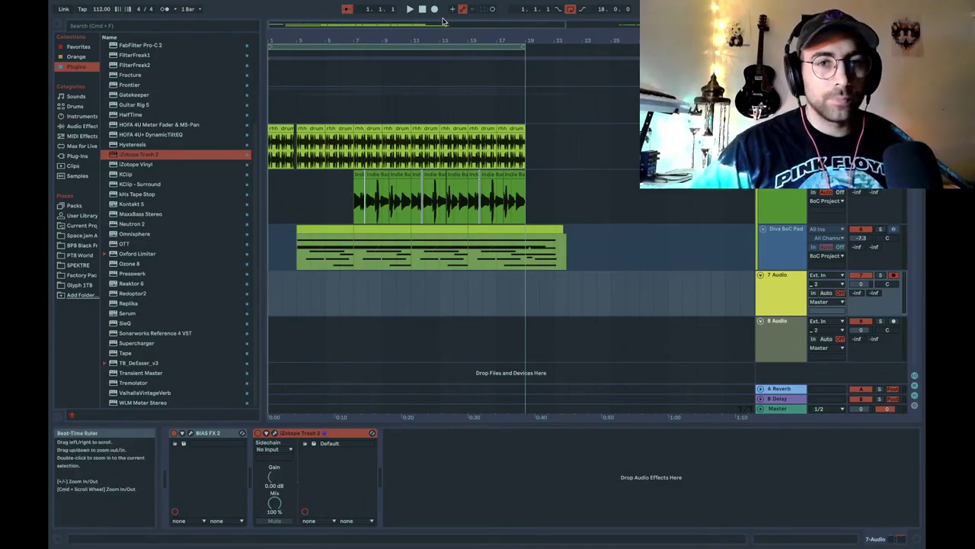
pyautogui.click(435, 9)
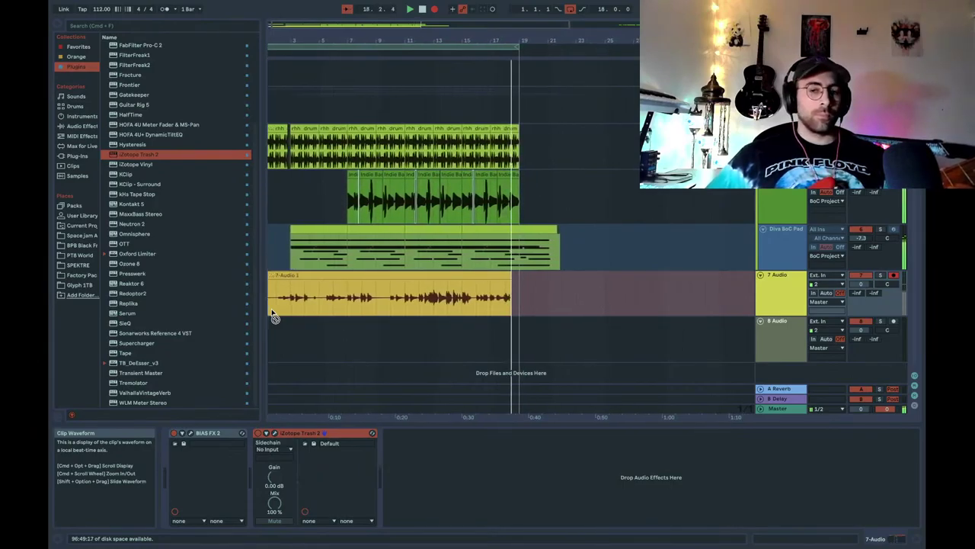
pyautogui.press('space')
pyautogui.press('space')
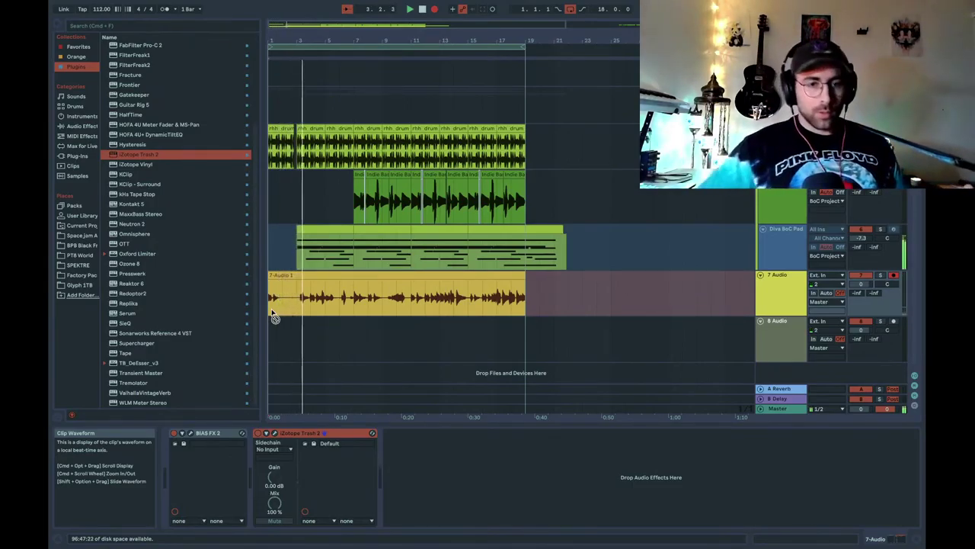
pyautogui.click(275, 316)
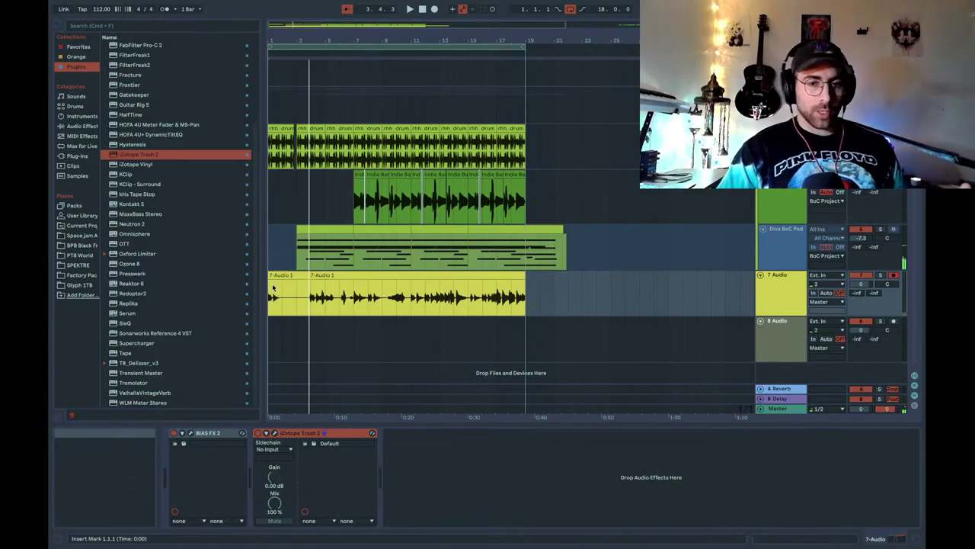
# Record another guitar performance on 7 Audio over the previous take, and stop shortly after the loop restarts
pyautogui.press('super+e')
pyautogui.click(423, 8)
pyautogui.click(432, 8)
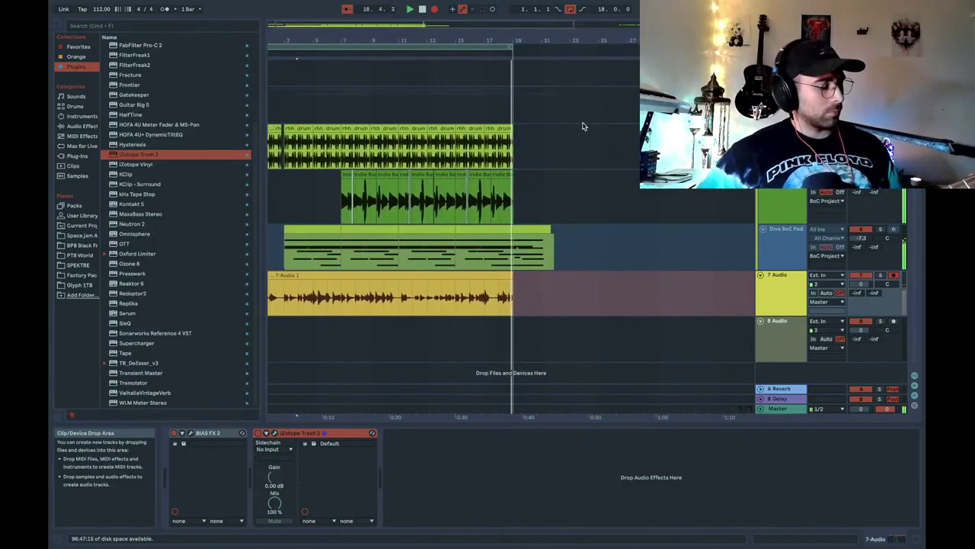
pyautogui.press('space')
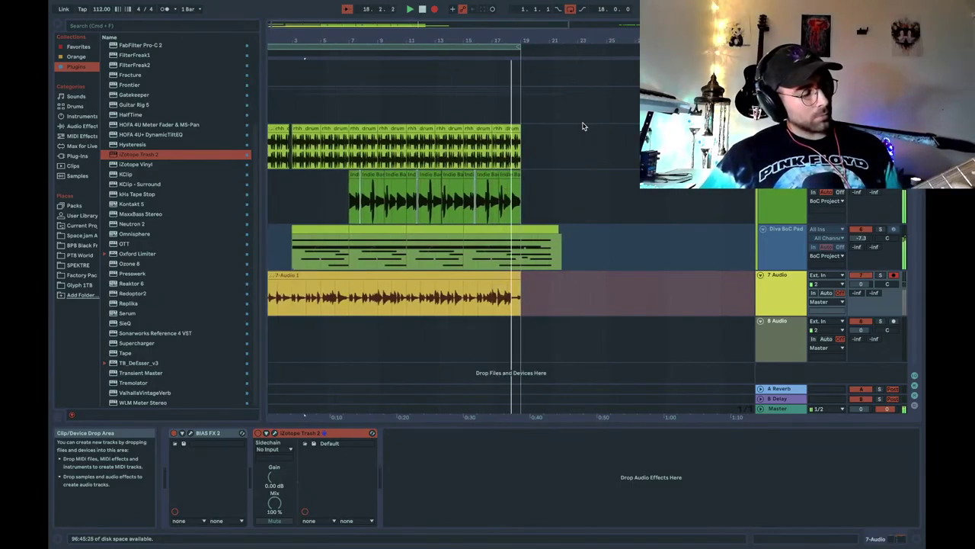
pyautogui.press('space')
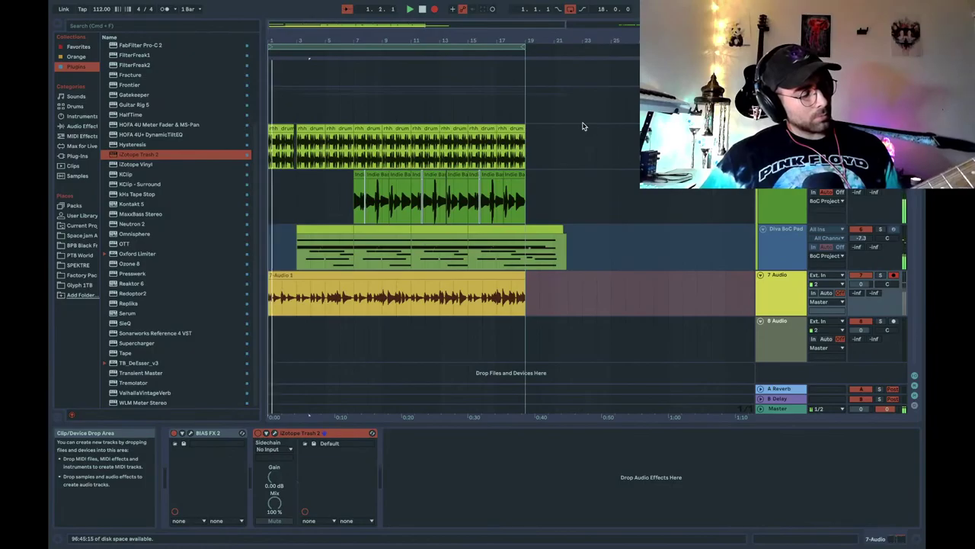
pyautogui.press('space')
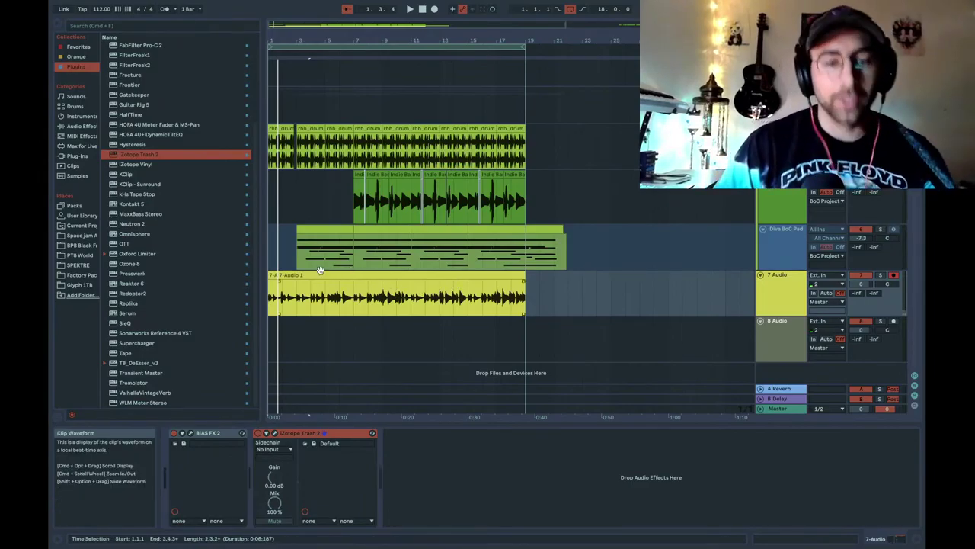
# Delete the short fragment at the start of 7 Audio and trim the remaining guitar clip to start at bar 15
pyautogui.hotkey('shift', 'Home')
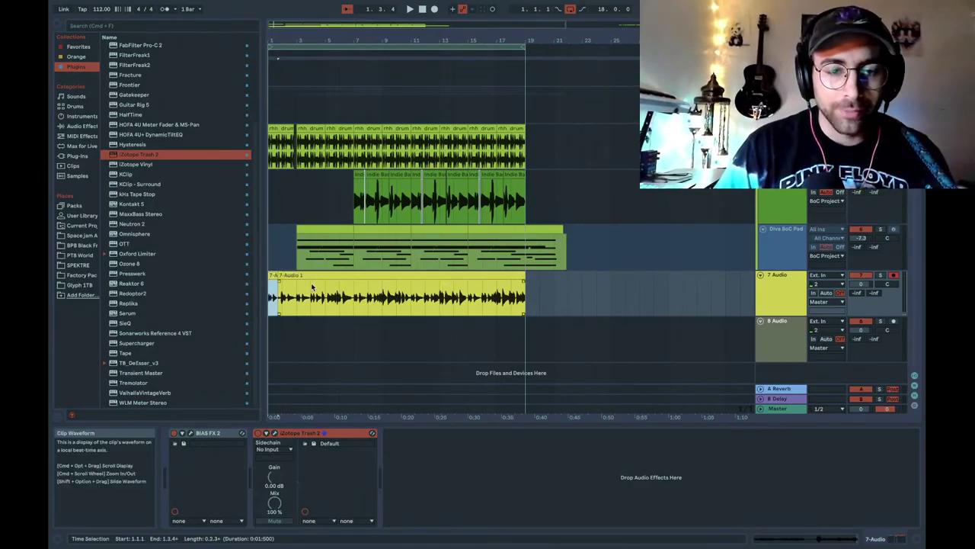
pyautogui.press('Delete')
pyautogui.moveTo(279, 297); pyautogui.dragTo(482, 307)
pyautogui.scroll(5, 511, 320)
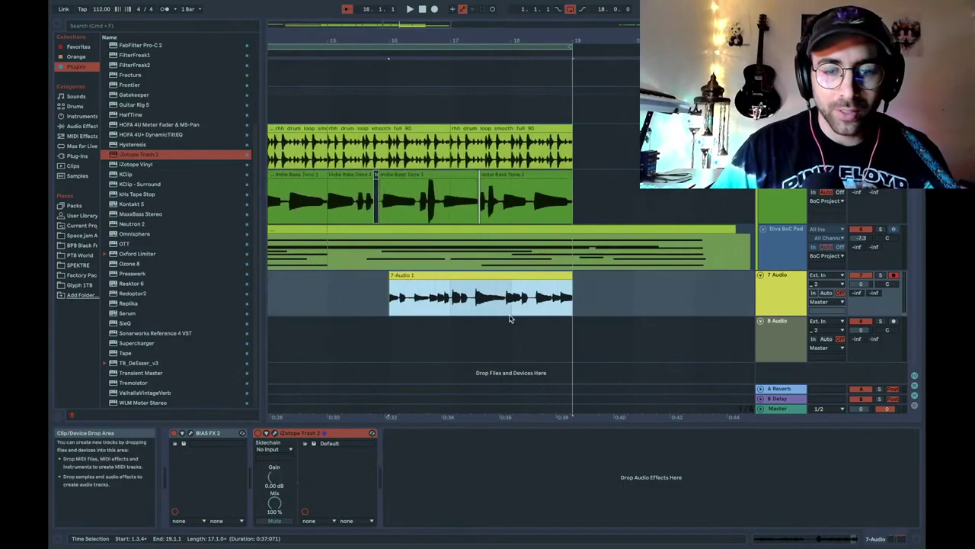
pyautogui.hscroll(-5, 473, 276)
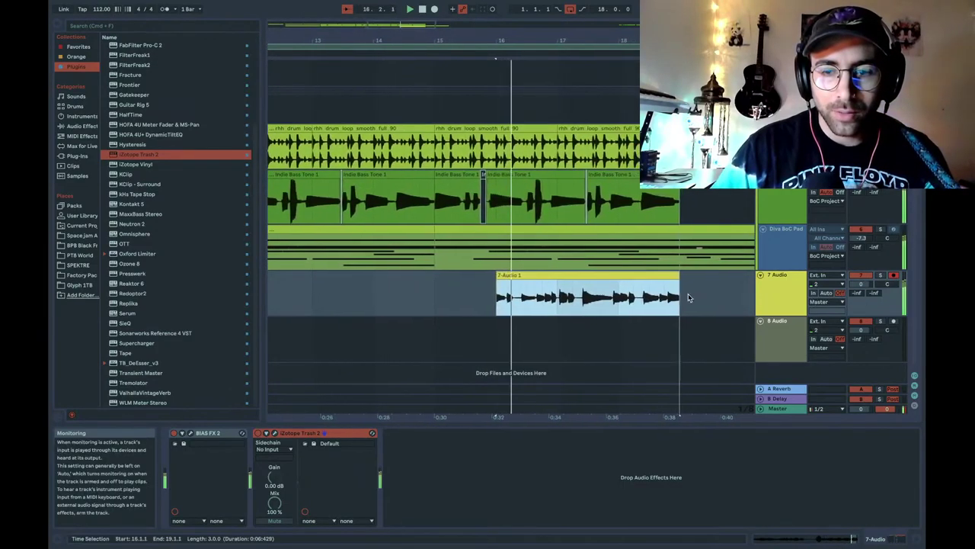
pyautogui.click(473, 275)
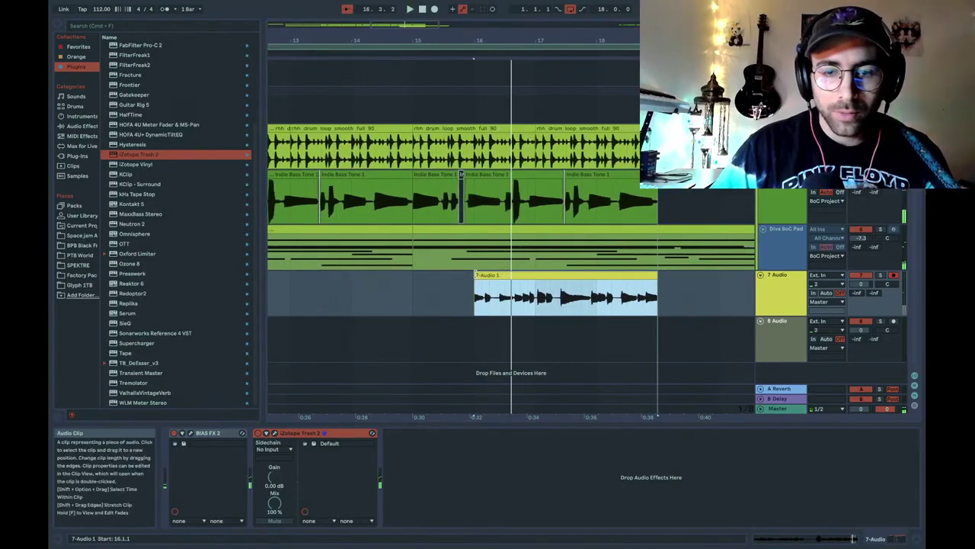
pyautogui.moveTo(474, 275); pyautogui.dragTo(414, 277)
pyautogui.hscroll(-5, 413, 277)
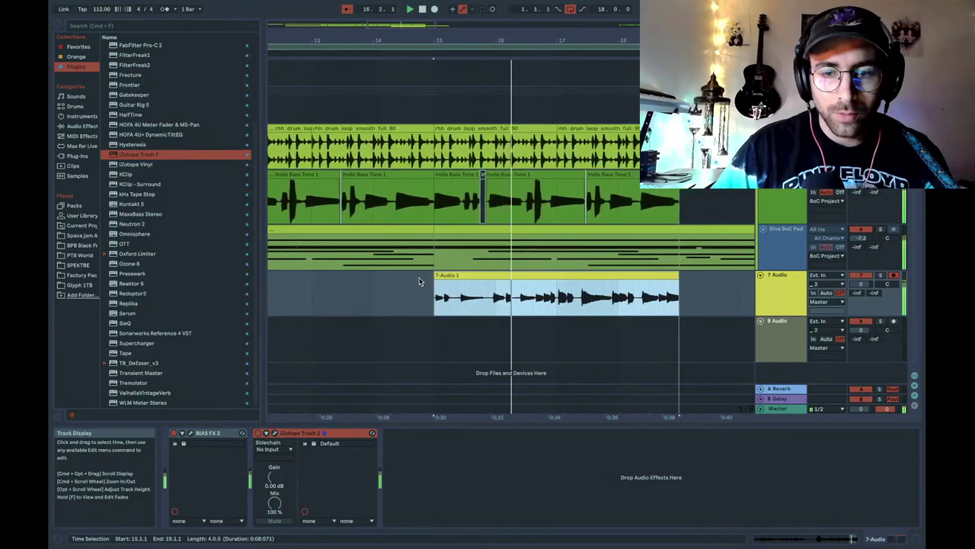
# Move the trimmed guitar clip slightly earlier, to just past 14.4.4, so its first note falls on bar 15
pyautogui.scroll(6, 415, 305)
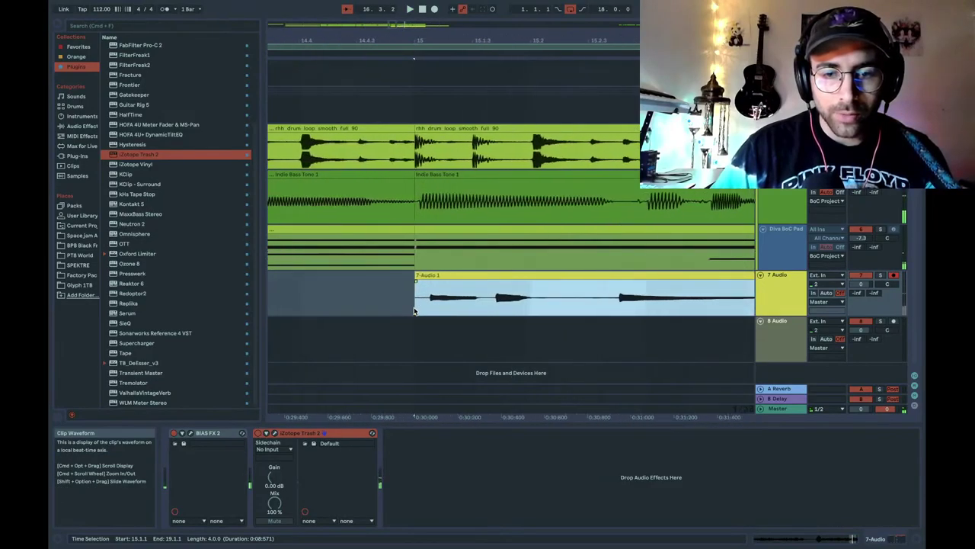
pyautogui.scroll(3, 414, 309)
pyautogui.click(450, 280)
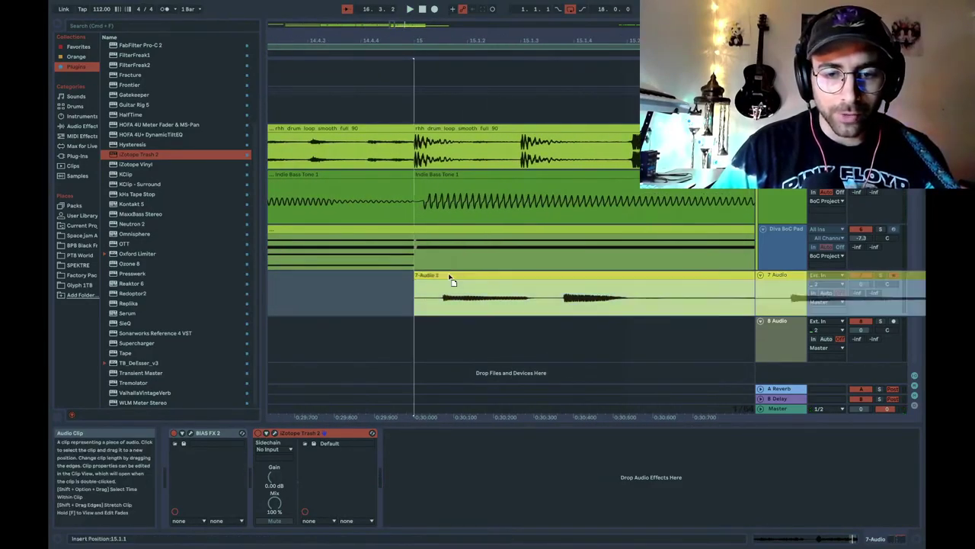
pyautogui.moveTo(451, 280); pyautogui.dragTo(429, 279)
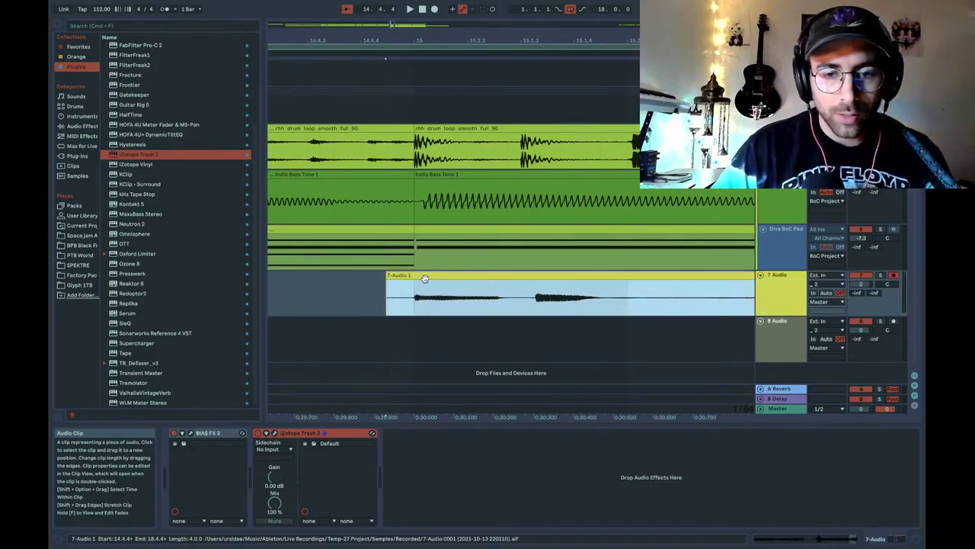
# Play back the repositioned guitar clip on 7 Audio and deactivate Trash 2 while listening
pyautogui.press('space')
pyautogui.scroll(-5, 416, 278)
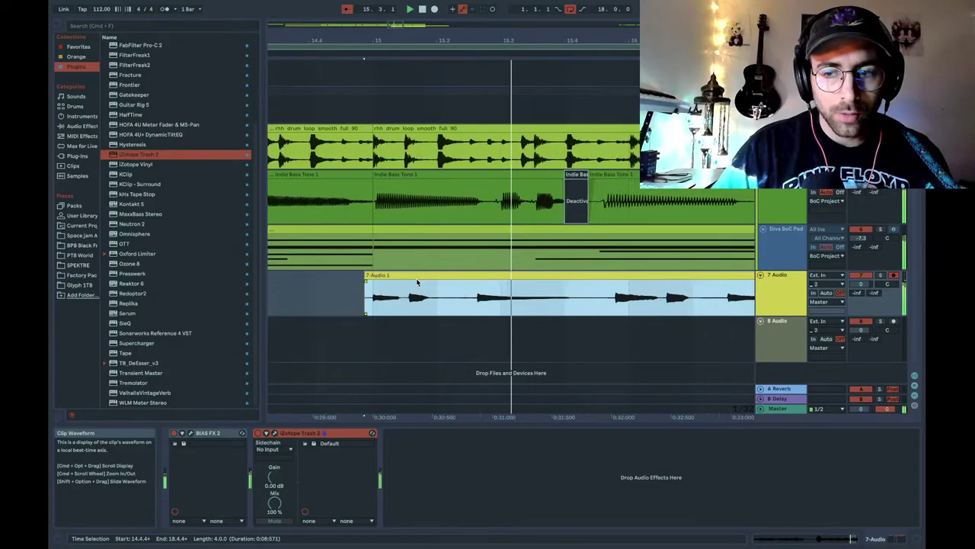
pyautogui.click(260, 435)
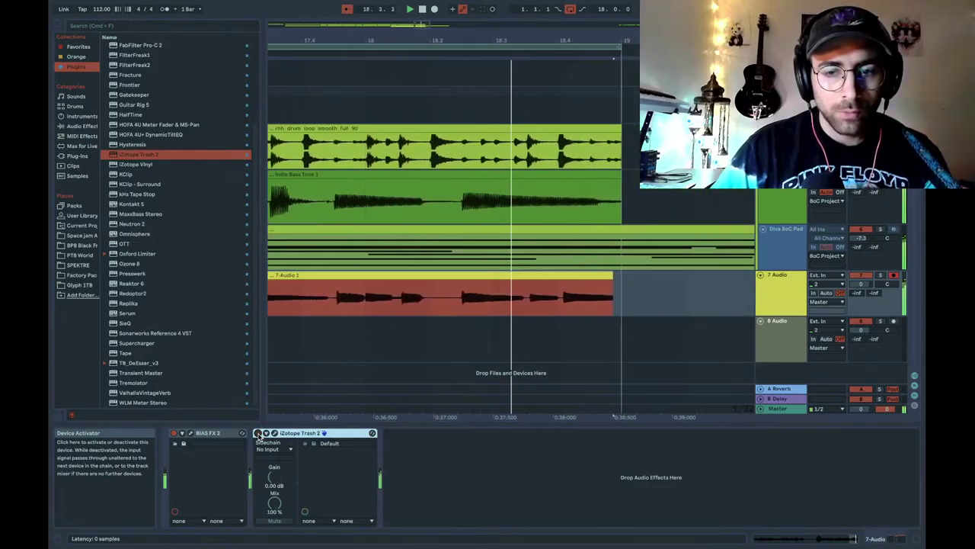
pyautogui.press('space')
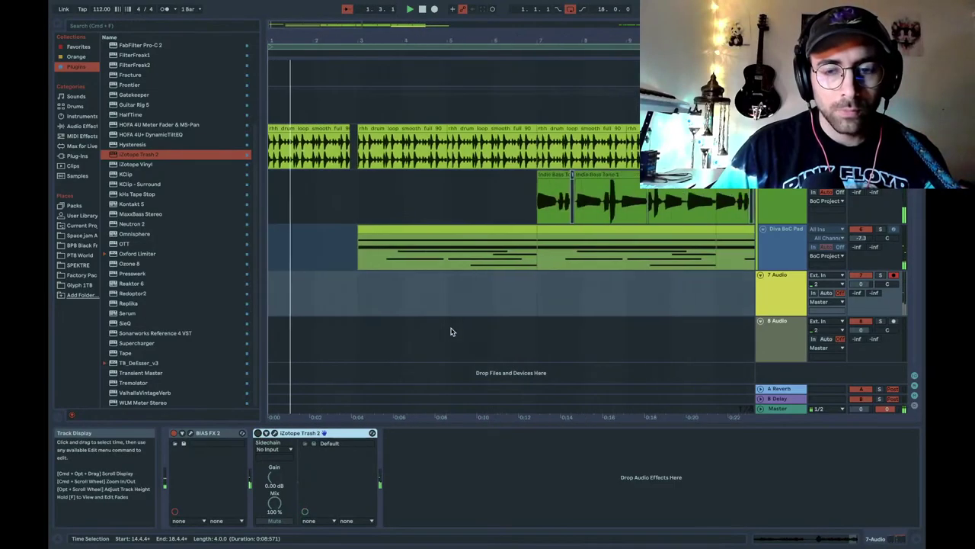
# Extend the end of the 7 Audio guitar clip to bar 19 so it meets the end of the drum and bass clips
pyautogui.press('-')
pyautogui.press('-')
pyautogui.press('-')
pyautogui.press('+')
pyautogui.press('+')
pyautogui.press('+')
pyautogui.press('+')
pyautogui.press('+')
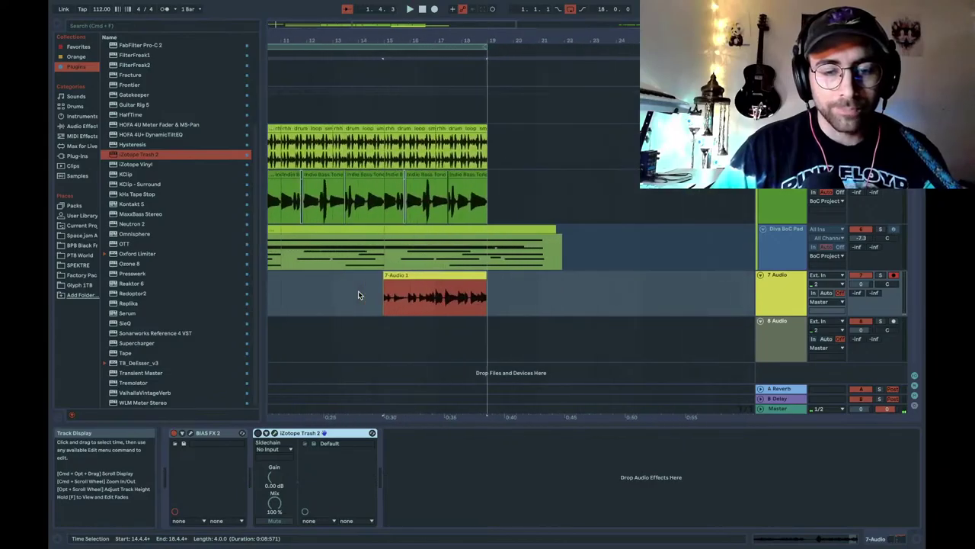
pyautogui.press('+')
pyautogui.press('+')
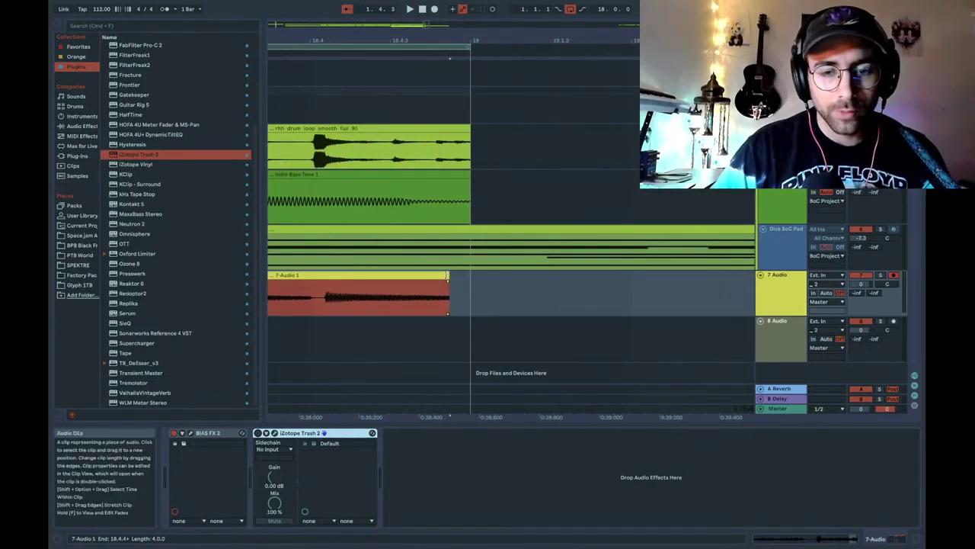
pyautogui.moveTo(450, 276); pyautogui.dragTo(463, 275)
# Play the extended guitar clip with the arrangement from just before bar 15 through to the loop restart
pyautogui.press('-')
pyautogui.press('-')
pyautogui.press('-')
pyautogui.press('space')
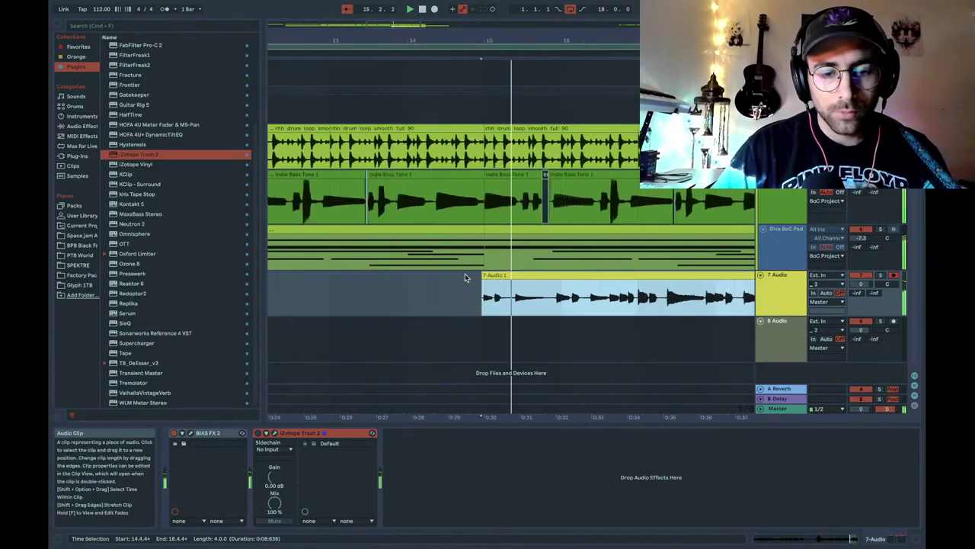
pyautogui.click(174, 433)
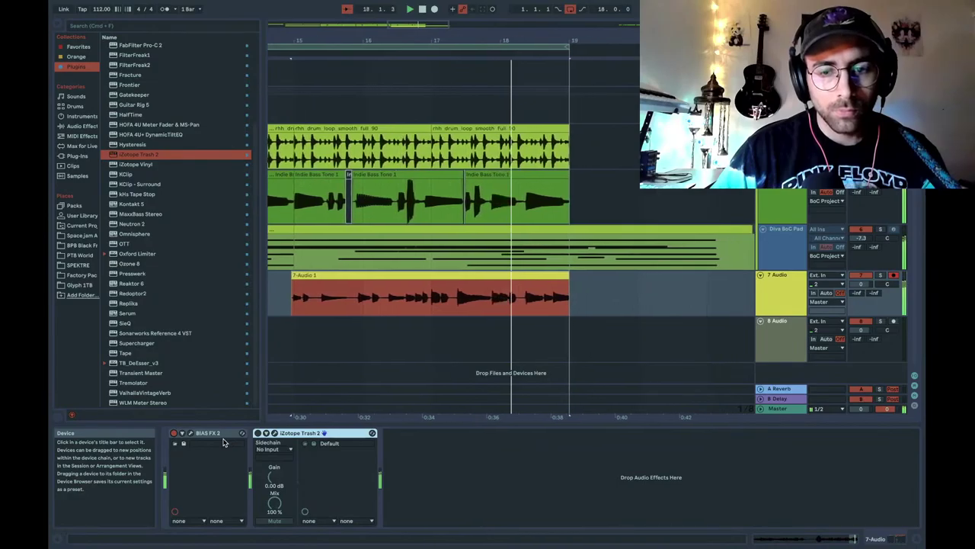
pyautogui.press('space')
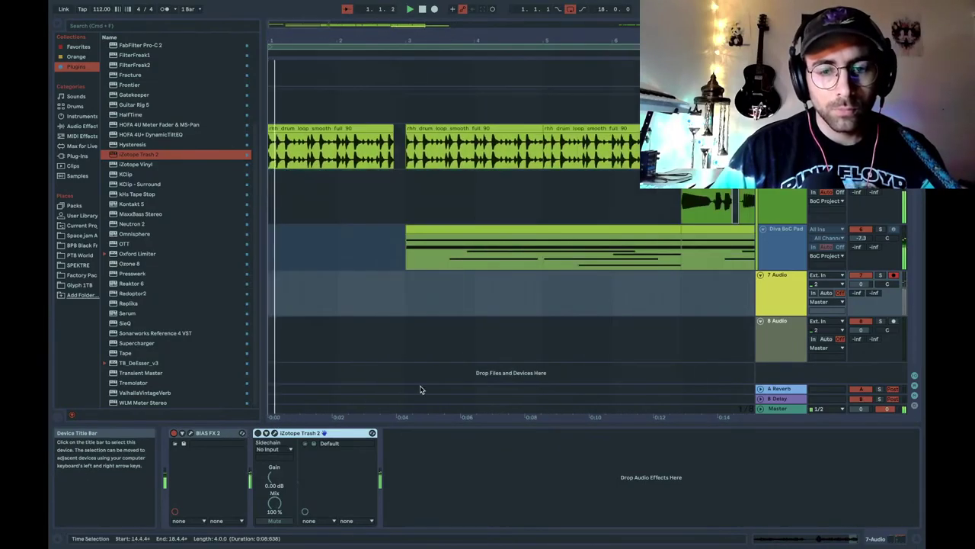
# Loop the guitar clip's range from 14.4.4 for 4 bars and play it back
pyautogui.click(516, 275)
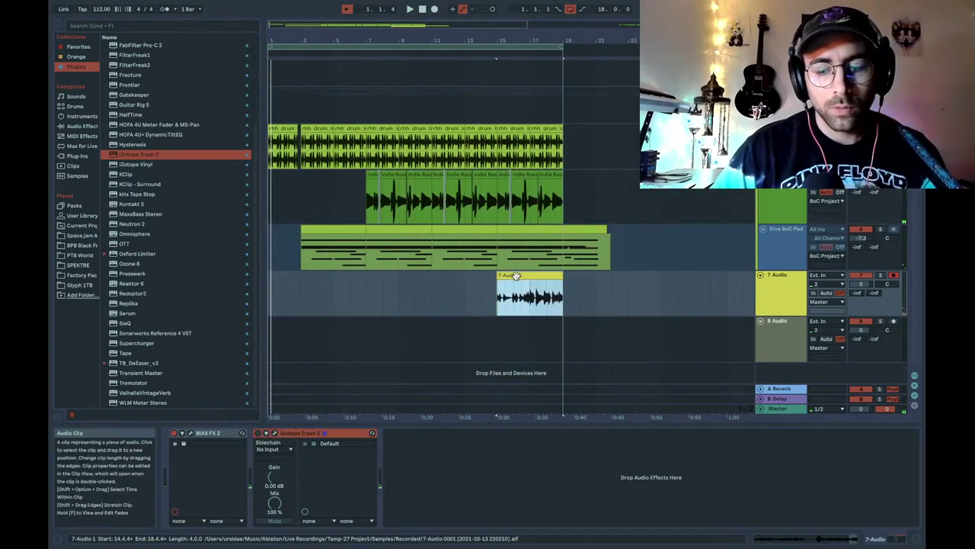
pyautogui.scroll(5, 495, 275)
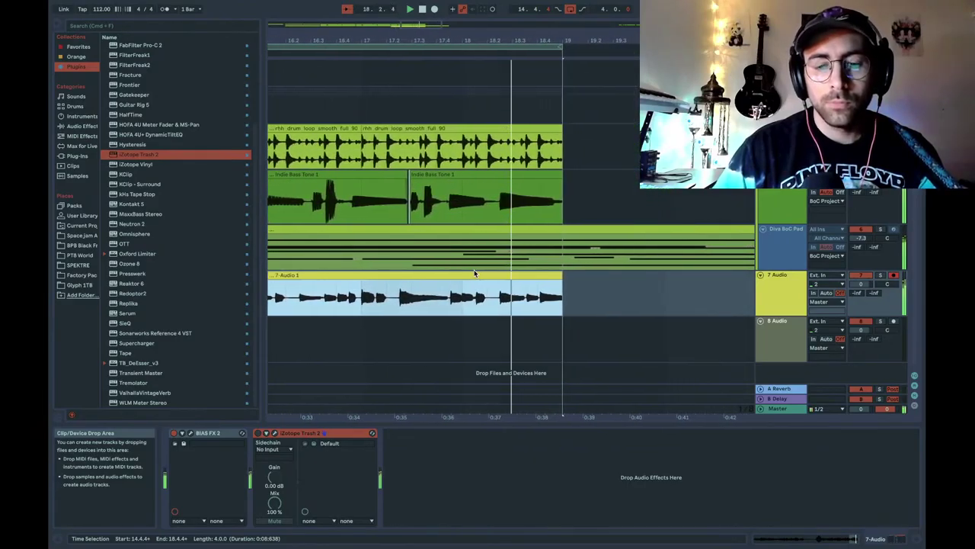
pyautogui.scroll(5, 465, 286)
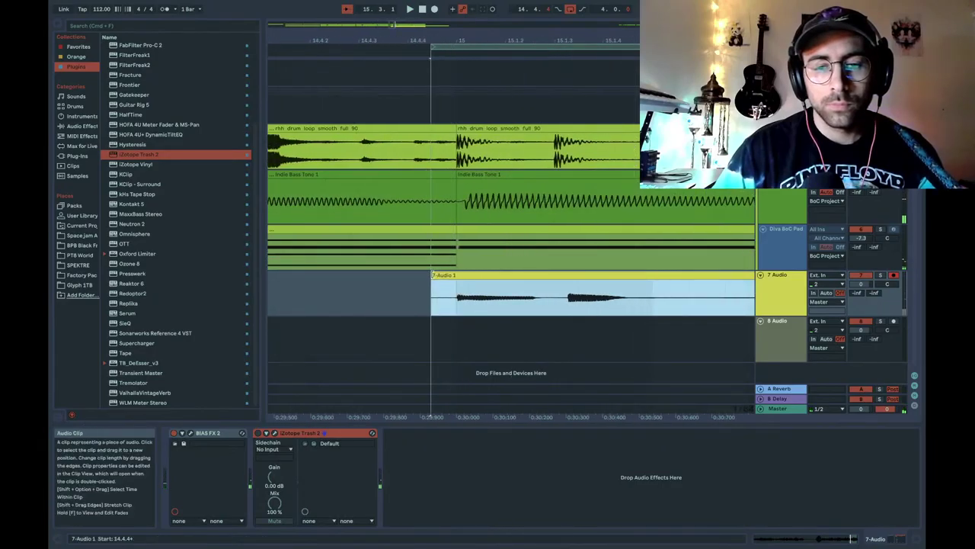
# Trim the guitar clip's start to its first note at bar 15 and move the loop start to 15.1.1
pyautogui.moveTo(432, 293); pyautogui.dragTo(456, 294)
pyautogui.scroll(2, 454, 276)
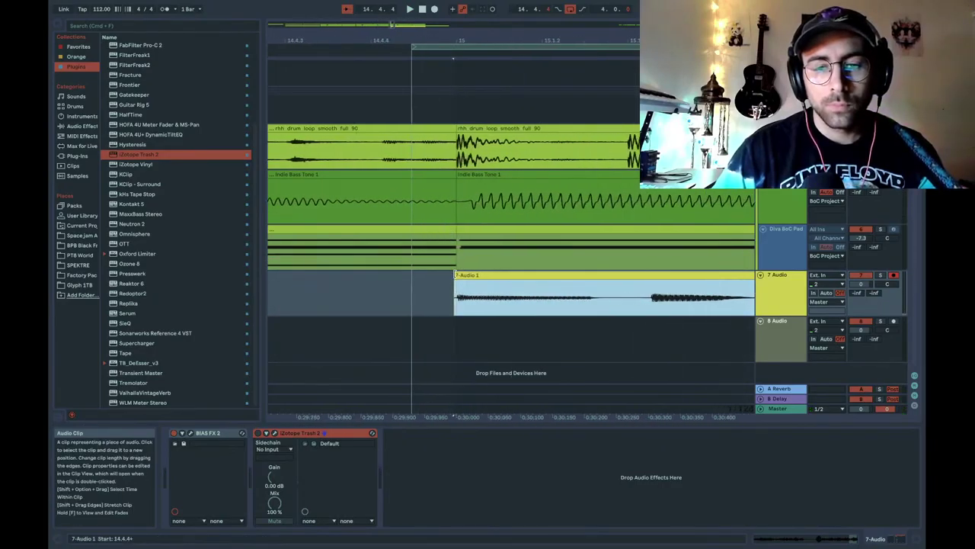
pyautogui.scroll(-2, 458, 275)
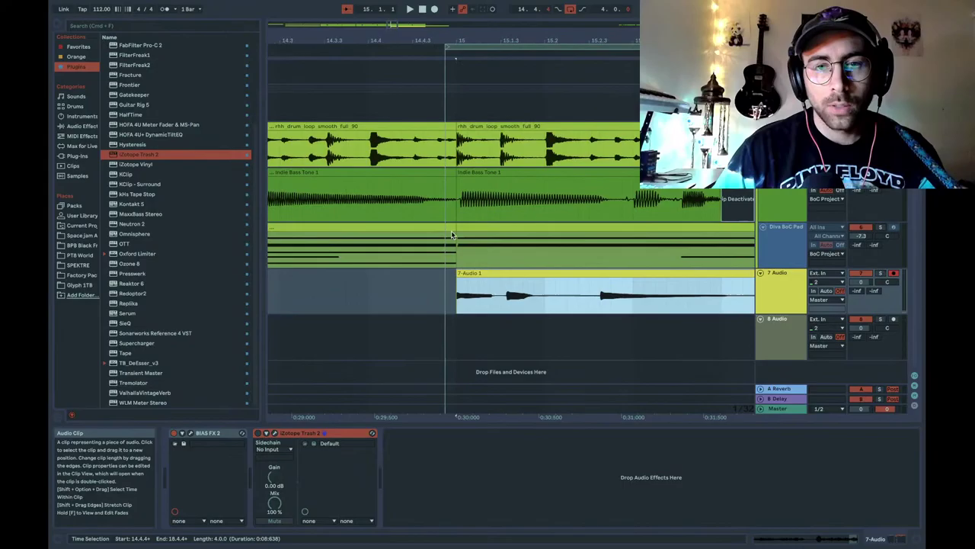
pyautogui.click(455, 46)
pyautogui.scroll(-10, 390, 270)
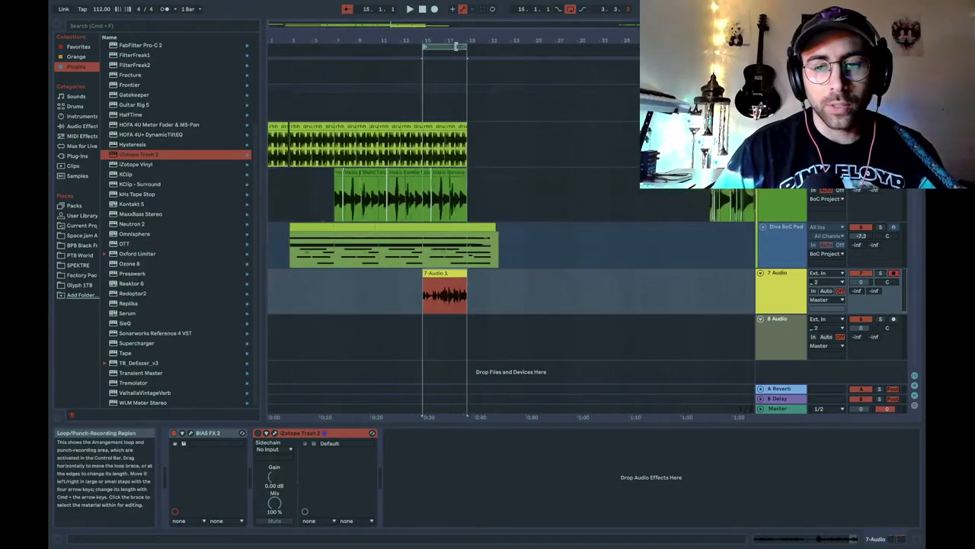
# Move the guitar clip to bar 23, extend the loop start back to bar 1 and place the insert marker there
pyautogui.moveTo(390, 271); pyautogui.dragTo(457, 278)
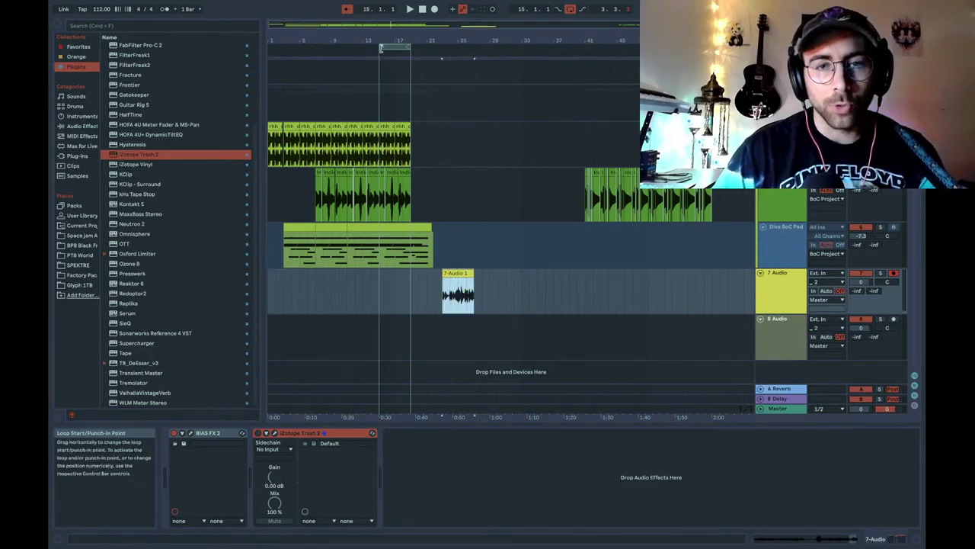
pyautogui.moveTo(381, 48); pyautogui.dragTo(263, 63)
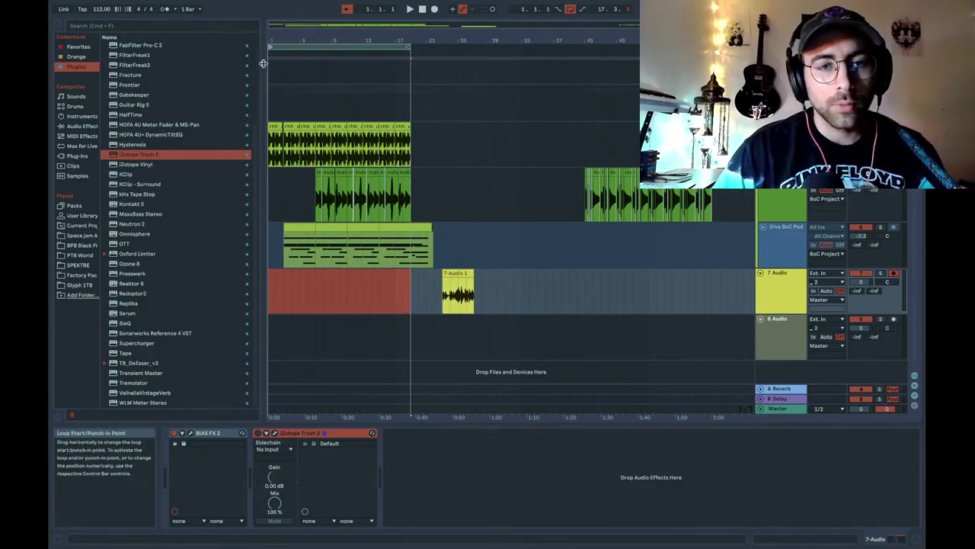
pyautogui.click(276, 146)
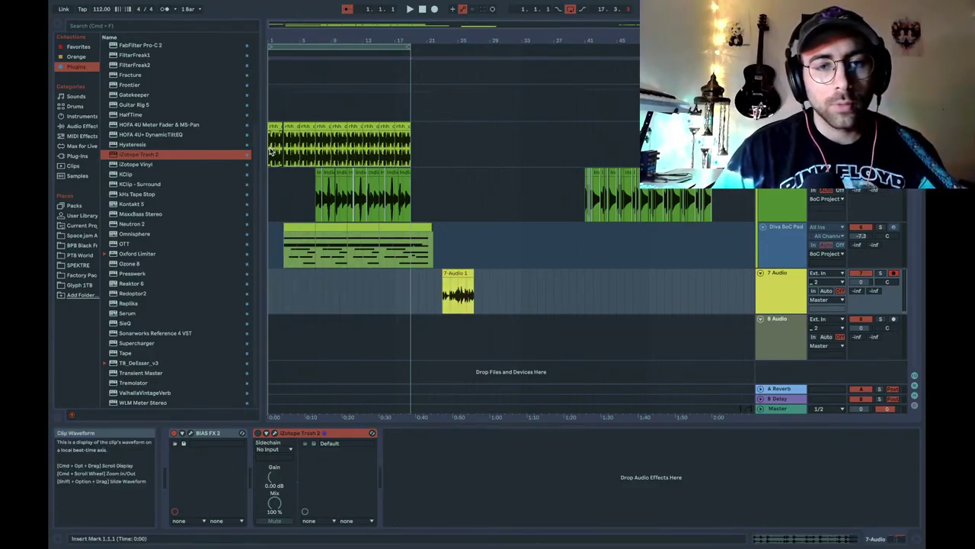
pyautogui.click(270, 293)
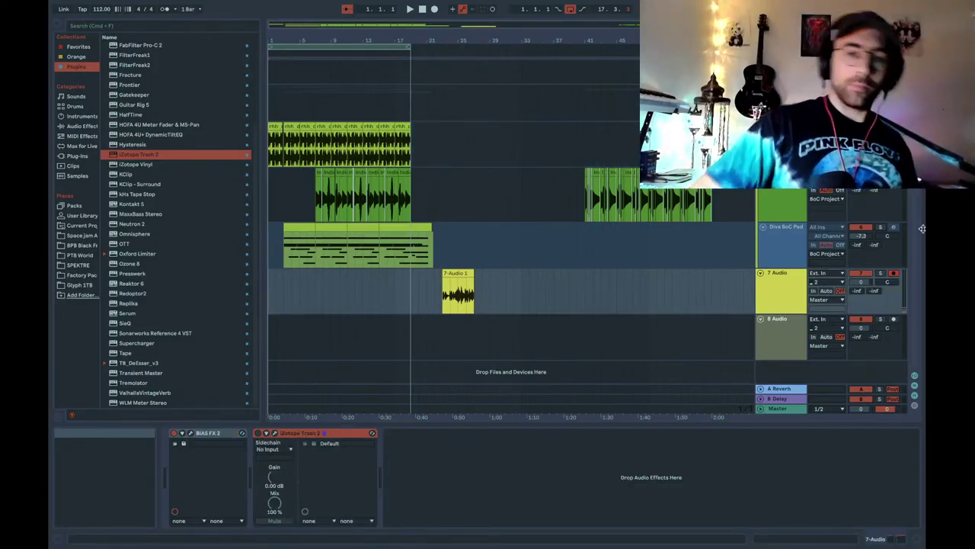
# Play the guitar clip at bar 23, compare BIAS FX 2 with its reverb bypassed and active, and show the reverb's settings
pyautogui.click(455, 272)
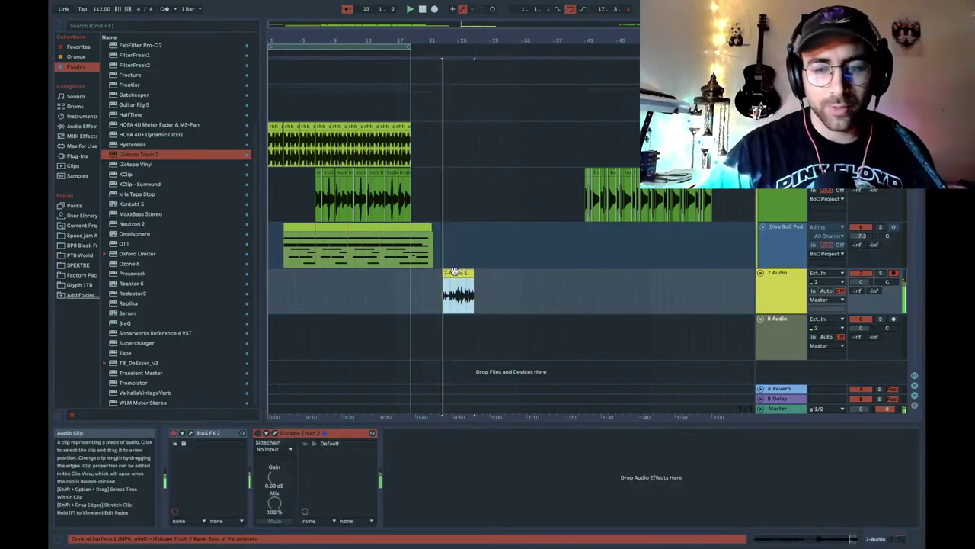
pyautogui.click(192, 434)
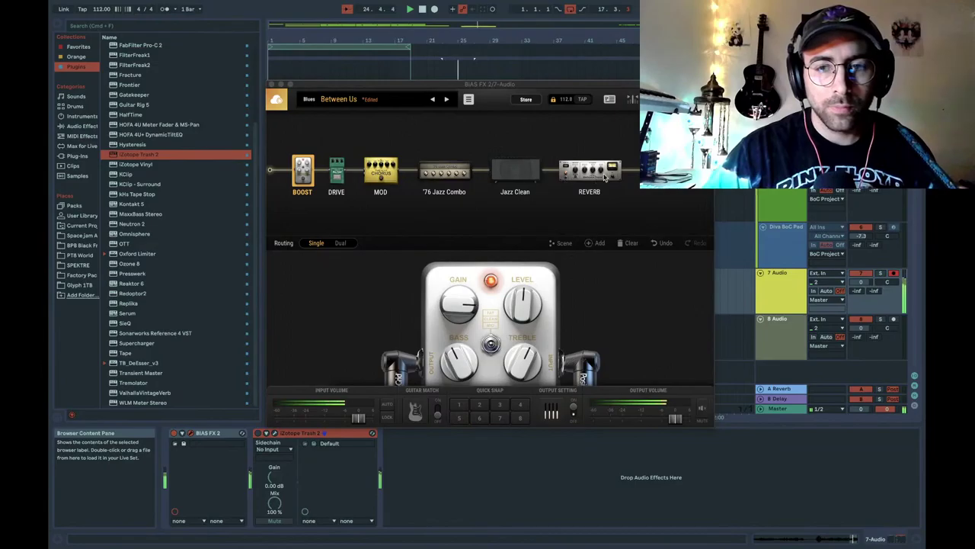
pyautogui.click(630, 180)
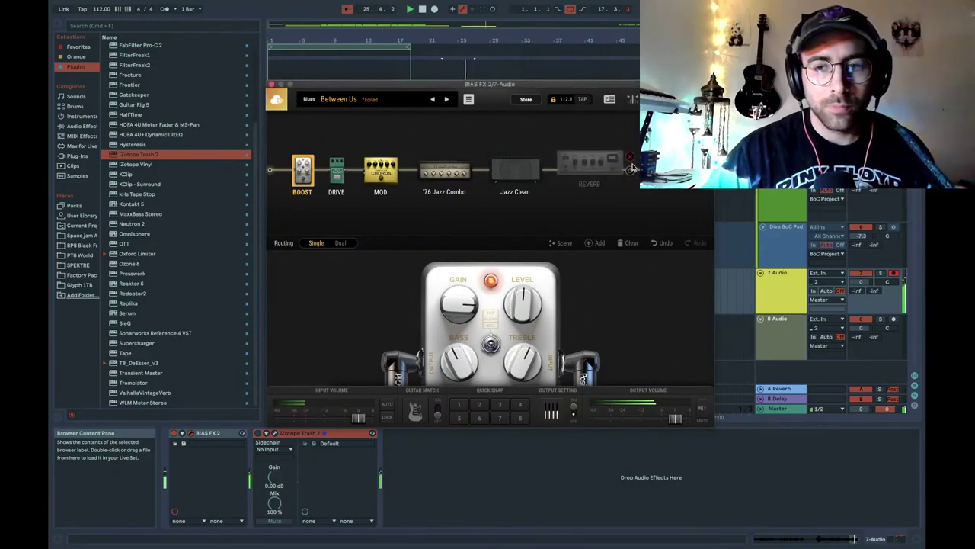
pyautogui.click(630, 172)
pyautogui.click(588, 172)
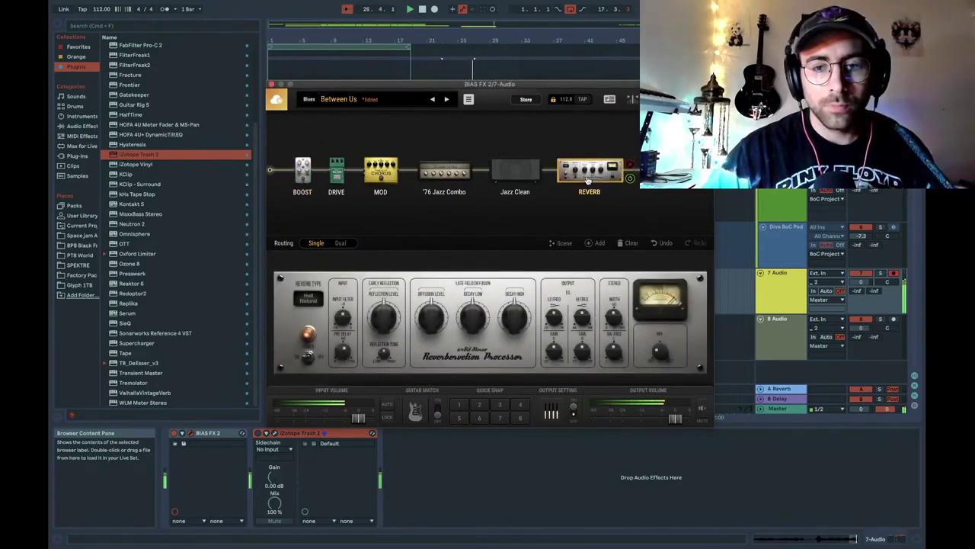
# Lower the DRIVE pedal's Level slightly in BIAS FX 2 while auditioning the guitar clip, and show the MOD chorus pedal
pyautogui.click(335, 174)
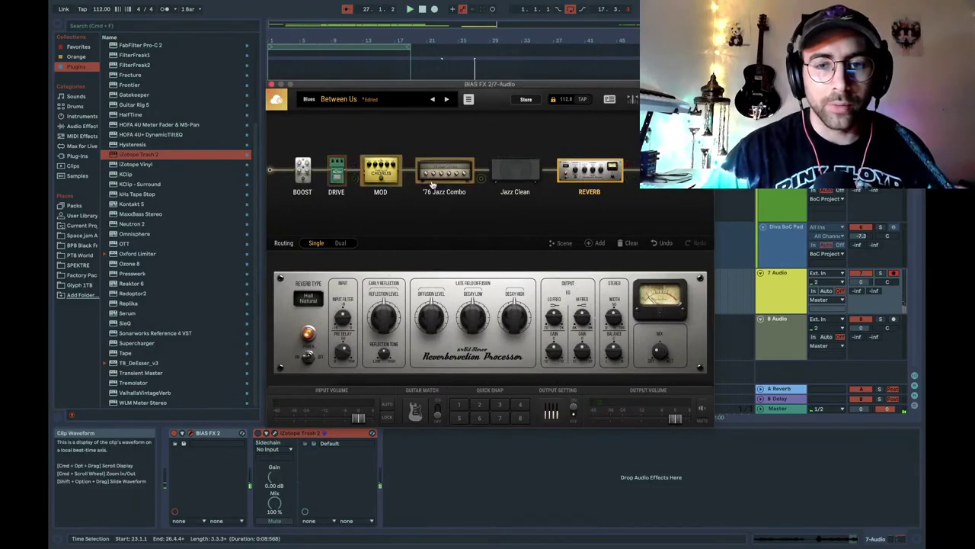
pyautogui.click(333, 177)
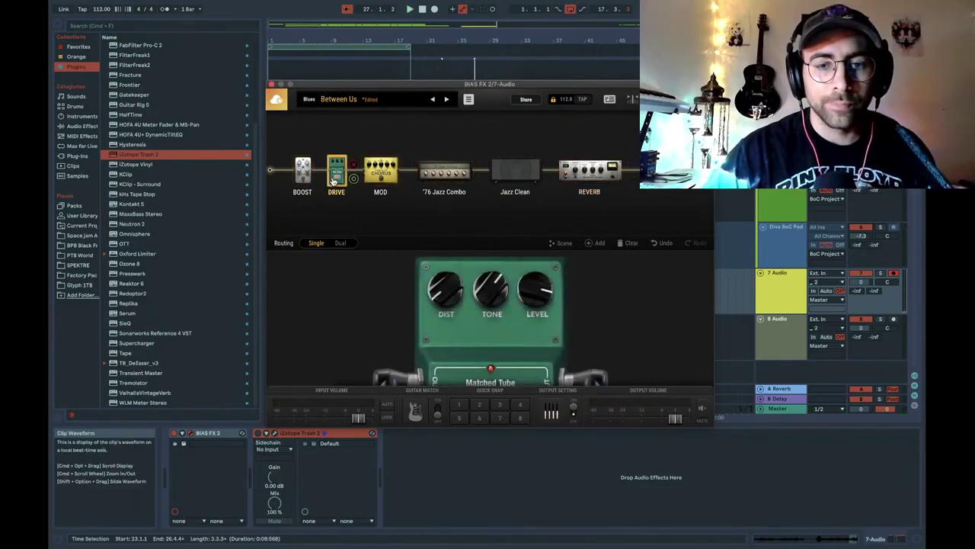
pyautogui.click(535, 305)
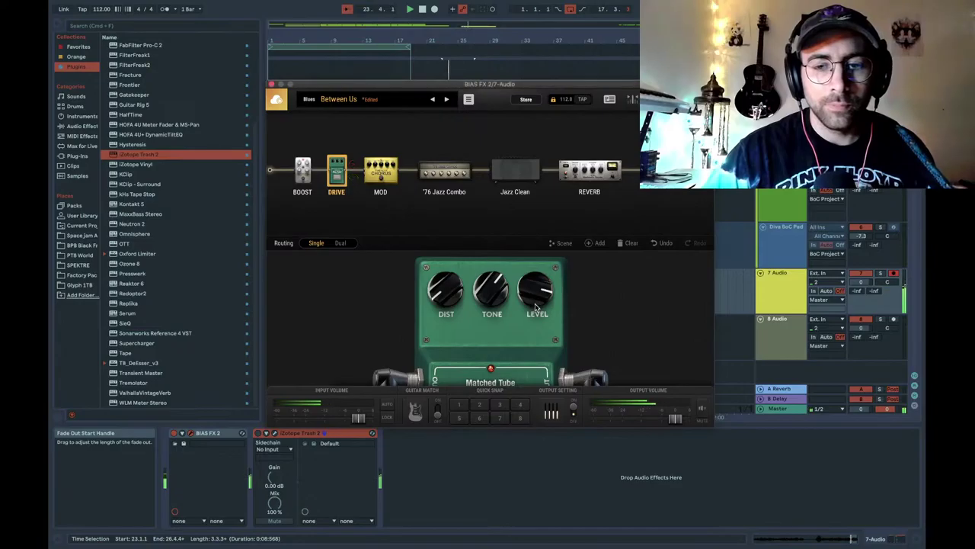
pyautogui.moveTo(537, 309); pyautogui.dragTo(541, 301)
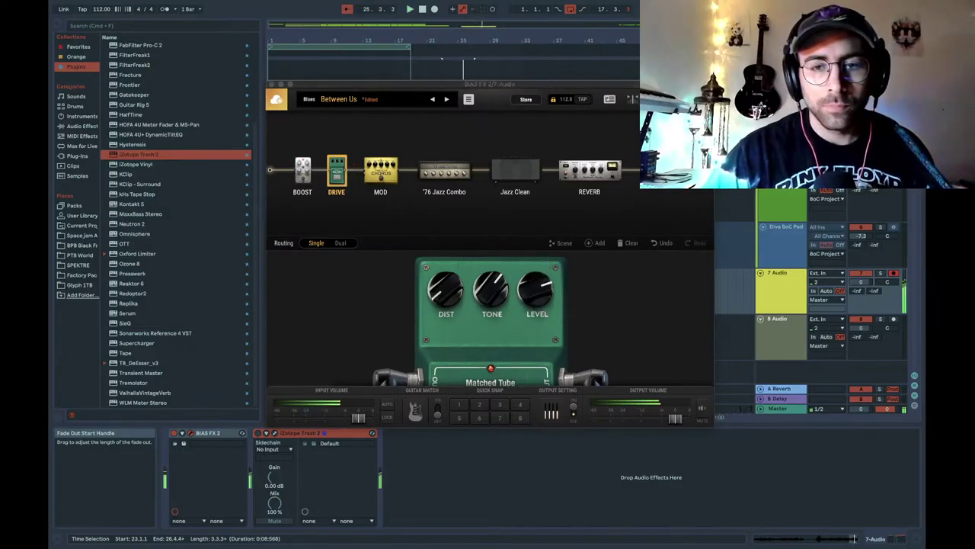
pyautogui.click(379, 169)
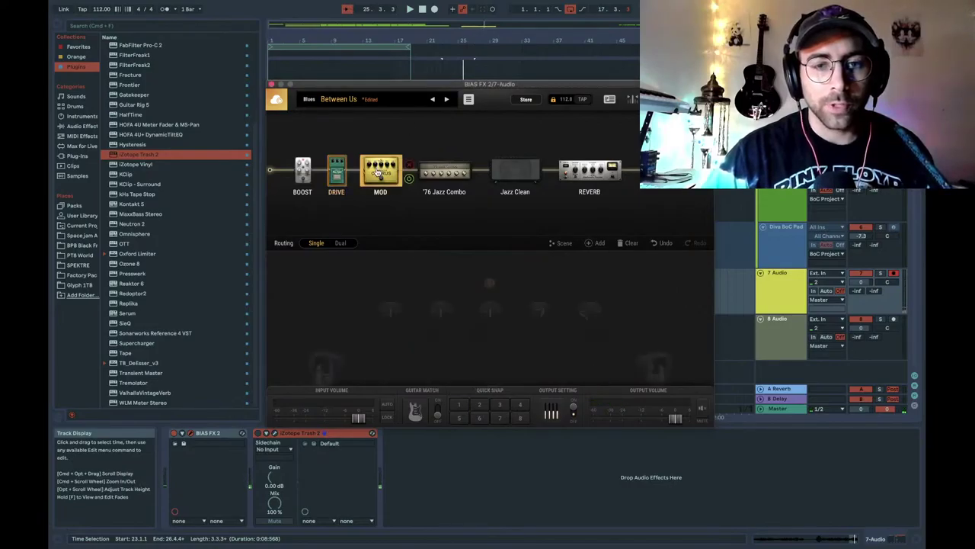
# Reactivate Trash 2 on 7 Audio, open its window and set its Mix about halfway between dry and wet
pyautogui.click(257, 435)
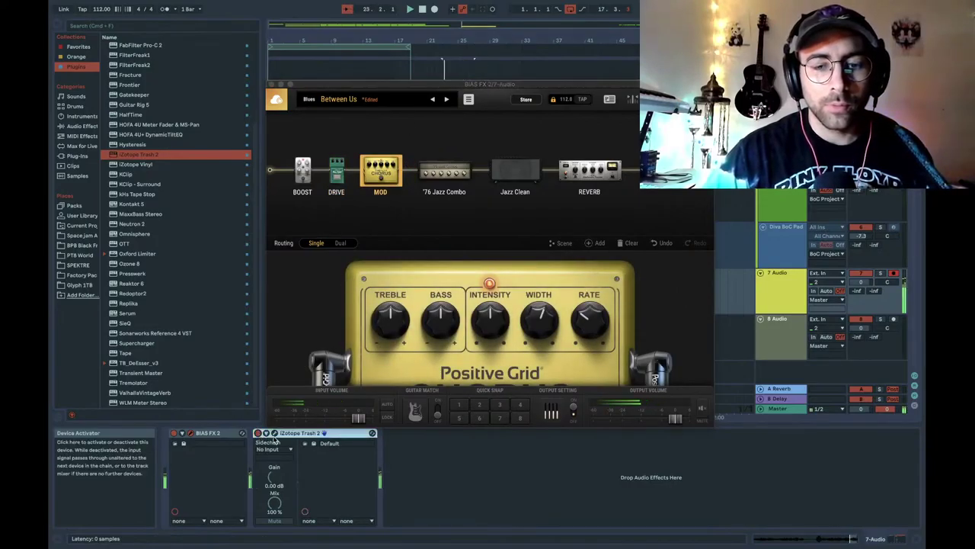
pyautogui.click(275, 433)
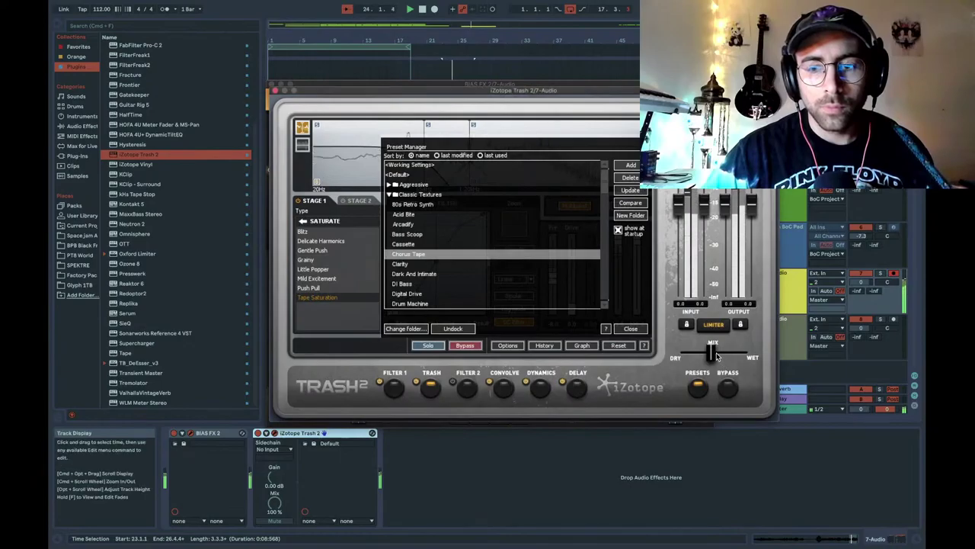
pyautogui.moveTo(716, 352)
pyautogui.mouseDown()
pyautogui.moveTo(761, 356)
pyautogui.moveTo(716, 355)
pyautogui.mouseUp()
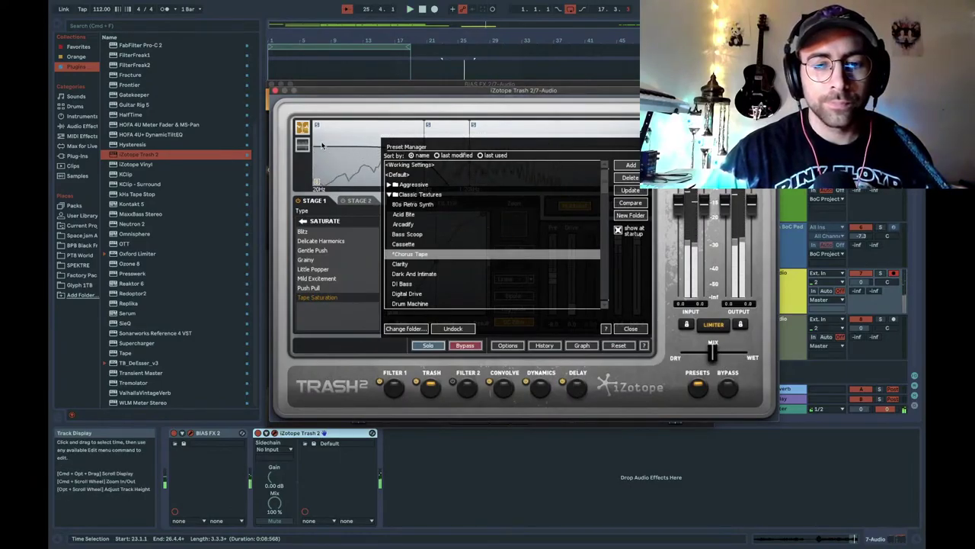
# Close the BIAS FX 2 window and load Trash 2's Home Recording preset from Classic Textures, auditioning it on the guitar clip
pyautogui.click(288, 82)
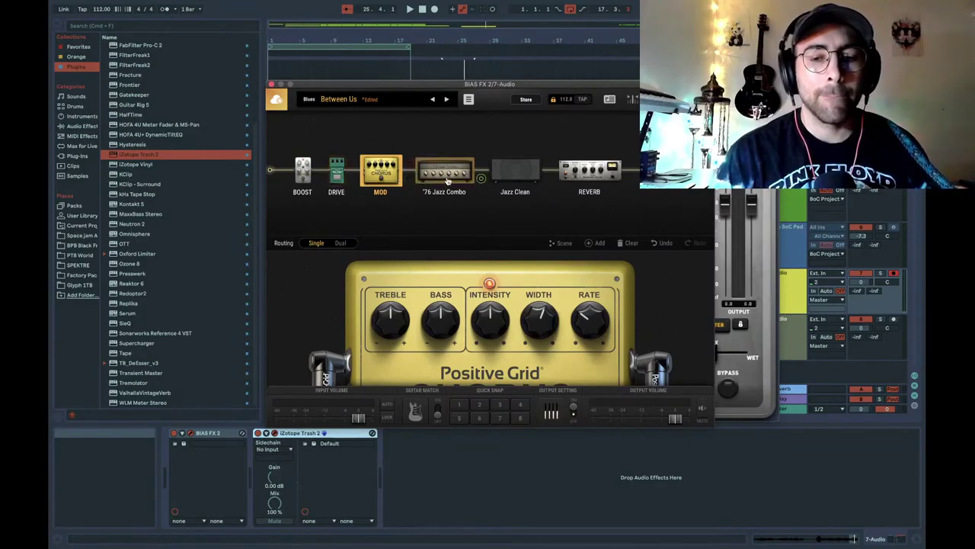
pyautogui.click(272, 85)
pyautogui.scroll(-5, 468, 288)
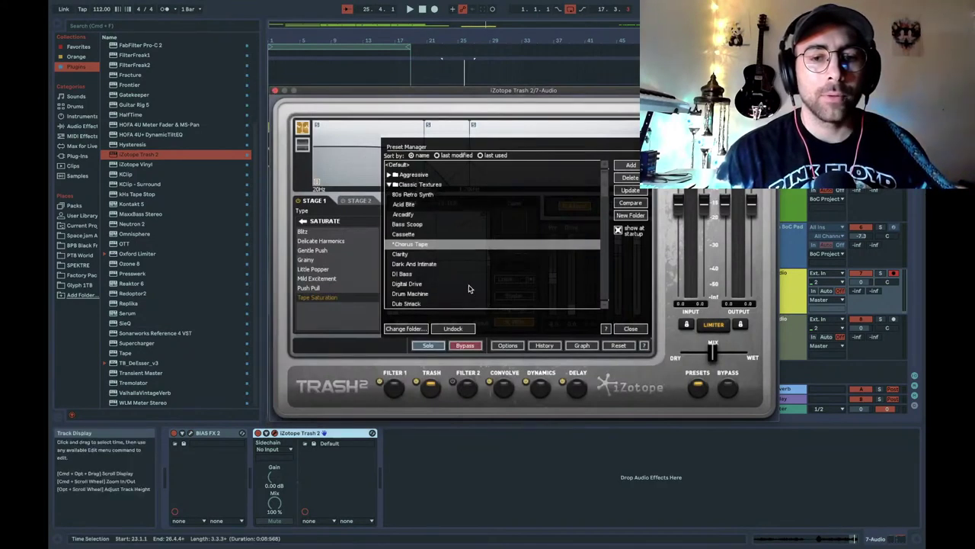
pyautogui.scroll(-1, 469, 288)
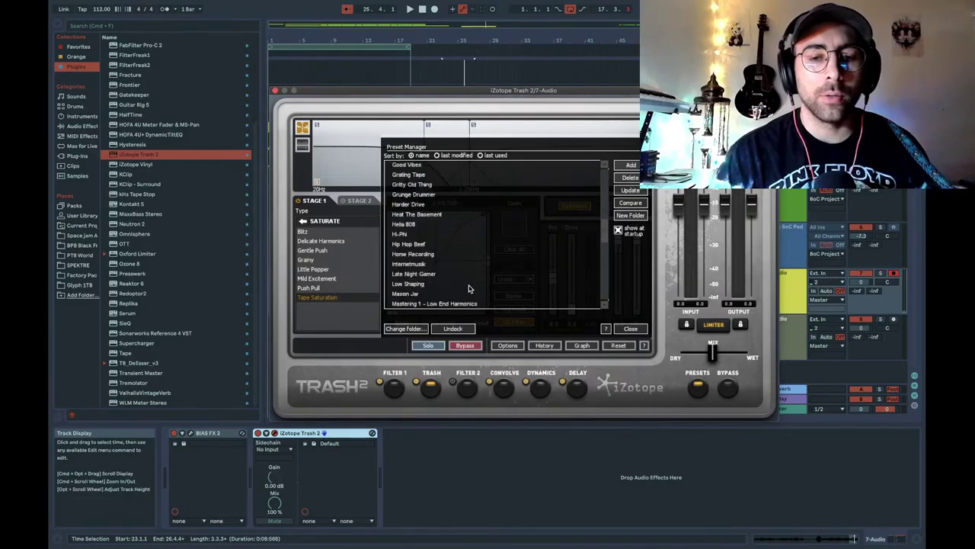
pyautogui.click(431, 254)
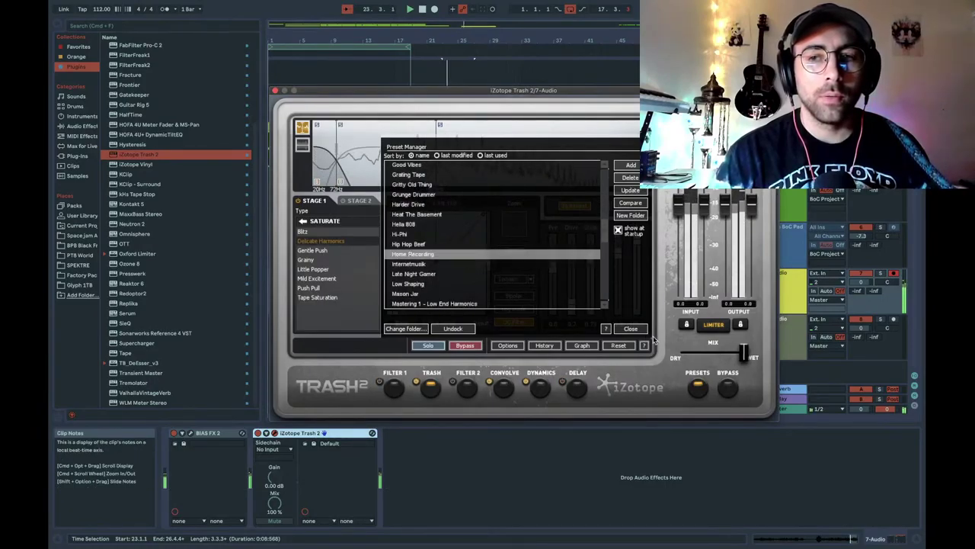
pyautogui.click(315, 433)
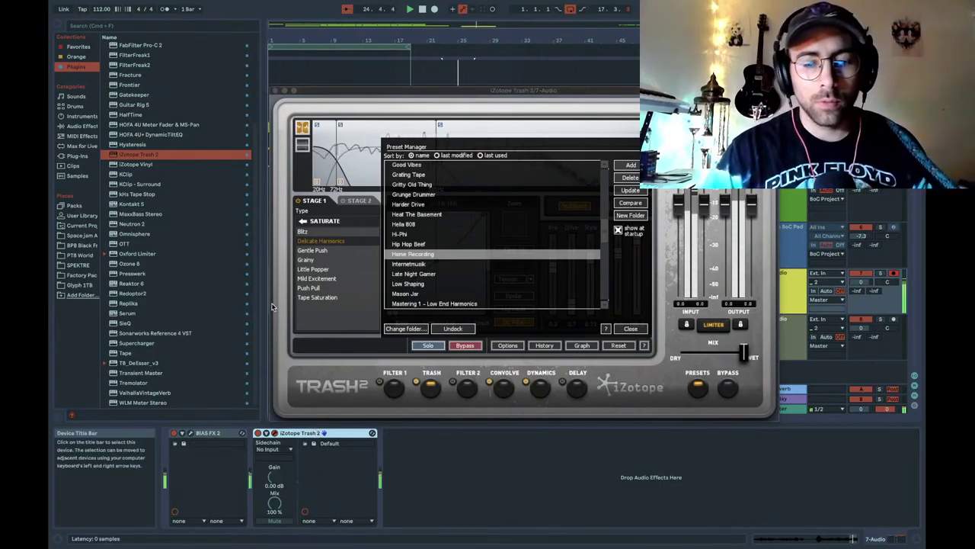
# Duplicate Trash 2 on 7 Audio and load the Chorus Tape preset in one instance, with its Mix about halfway, closing the plug-in window
pyautogui.press('super+d')
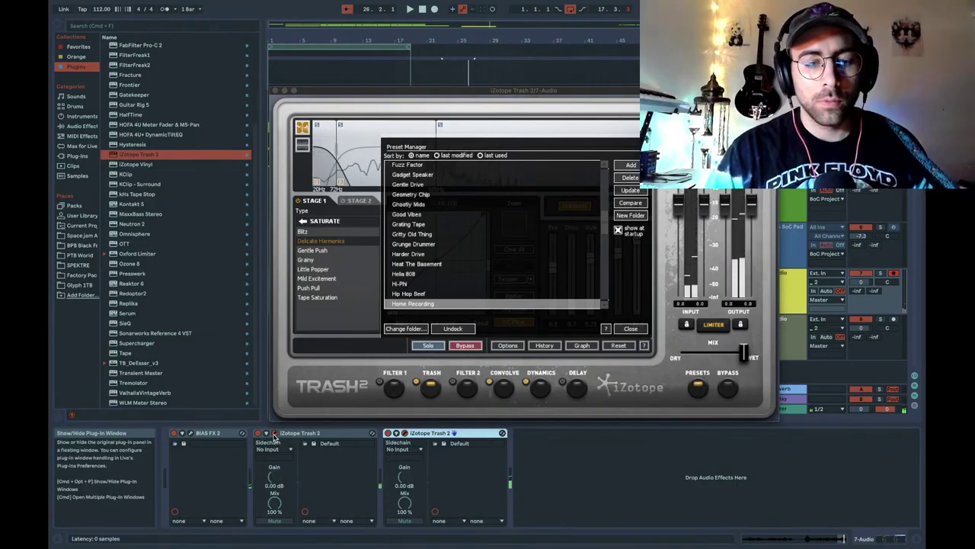
pyautogui.scroll(10, 470, 252)
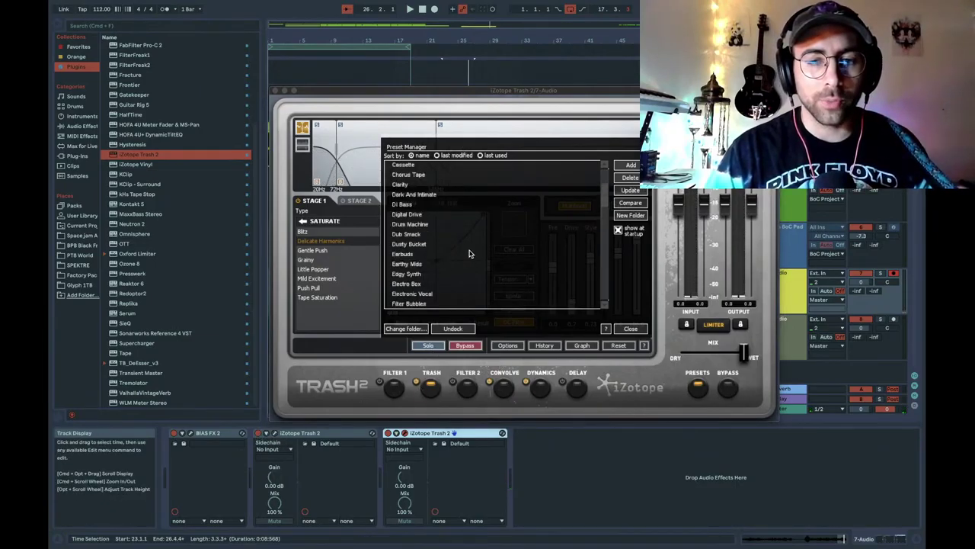
pyautogui.click(425, 235)
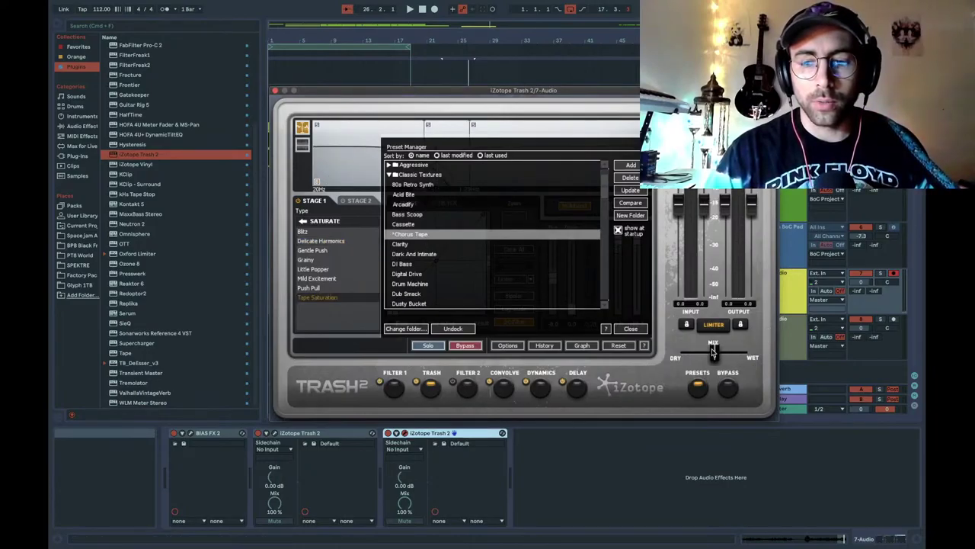
pyautogui.click(284, 435)
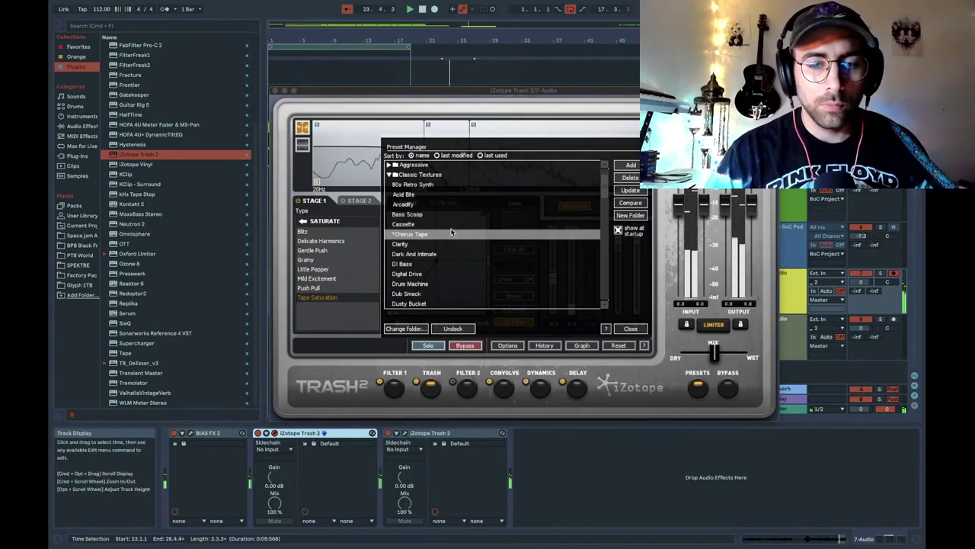
pyautogui.click(277, 90)
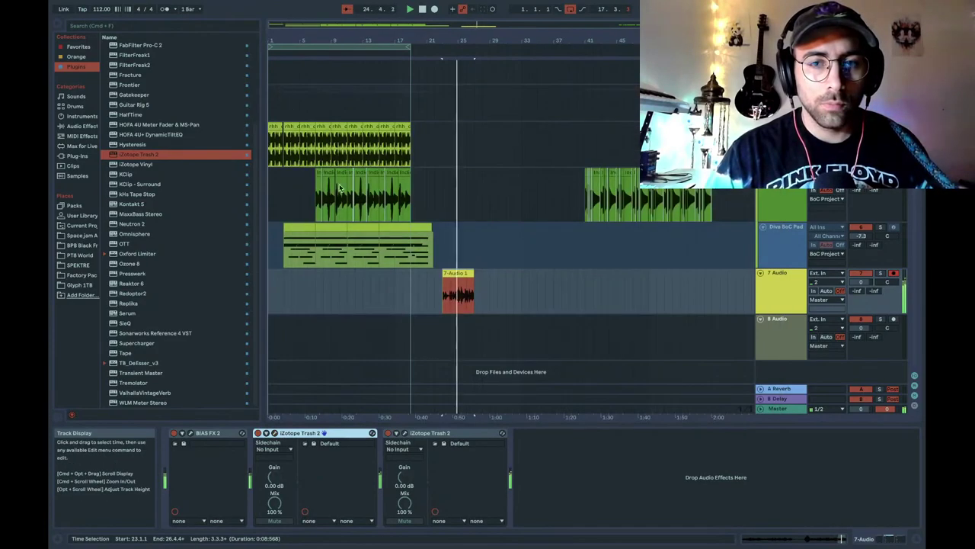
# Bypass the reverb in BIAS FX 2, set the 7 Audio track volume to -2.0 dB and audition the guitar clip
pyautogui.click(192, 435)
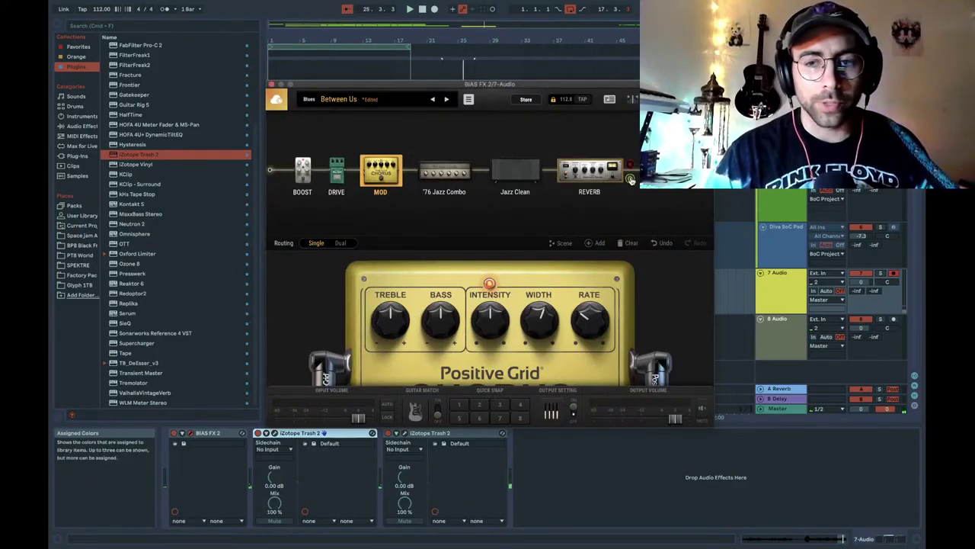
pyautogui.click(604, 173)
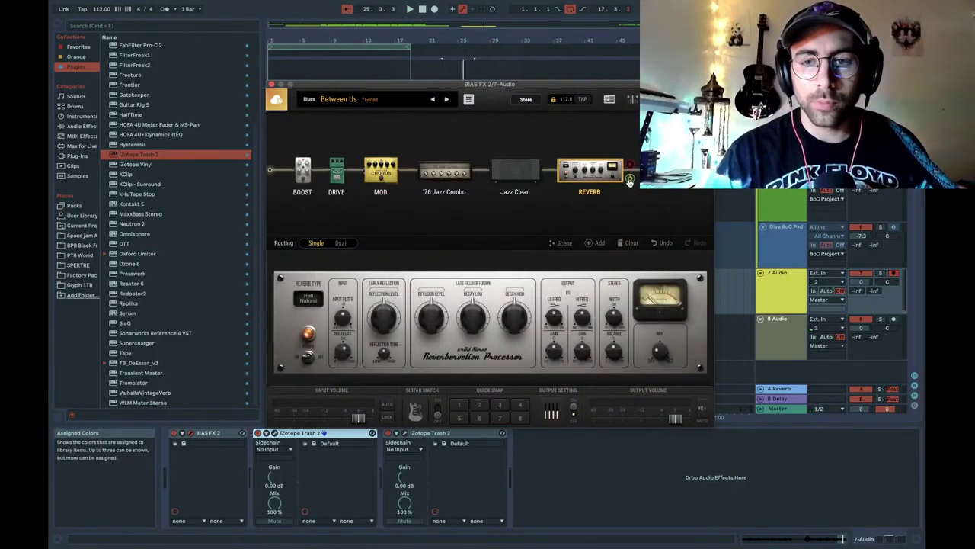
pyautogui.click(630, 180)
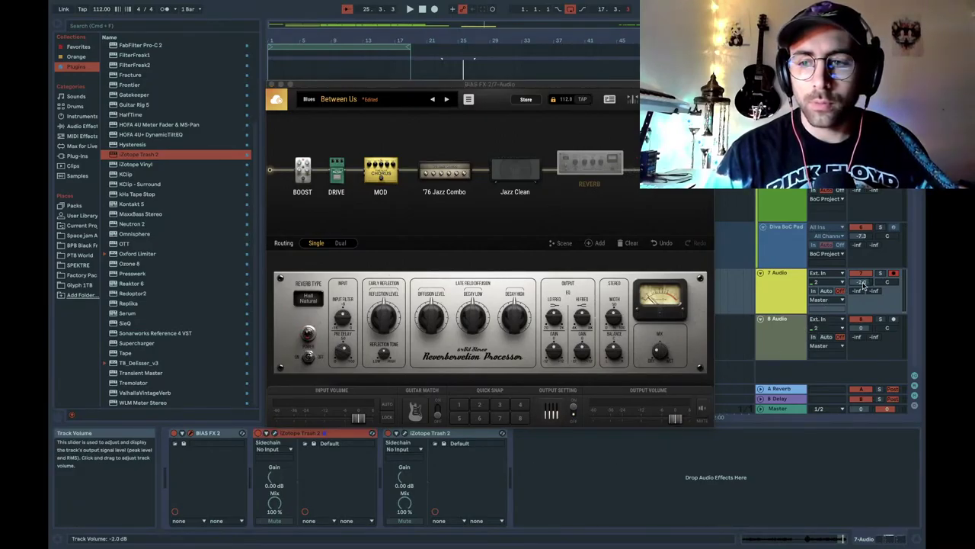
pyautogui.press('space')
pyautogui.press('space')
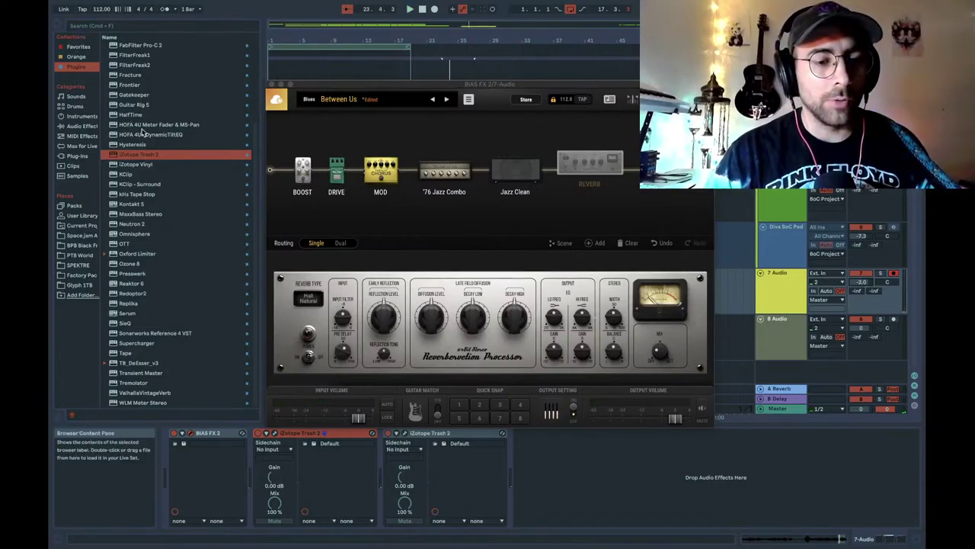
# Add ValhallaVintageVerb after the second Trash 2, close the BIAS FX 2 window and load the reverb's Rich Chamber preset from Chambers
pyautogui.doubleClick(169, 391)
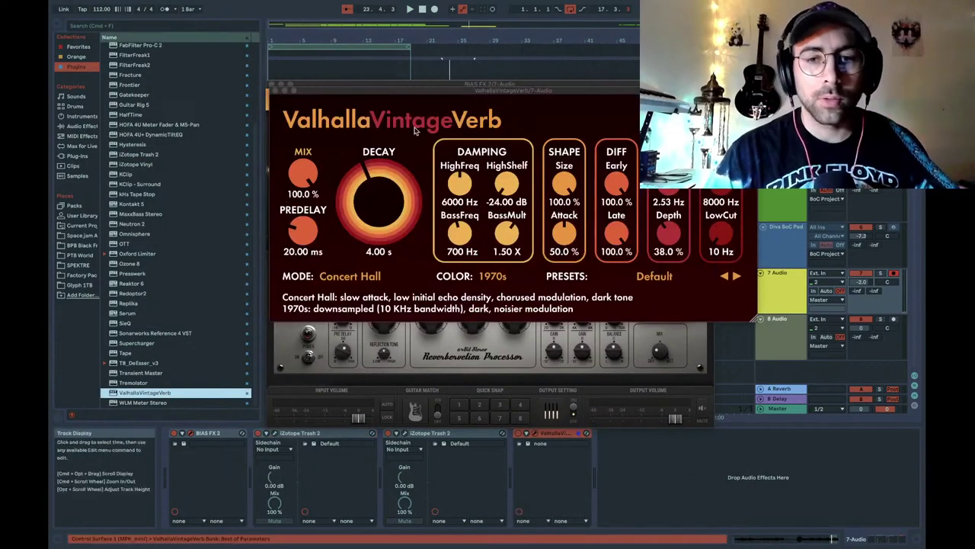
pyautogui.click(280, 90)
pyautogui.click(271, 86)
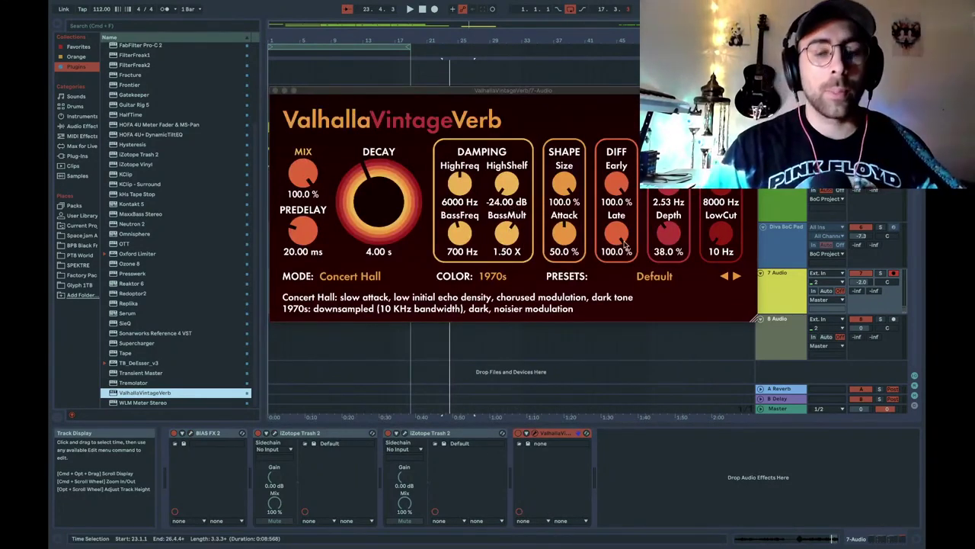
pyautogui.click(667, 279)
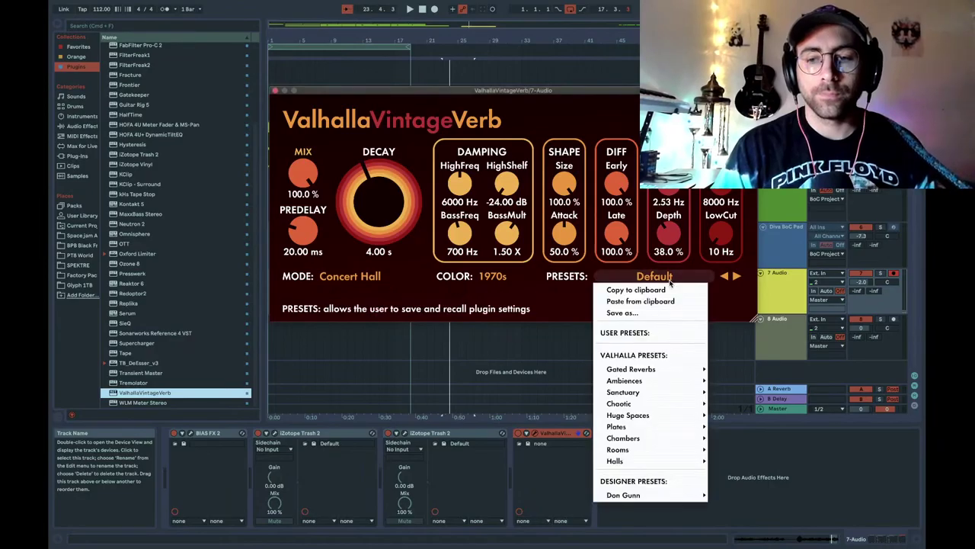
pyautogui.moveTo(664, 415)
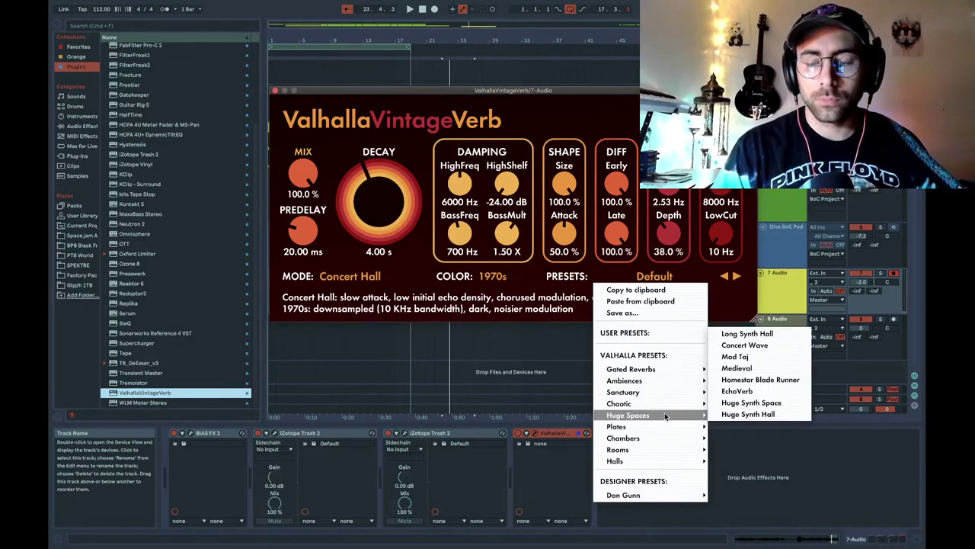
pyautogui.moveTo(665, 433)
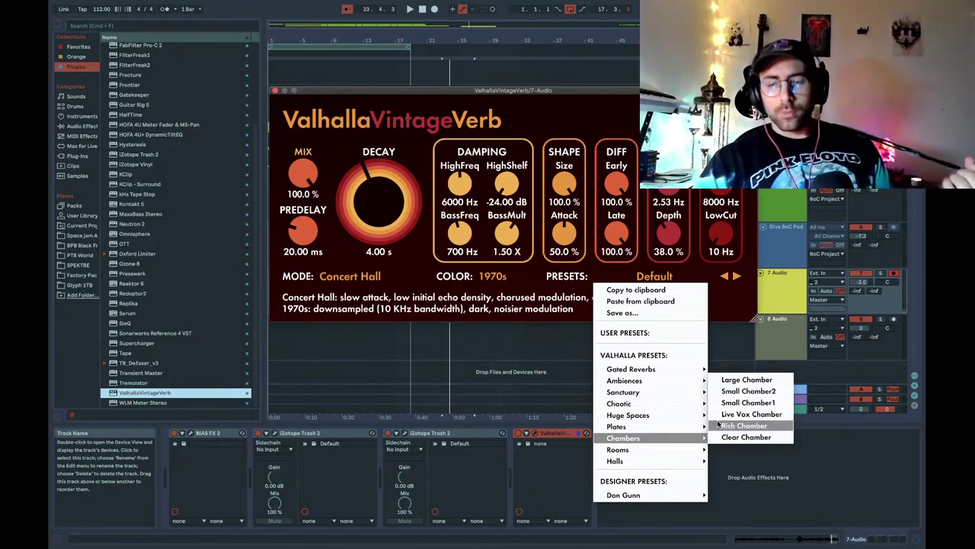
pyautogui.click(744, 425)
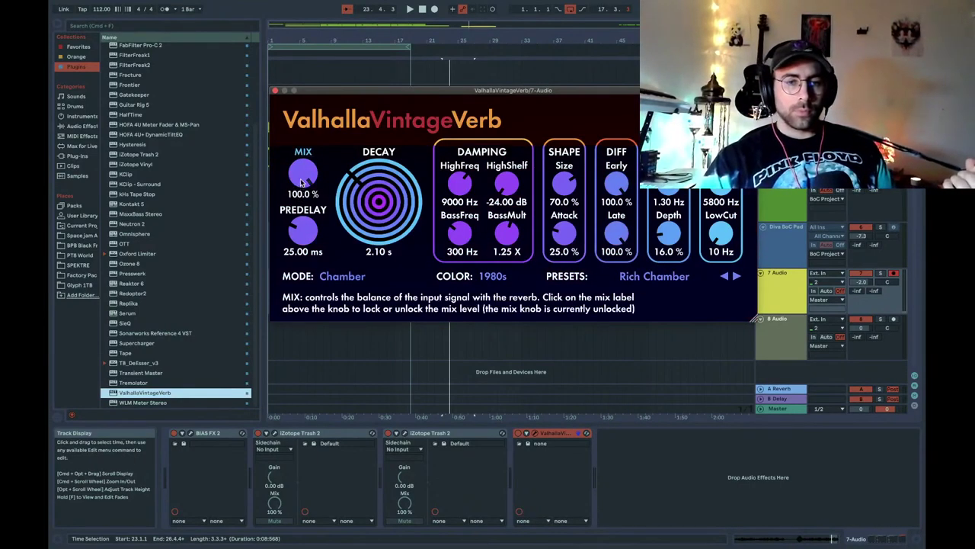
# Set ValhallaVintageVerb's Mix to 14.4 % while auditioning the guitar, deactivate the reverb device and close its window
pyautogui.moveTo(302, 173); pyautogui.dragTo(299, 241)
pyautogui.moveTo(300, 276); pyautogui.dragTo(302, 280)
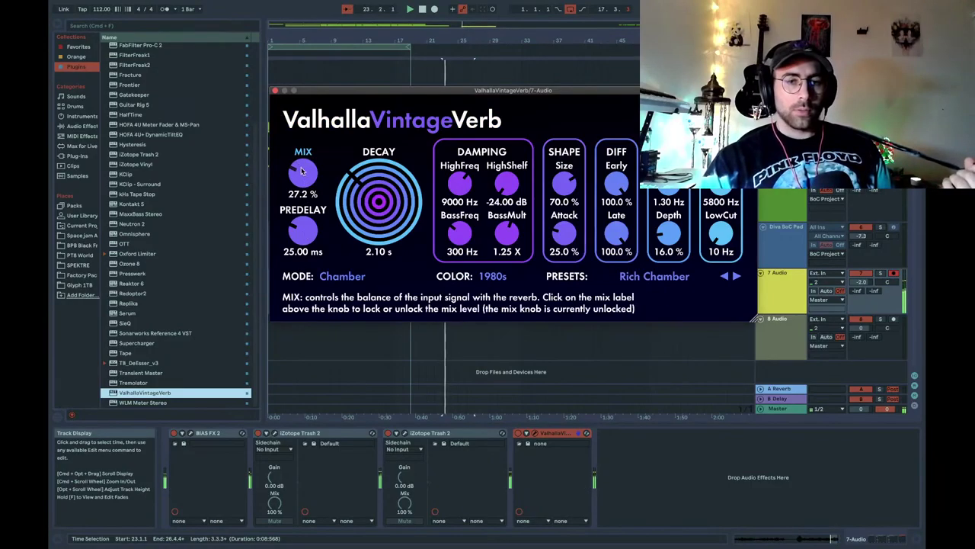
pyautogui.moveTo(300, 180); pyautogui.dragTo(300, 193)
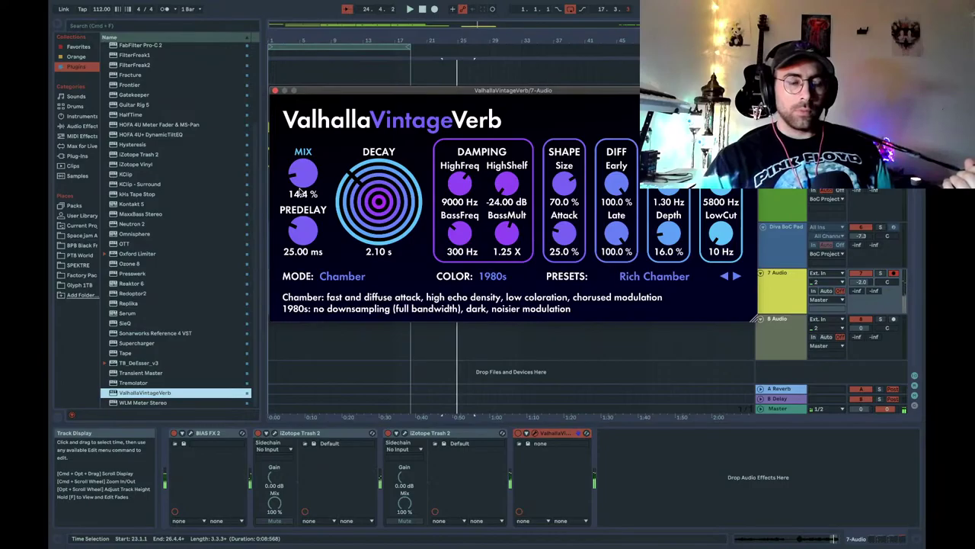
pyautogui.click(518, 438)
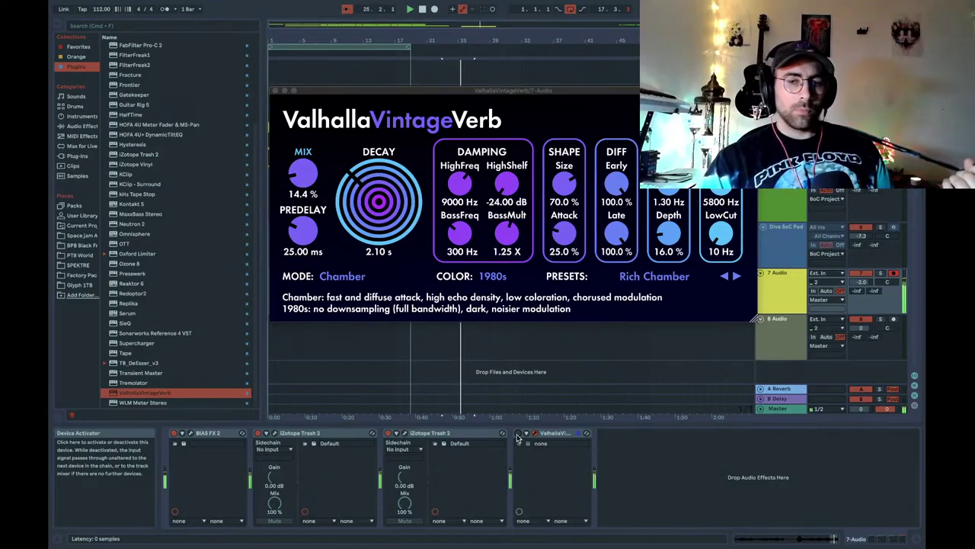
pyautogui.click(275, 92)
# Search the built-in audio effects for "gate"
pyautogui.click(80, 125)
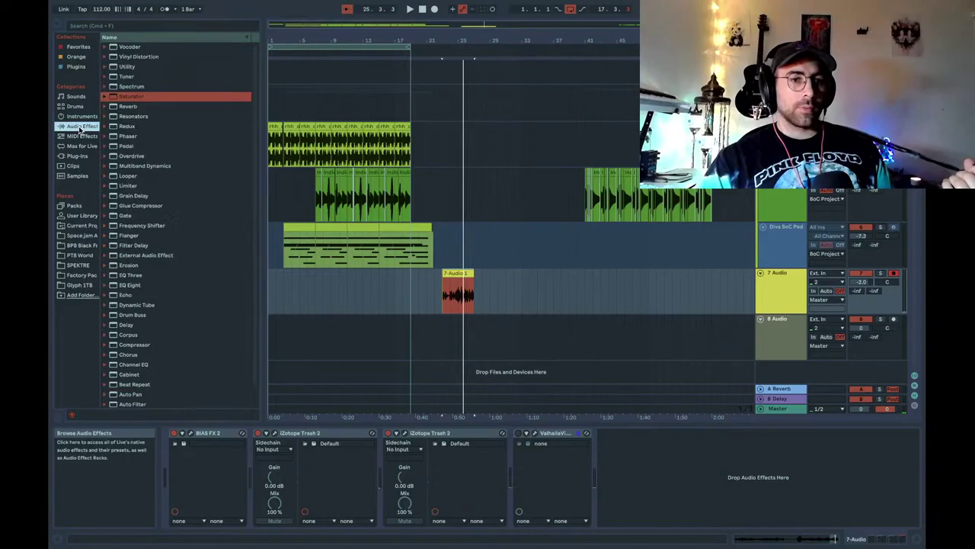
pyautogui.click(104, 28)
pyautogui.write('gate')
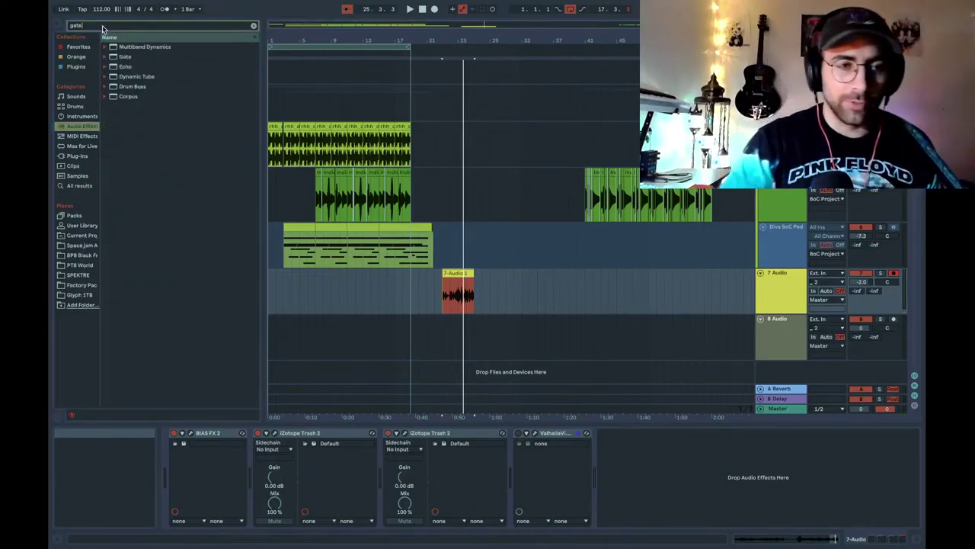
pyautogui.moveTo(140, 48); pyautogui.dragTo(631, 430)
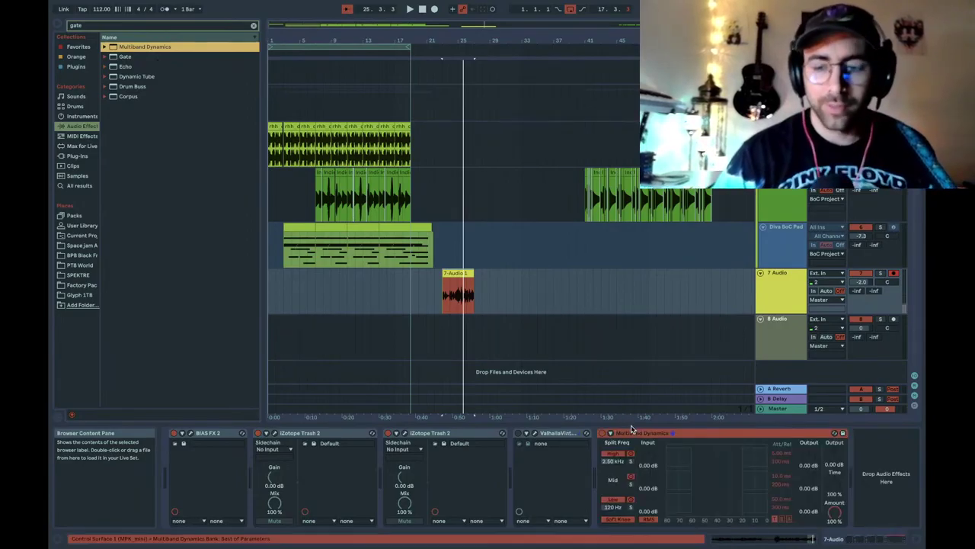
pyautogui.click(685, 433)
pyautogui.press('Delete')
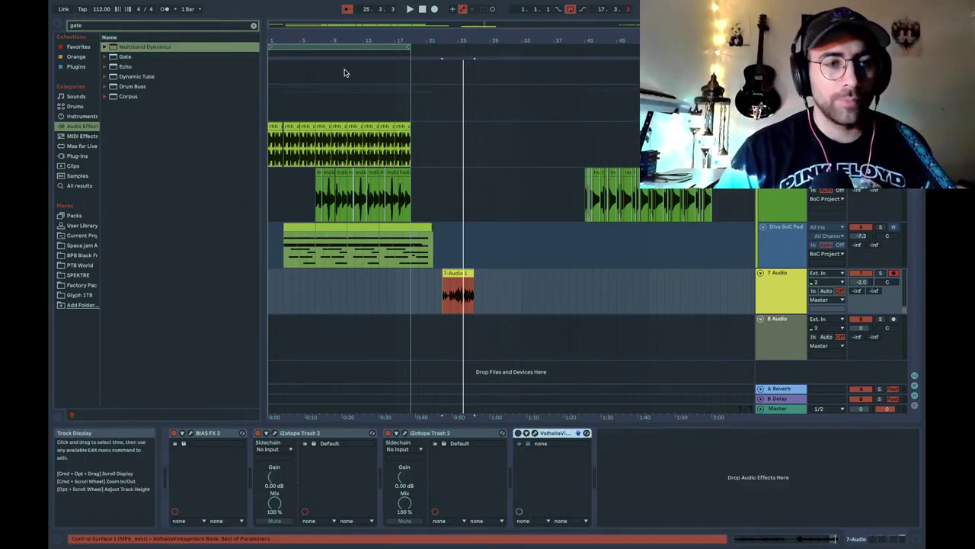
pyautogui.click(116, 58)
pyautogui.doubleClick(125, 66)
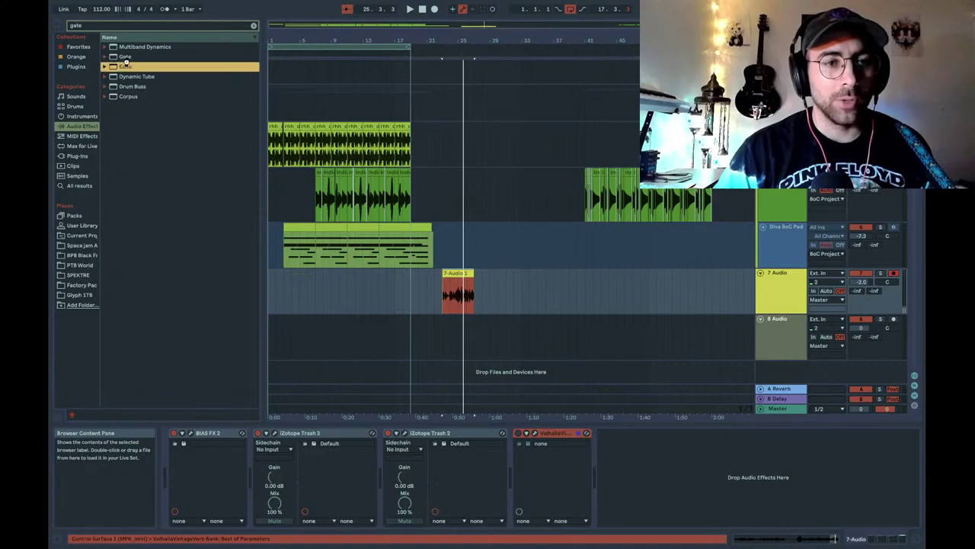
pyautogui.click(664, 441)
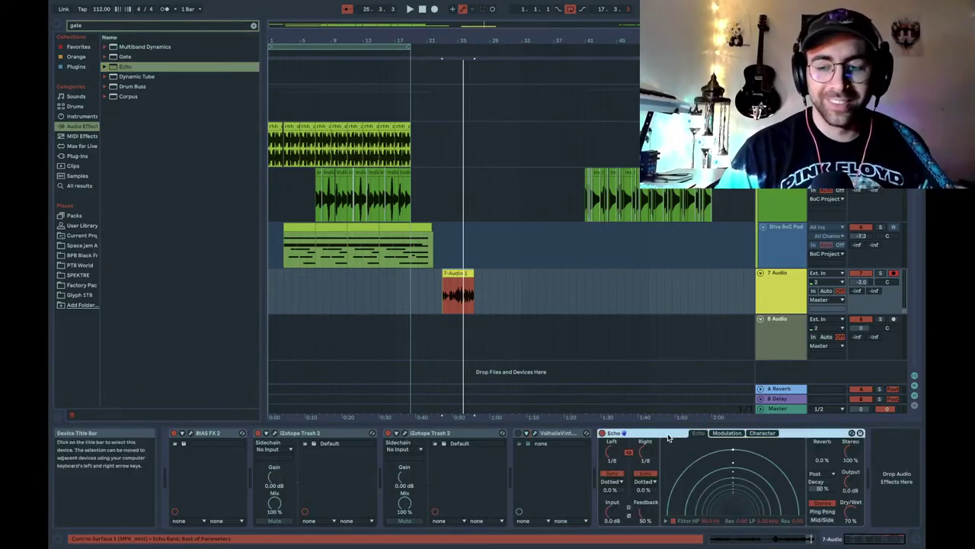
pyautogui.press('Delete')
# Add Gate to the end of 7 Audio's chain, setting Threshold to -26.9 dB, Return to about 8.8 dB and Floor to -40.5 dB during playback
pyautogui.click(131, 58)
pyautogui.doubleClick(131, 58)
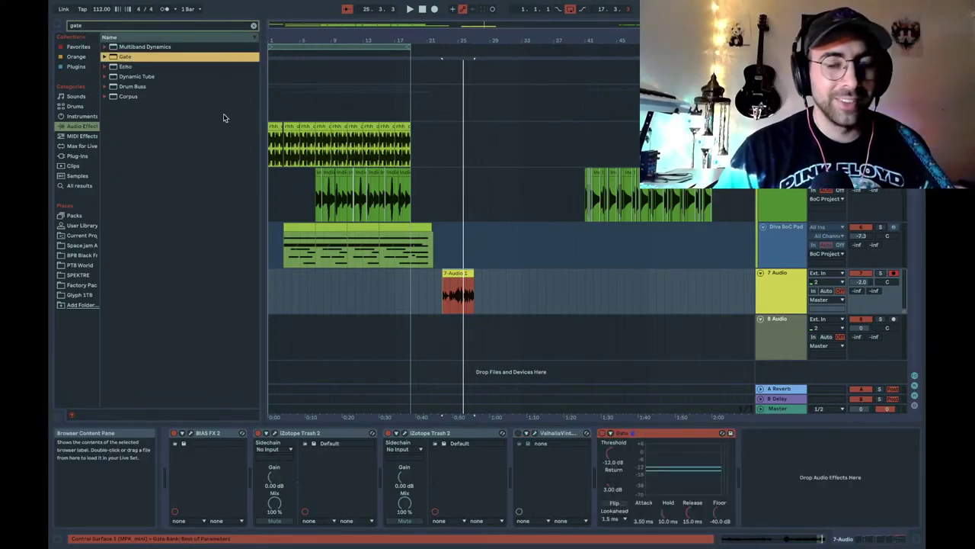
pyautogui.press('space')
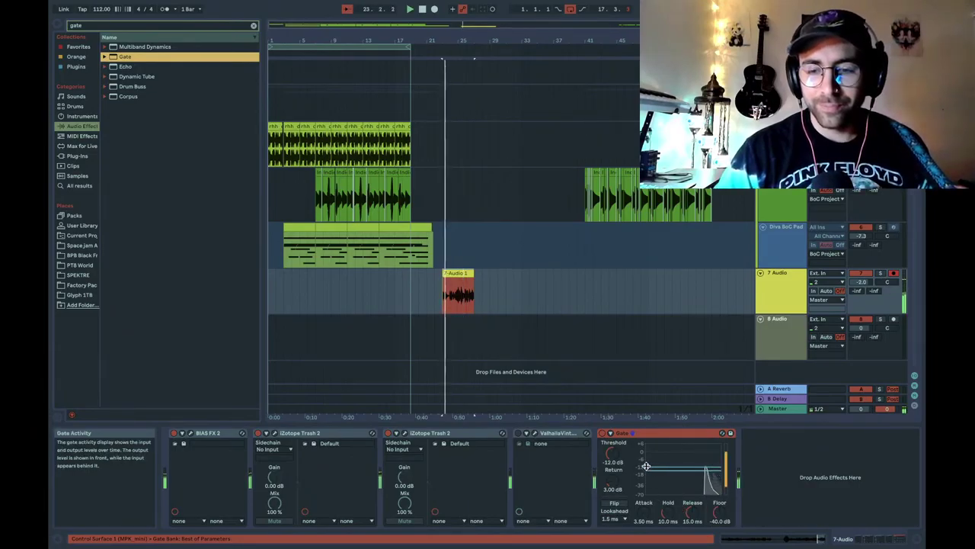
pyautogui.moveTo(616, 461)
pyautogui.mouseDown()
pyautogui.moveTo(615, 507)
pyautogui.moveTo(613, 474)
pyautogui.mouseUp()
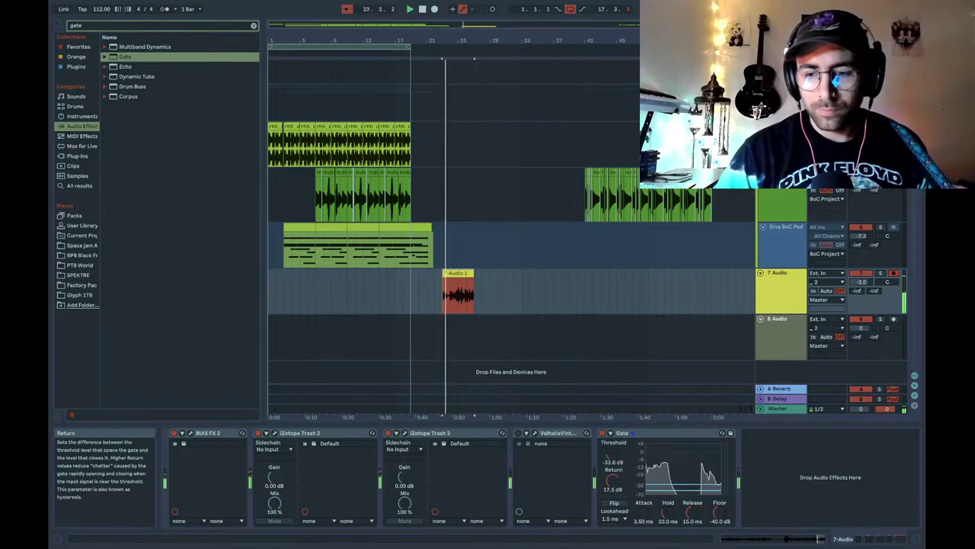
pyautogui.moveTo(722, 521); pyautogui.dragTo(722, 512)
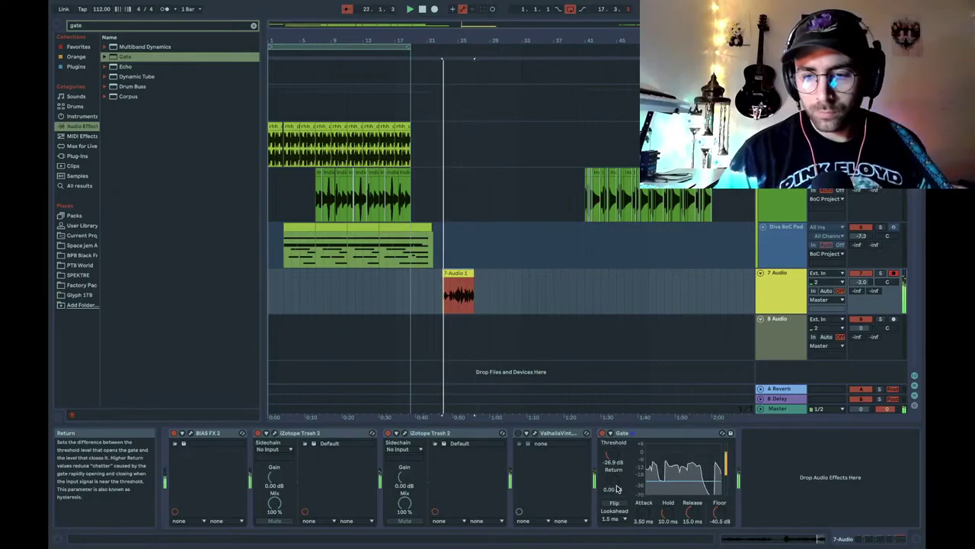
pyautogui.moveTo(618, 488); pyautogui.dragTo(617, 457)
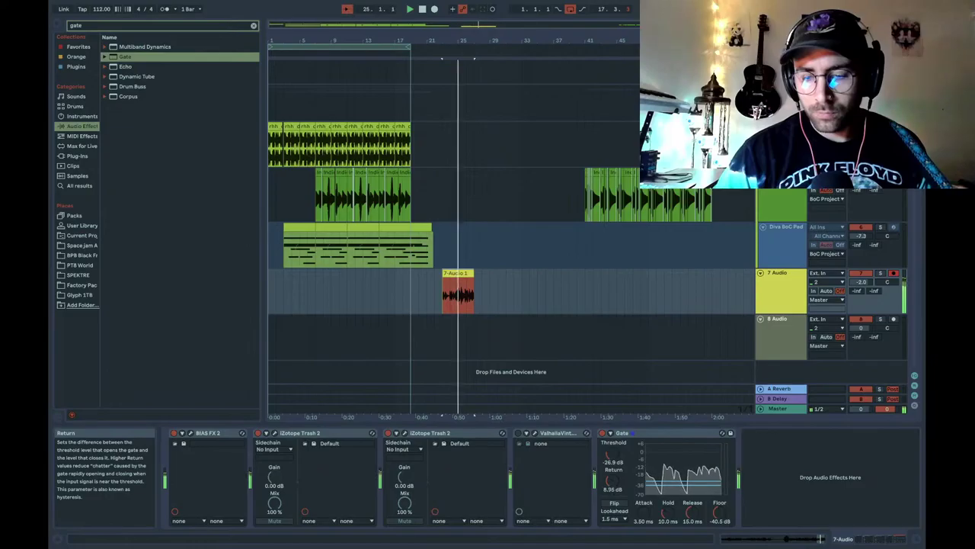
# Show the second Trash 2's settings while the guitar plays, stop playback and close the plug-in window
pyautogui.click(405, 432)
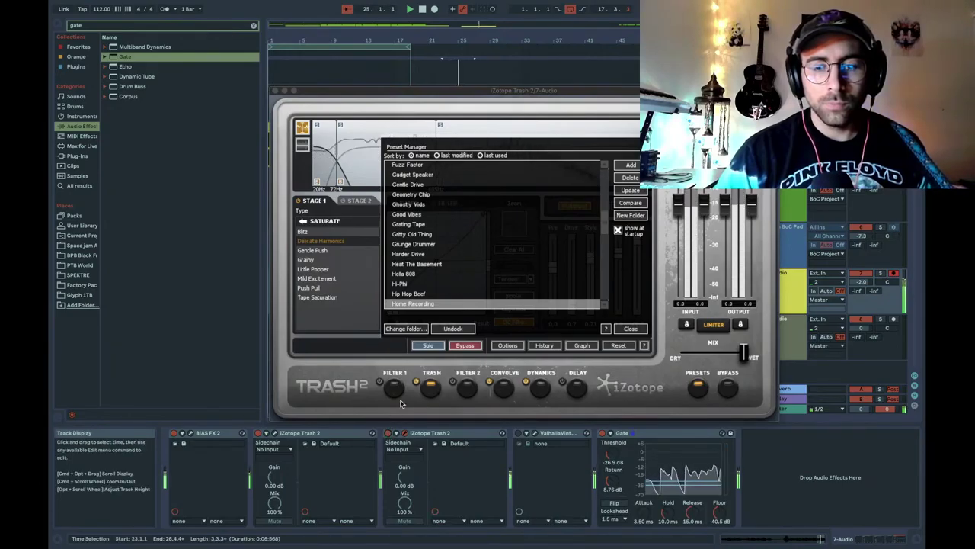
pyautogui.press('space')
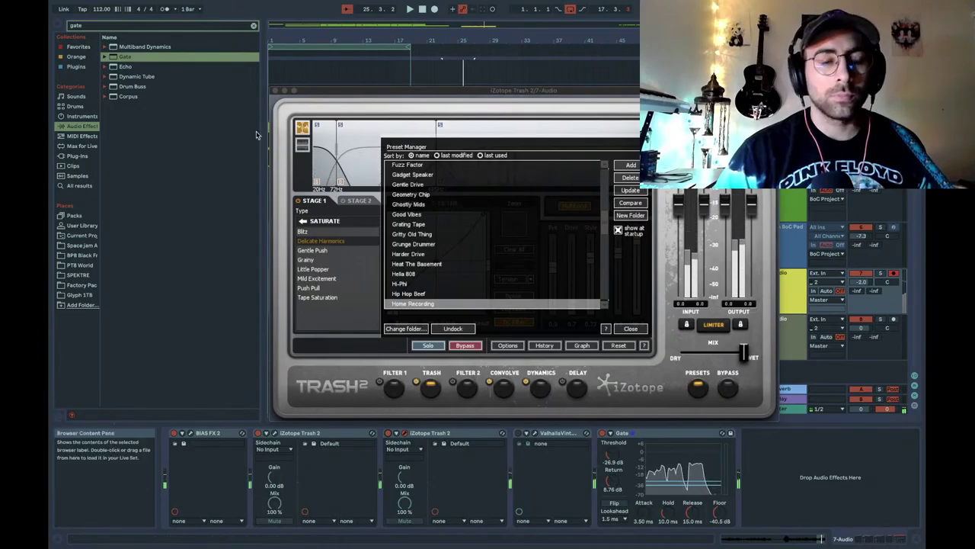
pyautogui.click(275, 90)
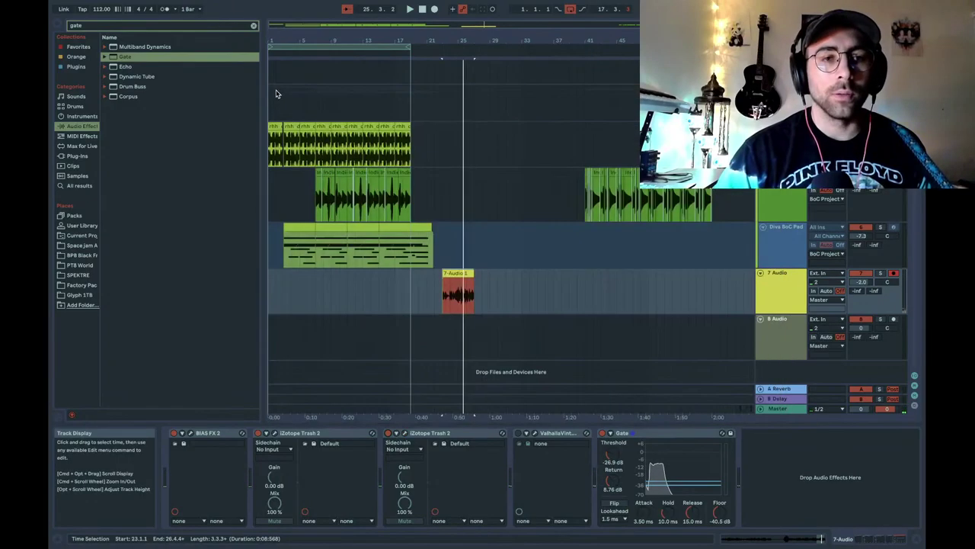
# Clear the browser search, move the guitar clip to bar 15, and play it with the loop while reactivating ValhallaVintageVerb
pyautogui.click(254, 25)
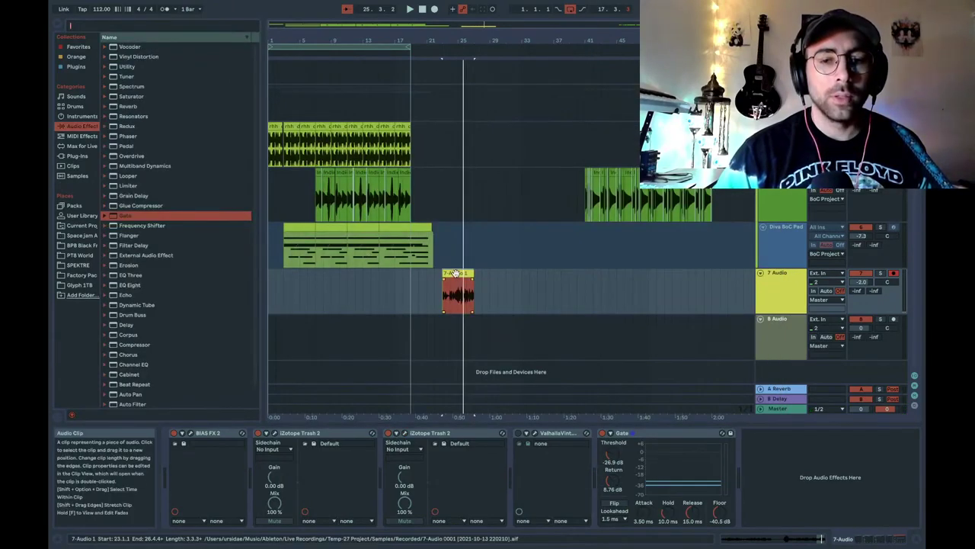
pyautogui.moveTo(457, 289); pyautogui.dragTo(396, 294)
pyautogui.press('space')
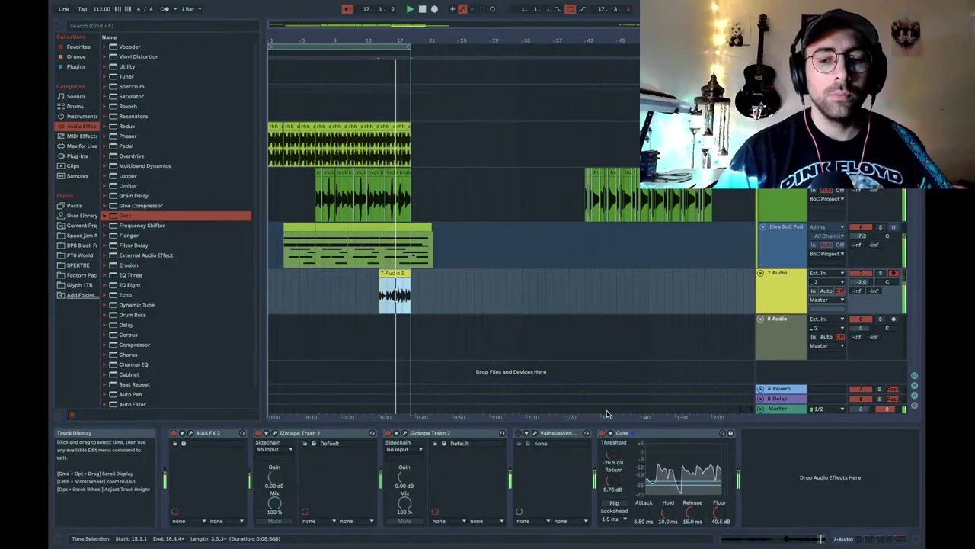
pyautogui.click(521, 436)
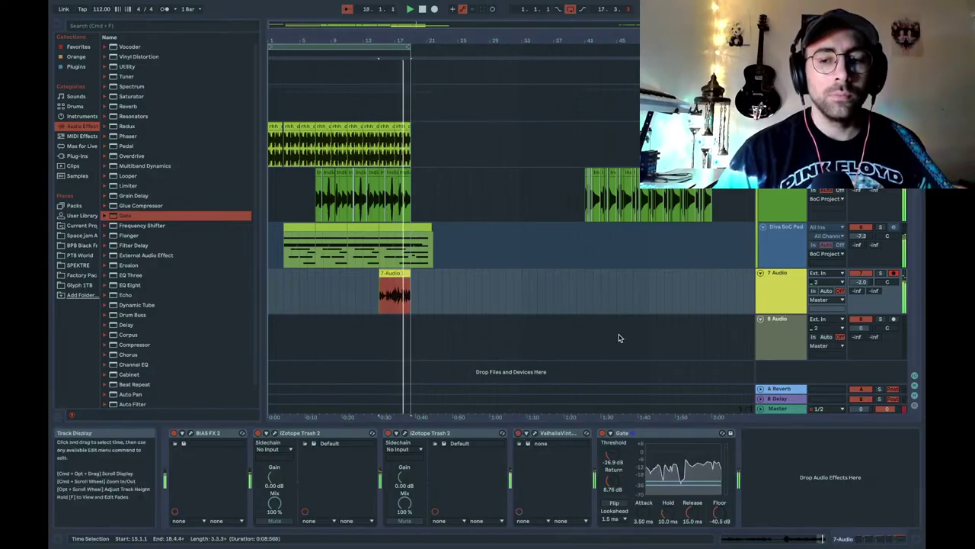
# Show ValhallaVintageVerb's settings during playback and close its window
pyautogui.click(535, 433)
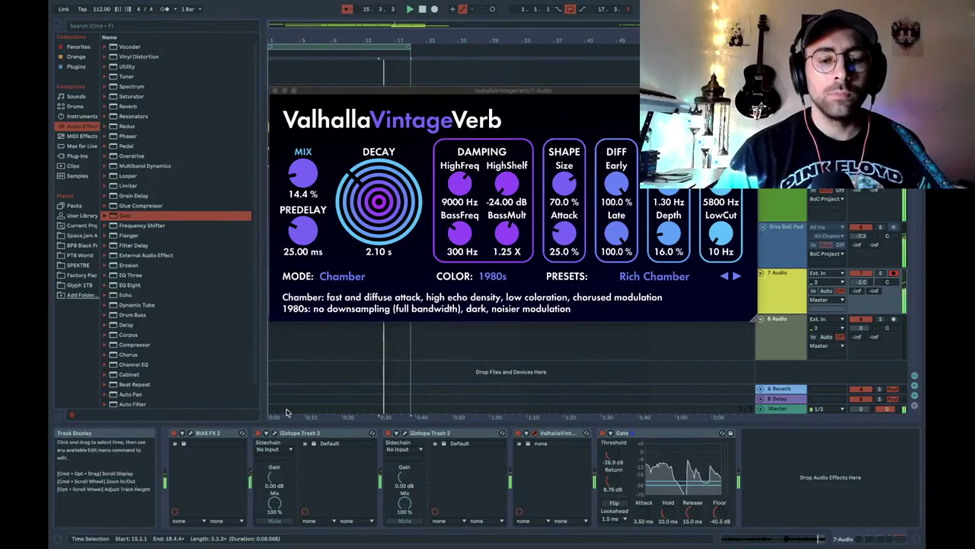
pyautogui.click(276, 90)
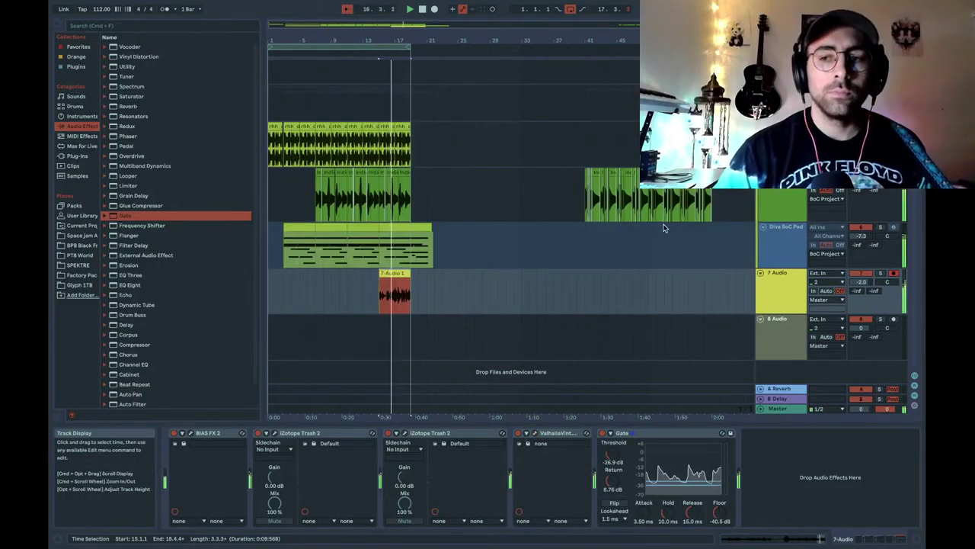
# Loop playback over the guitar clip at bar 15 and set 7 Audio's volume to -2.6 dB
pyautogui.click(385, 273)
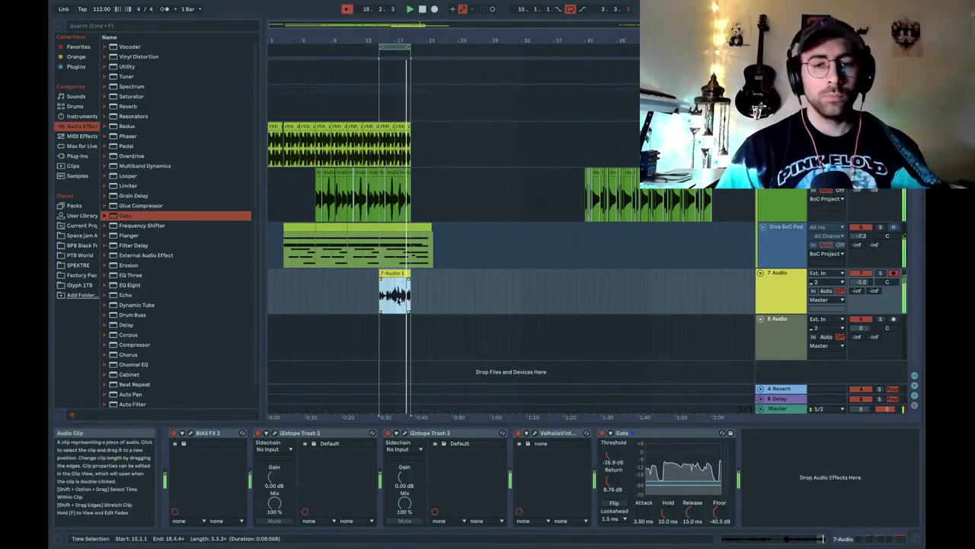
pyautogui.press('z')
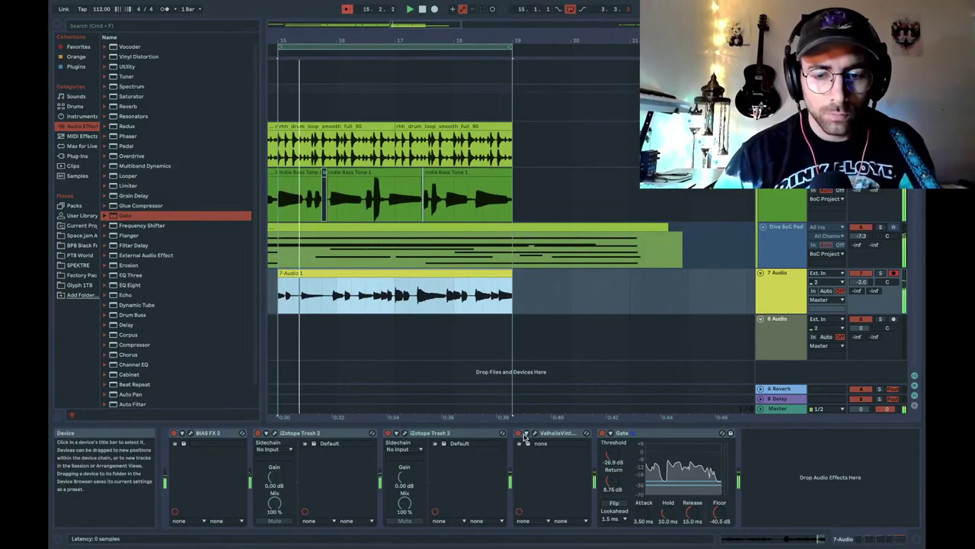
pyautogui.hscroll(-2, 491, 397)
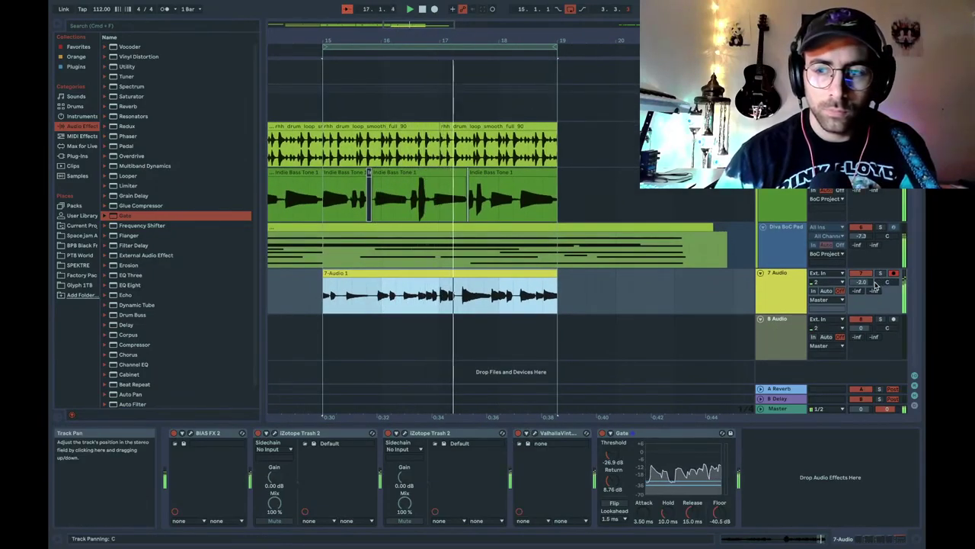
pyautogui.moveTo(861, 281)
pyautogui.mouseDown()
pyautogui.moveTo(861, 301)
pyautogui.moveTo(861, 293)
pyautogui.mouseUp()
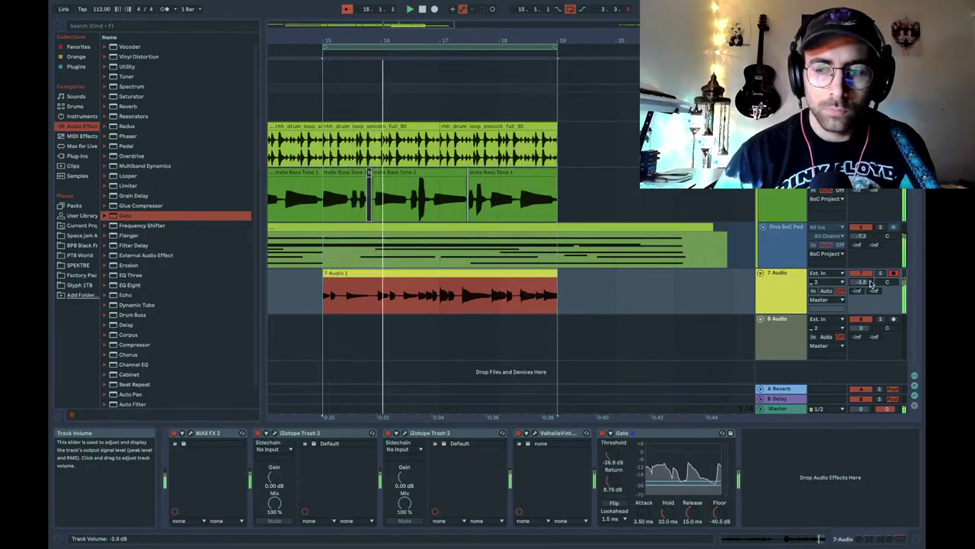
# Set the '76 Jazz Combo amp's Gain to 8.5 in BIAS FX 2, check the chorus pedal and close the plug-in window
pyautogui.click(191, 433)
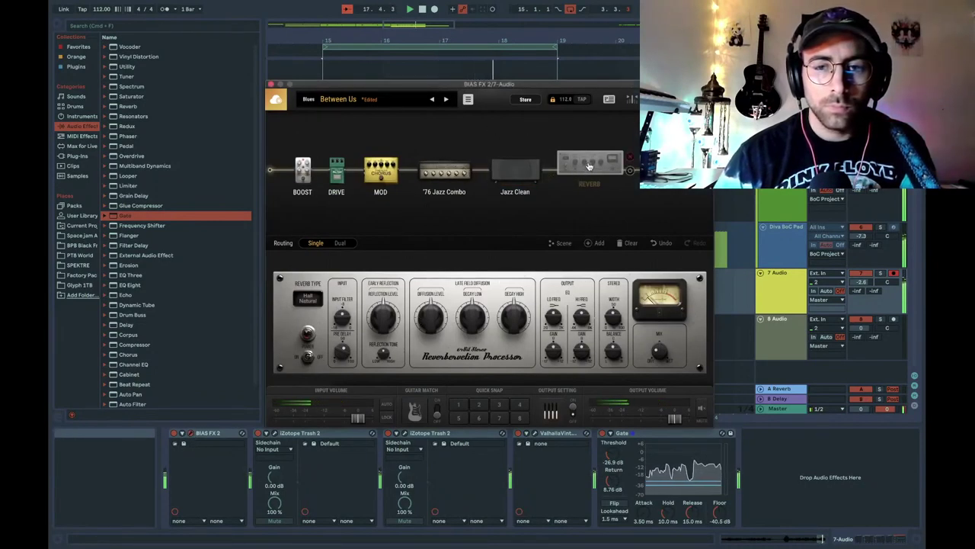
pyautogui.click(446, 177)
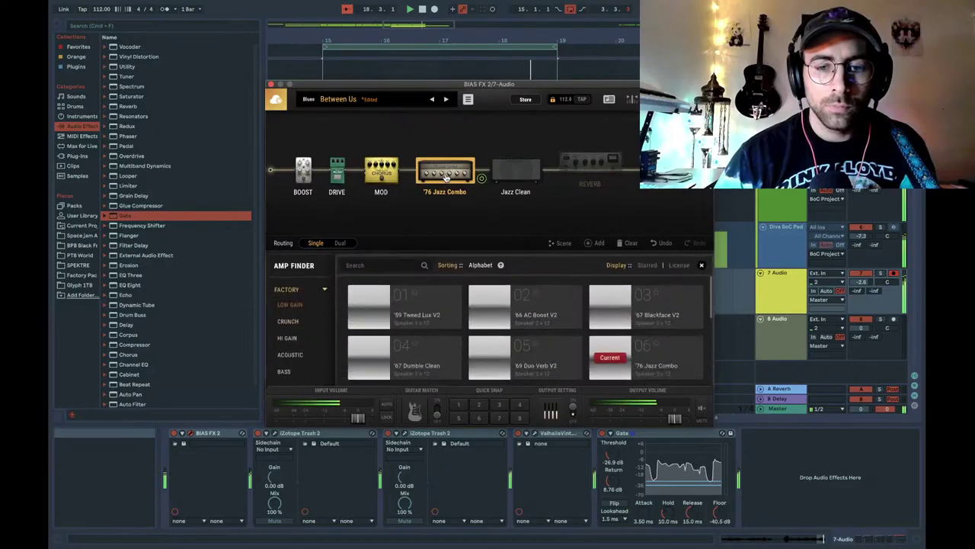
pyautogui.click(470, 234)
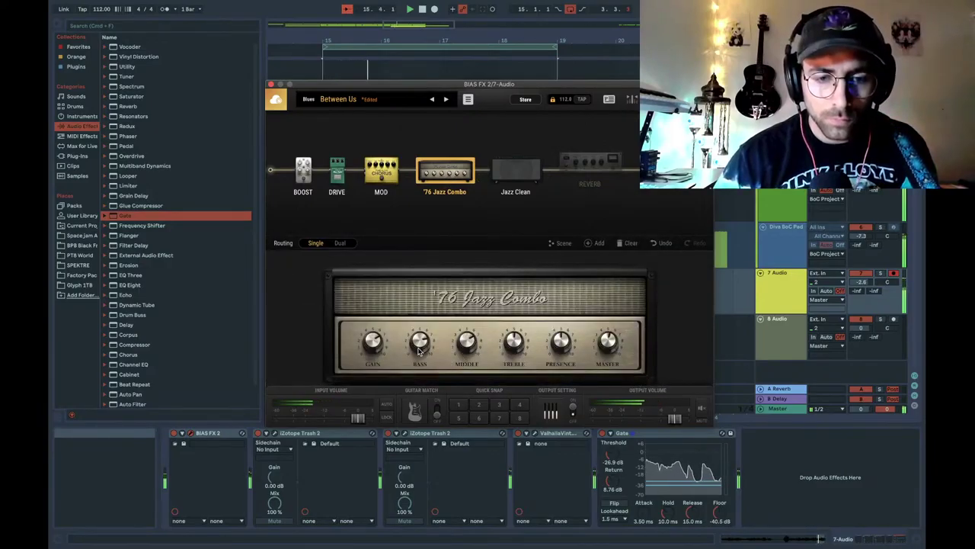
pyautogui.moveTo(376, 344); pyautogui.dragTo(375, 350)
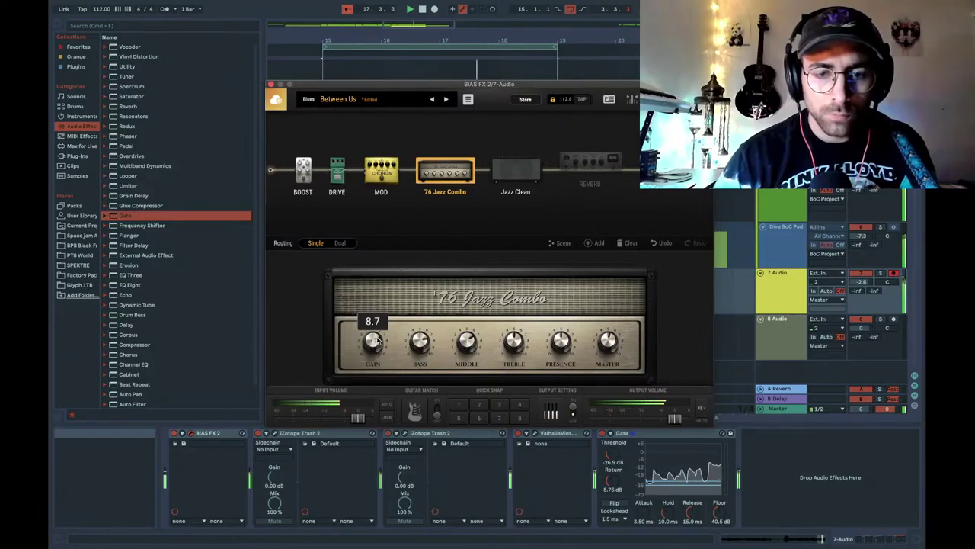
pyautogui.moveTo(378, 328); pyautogui.dragTo(377, 343)
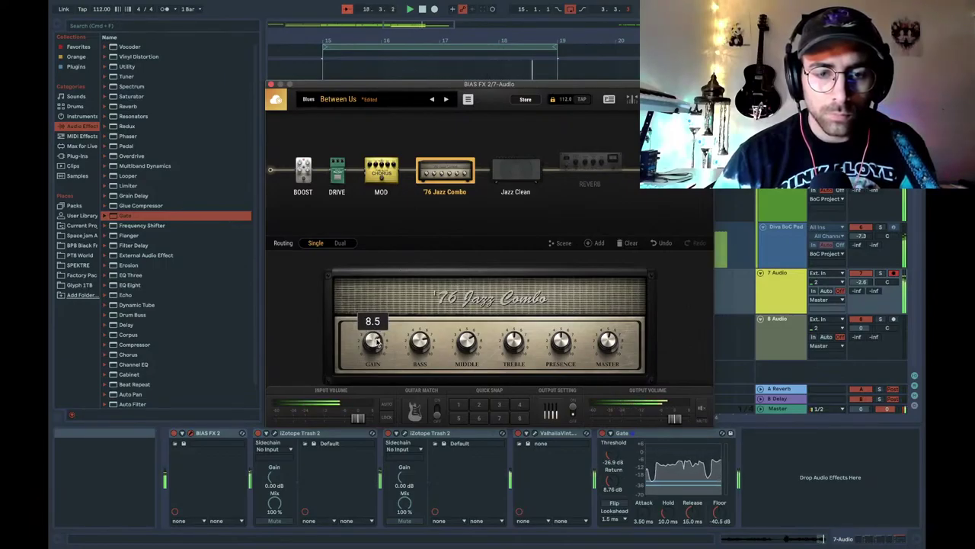
pyautogui.click(386, 178)
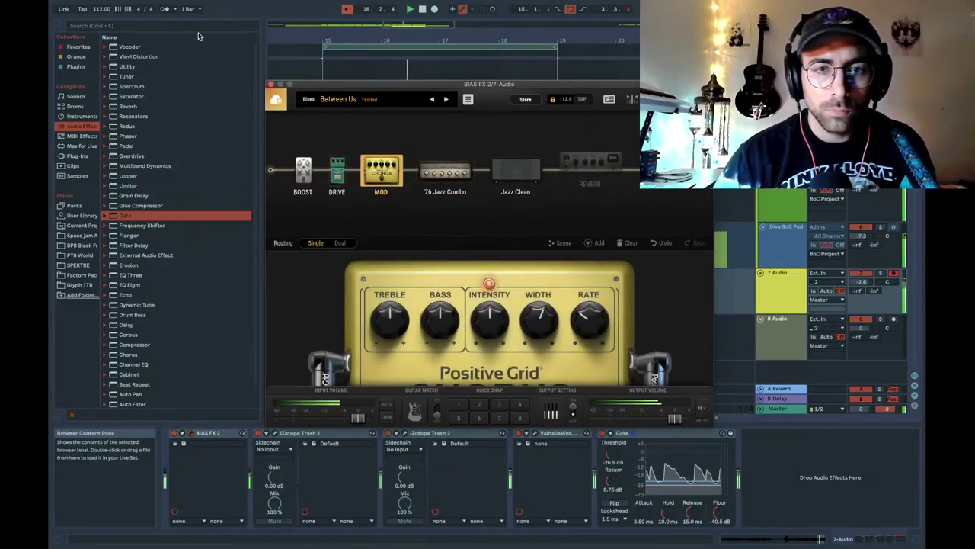
pyautogui.click(271, 86)
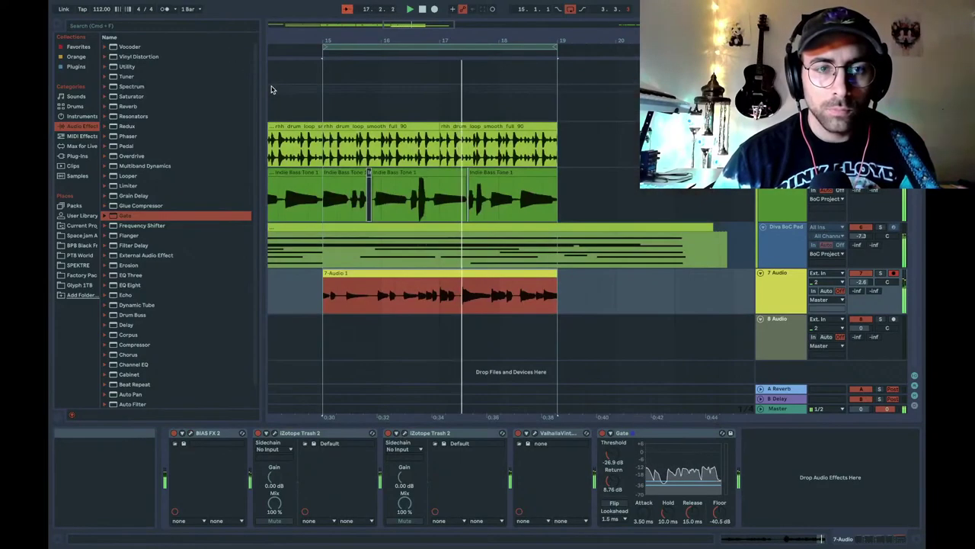
# Move the guitar clip to bar 3 on 7 Audio and shift the four-bar playback loop over it
pyautogui.press('-')
pyautogui.press('-')
pyautogui.press('-')
pyautogui.moveTo(367, 276); pyautogui.dragTo(290, 288)
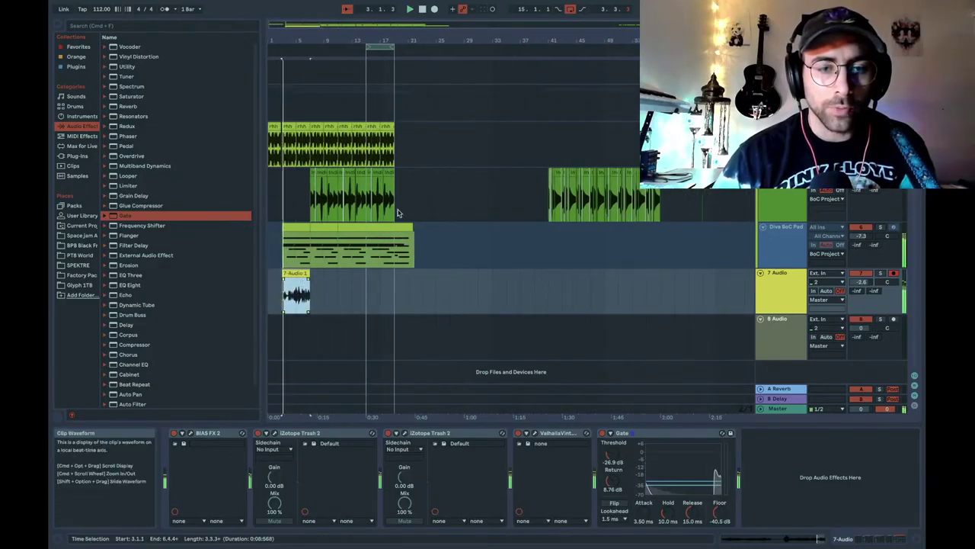
pyautogui.moveTo(392, 48); pyautogui.dragTo(307, 49)
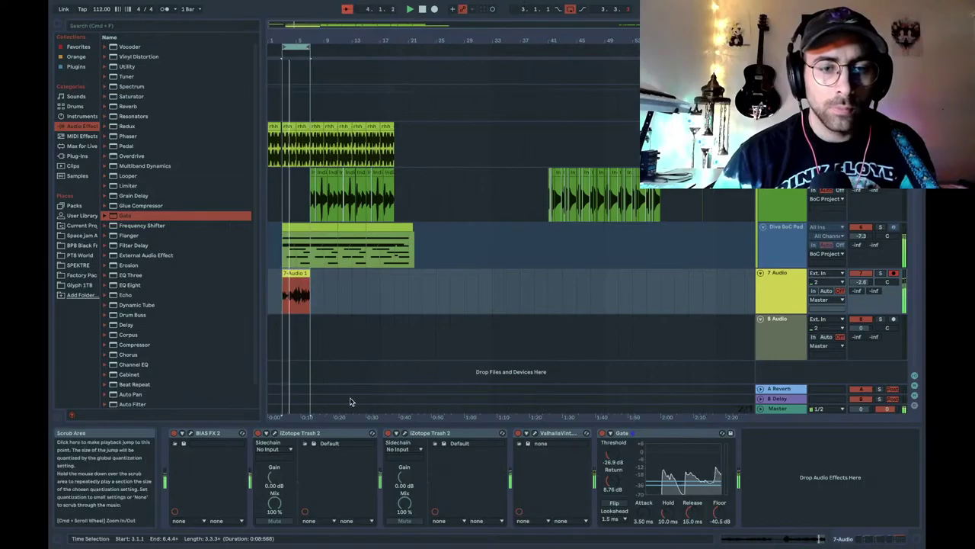
pyautogui.click(297, 296)
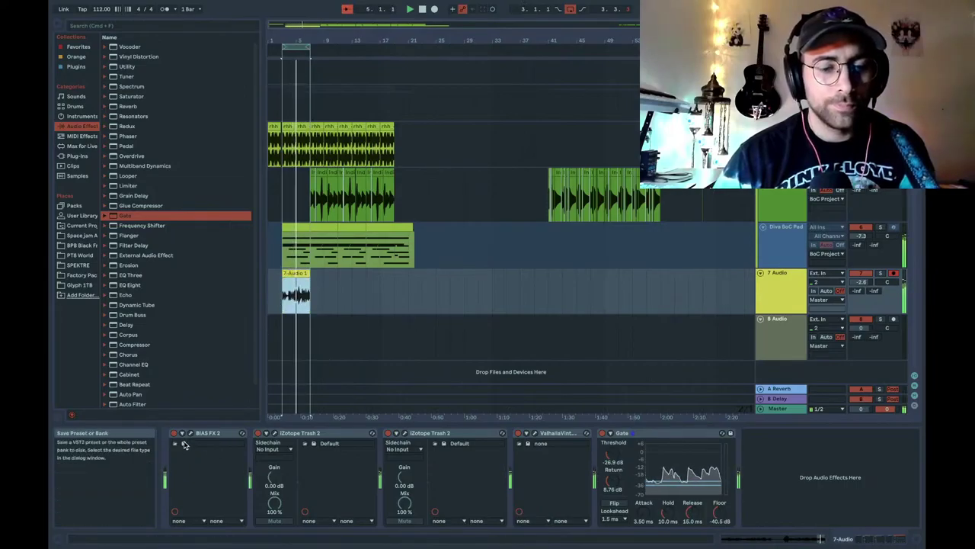
# Lower the Intensity of the chorus pedal in BIAS FX 2 to slightly below its midpoint
pyautogui.click(191, 432)
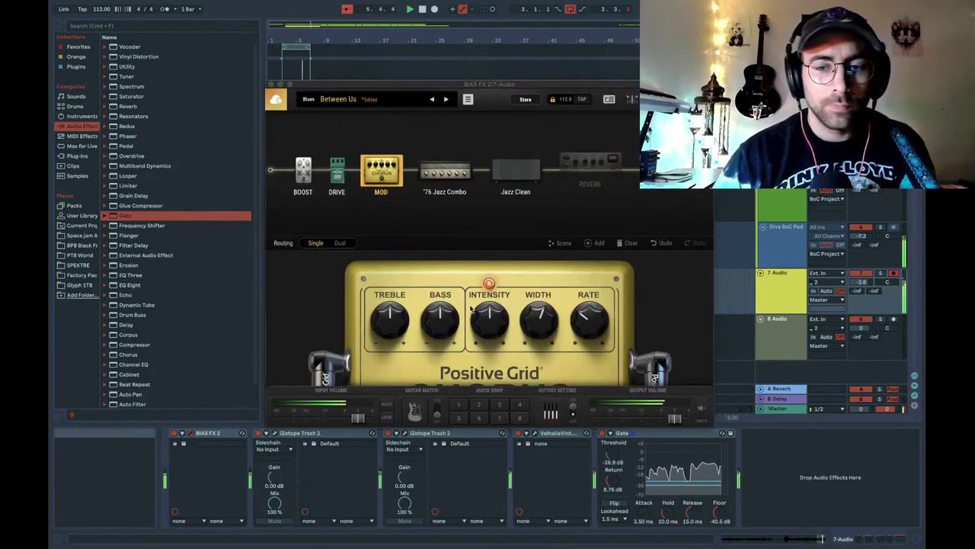
pyautogui.moveTo(490, 329); pyautogui.dragTo(489, 323)
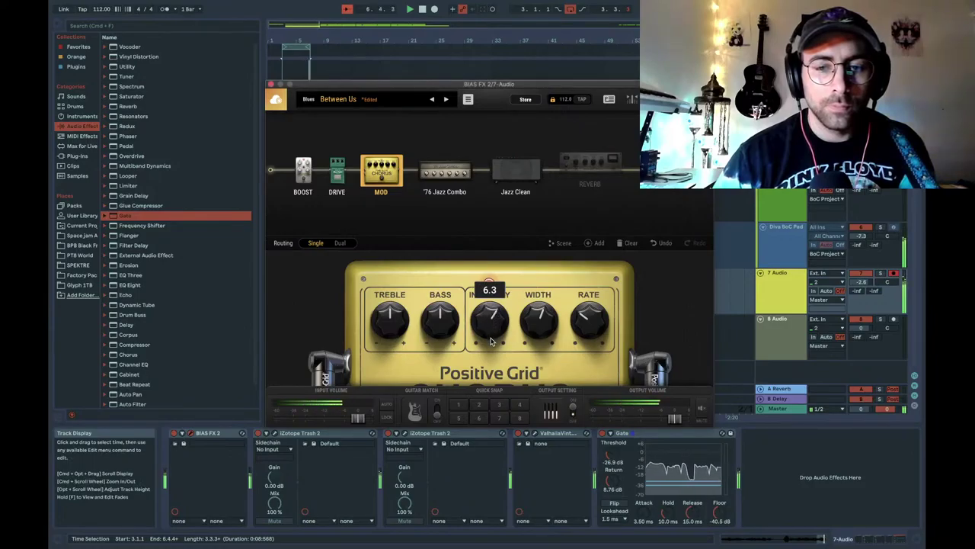
pyautogui.scroll(-5, 492, 339)
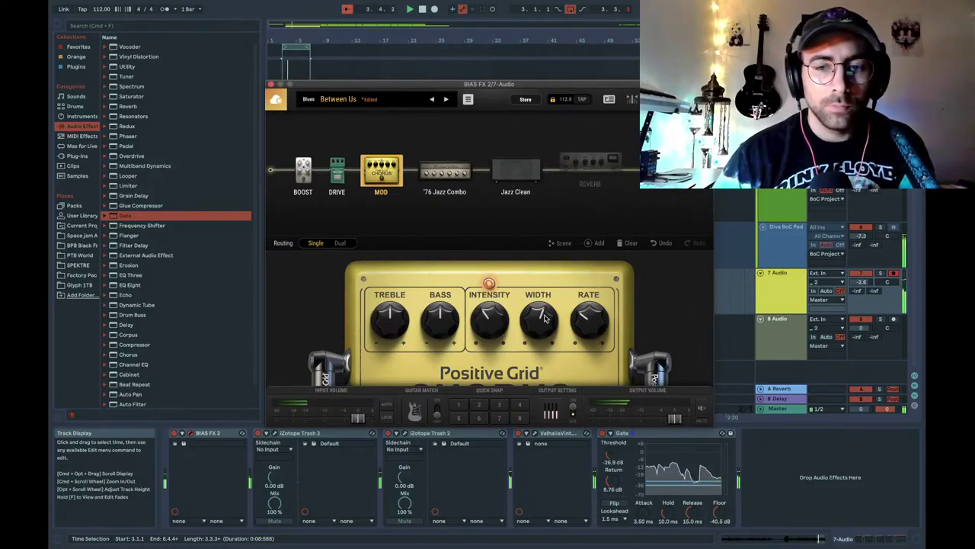
# Deactivate the first Trash 2 and adjust the DIST amount of BIAS FX 2's drive pedal during playback
pyautogui.click(335, 170)
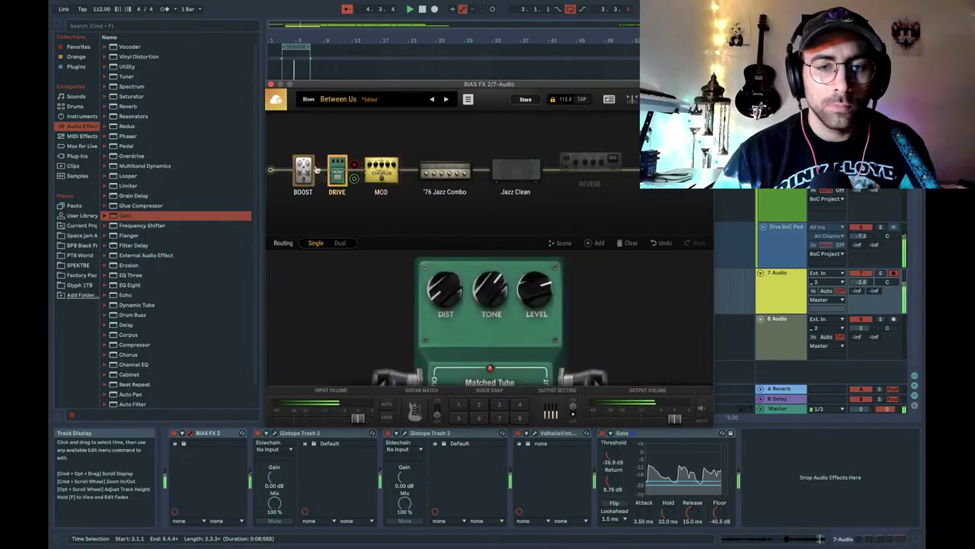
pyautogui.click(259, 431)
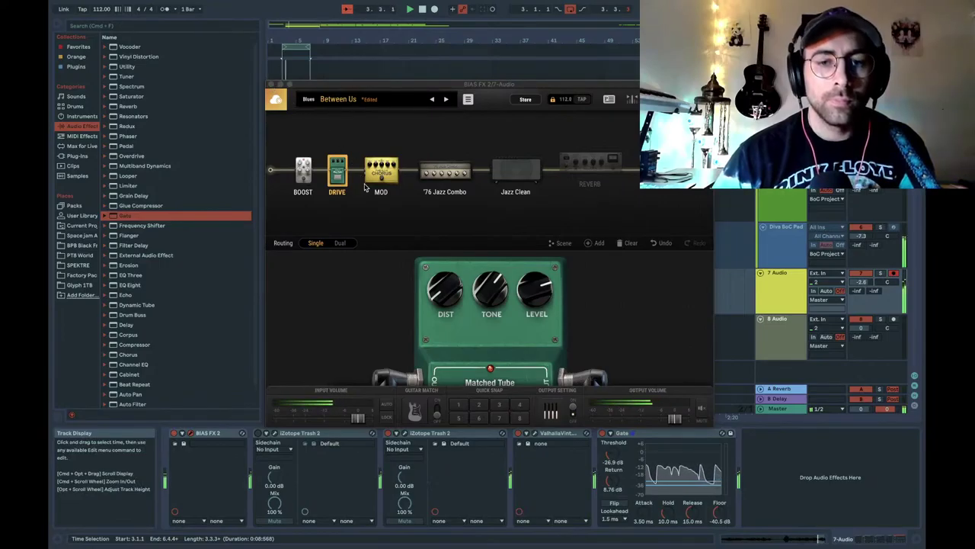
pyautogui.click(446, 286)
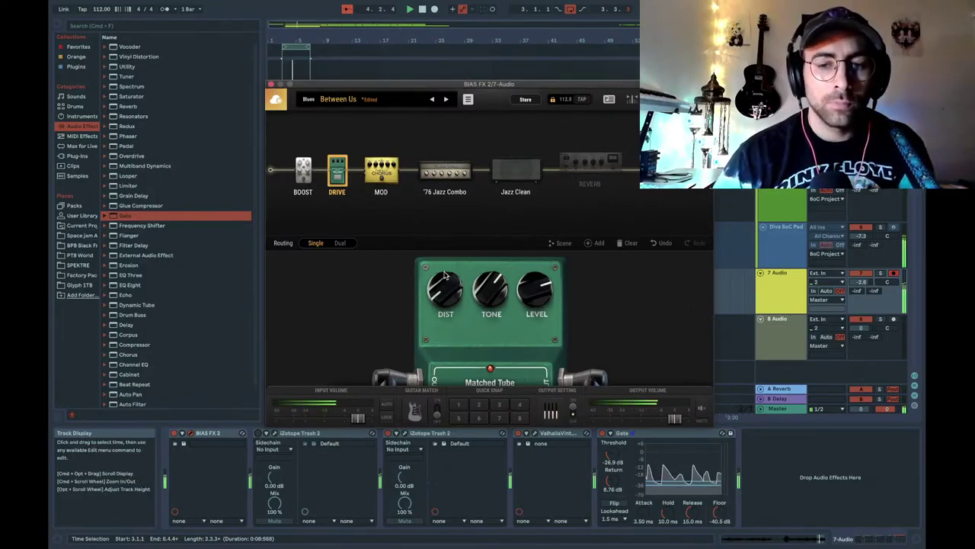
pyautogui.moveTo(445, 290)
pyautogui.mouseDown()
pyautogui.moveTo(459, 250)
pyautogui.moveTo(450, 289)
pyautogui.mouseUp()
# Review the settings of the chorus pedal, '76 Jazz Combo amp and boost pedal while the guitar plays
pyautogui.click(385, 182)
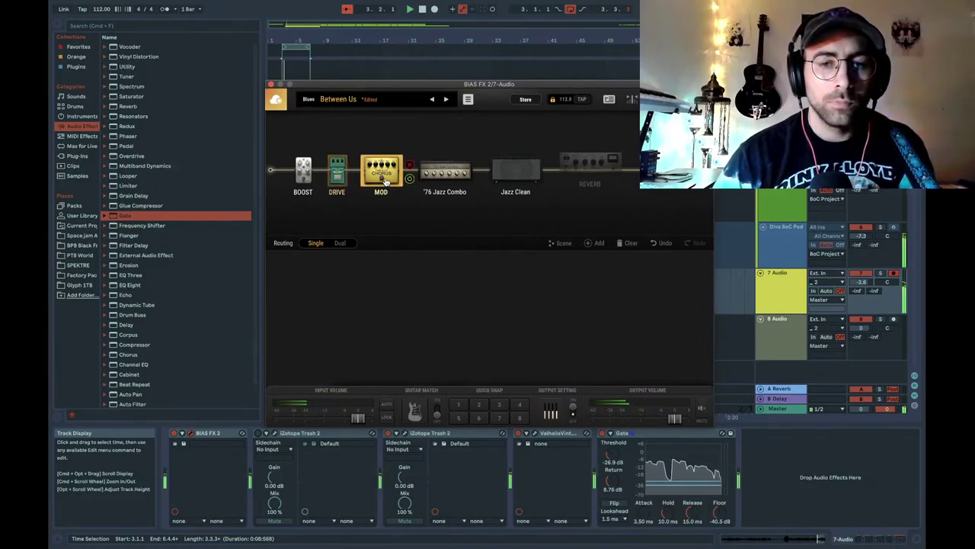
pyautogui.click(446, 173)
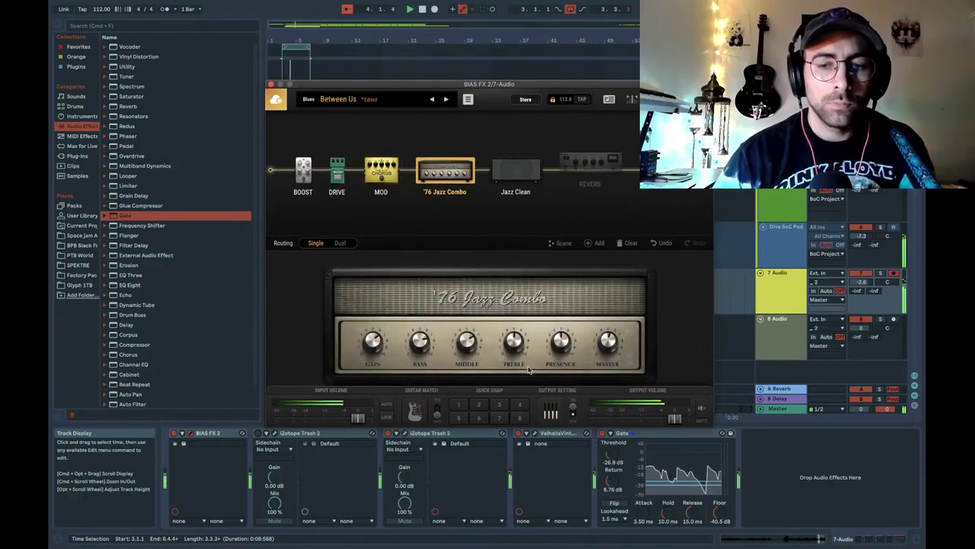
pyautogui.moveTo(373, 349)
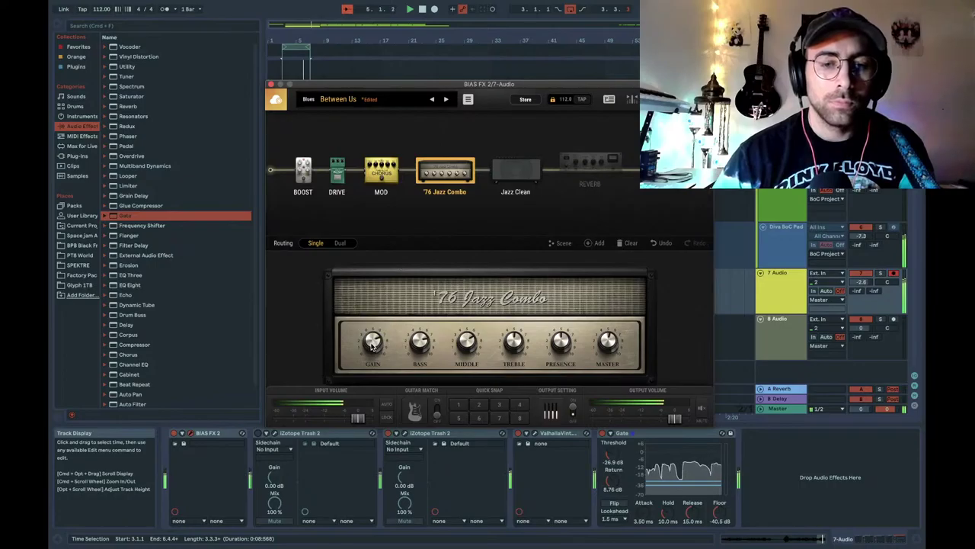
pyautogui.click(303, 171)
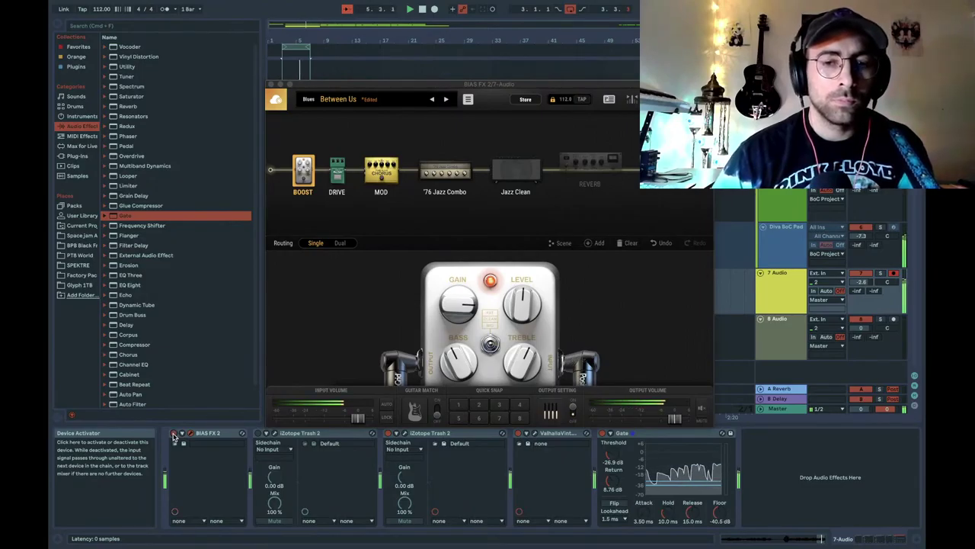
# Group BIAS FX 2 into an Audio Effect Rack, show its chain list and create a second, empty chain
pyautogui.click(199, 436)
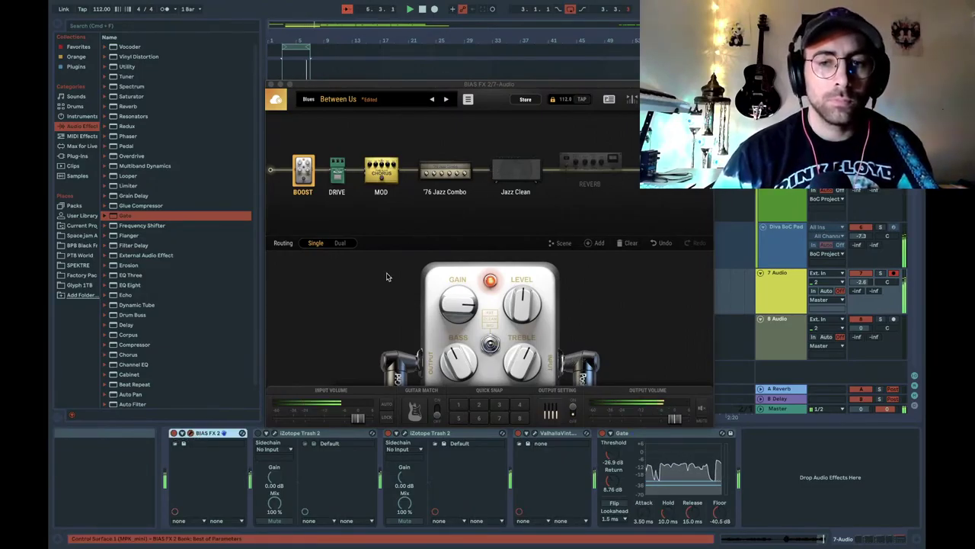
pyautogui.press('super+g')
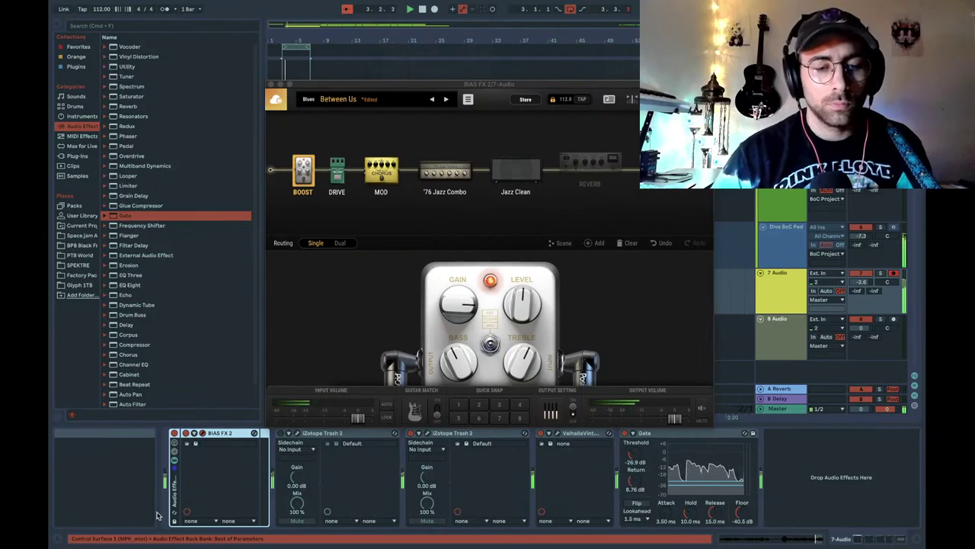
pyautogui.click(174, 451)
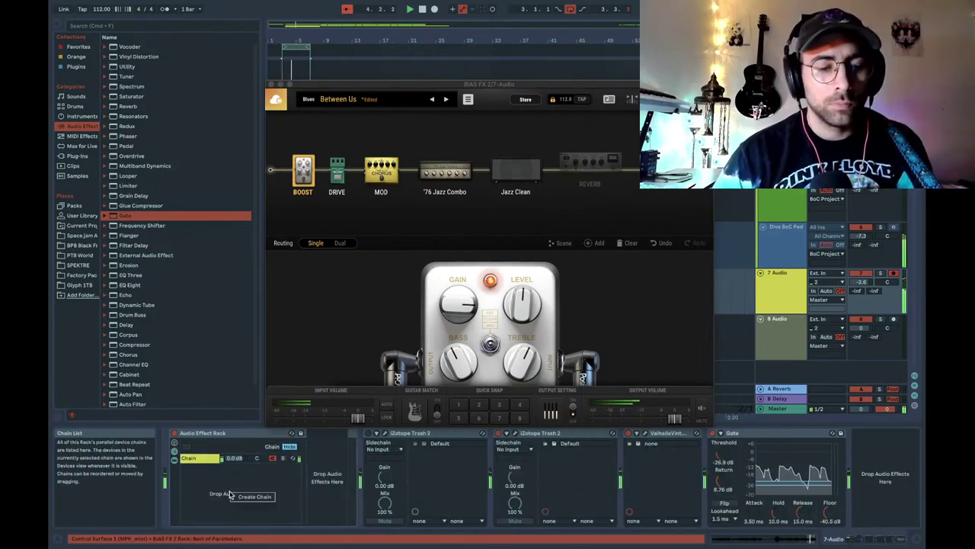
pyautogui.click(229, 480)
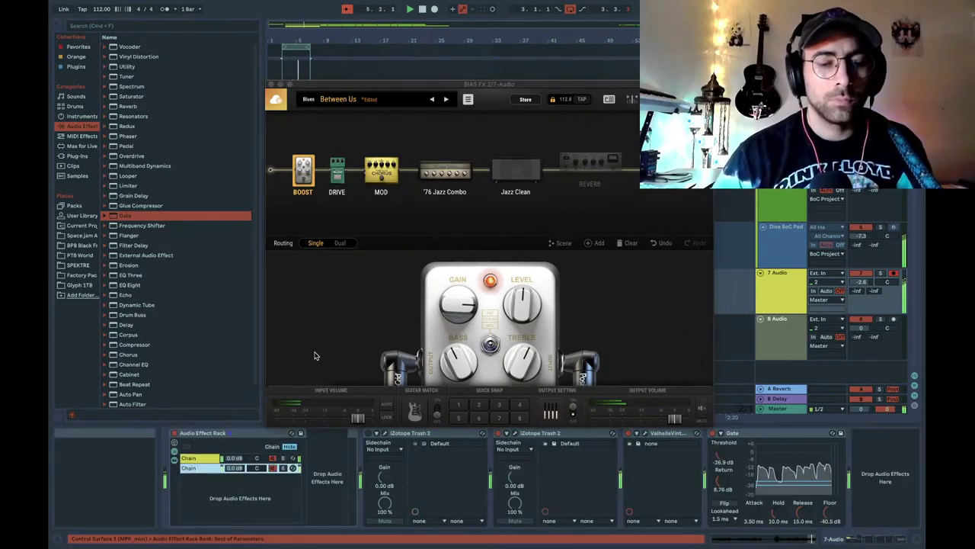
# Balance the rack's parallel chains, setting the BIAS FX 2 chain to -3.0 dB and the empty chain to -2.4 dB
pyautogui.click(232, 458)
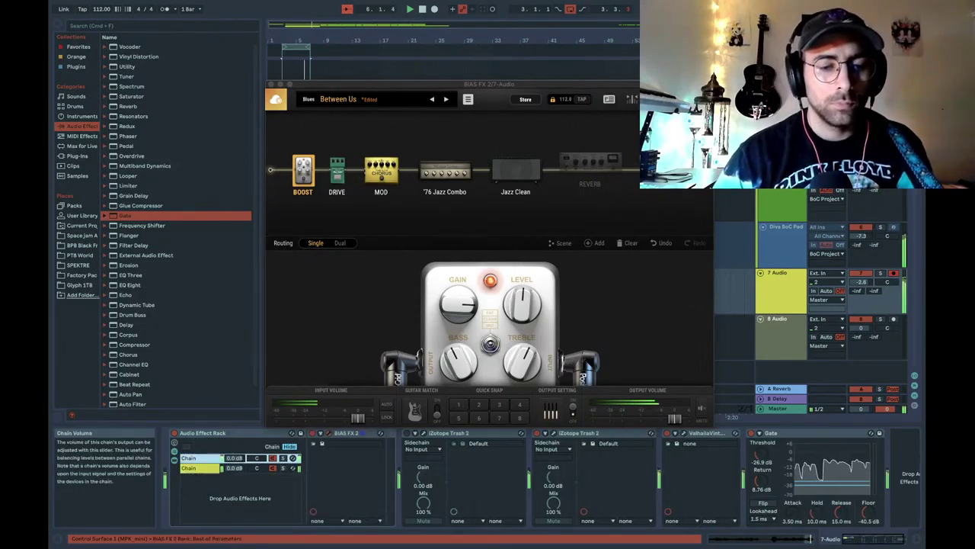
pyautogui.click(238, 467)
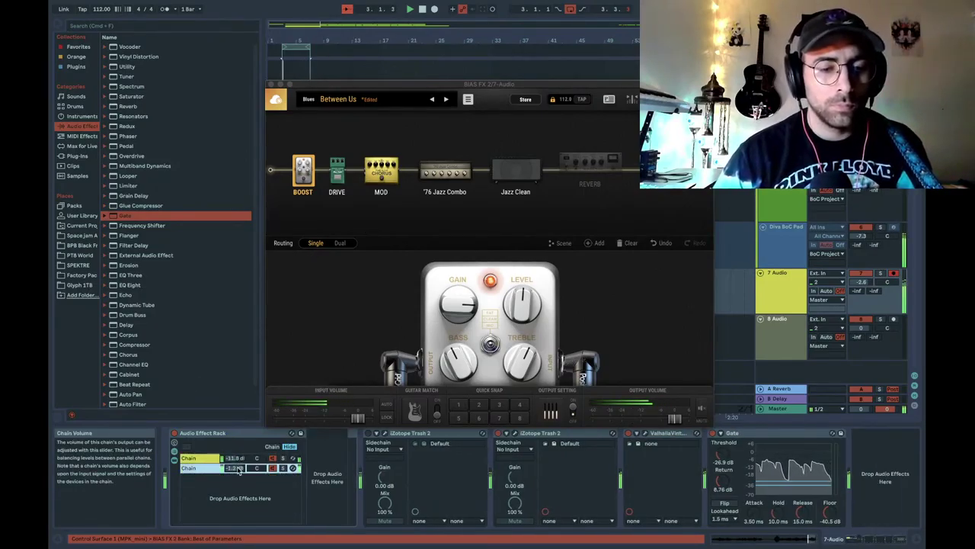
pyautogui.click(239, 458)
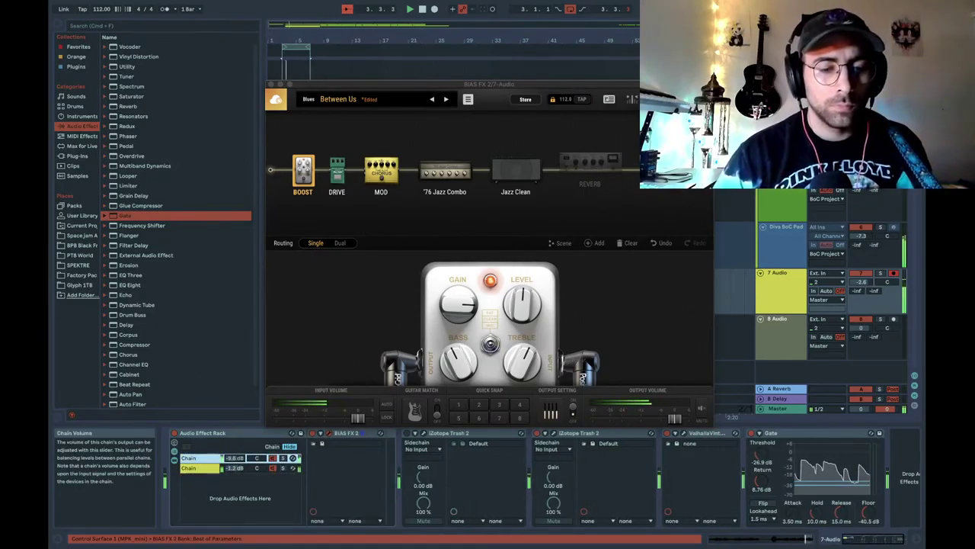
pyautogui.click(236, 467)
pyautogui.click(239, 458)
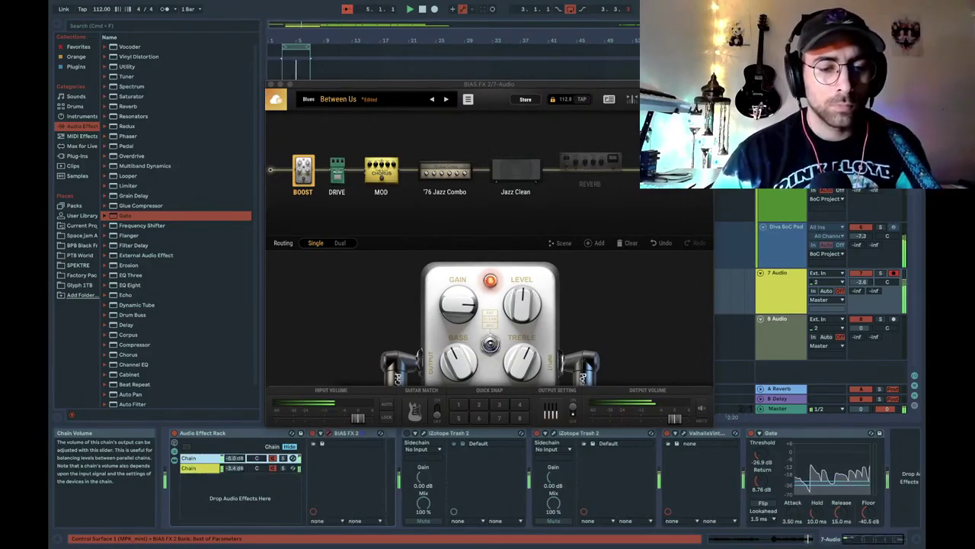
pyautogui.click(235, 468)
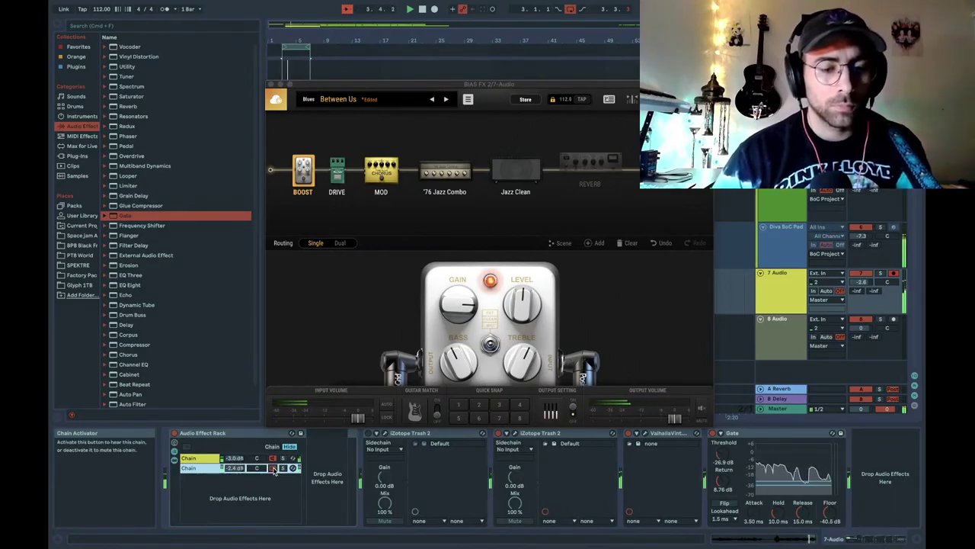
# Select the rack's BIAS FX 2 chain and review its '76 Jazz Combo amp and chorus pedal settings during playback
pyautogui.click(239, 458)
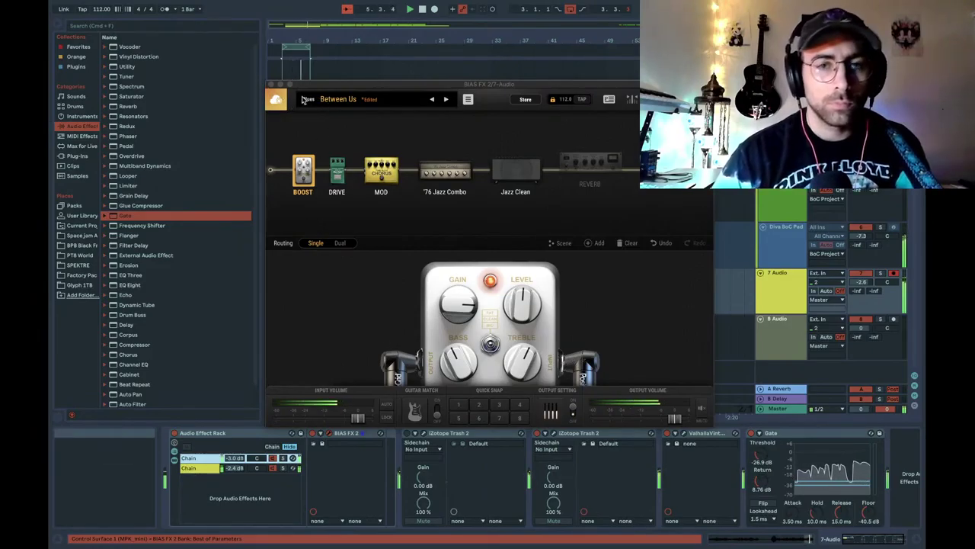
pyautogui.click(448, 181)
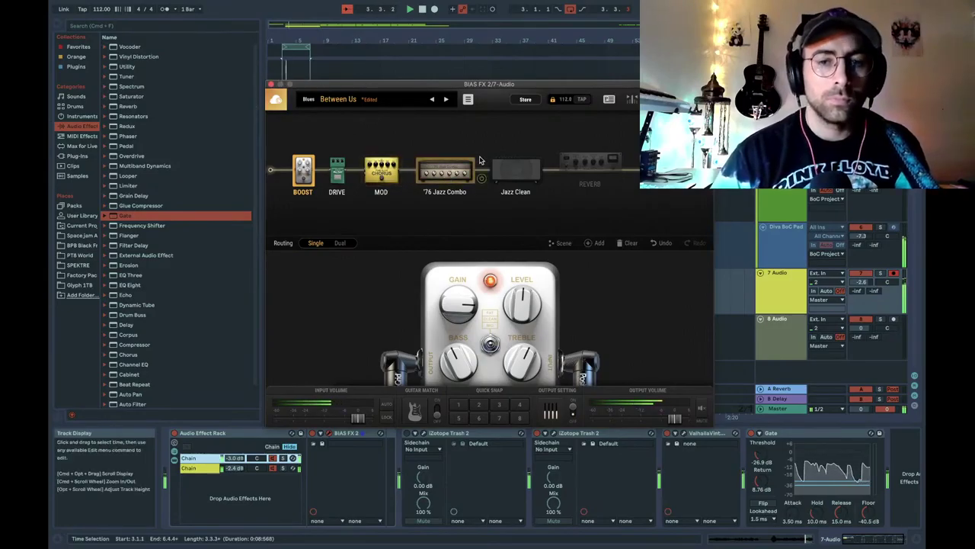
pyautogui.click(454, 169)
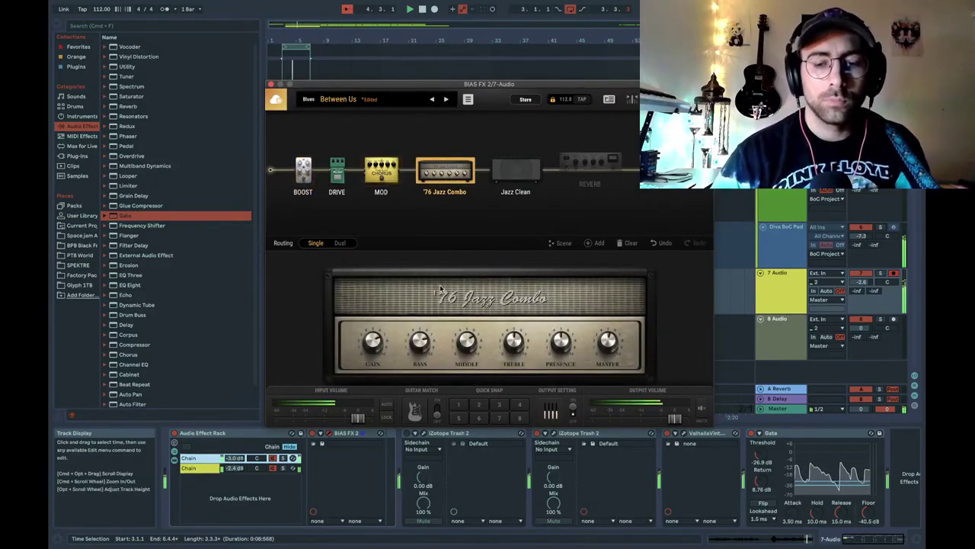
pyautogui.click(381, 172)
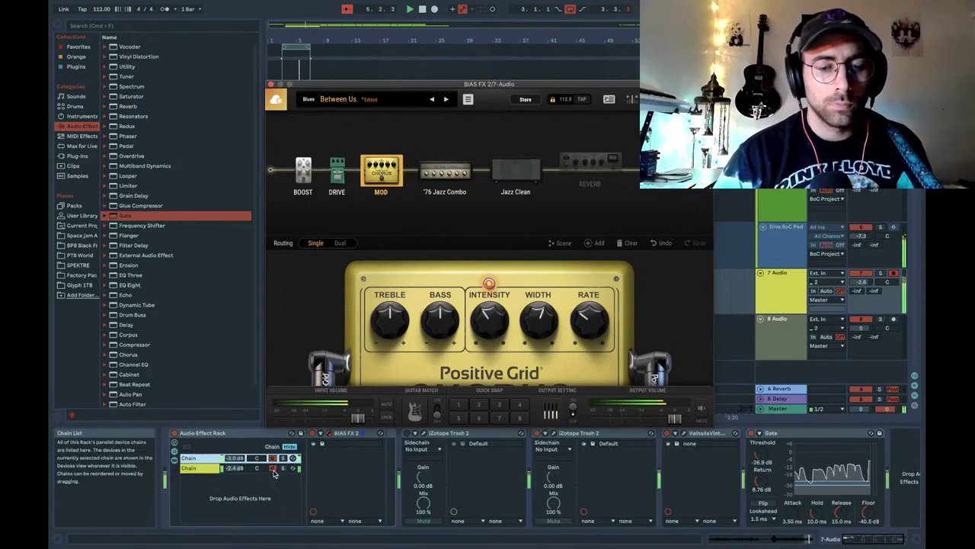
# Deactivate the rack's empty chain, reset the BIAS FX 2 chain volume to 0.0 dB and close the plug-in window
pyautogui.click(272, 468)
pyautogui.click(199, 457)
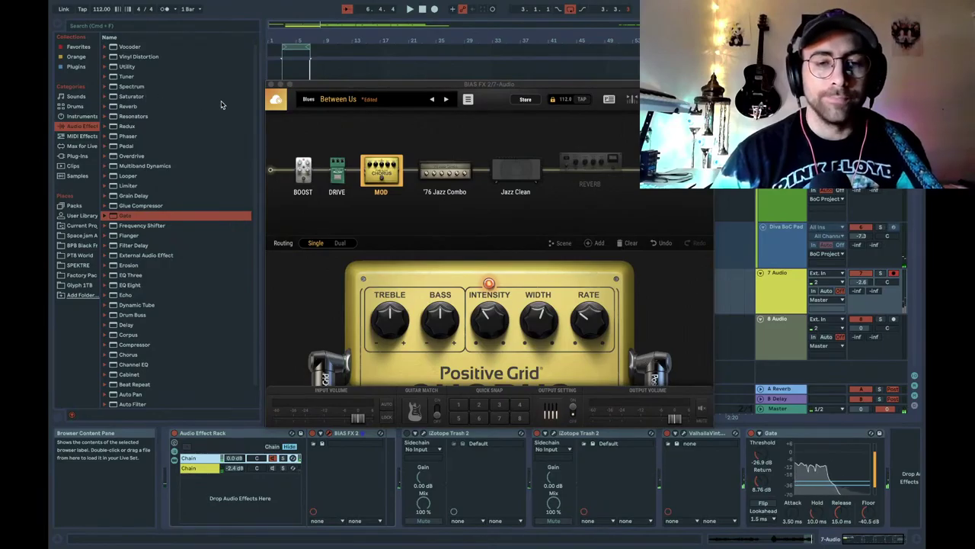
pyautogui.click(271, 84)
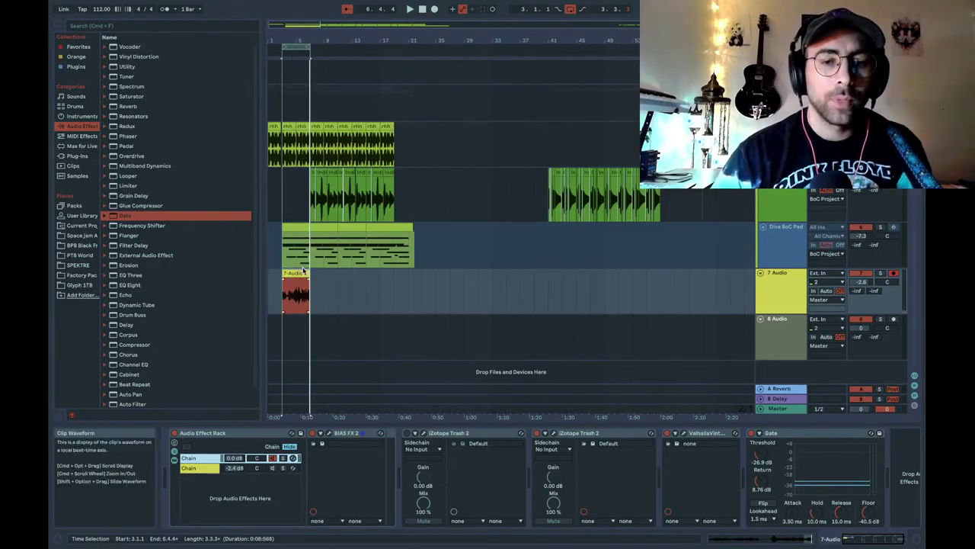
# Move the guitar clip on 7 Audio from bar 3 to bar 33 and switch off the arrangement loop
pyautogui.moveTo(291, 296); pyautogui.dragTo(507, 297)
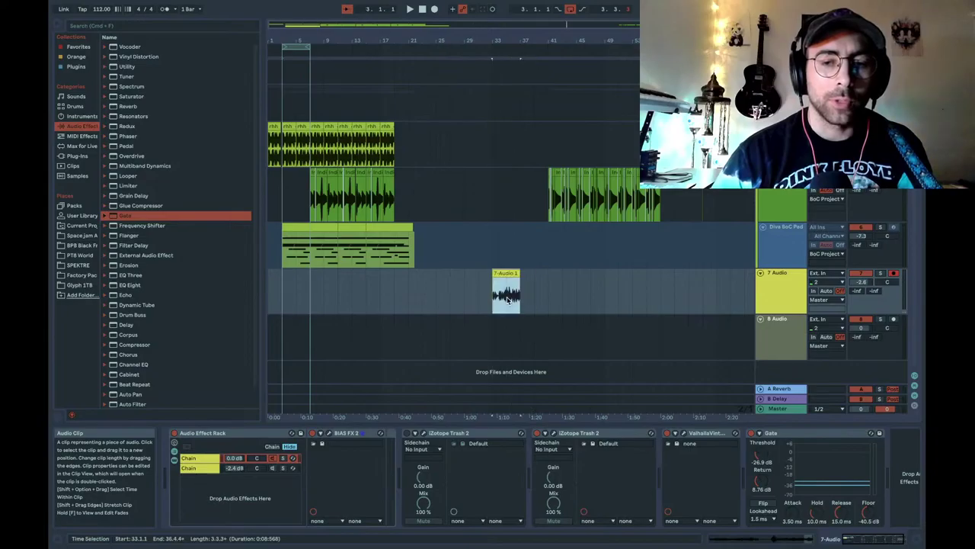
pyautogui.rightClick(293, 47)
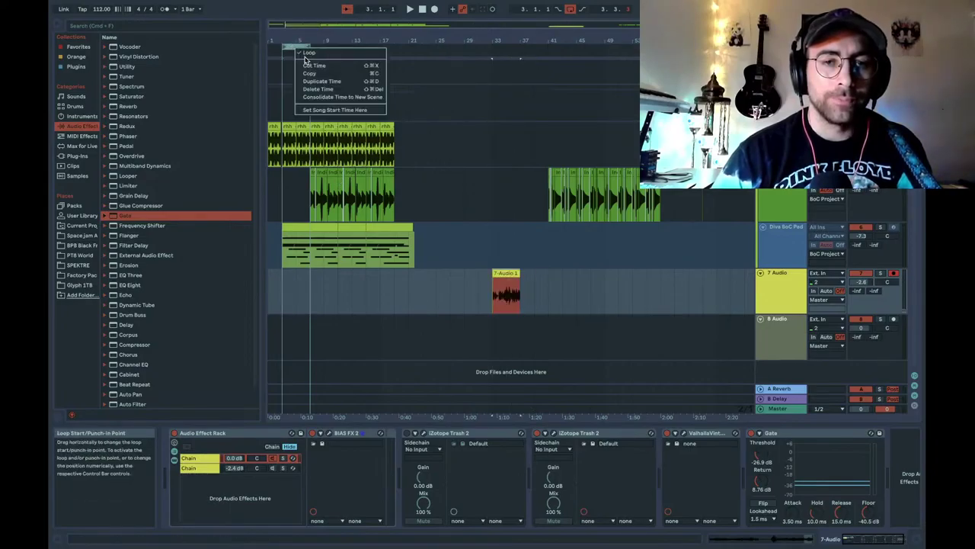
pyautogui.click(328, 53)
# Play the arrangement from bar 1 while auditioning live guitar on 7 Audio with Auto monitoring, and return monitoring to Off
pyautogui.click(269, 294)
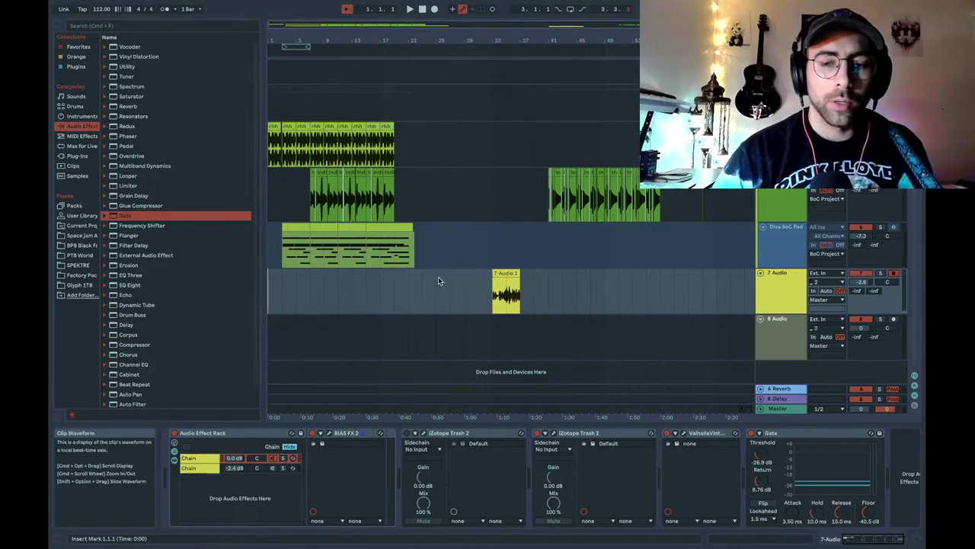
pyautogui.keyDown('shift'); pyautogui.click(383, 302); pyautogui.keyUp('shift')
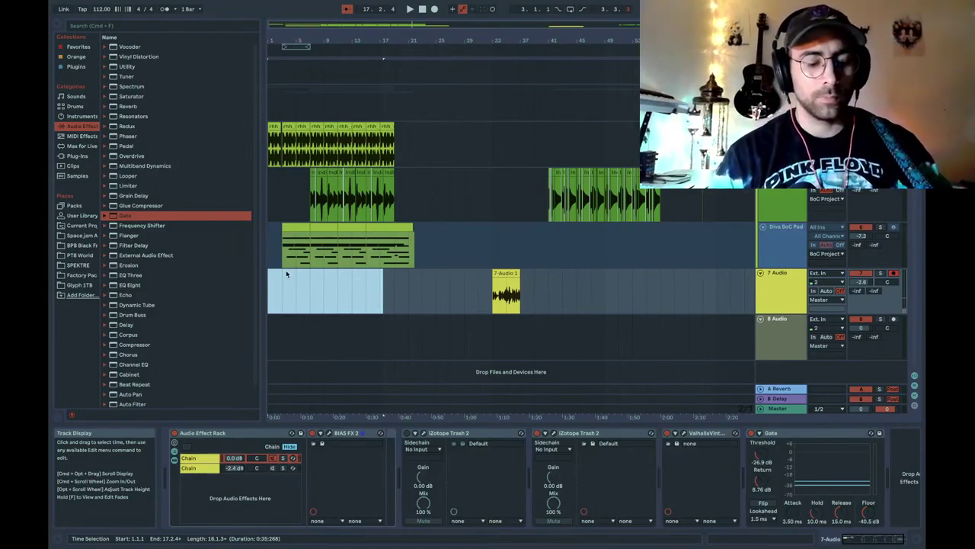
pyautogui.moveTo(274, 297); pyautogui.dragTo(378, 297)
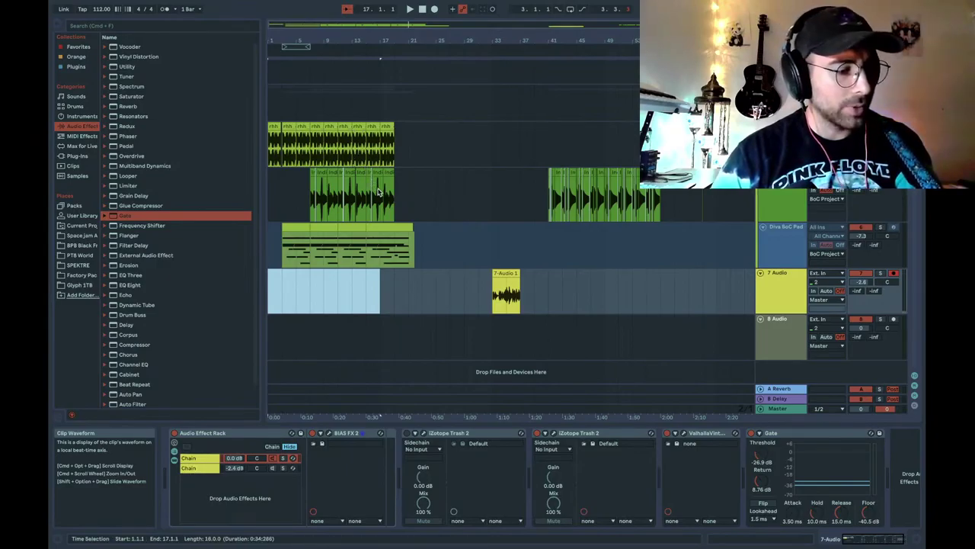
pyautogui.press('space')
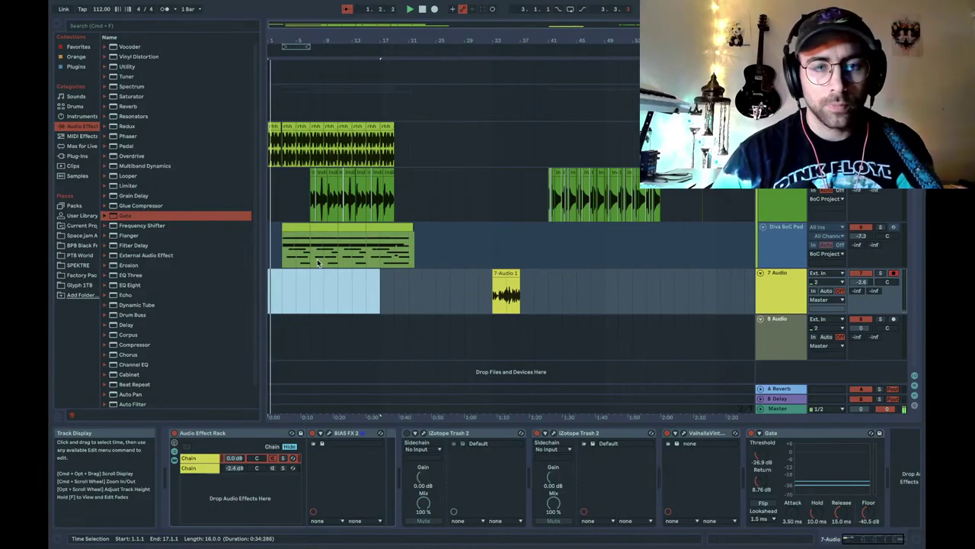
pyautogui.press('+')
pyautogui.press('+')
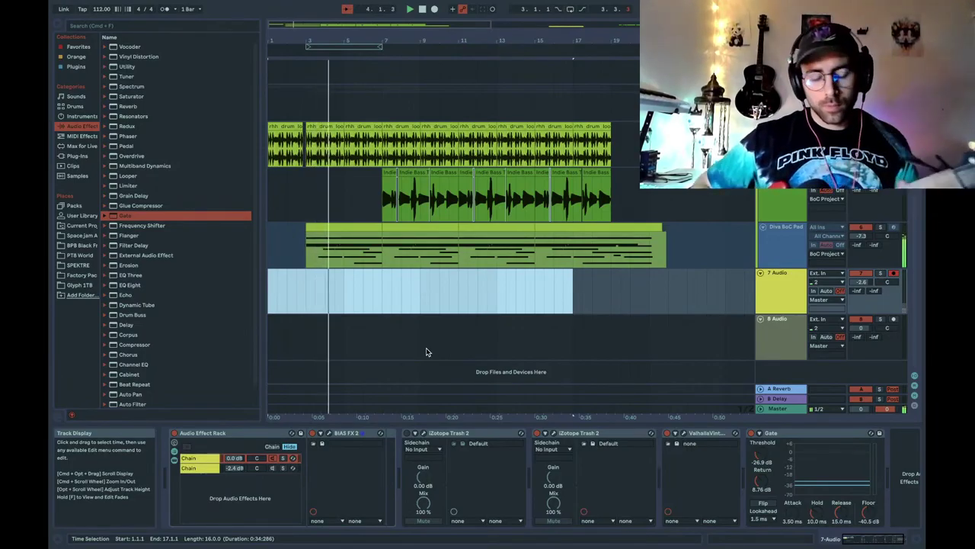
pyautogui.click(828, 291)
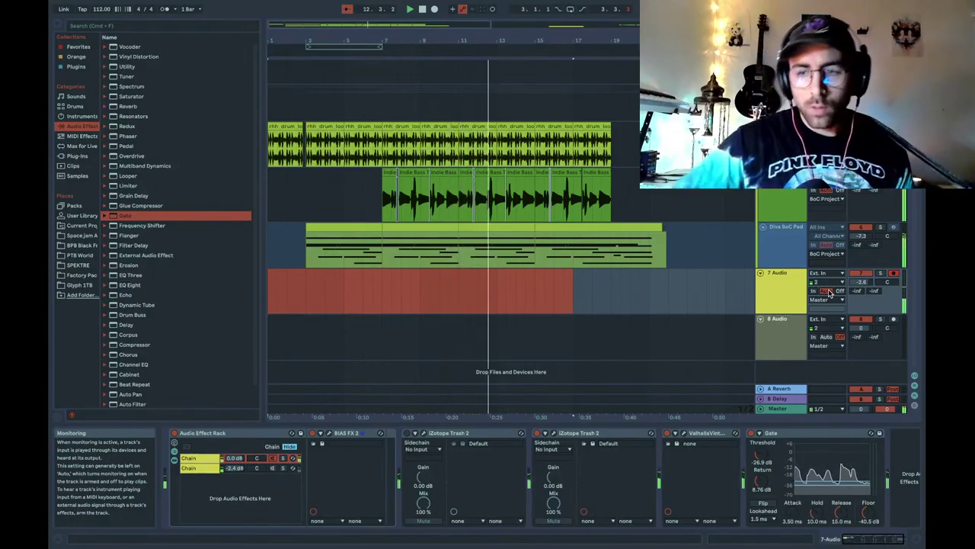
pyautogui.click(838, 291)
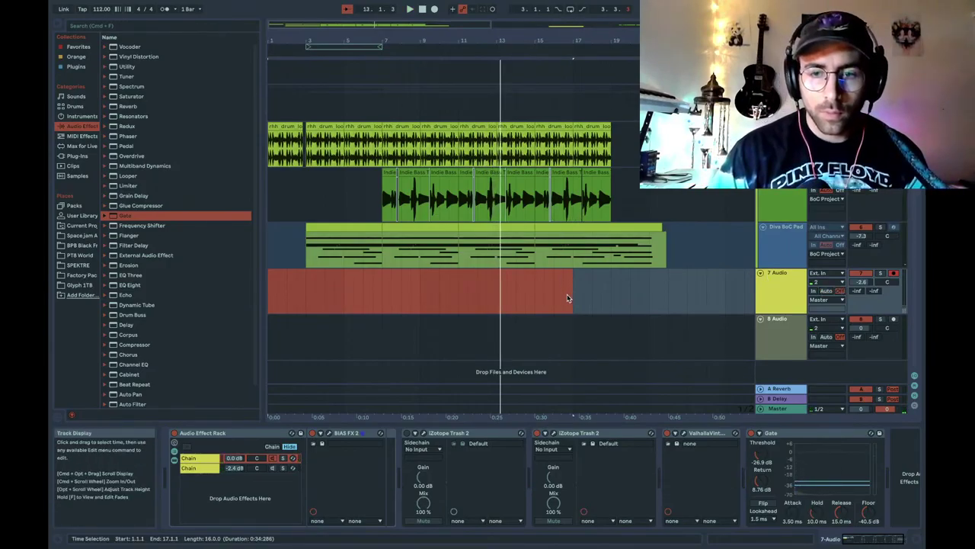
# Select bars 1 to 19 on 7 Audio, up to the end of the drum and bass clips, and loop that range
pyautogui.click(595, 288)
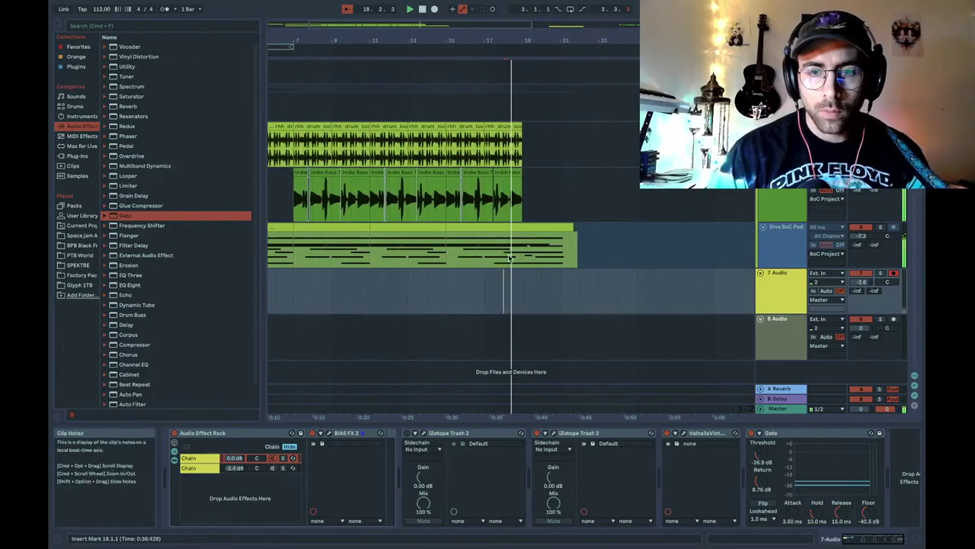
pyautogui.click(514, 287)
pyautogui.press('space')
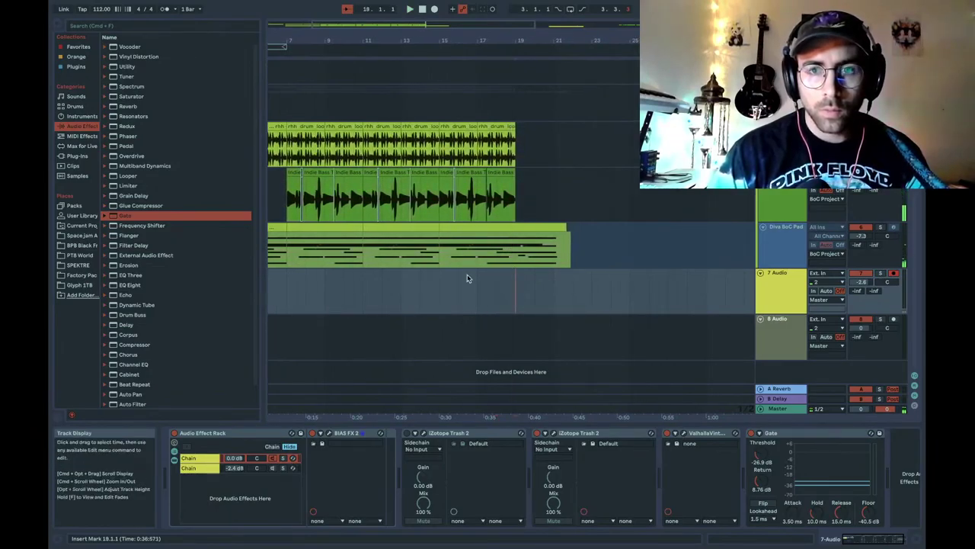
pyautogui.hscroll(-5, 457, 278)
pyautogui.keyDown('shift'); pyautogui.click(270, 299); pyautogui.keyUp('shift')
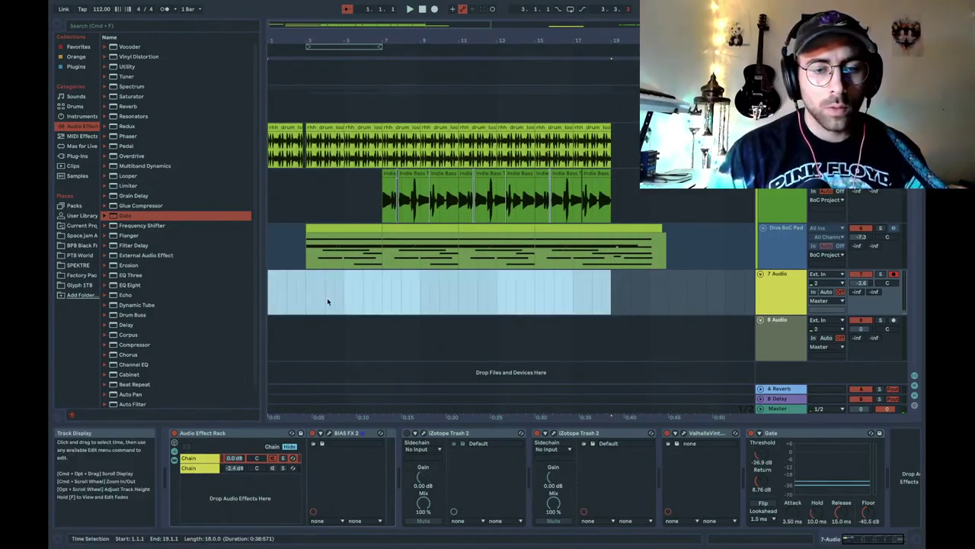
pyautogui.press('super+l')
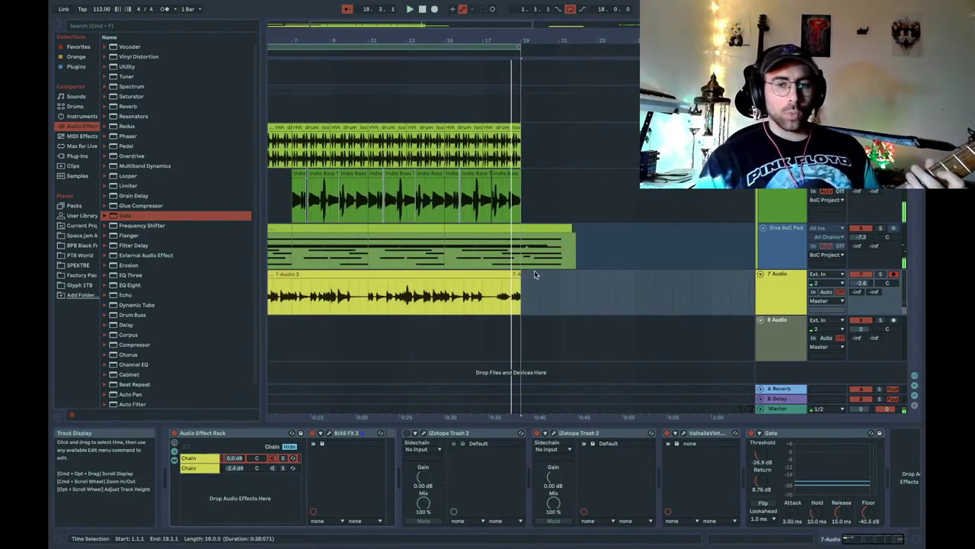
# Split the recorded guitar clip at bar 15 and move the piece from bars 15 to 19 beyond the loop's end
pyautogui.press('space')
pyautogui.moveTo(520, 293); pyautogui.dragTo(416, 293)
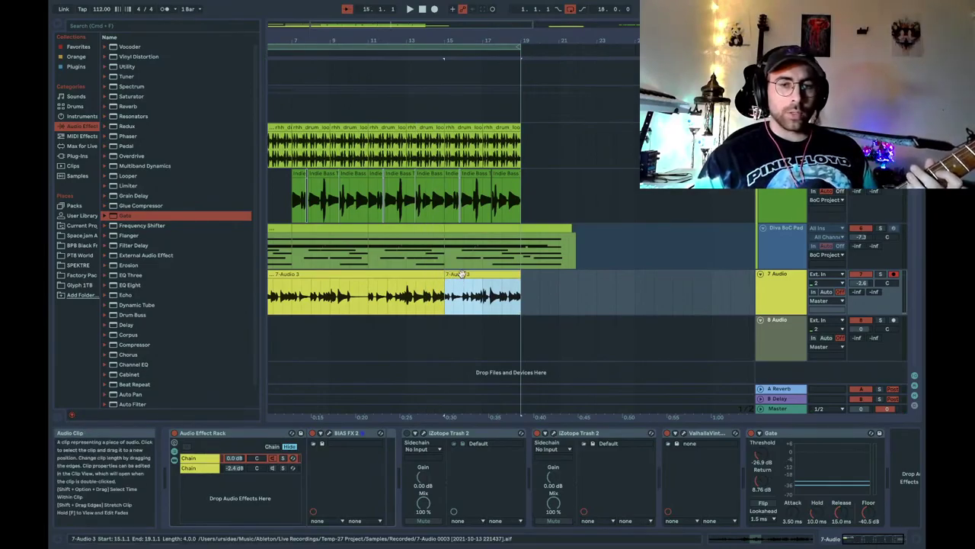
pyautogui.moveTo(462, 279); pyautogui.dragTo(605, 278)
# Record new guitar takes on 7 Audio over the looped bars 1 to 19
pyautogui.click(398, 296)
pyautogui.hscroll(-5, 365, 153)
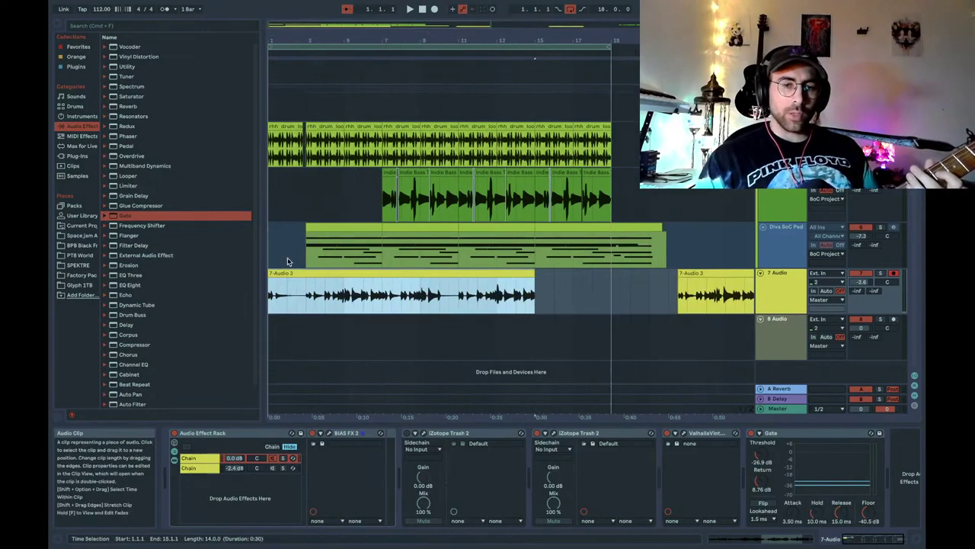
pyautogui.click(435, 9)
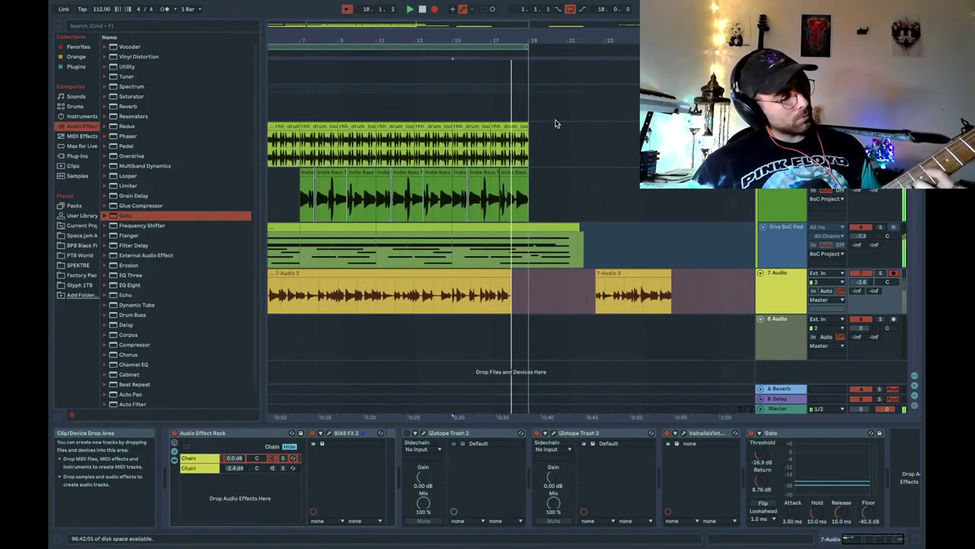
pyautogui.press('space')
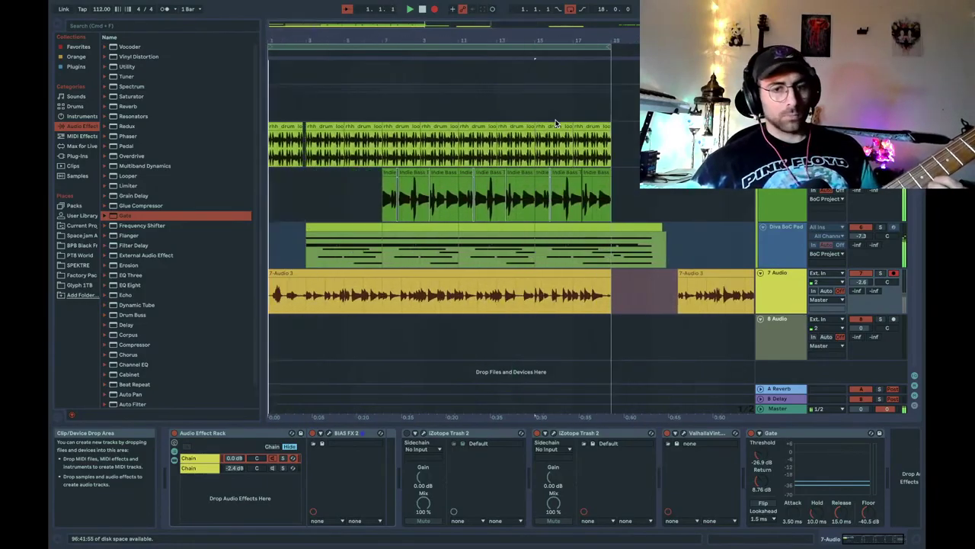
pyautogui.press('space')
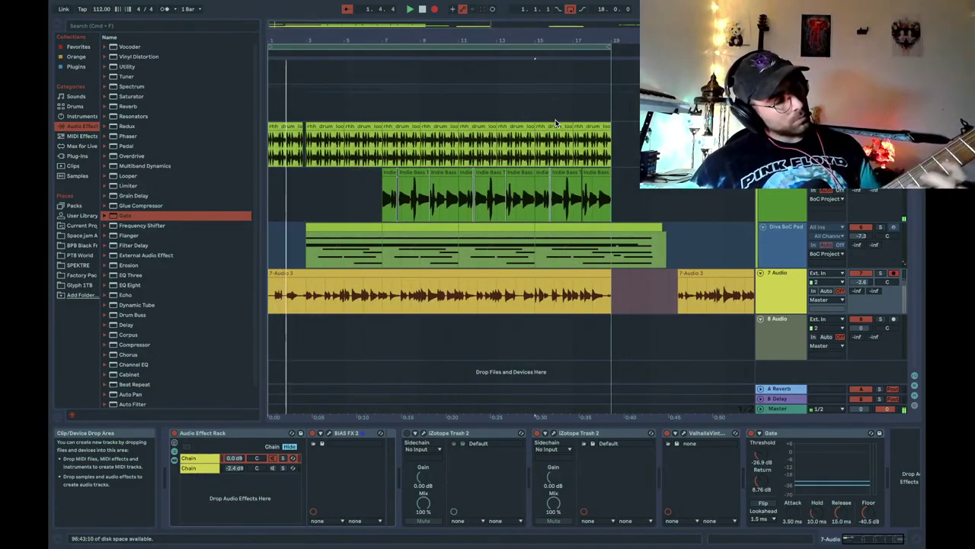
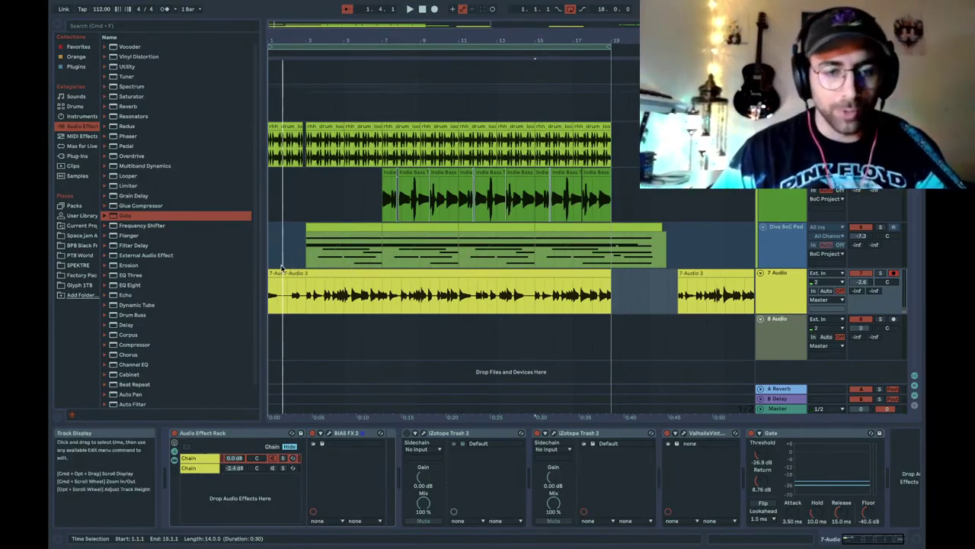
# Trim the new guitar clip's start to just before bar 15 and shift the clip so its first note falls on bar 15
pyautogui.click(346, 272)
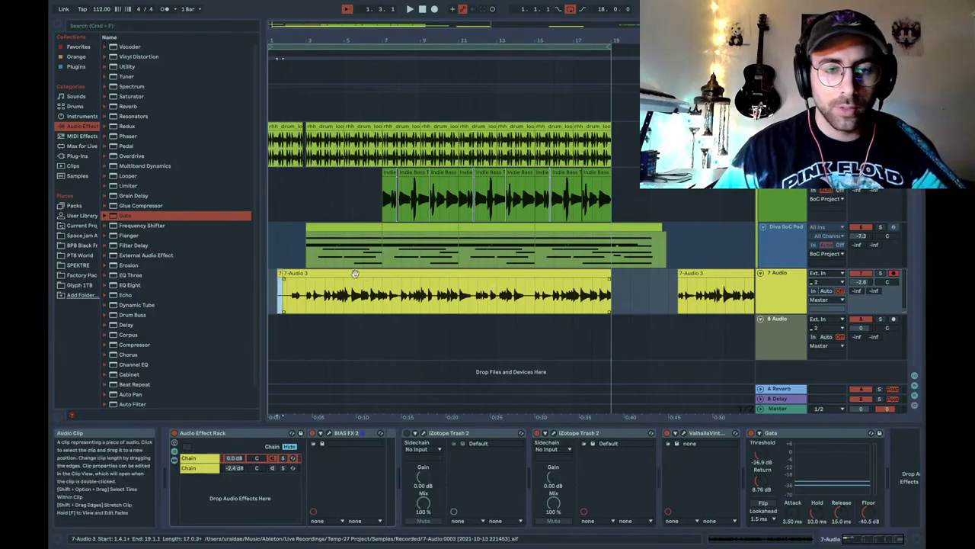
pyautogui.moveTo(278, 283); pyautogui.dragTo(531, 284)
pyautogui.scroll(10, 541, 290)
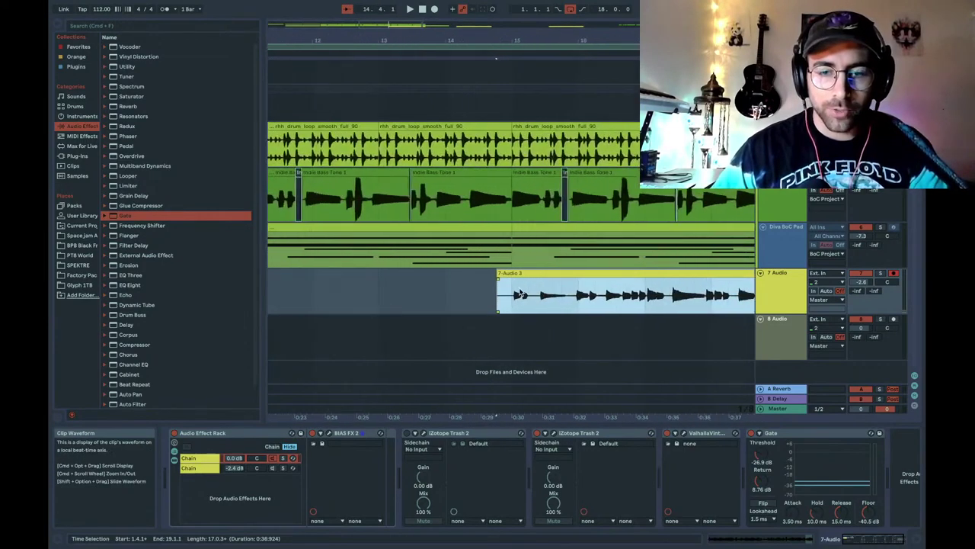
pyautogui.moveTo(464, 278); pyautogui.dragTo(406, 287)
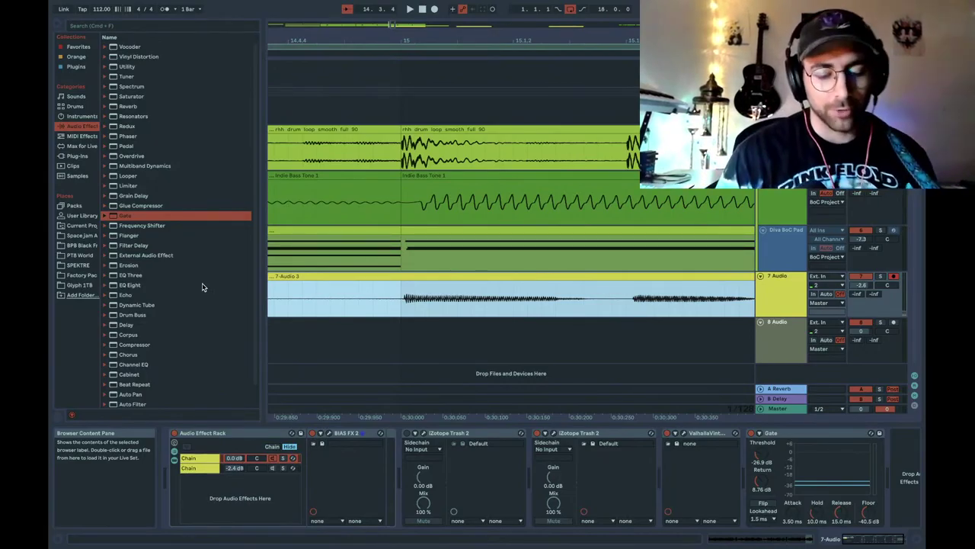
# Trim away the silence before the guitar clip's first note so the clip starts exactly at 15.1.1
pyautogui.scroll(-1, 202, 287)
pyautogui.scroll(-5, 305, 289)
pyautogui.click(396, 279)
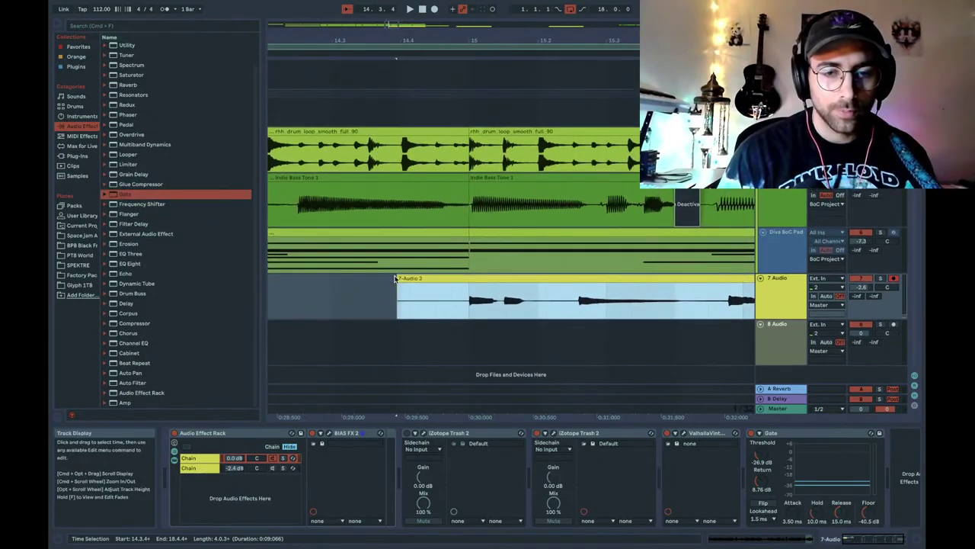
pyautogui.moveTo(396, 278); pyautogui.dragTo(467, 293)
# Play the trimmed guitar clip from bar 15 and reactivate the rack's empty chain
pyautogui.press('space')
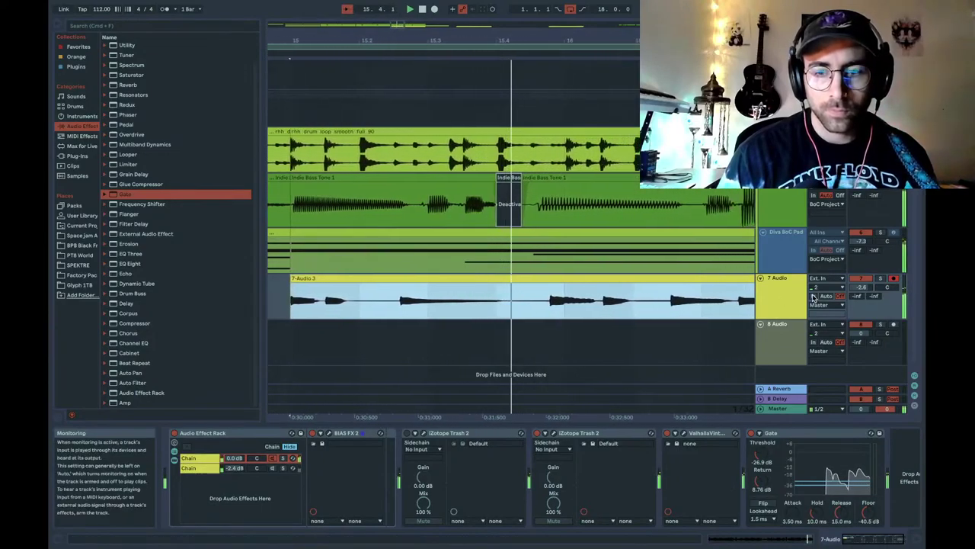
pyautogui.click(276, 470)
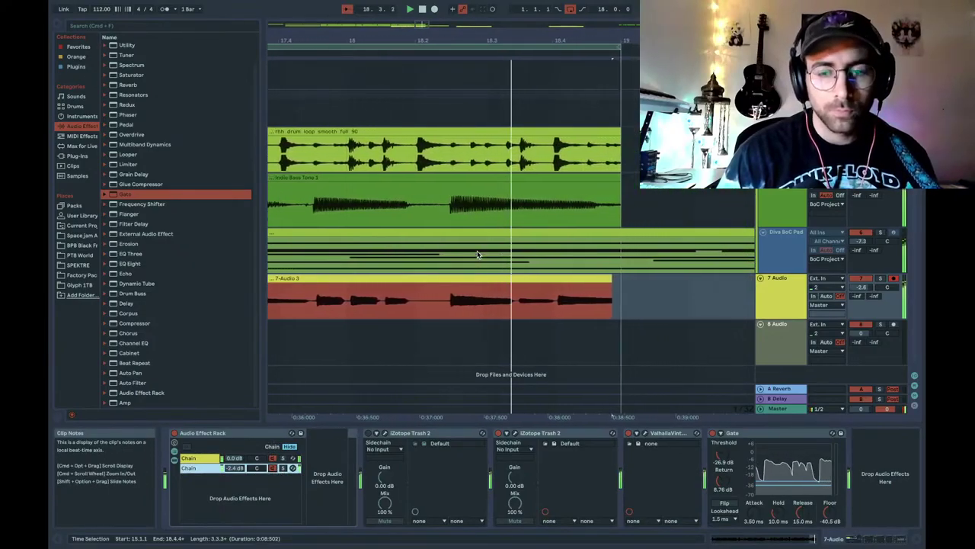
# Extend the guitar clip's end to 19.1.1 so it spans four full bars
pyautogui.scroll(-5, 488, 256)
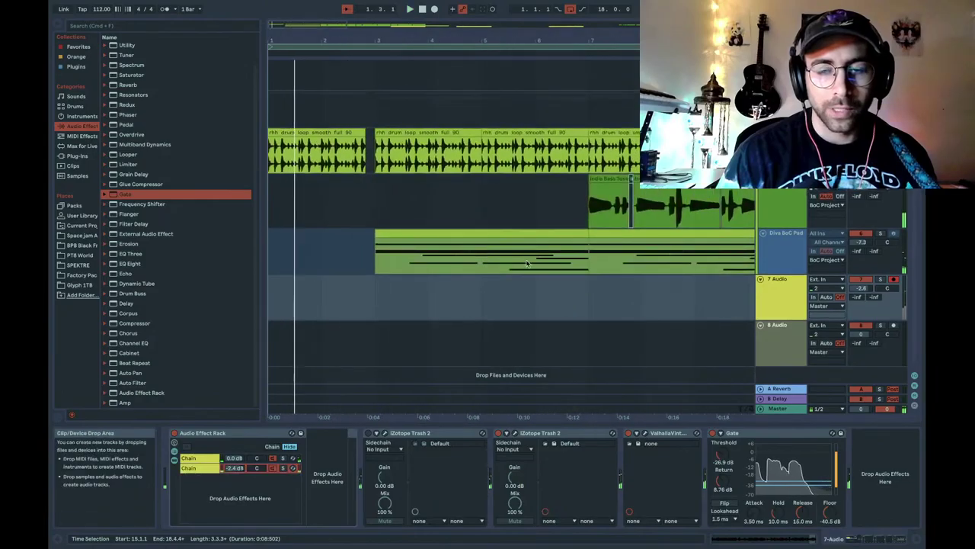
pyautogui.scroll(10, 628, 272)
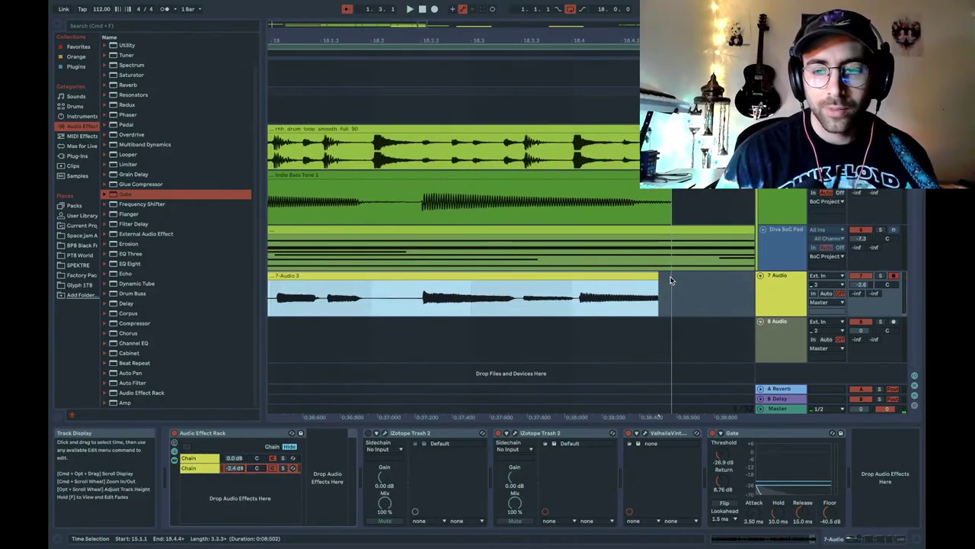
pyautogui.moveTo(629, 272); pyautogui.dragTo(669, 275)
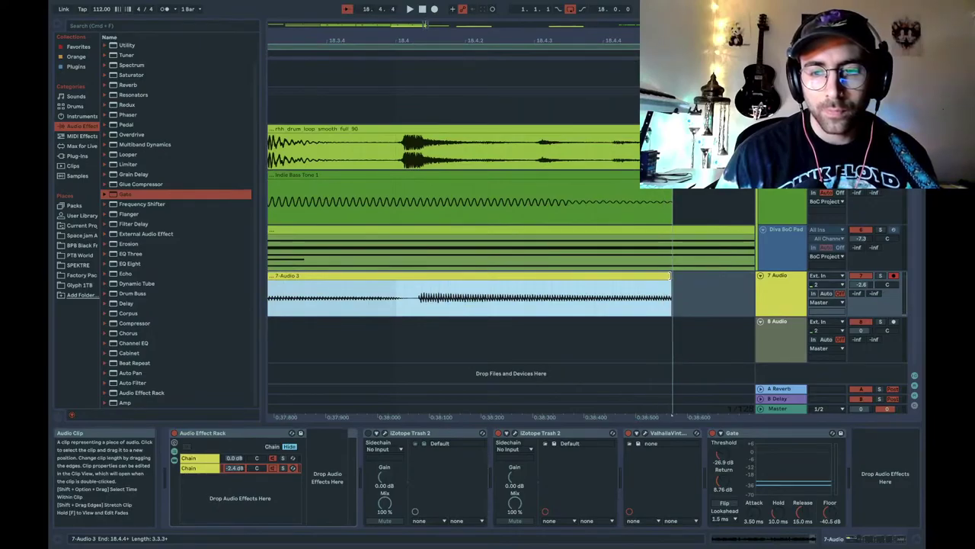
pyautogui.scroll(-8, 722, 268)
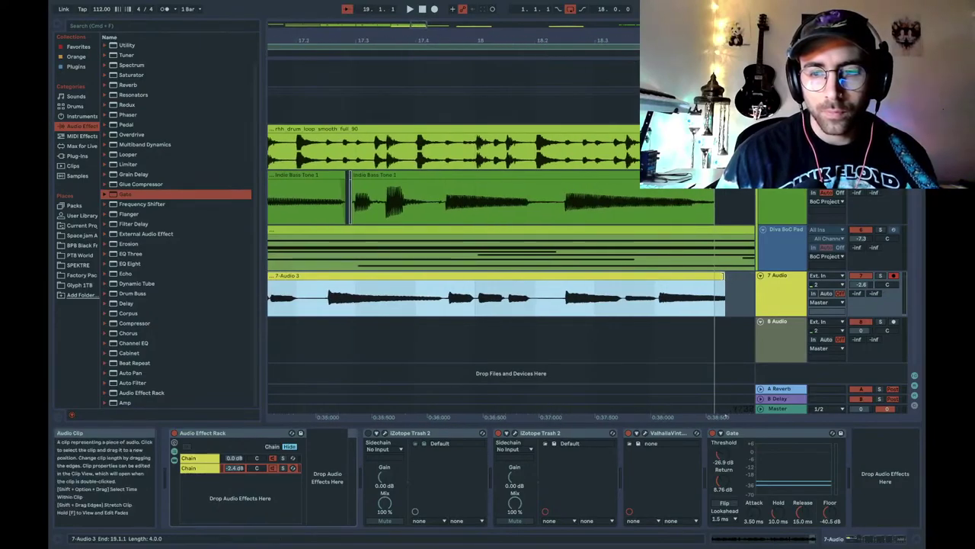
# Extend the guitar clip's end to 19.1.4, loop the clip's span from 15.1.1 and play it
pyautogui.moveTo(725, 275); pyautogui.dragTo(748, 276)
pyautogui.scroll(-8, 748, 276)
pyautogui.click(509, 295)
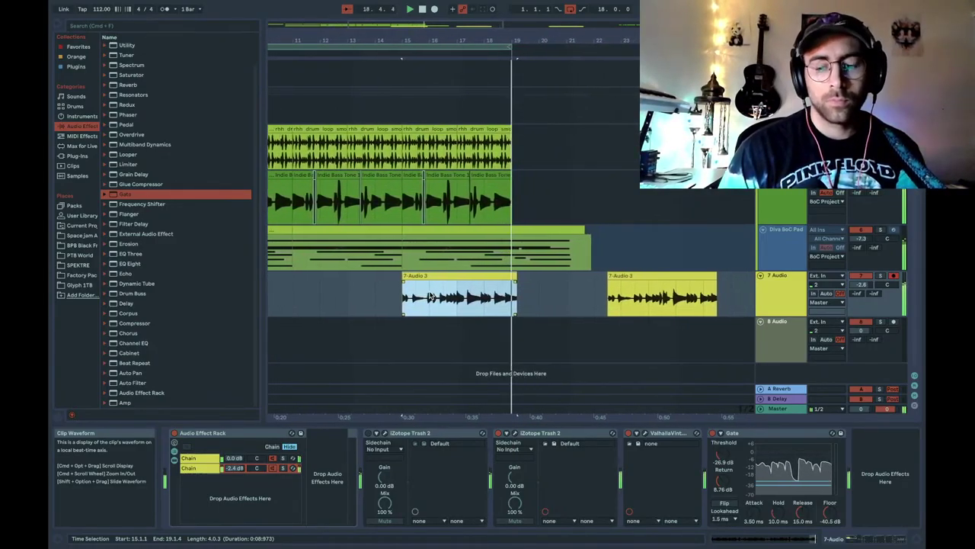
pyautogui.hscroll(5, 429, 295)
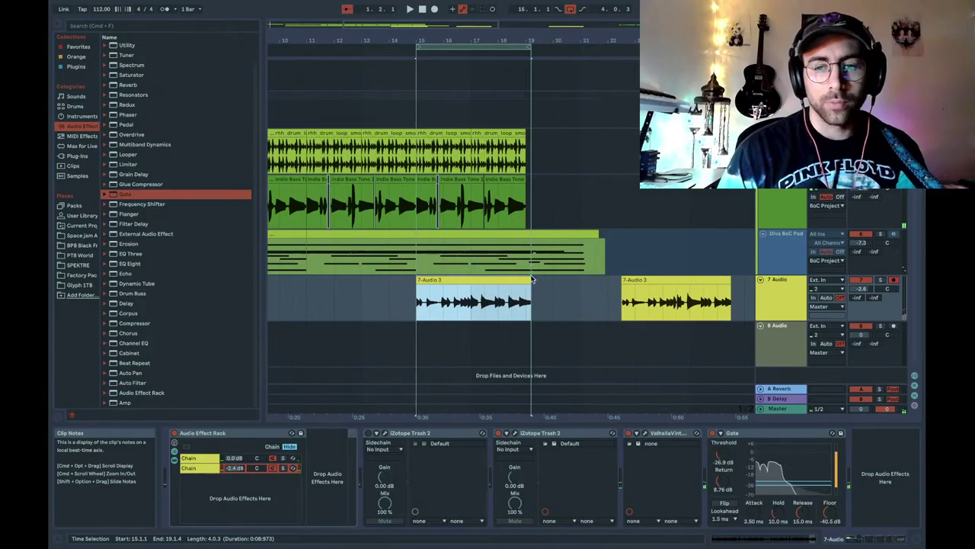
pyautogui.press('space')
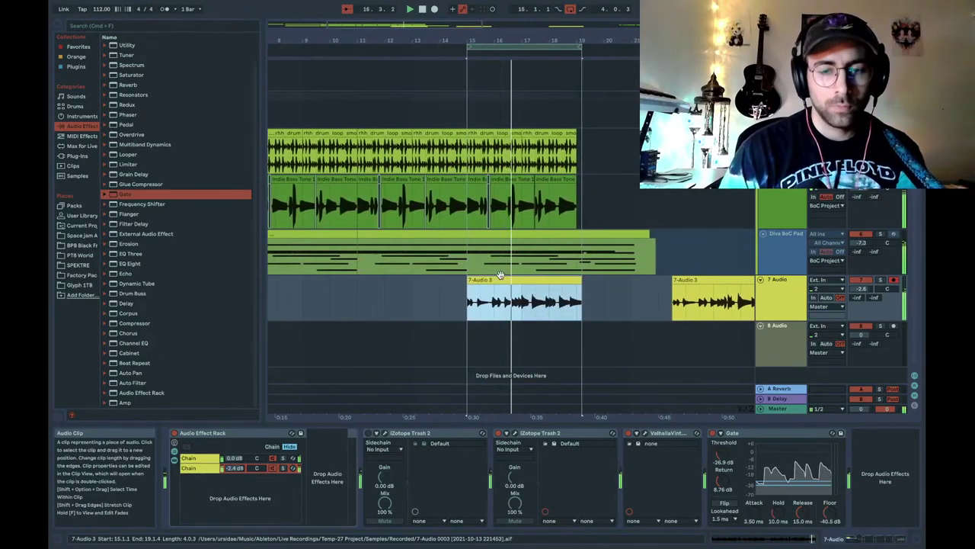
# Shorten the loop to four bars by moving its end to 19.1.1 while listening to the guitar part
pyautogui.scroll(3, 497, 290)
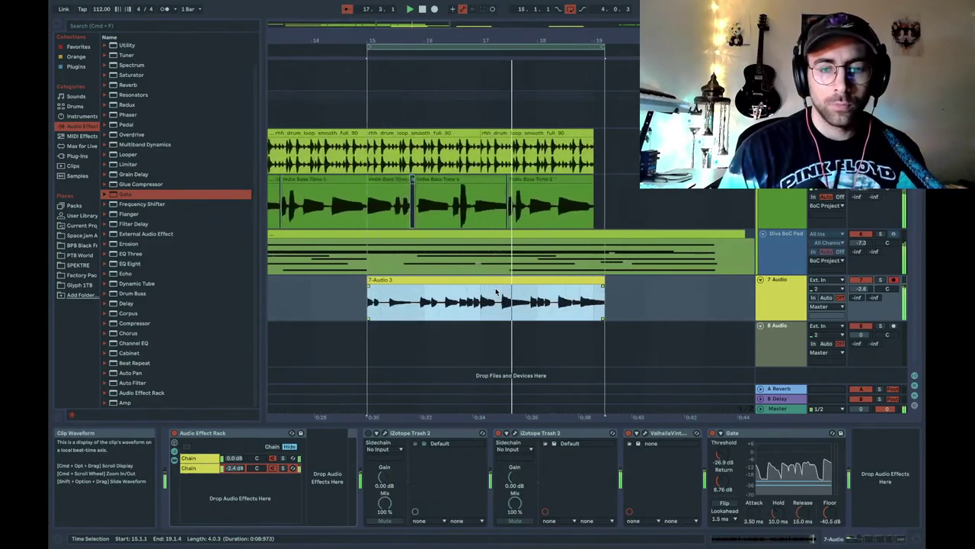
pyautogui.scroll(3, 497, 289)
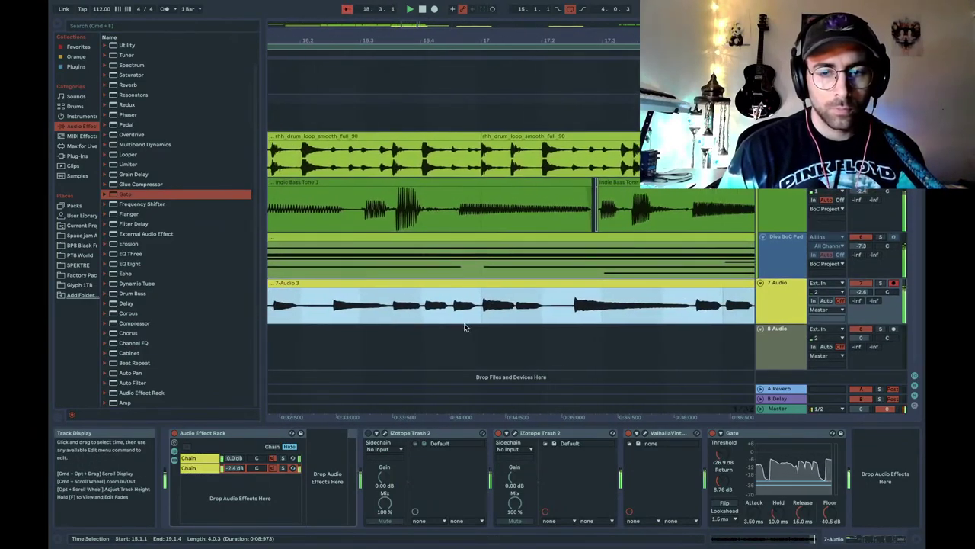
pyautogui.scroll(-6, 465, 327)
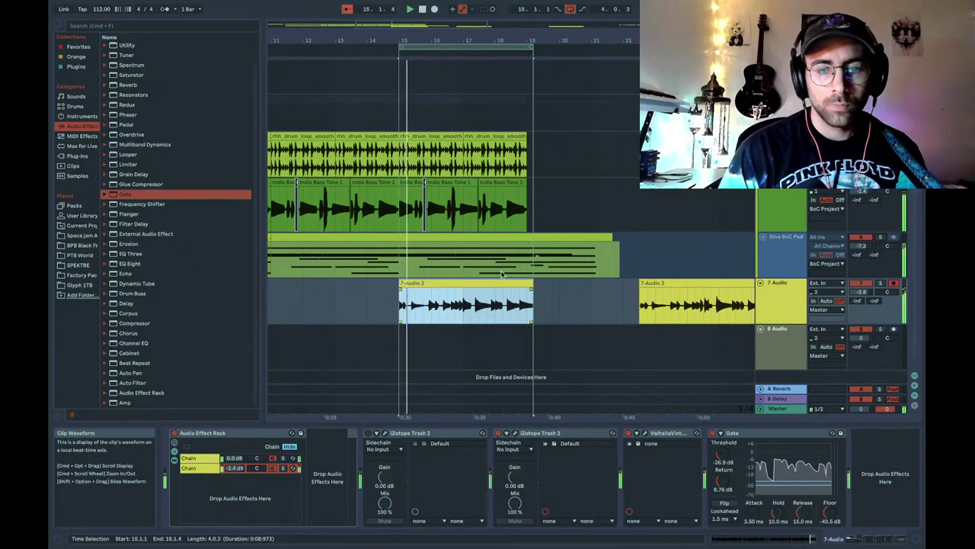
pyautogui.moveTo(533, 47); pyautogui.dragTo(524, 47)
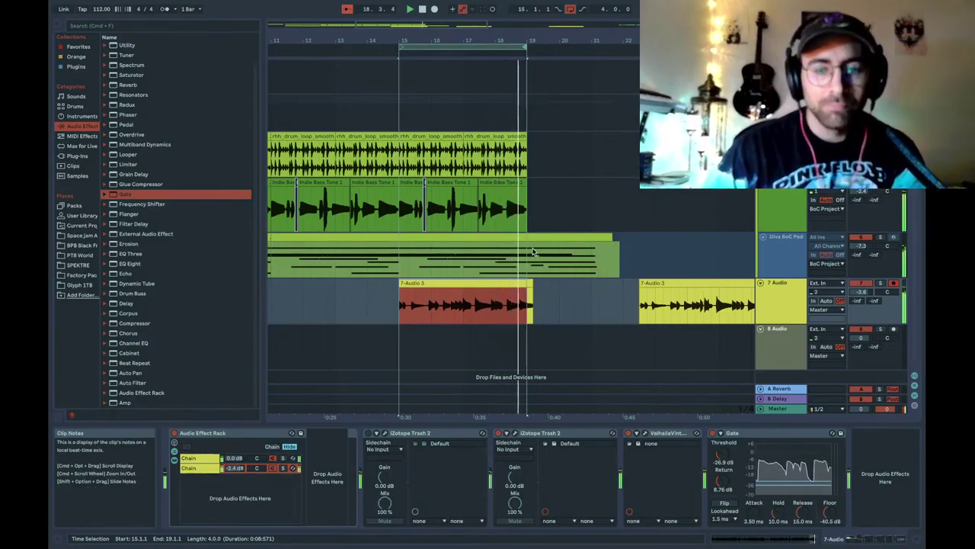
pyautogui.press('space')
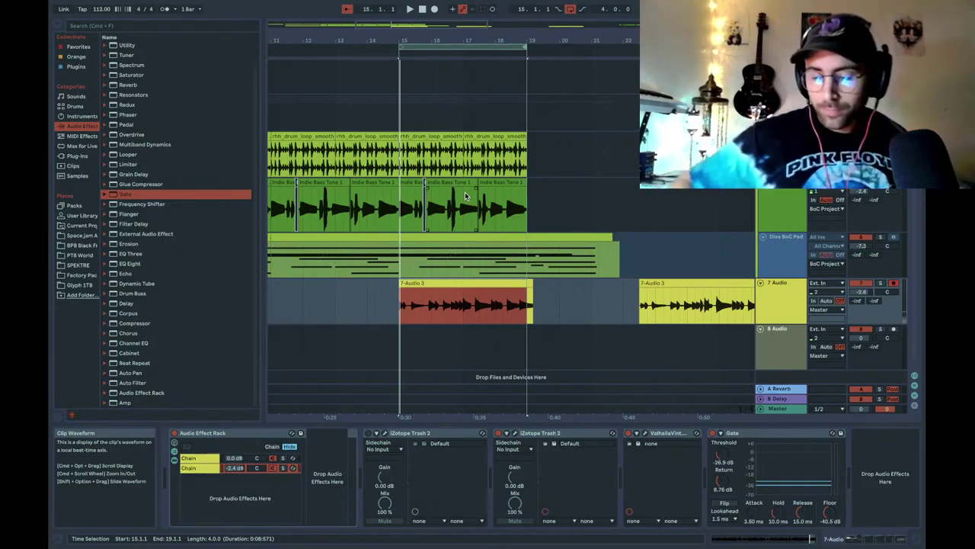
# Move the spare guitar clip lying after bar 22 further along the 7 Audio track to 41.3.1
pyautogui.click(494, 292)
pyautogui.scroll(4, 397, 305)
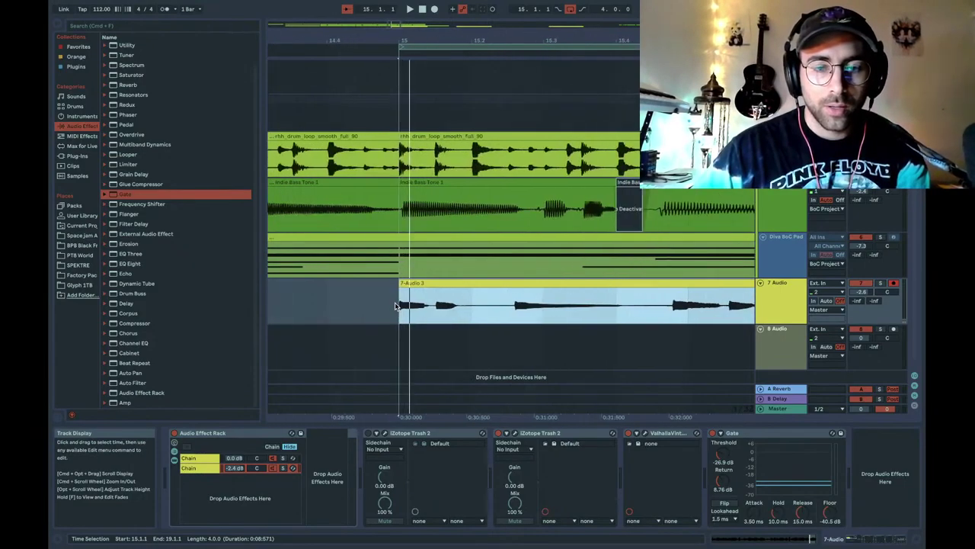
pyautogui.scroll(-6, 395, 305)
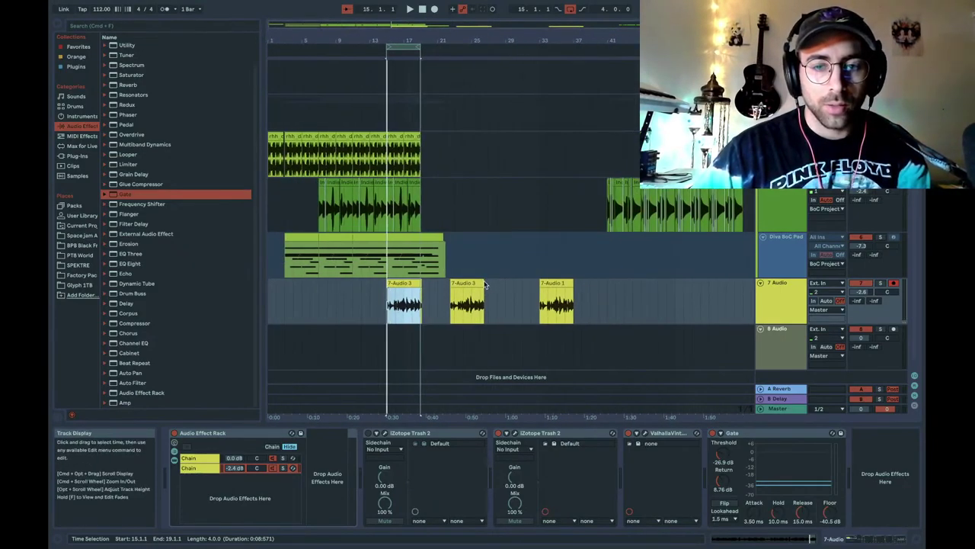
pyautogui.click(467, 305)
pyautogui.press('super+d')
pyautogui.moveTo(531, 287); pyautogui.dragTo(658, 288)
pyautogui.scroll(5, 397, 313)
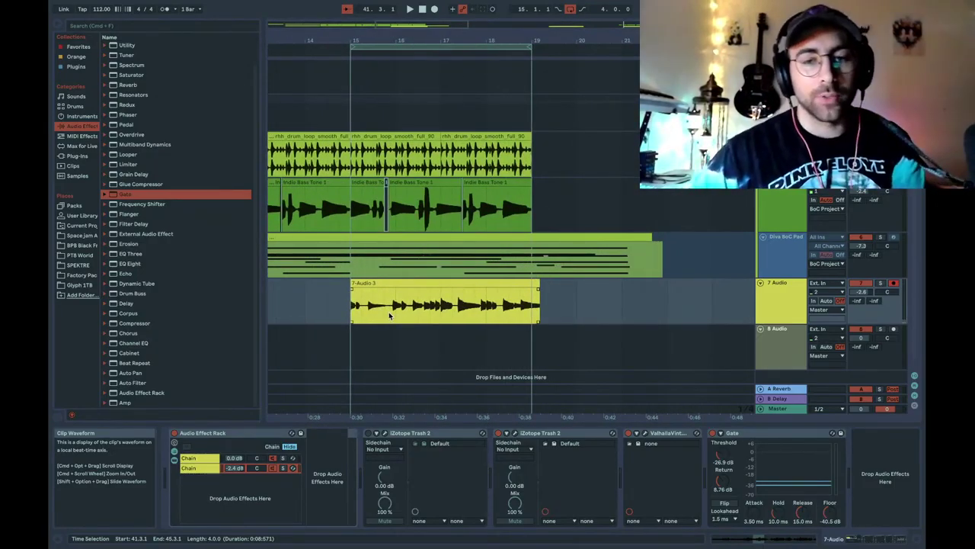
pyautogui.scroll(-4, 394, 306)
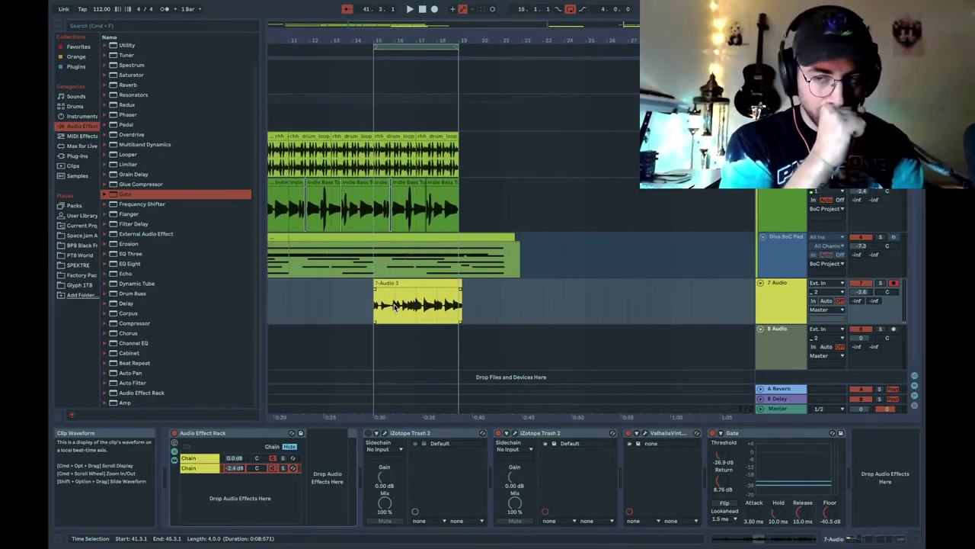
pyautogui.click(375, 341)
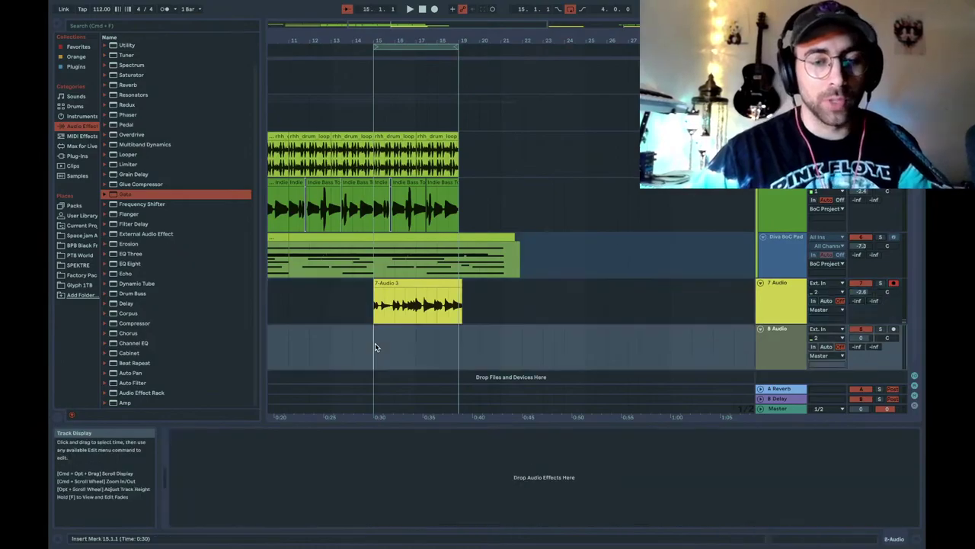
pyautogui.hscroll(-5, 383, 292)
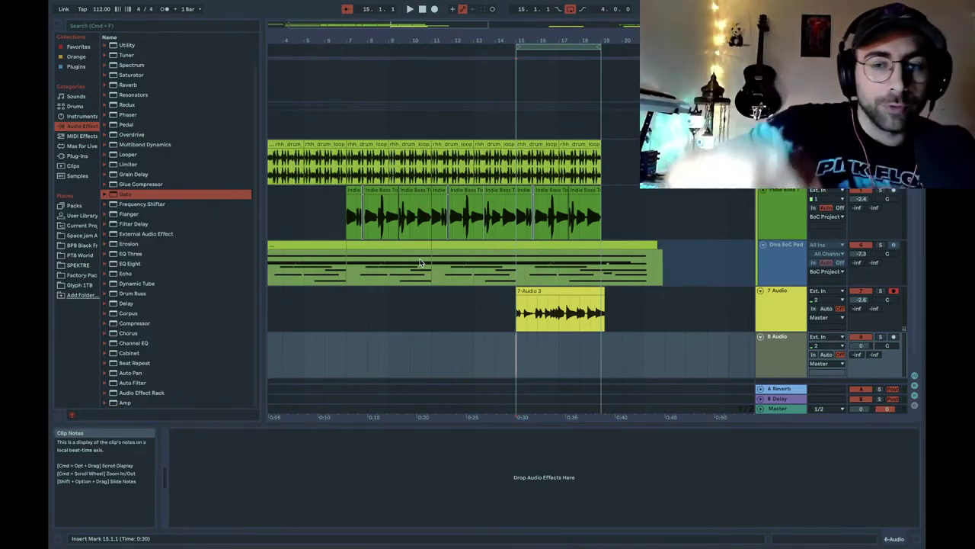
# Switch the 7 Audio track's monitoring to Auto and back to Off
pyautogui.click(532, 292)
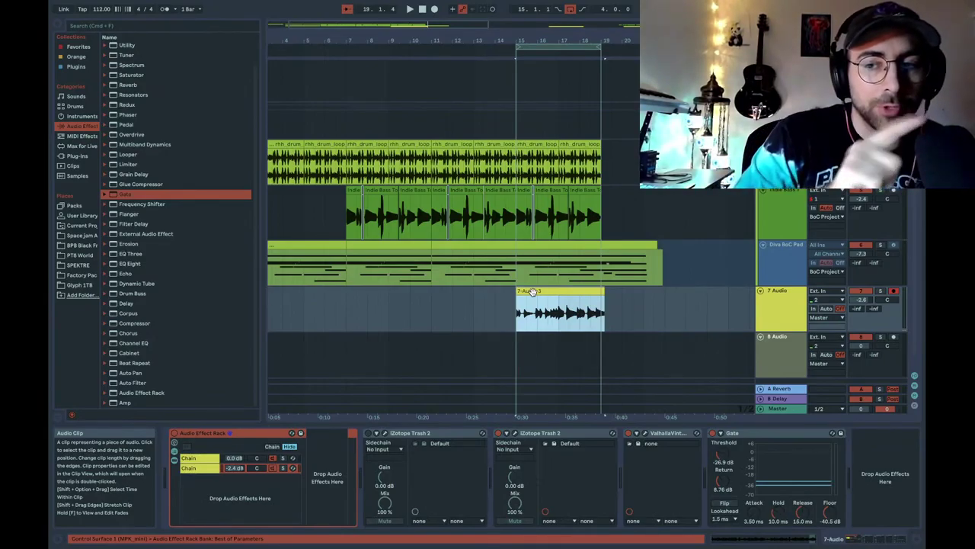
pyautogui.click(829, 308)
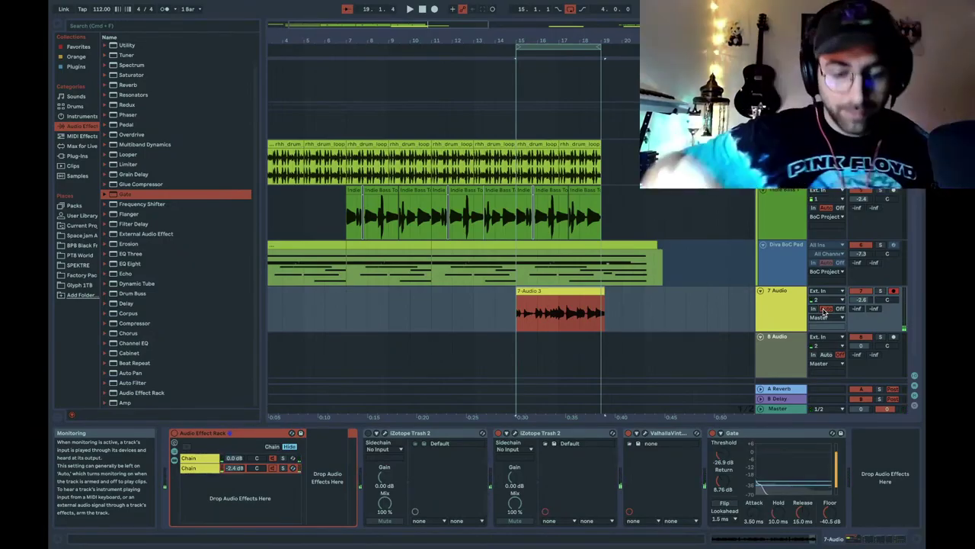
pyautogui.click(840, 308)
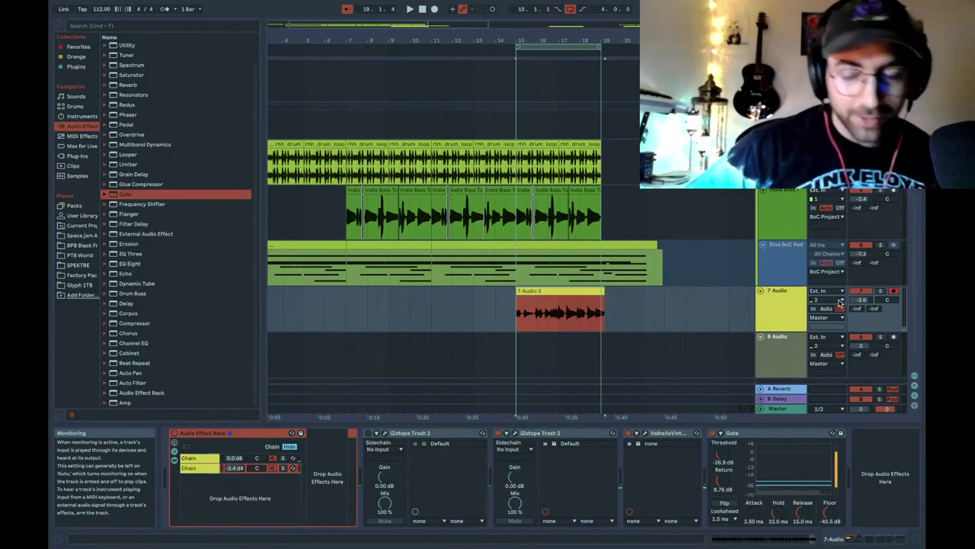
# Trim the guitar clip's end back to 19.1.1 so it spans exactly four bars from bar 15
pyautogui.click(601, 297)
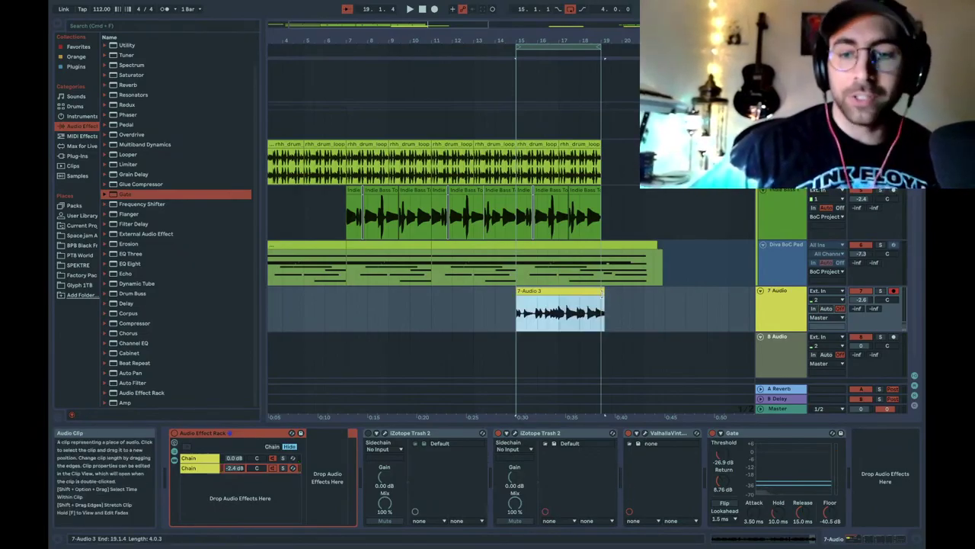
pyautogui.click(585, 294)
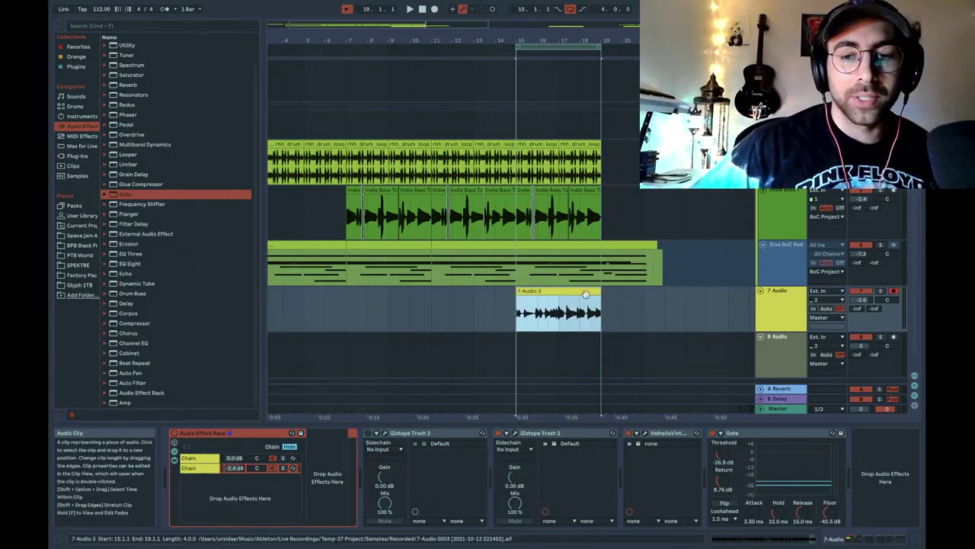
pyautogui.click(533, 293)
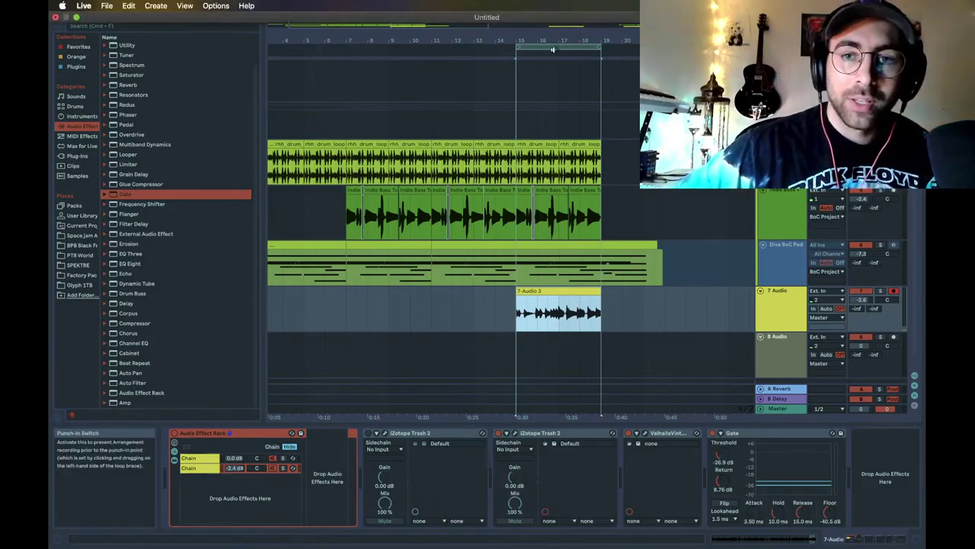
# Turn off the arrangement loop over bars 15 to 19
pyautogui.click(568, 44)
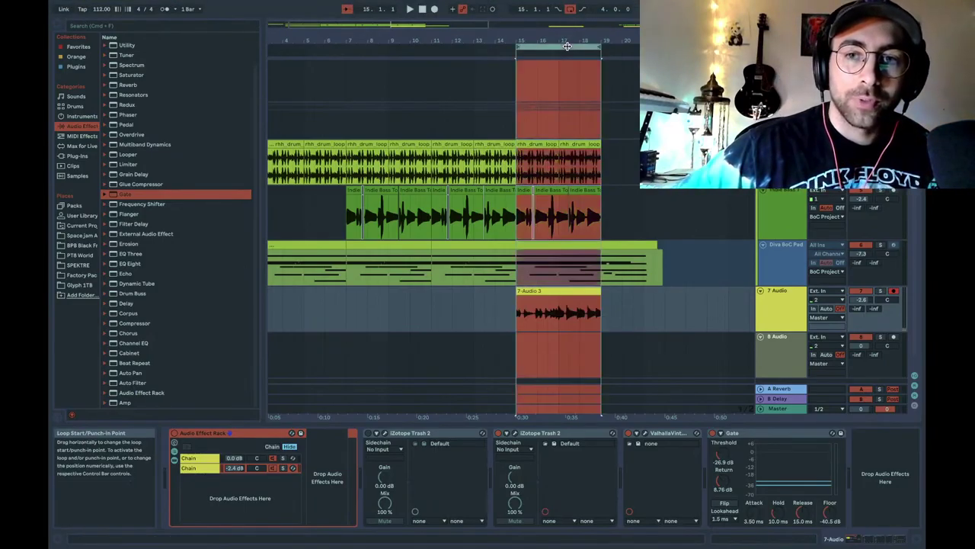
pyautogui.rightClick(582, 45)
pyautogui.click(596, 51)
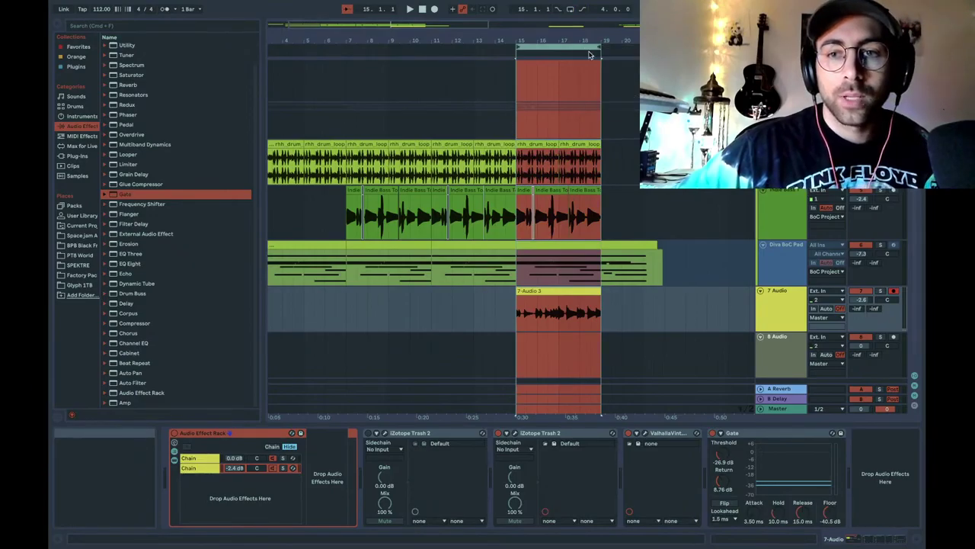
# Duplicate the 7 Audio track together with its guitar clips and effect chain
pyautogui.click(556, 263)
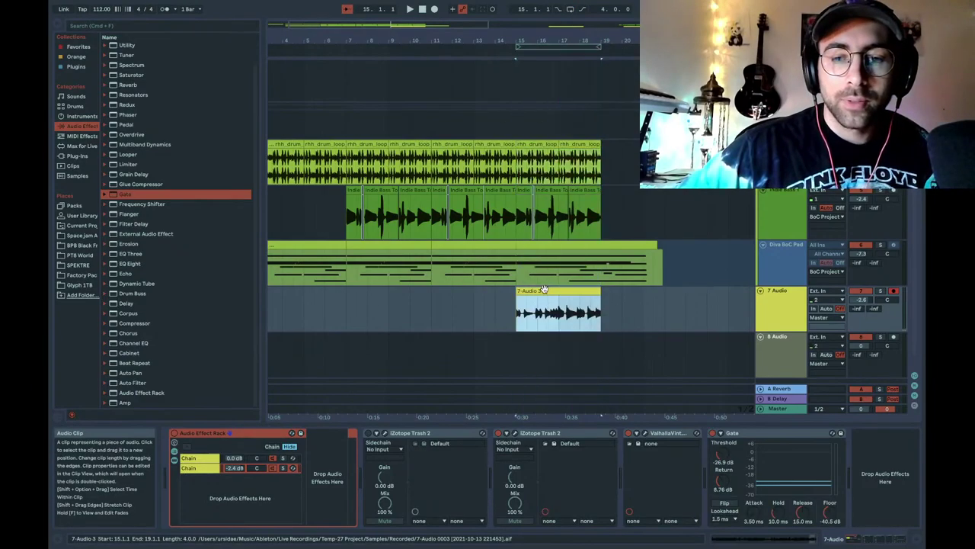
pyautogui.click(516, 358)
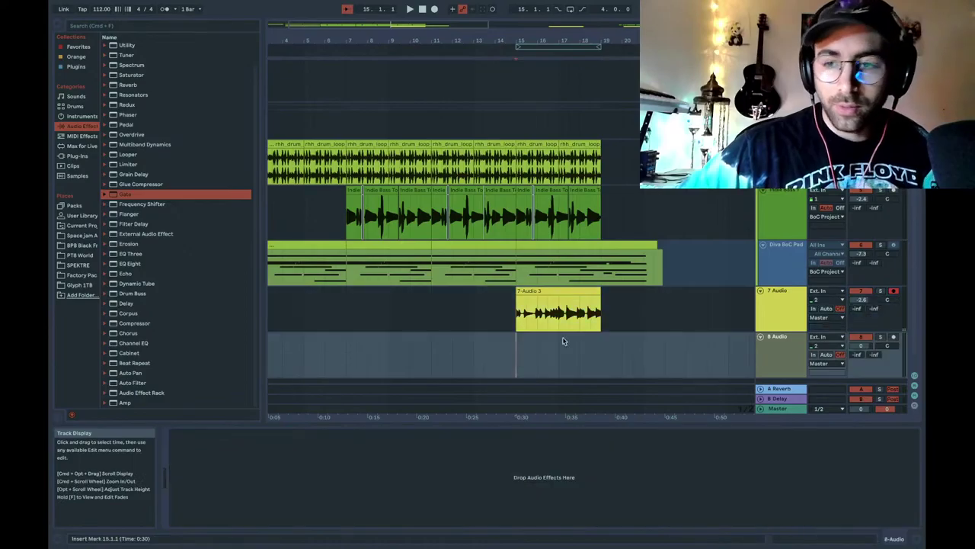
pyautogui.click(762, 319)
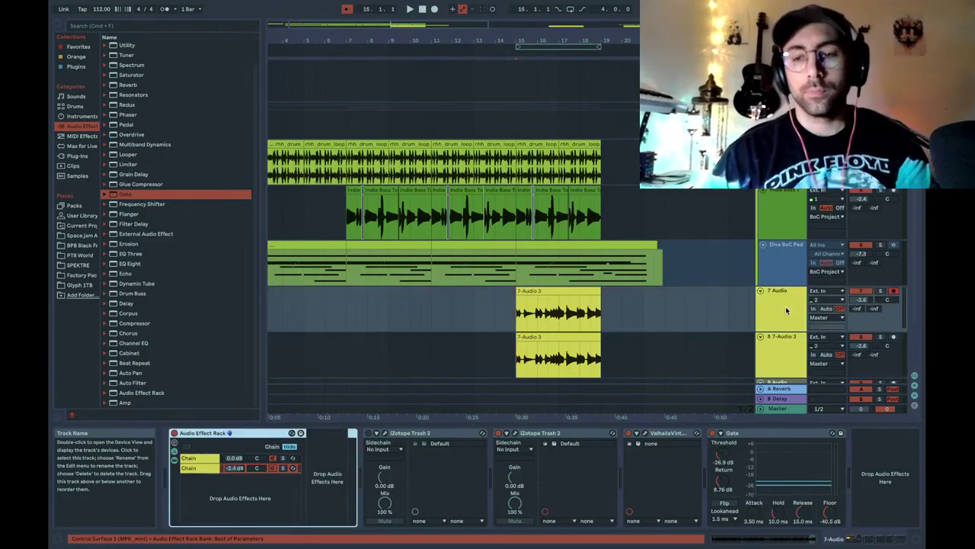
# Rename the original 7 Audio track as Dano Lead
pyautogui.rightClick(790, 308)
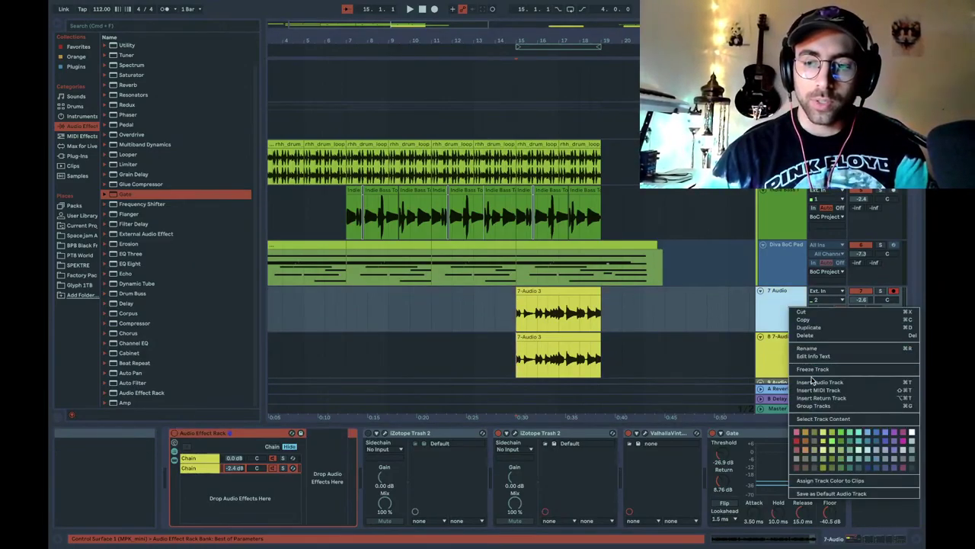
pyautogui.click(812, 348)
pyautogui.write('Dano Lead')
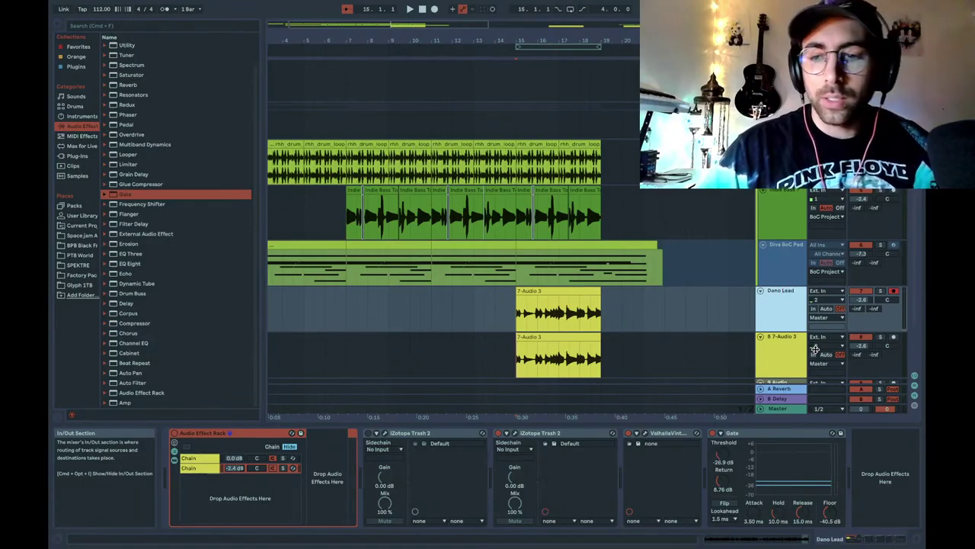
# Rename the duplicated guitar track as Dano Rhythm
pyautogui.click(791, 356)
pyautogui.rightClick(791, 357)
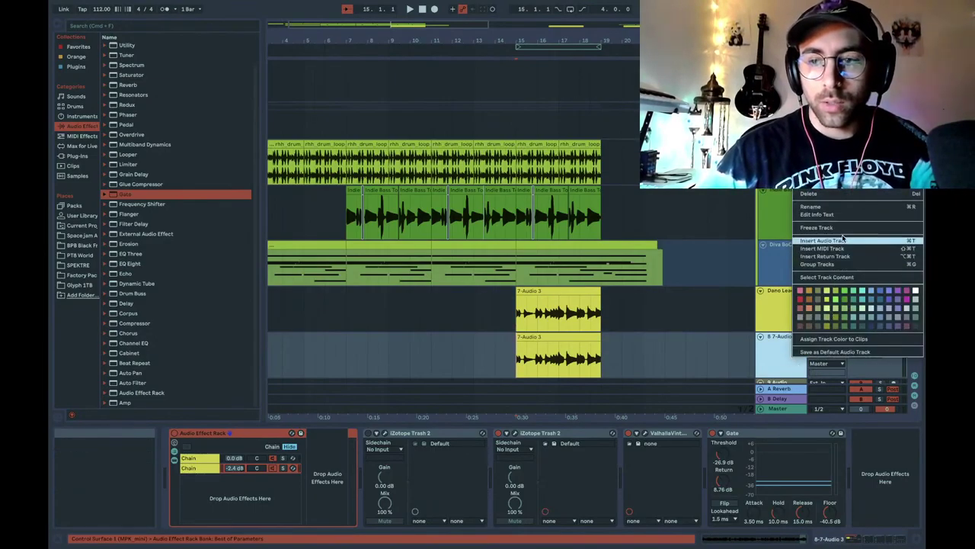
pyautogui.click(829, 206)
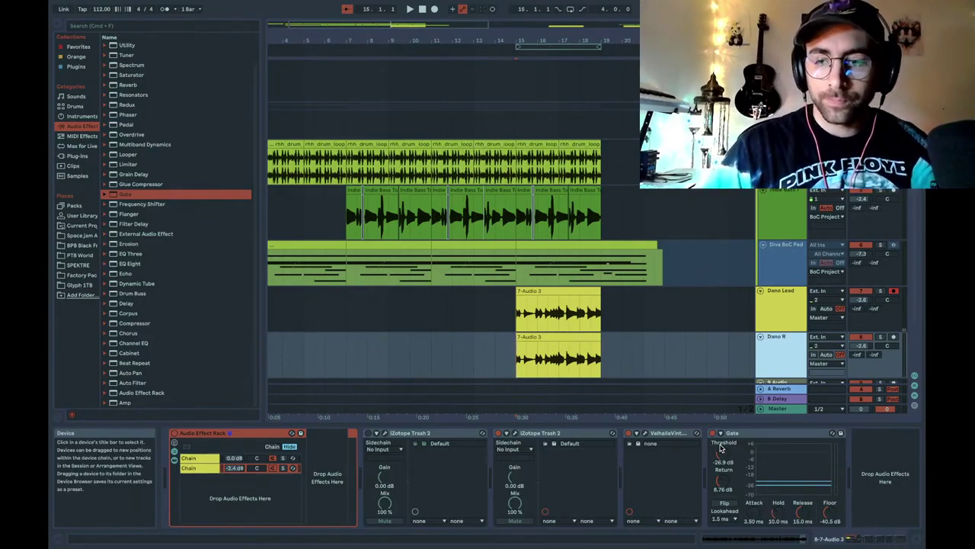
pyautogui.write('Dano Rhythm')
pyautogui.press('Return')
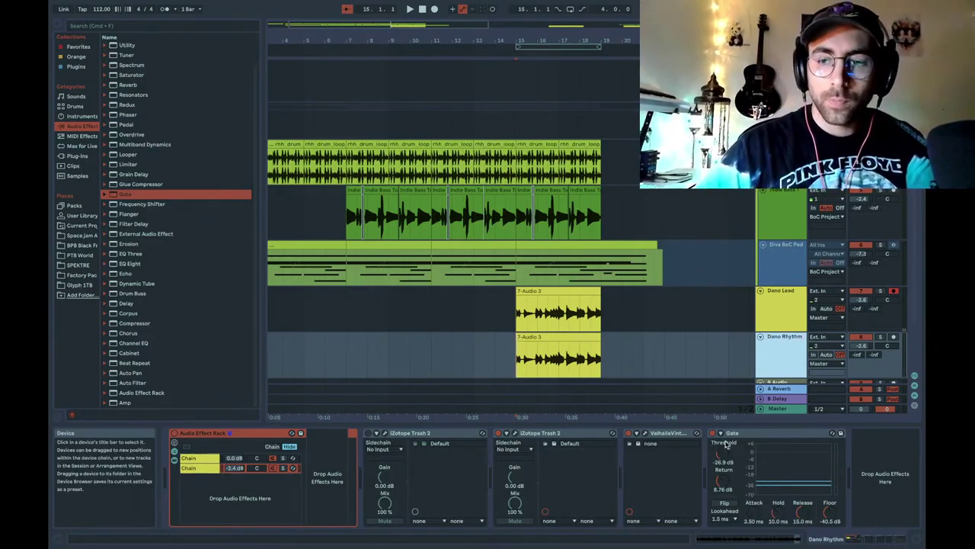
# Change the Dano Rhythm track's color to turquoise
pyautogui.press('w')
pyautogui.press('super+t')
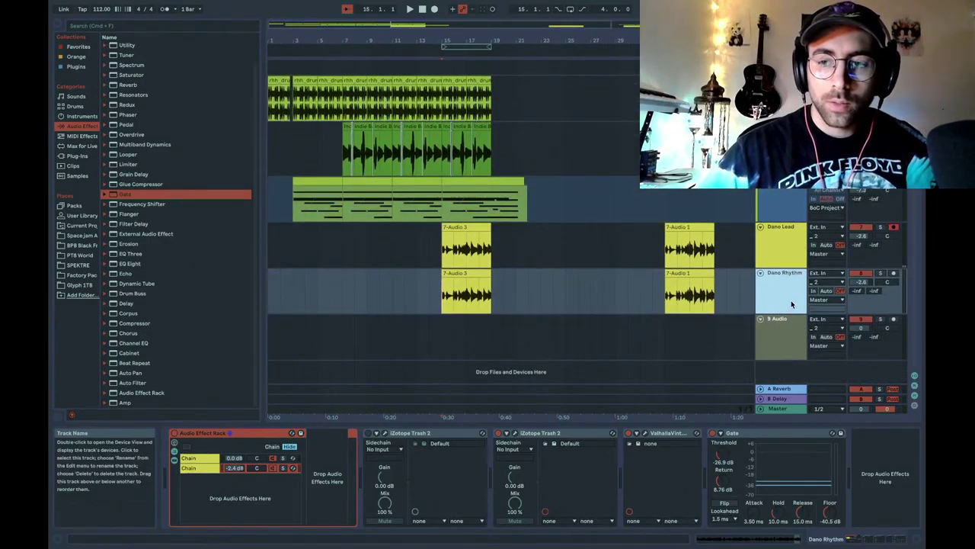
pyautogui.rightClick(790, 304)
pyautogui.click(762, 283)
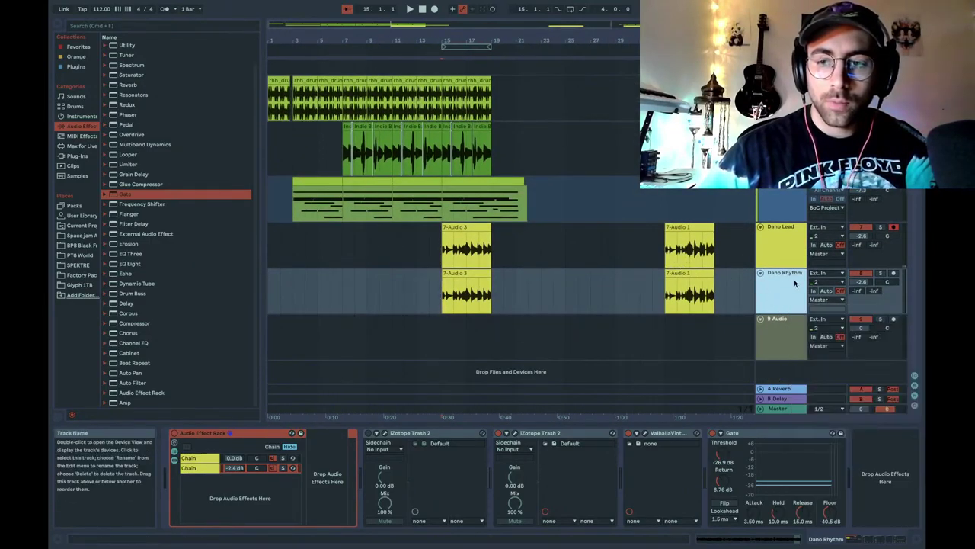
pyautogui.rightClick(794, 279)
pyautogui.click(735, 406)
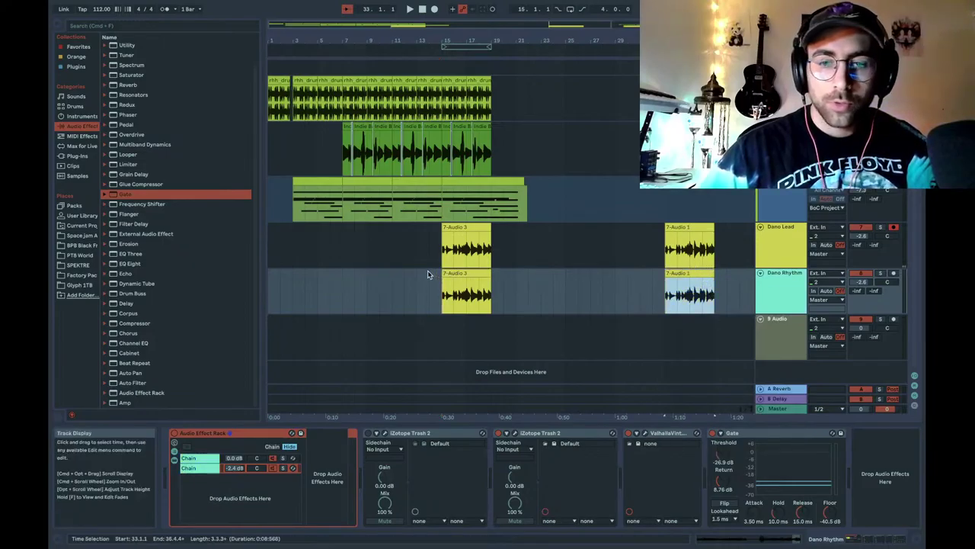
# Color both guitar clips on the Dano Rhythm track turquoise to match the track
pyautogui.keyDown('shift'); pyautogui.click(461, 290); pyautogui.keyUp('shift')
pyautogui.rightClick(461, 272)
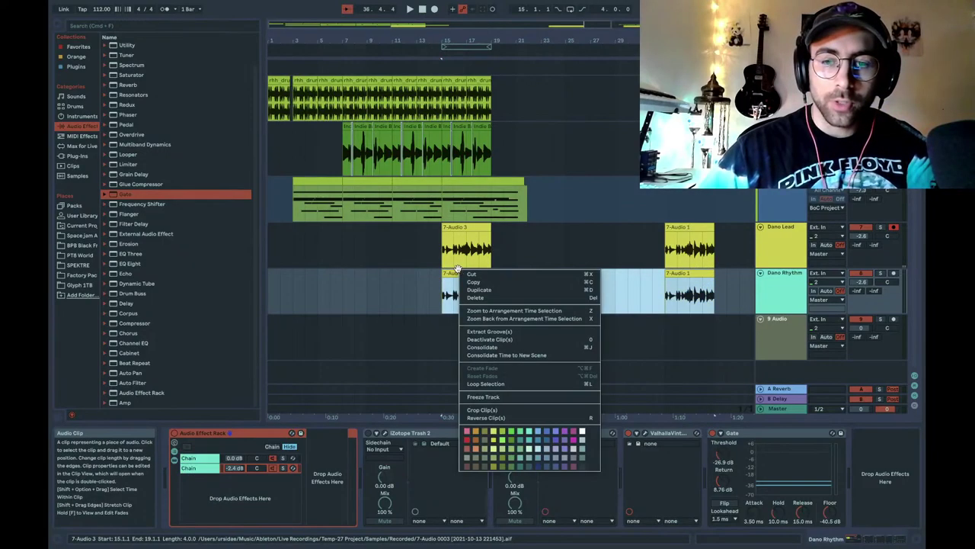
pyautogui.click(531, 438)
pyautogui.click(612, 302)
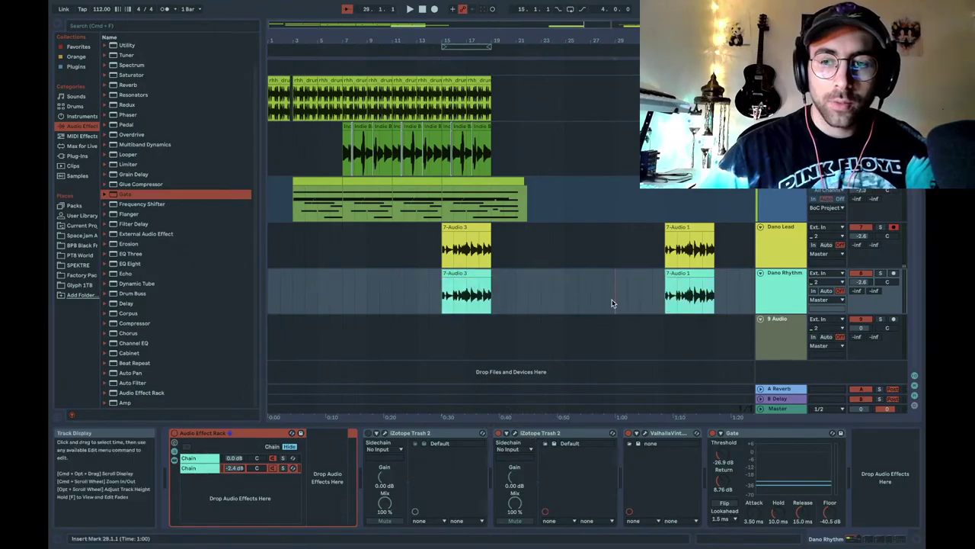
# Delete all the guitar clips from the Dano Rhythm track
pyautogui.click(461, 290)
pyautogui.keyDown('shift'); pyautogui.click(702, 272); pyautogui.keyUp('shift')
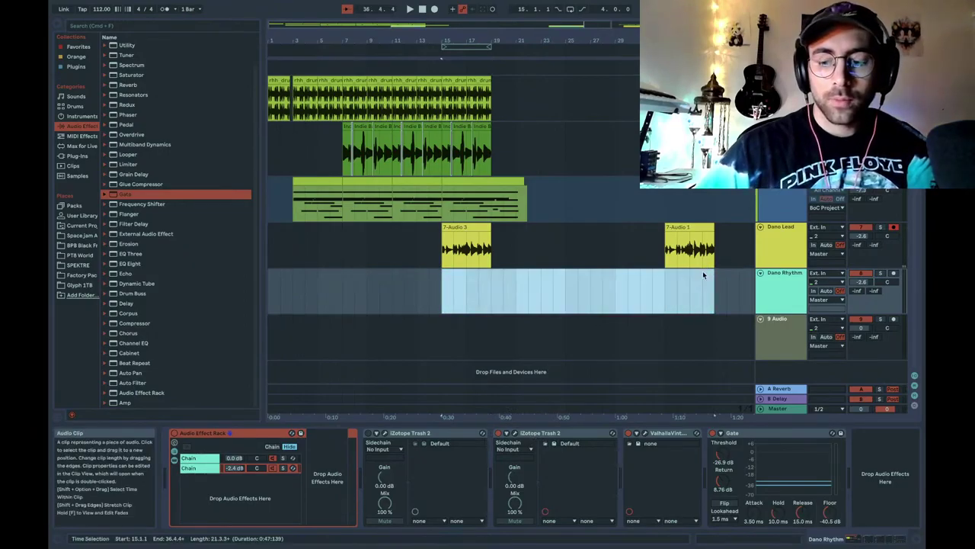
pyautogui.scroll(-5, 702, 272)
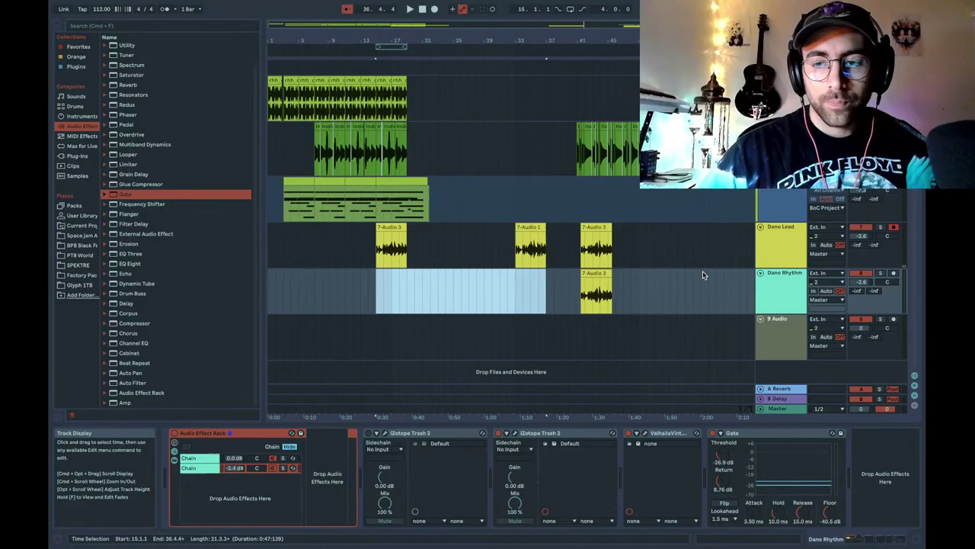
pyautogui.click(596, 272)
pyautogui.press('Delete')
pyautogui.scroll(-1, 597, 271)
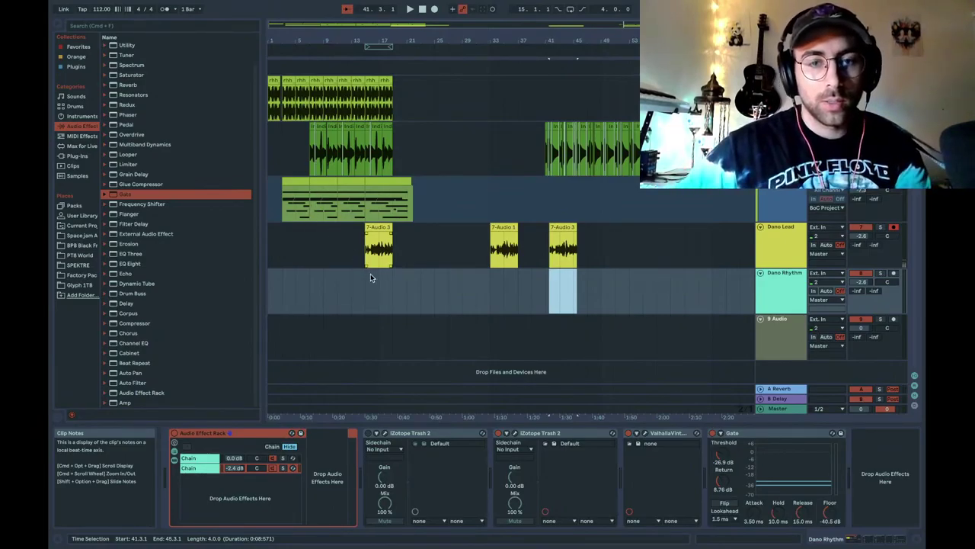
# Select the pad section from bar 19 to bar 21 and play the arrangement from there
pyautogui.click(375, 227)
pyautogui.scroll(5, 348, 209)
pyautogui.hscroll(-10, 348, 206)
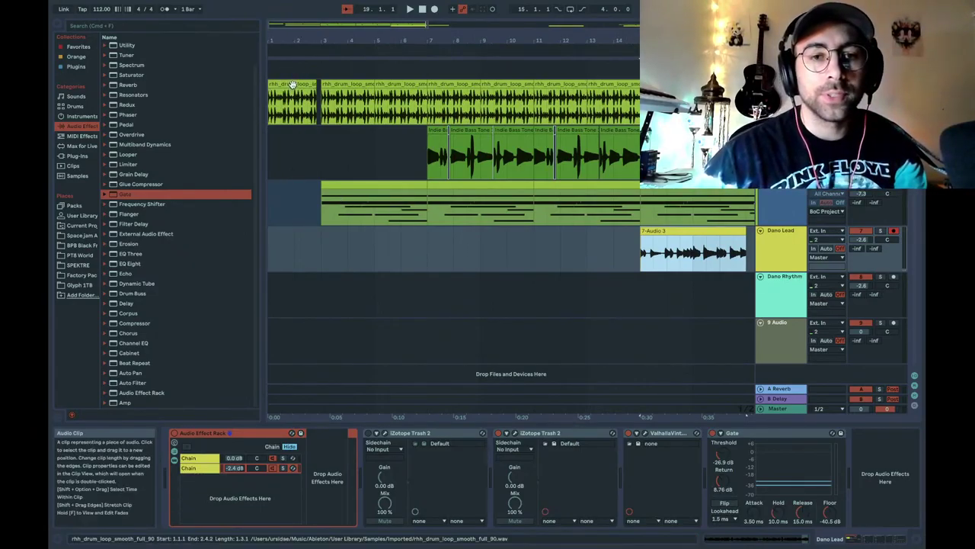
pyautogui.press('-')
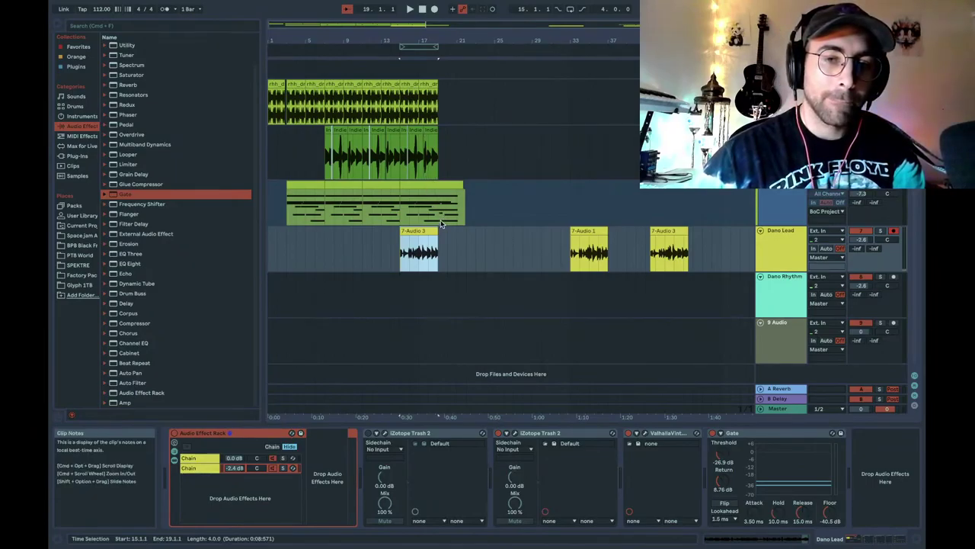
pyautogui.moveTo(438, 213); pyautogui.dragTo(458, 213)
pyautogui.press('space')
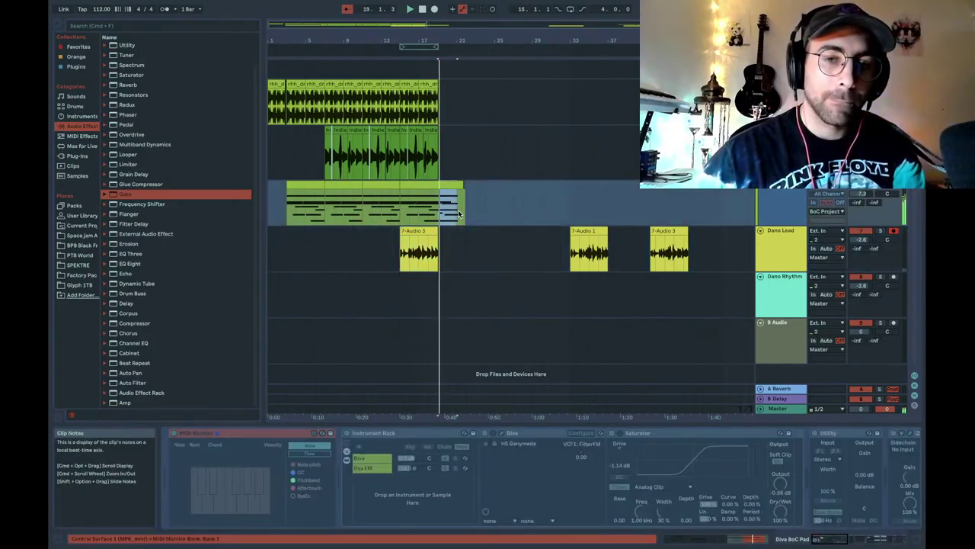
# Try extending the drum loop and pad to bar 23, and undo both extensions
pyautogui.press('+')
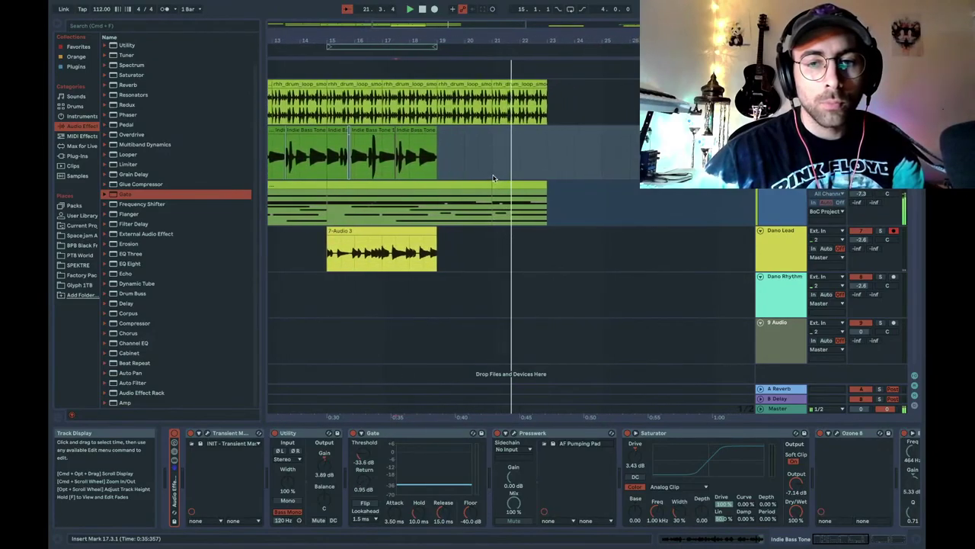
pyautogui.click(410, 205)
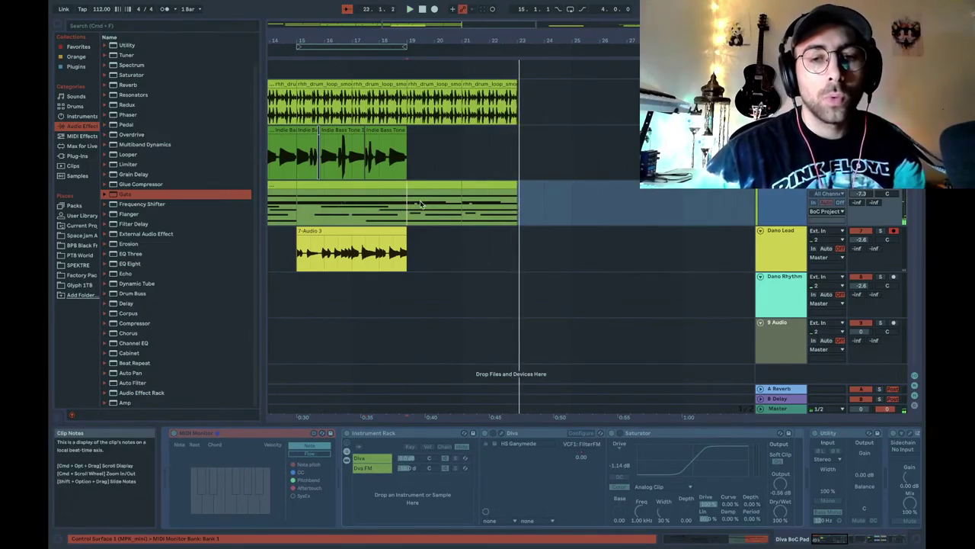
pyautogui.scroll(-5, 420, 204)
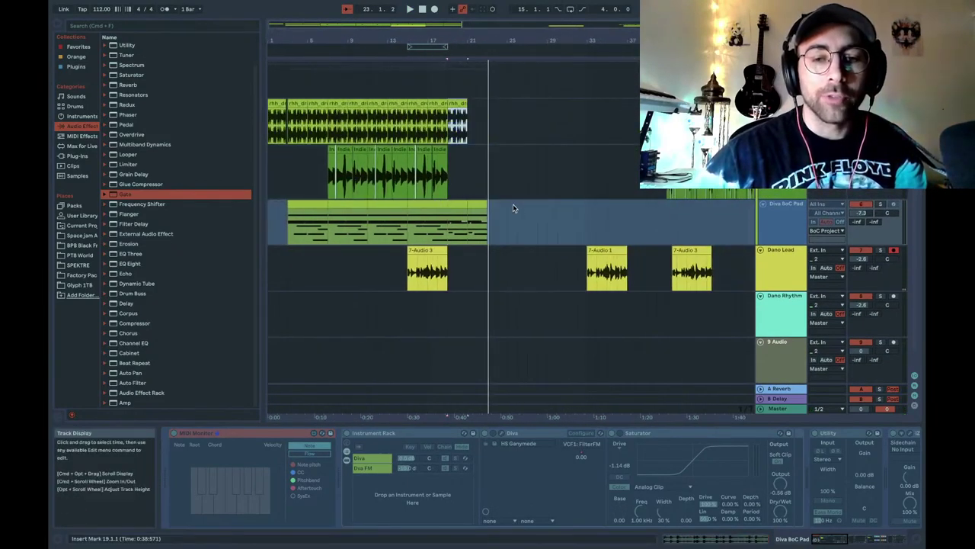
pyautogui.press('super+z')
pyautogui.press('super+z')
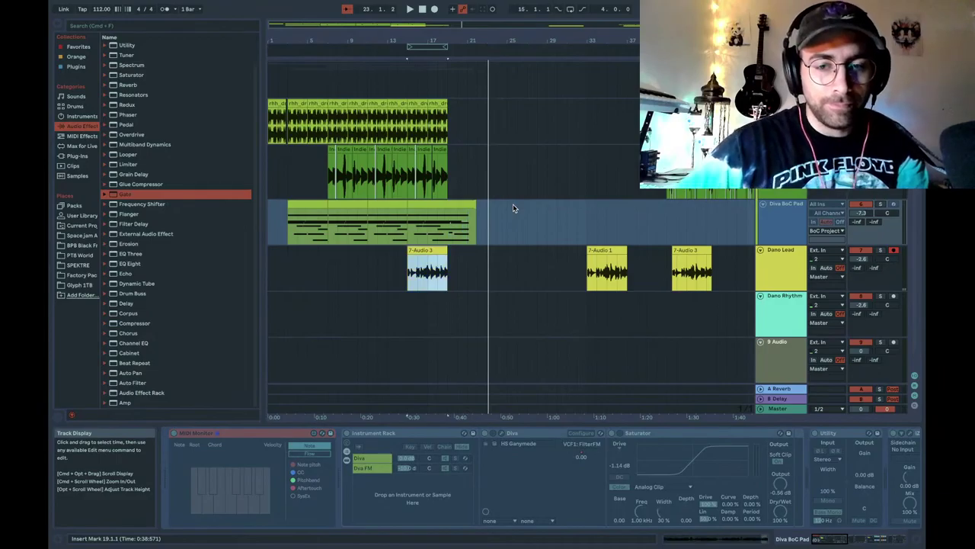
# Select the opening drum clip and play from bar 1 to check the gap before bar 3
pyautogui.scroll(6, 417, 252)
pyautogui.click(418, 252)
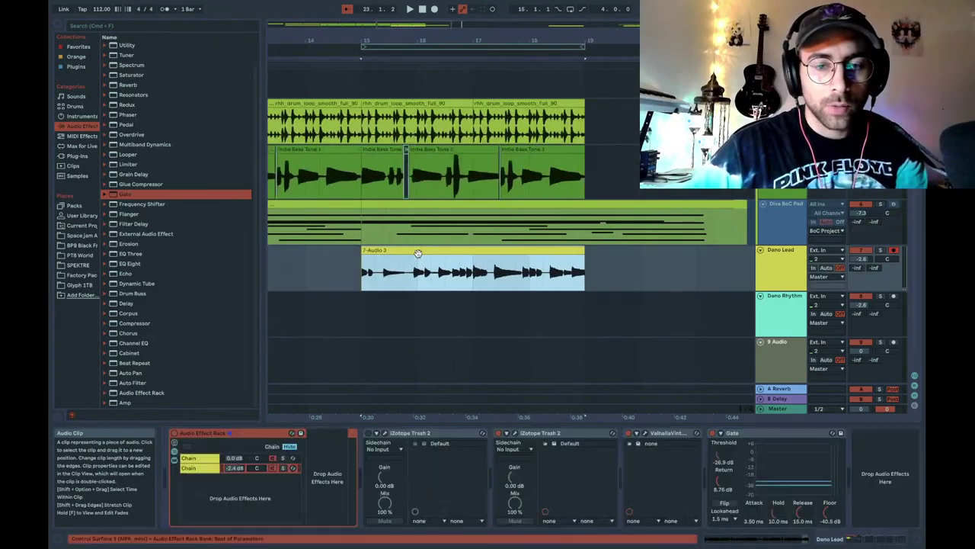
pyautogui.scroll(-5, 418, 252)
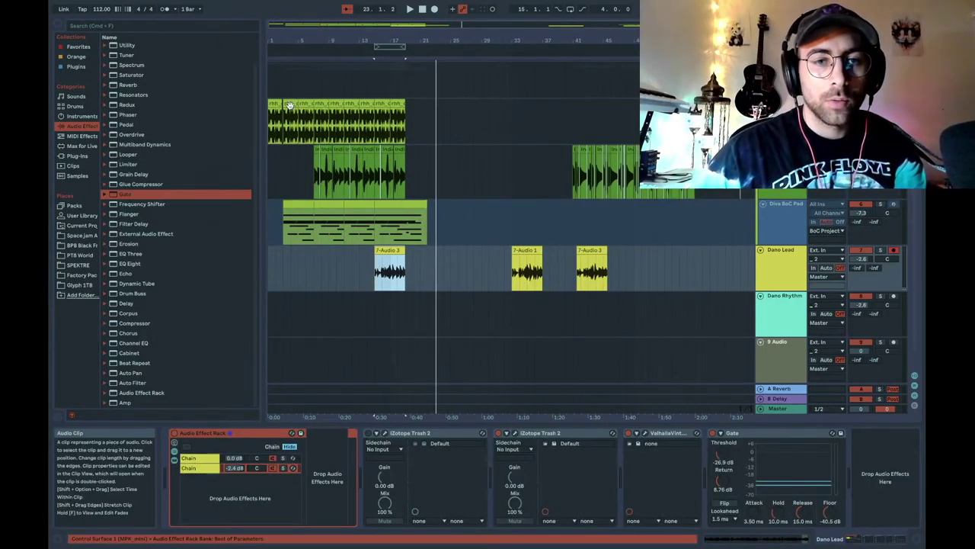
pyautogui.scroll(8, 277, 126)
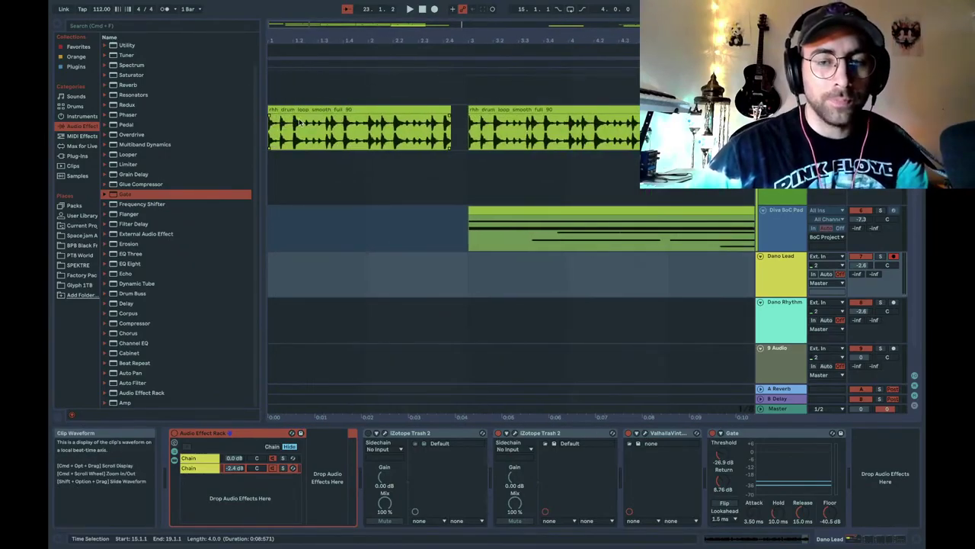
pyautogui.scroll(-6, 298, 118)
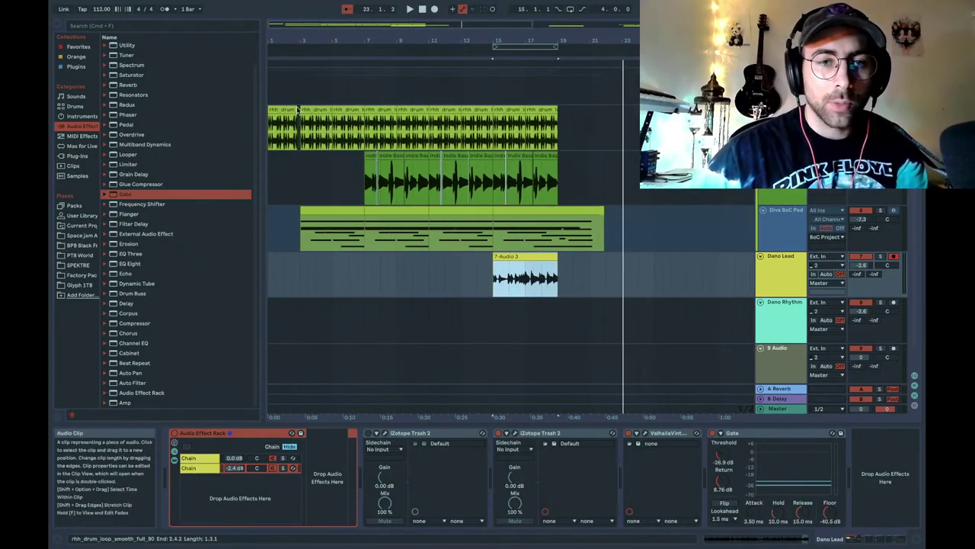
pyautogui.click(287, 110)
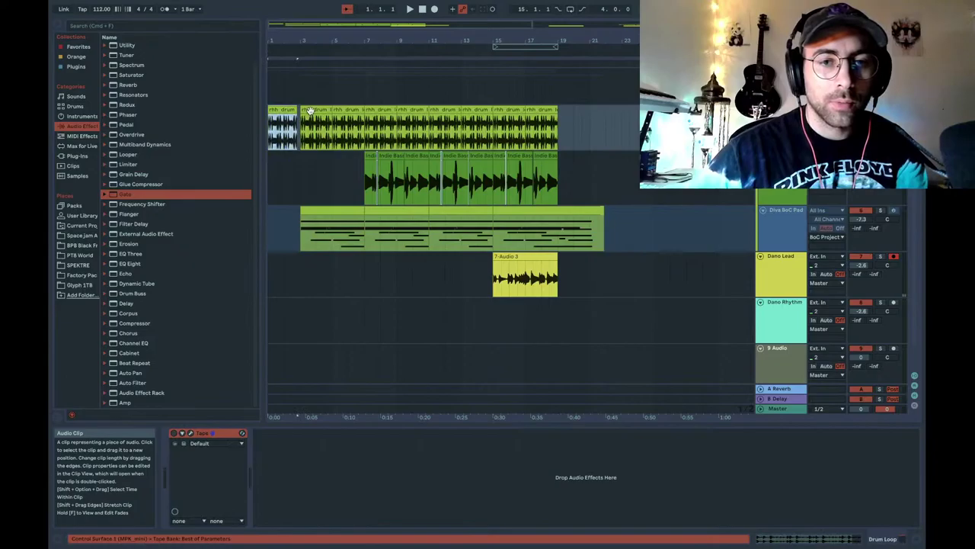
pyautogui.scroll(5, 297, 121)
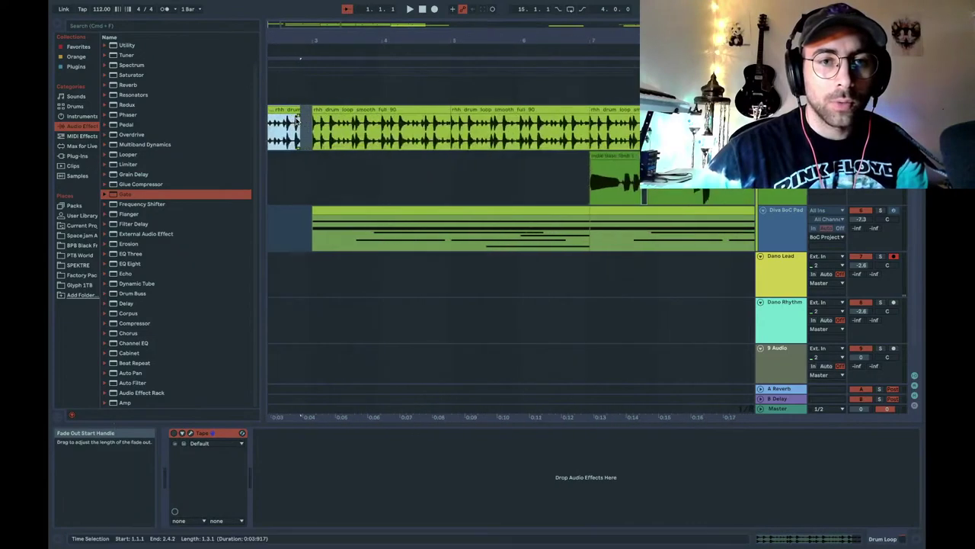
pyautogui.press('space')
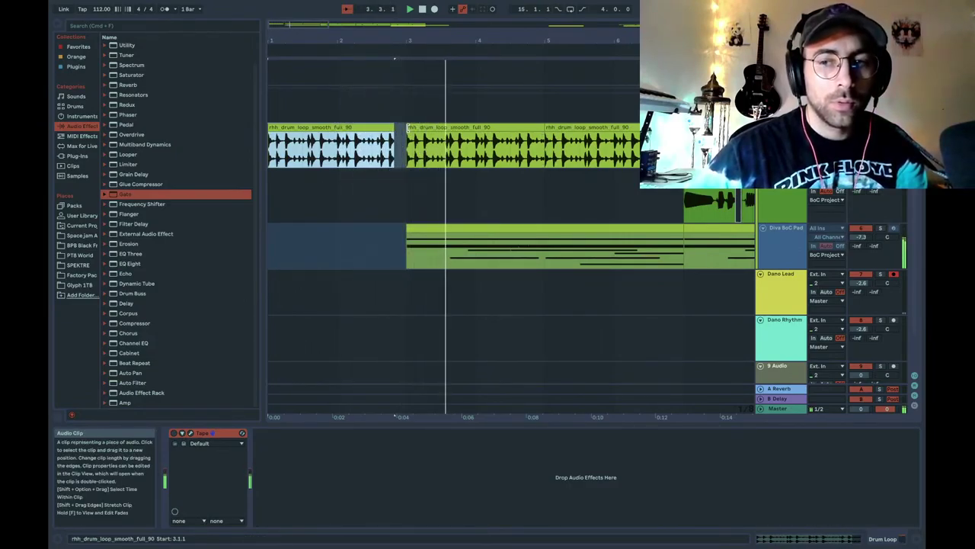
pyautogui.press('space')
# Move the short opening drum clip to bar 3 and place a full two-bar drum loop clip at bar 1
pyautogui.click(361, 126)
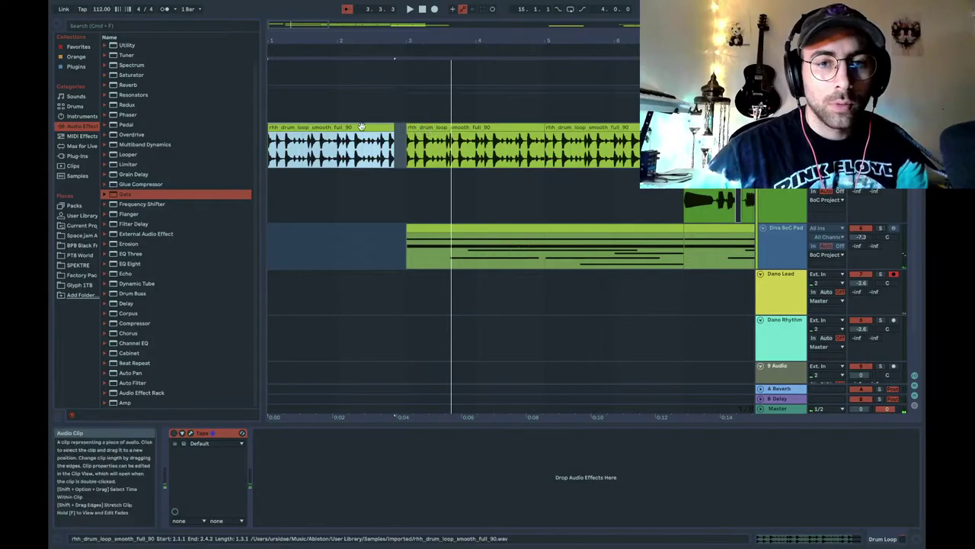
pyautogui.moveTo(360, 126); pyautogui.dragTo(538, 128)
pyautogui.click(538, 128)
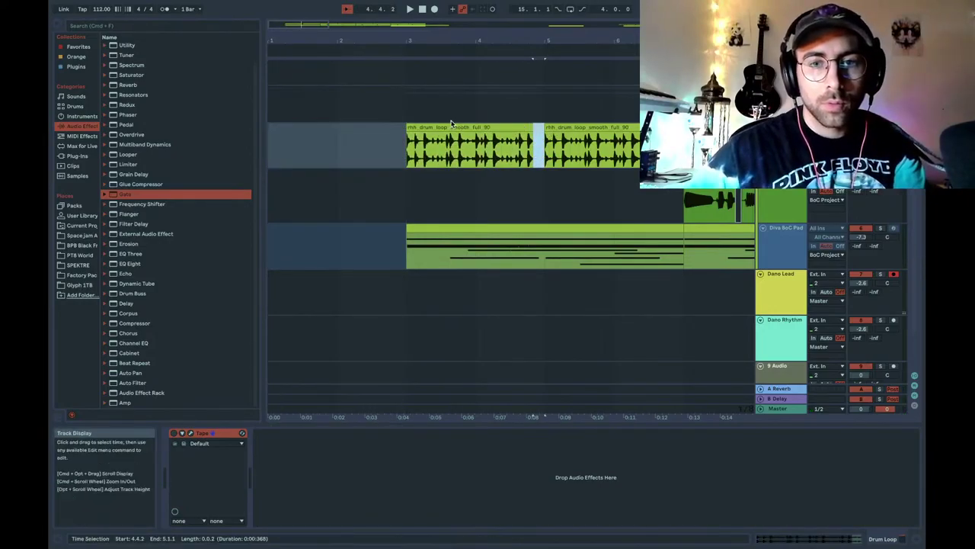
pyautogui.click(278, 152)
pyautogui.press('super+v')
pyautogui.moveTo(338, 157); pyautogui.dragTo(328, 159)
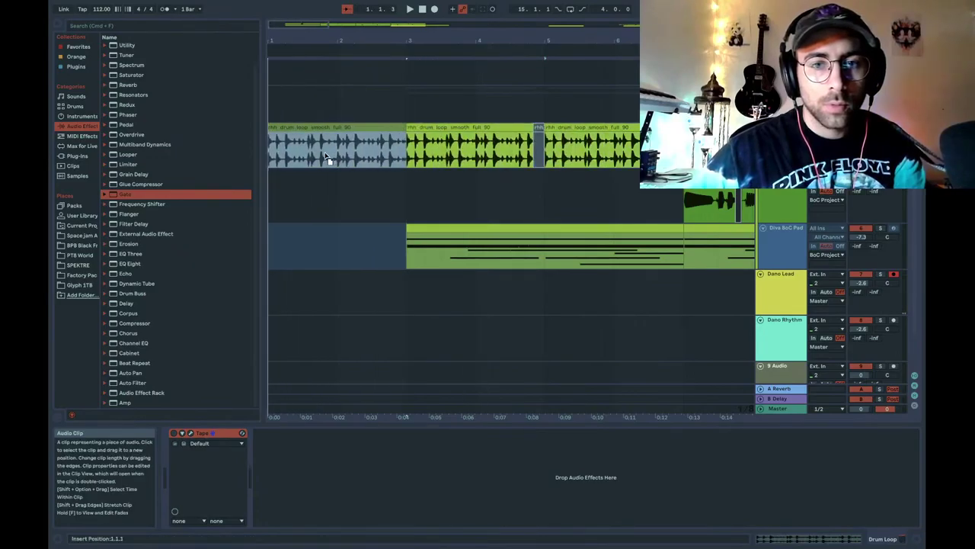
pyautogui.scroll(-3, 510, 160)
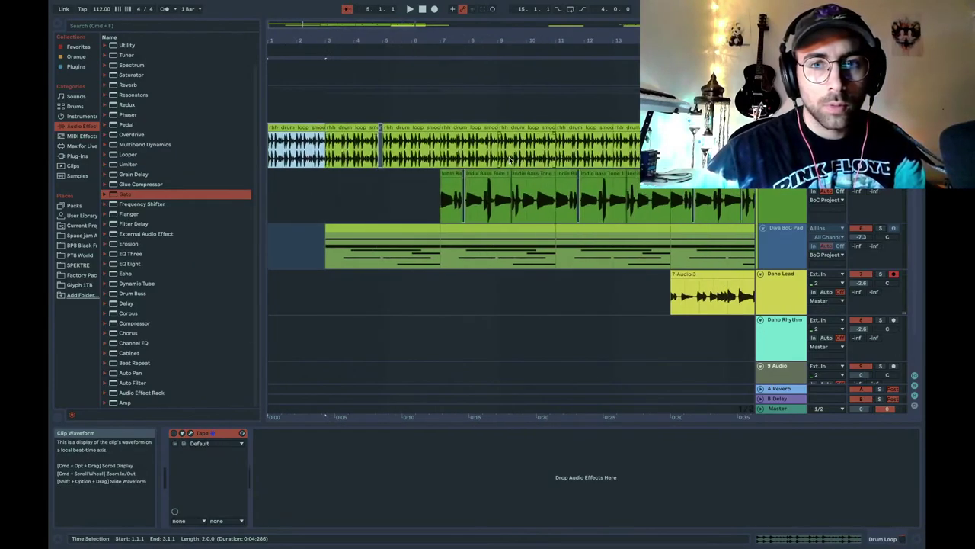
# Select all the Indie Bass Tone clips from bar 7 to bar 19
pyautogui.click(365, 229)
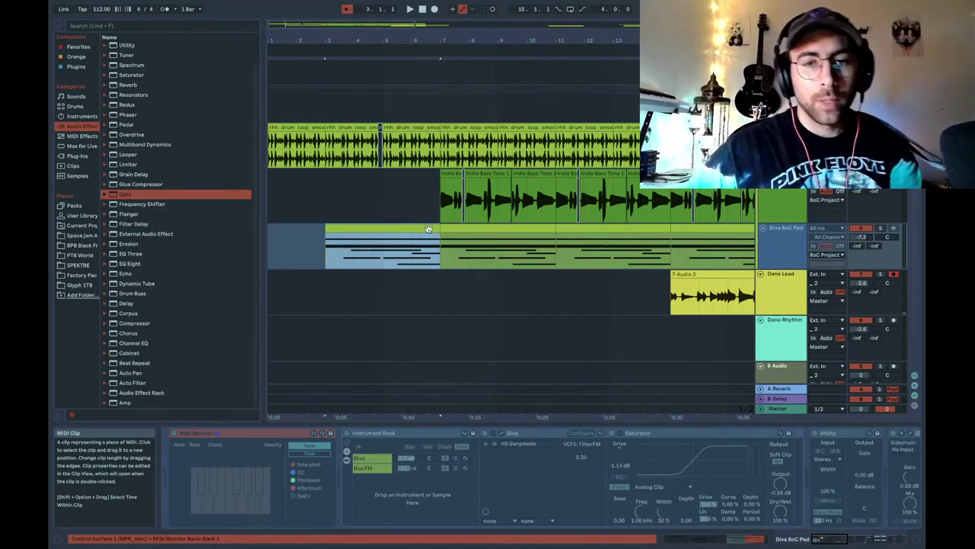
pyautogui.scroll(-3, 440, 175)
pyautogui.click(440, 175)
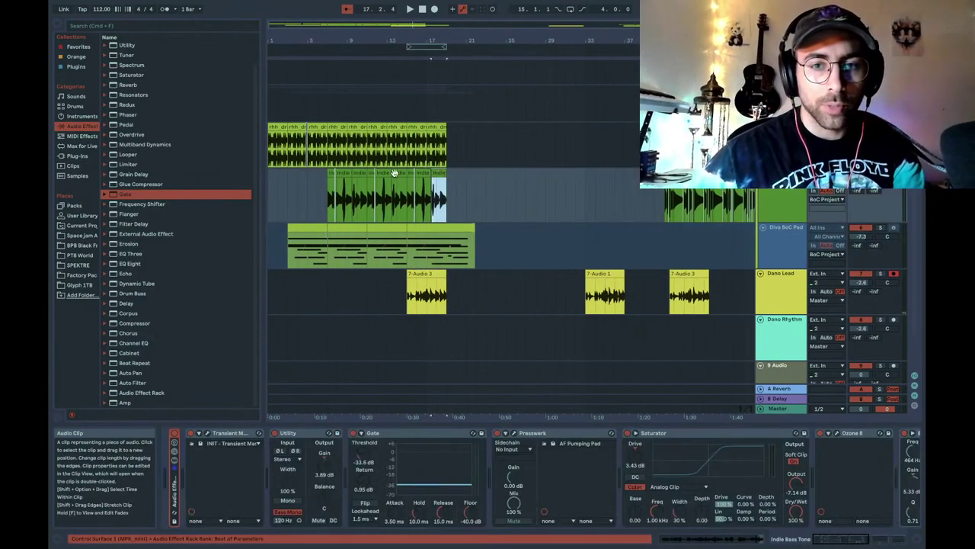
pyautogui.click(330, 169)
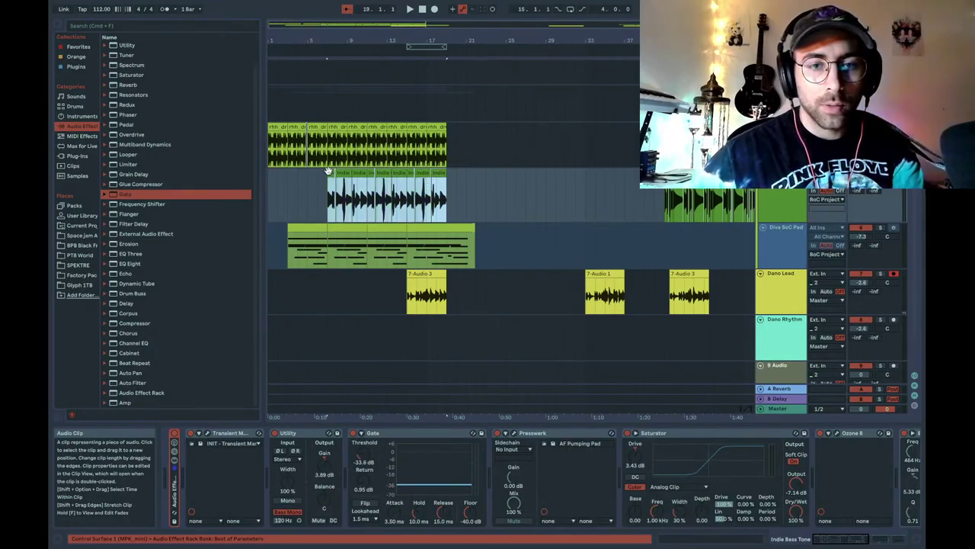
pyautogui.scroll(5, 327, 169)
pyautogui.scroll(-3, 329, 170)
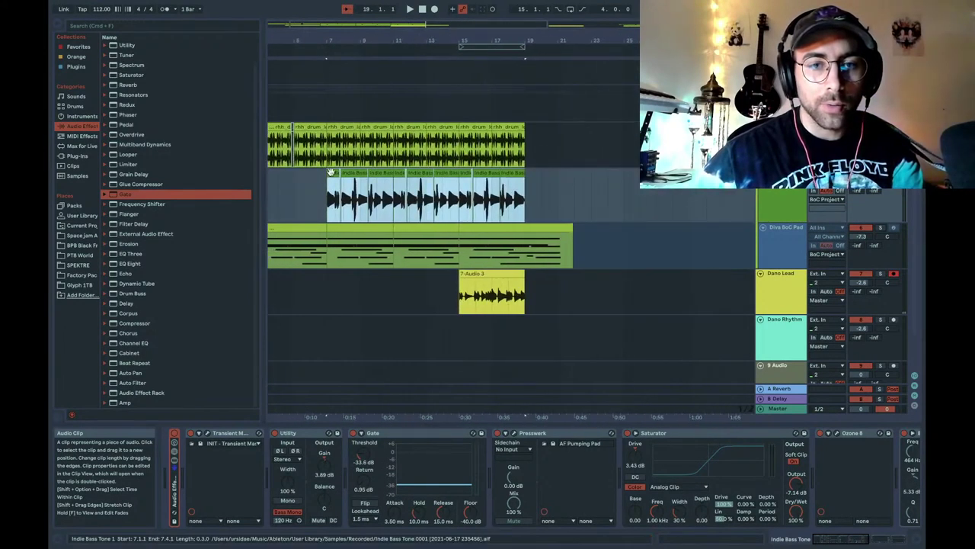
pyautogui.moveTo(330, 171); pyautogui.dragTo(499, 195)
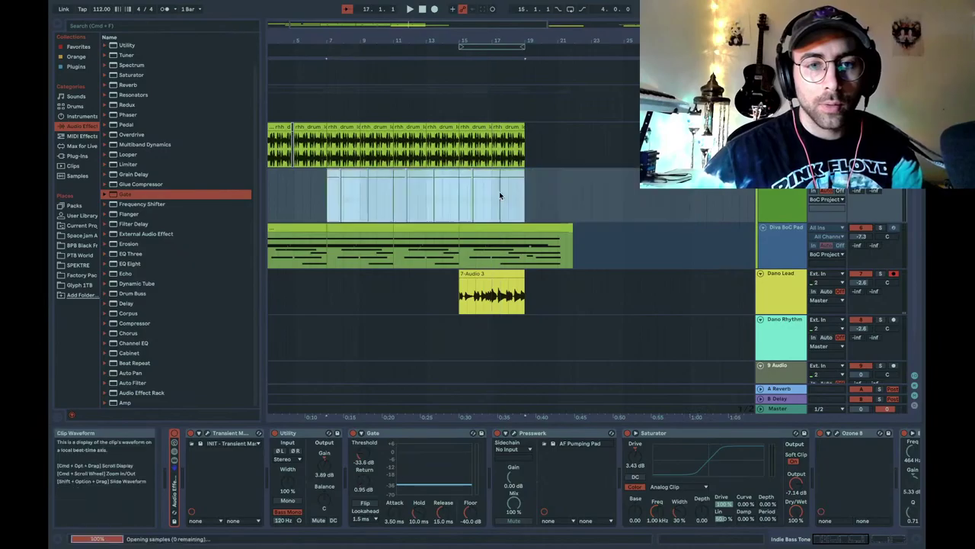
# Select the first pad clip and set the insert marker at bar 19 on the Diva BoC Pad track
pyautogui.hscroll(-3, 329, 219)
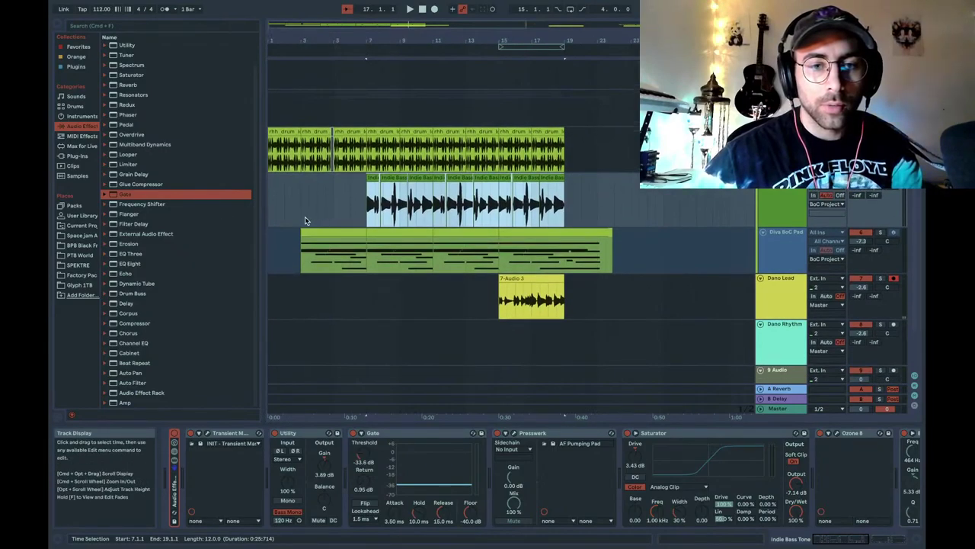
pyautogui.moveTo(305, 232); pyautogui.dragTo(366, 243)
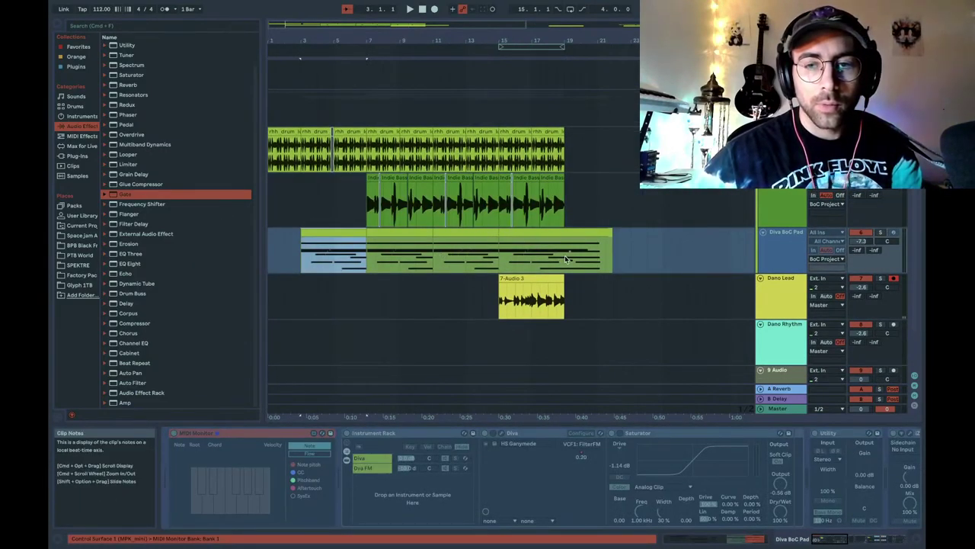
pyautogui.click(565, 259)
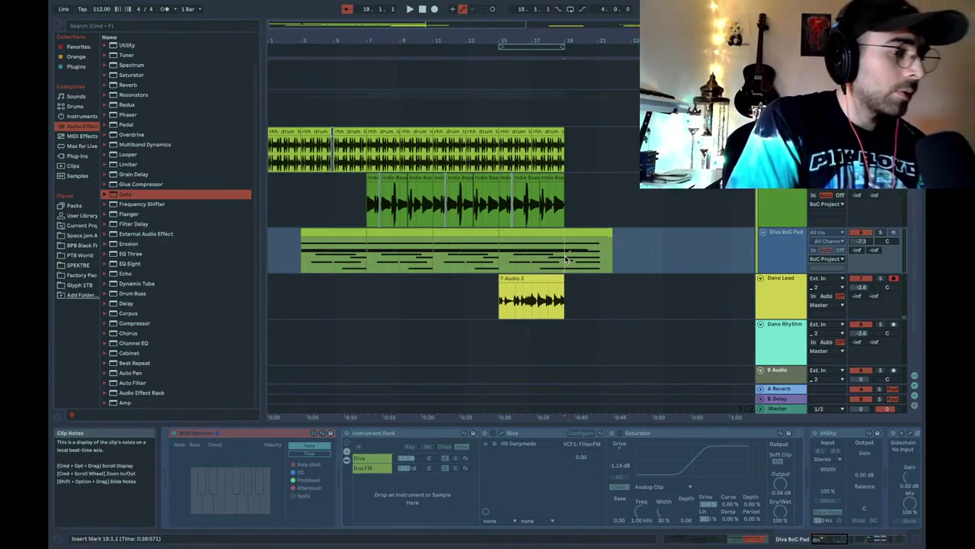
# Switch between OBS and Ableton Live to check the stream status and audio levels
pyautogui.hotkey('ctrl', 'Left')
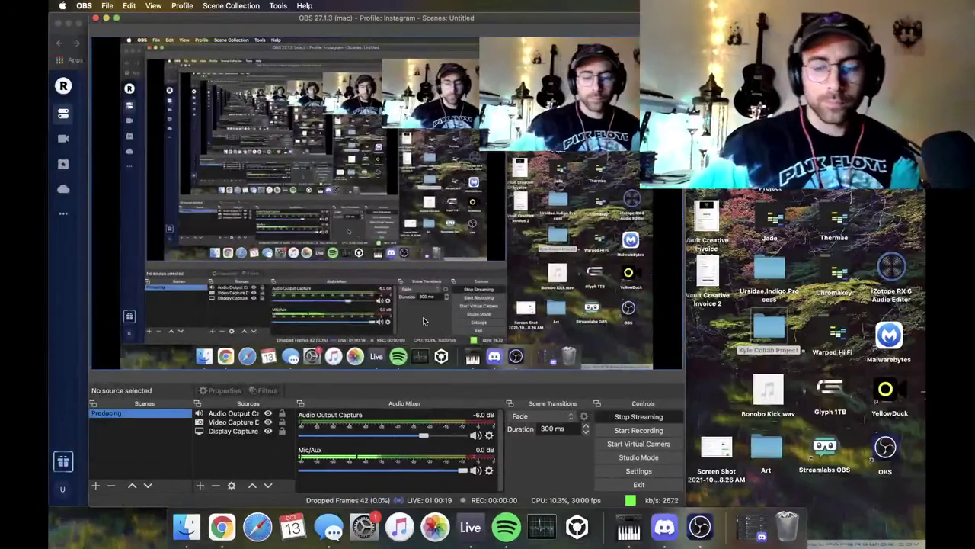
pyautogui.hotkey('ctrl', 'Right')
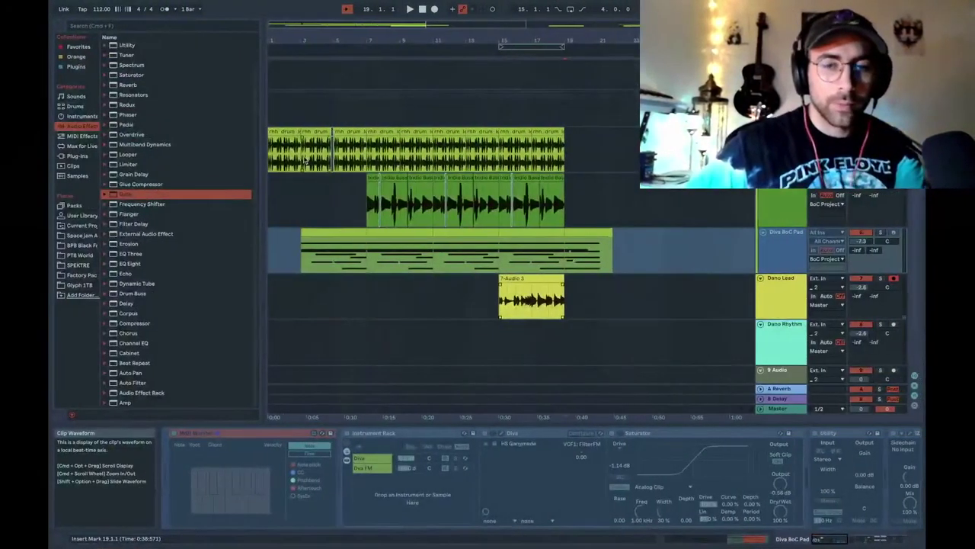
pyautogui.hotkey('ctrl', 'Left')
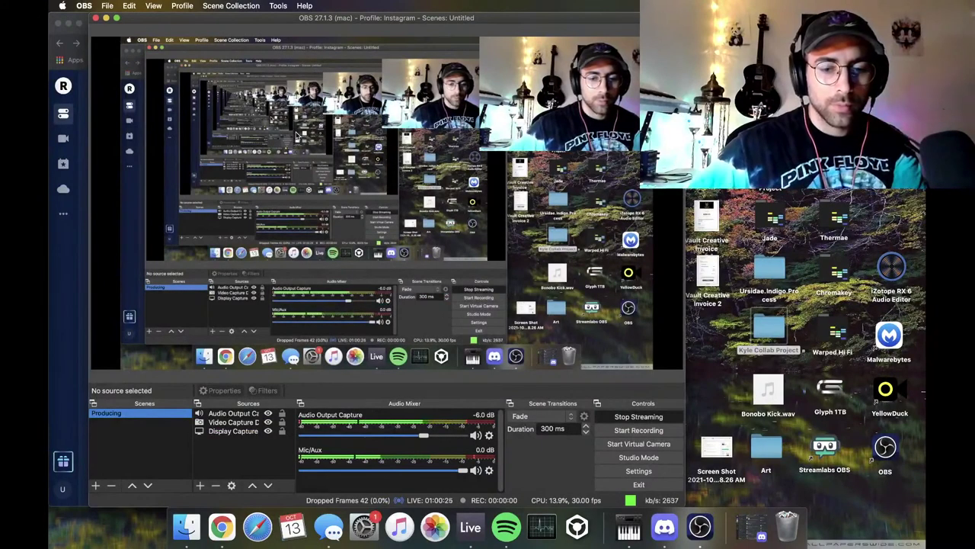
# Switch back to Ableton Live, play the arrangement from bar 1, and return to OBS
pyautogui.hotkey('ctrl', 'Right')
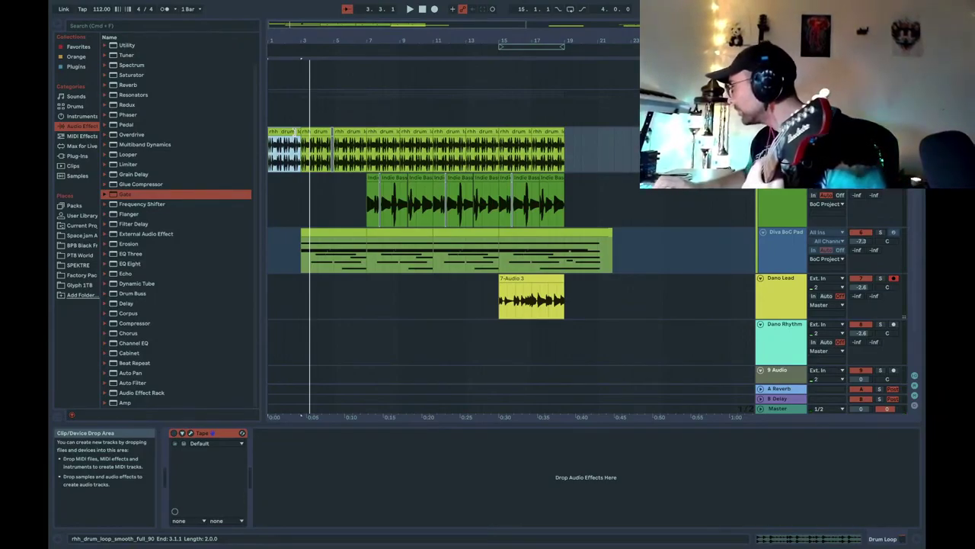
pyautogui.press('space')
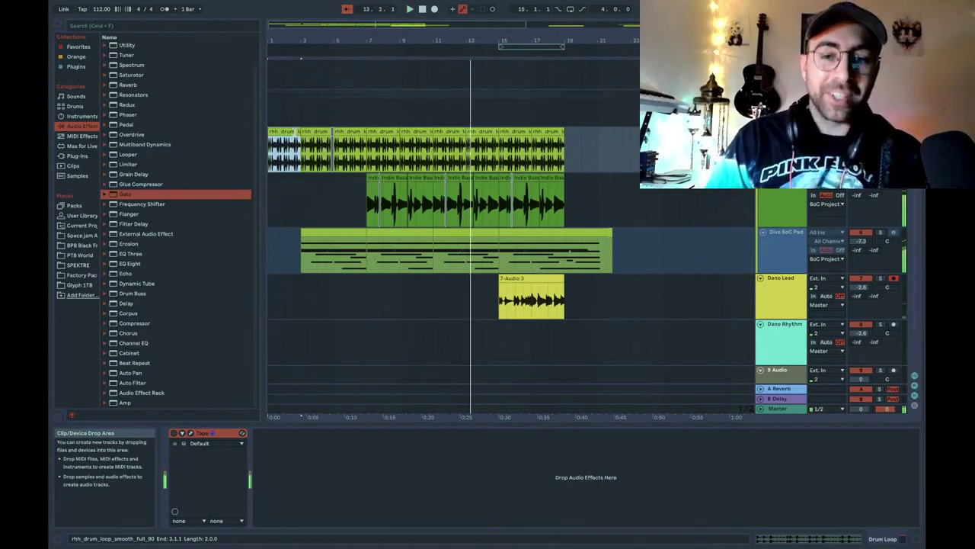
pyautogui.hotkey('ctrl', 'Left')
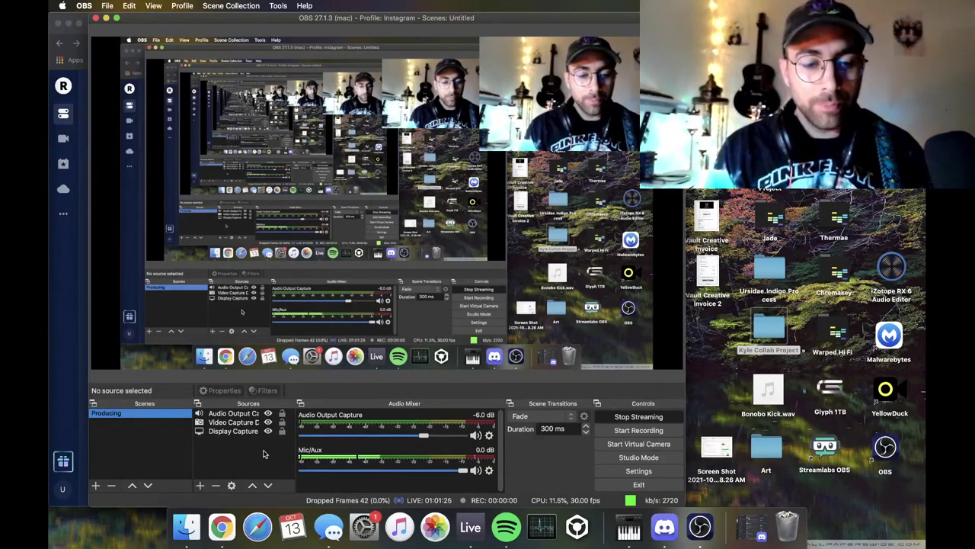
# Open the Audio Output Capture properties, check the device choices, and accept iShowU Audio Capture as the device
pyautogui.click(232, 414)
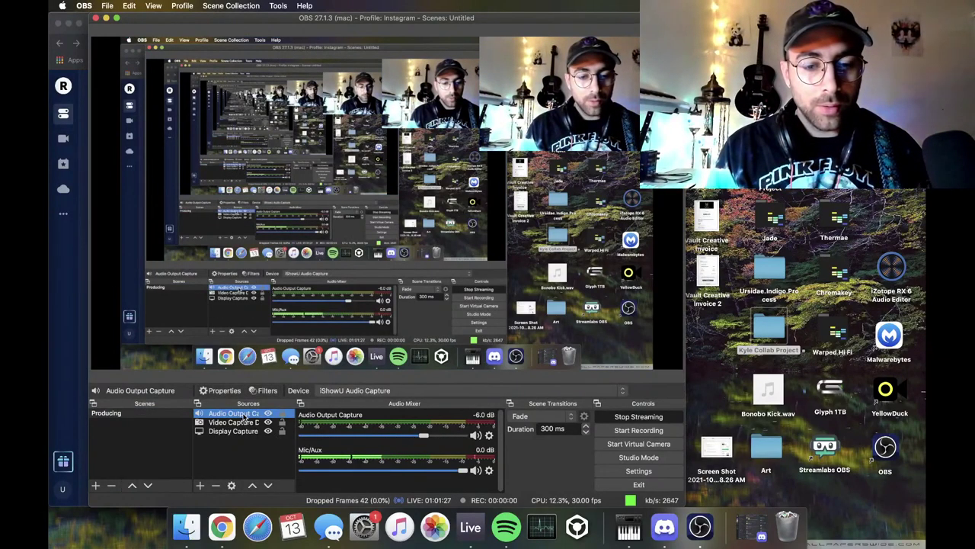
pyautogui.click(490, 435)
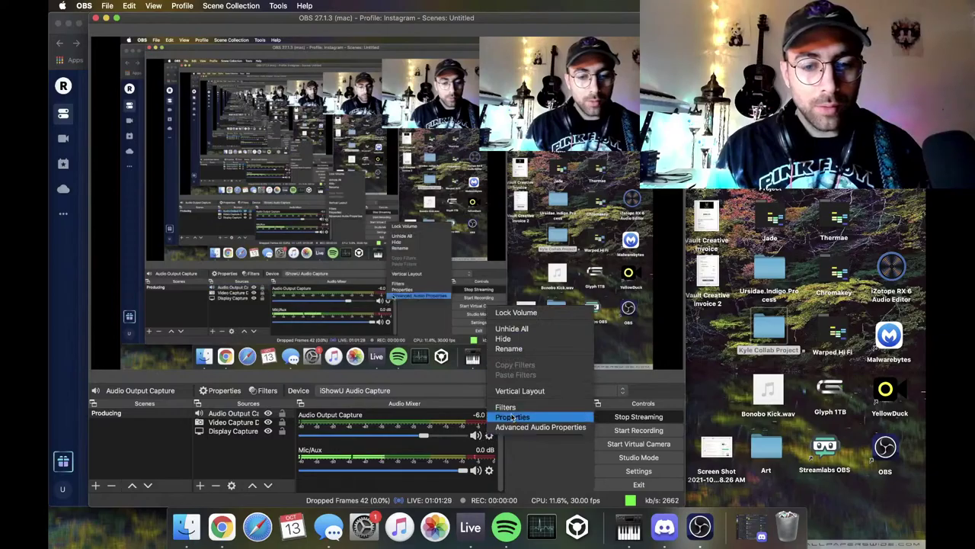
pyautogui.click(519, 418)
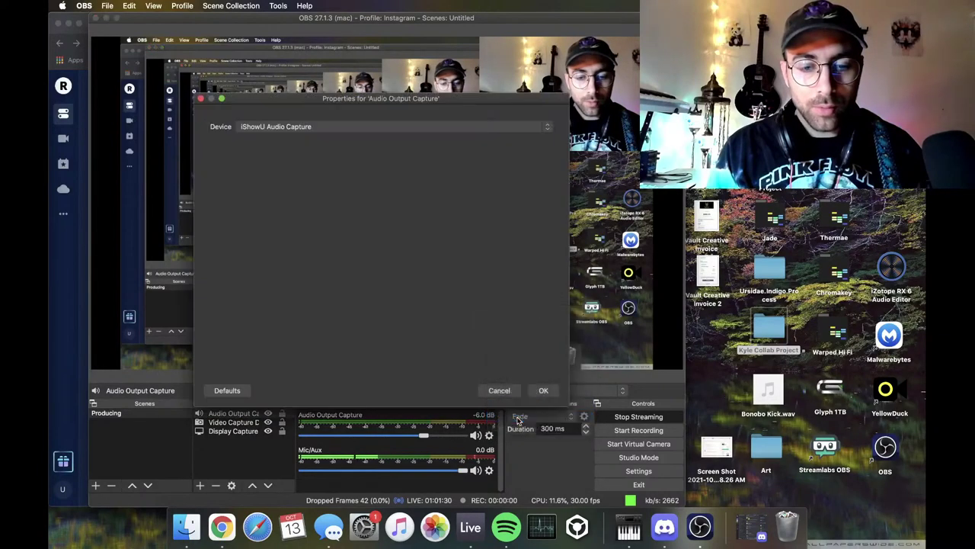
pyautogui.click(352, 131)
pyautogui.click(353, 128)
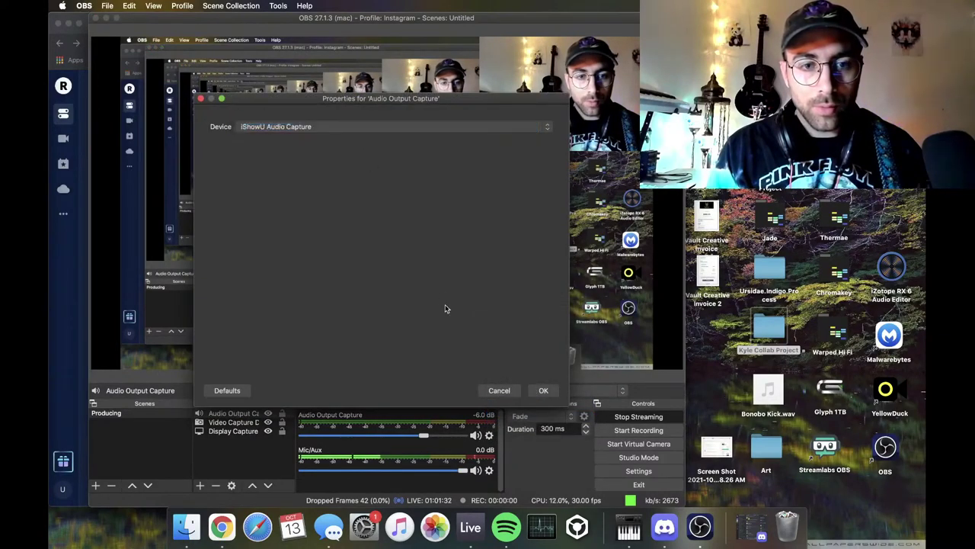
pyautogui.click(544, 391)
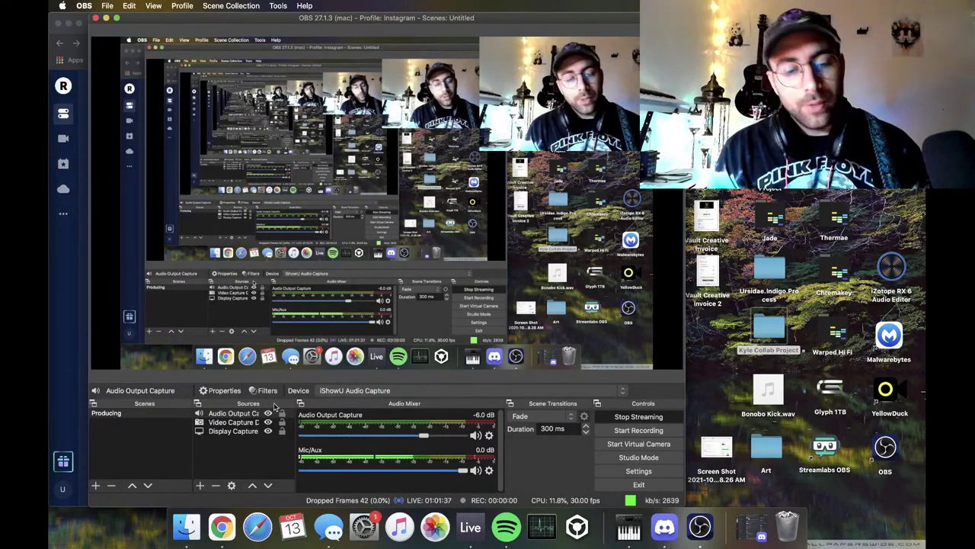
# Recheck the available devices for the selected Audio Output Capture source, keep iShowU Audio Capture, and deselect the source
pyautogui.click(419, 390)
pyautogui.click(419, 391)
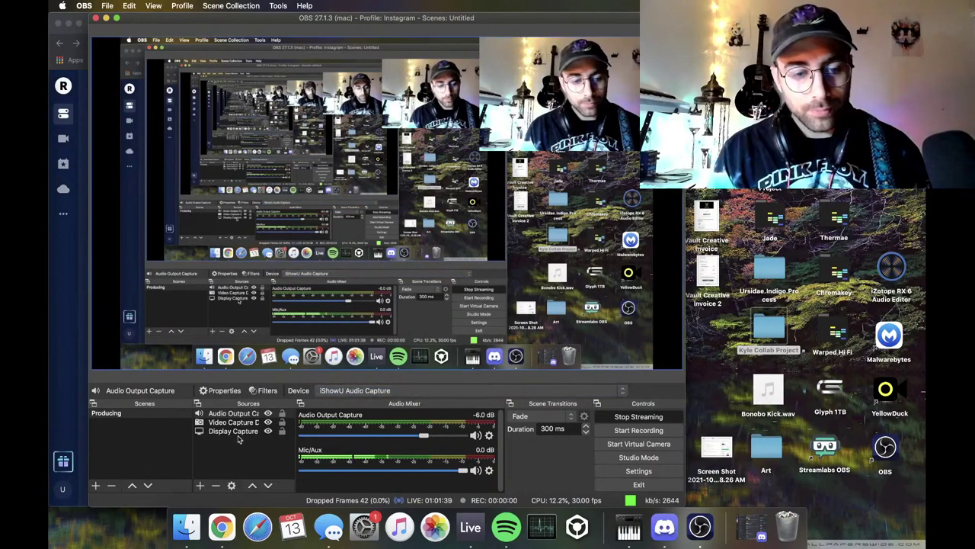
pyautogui.click(227, 452)
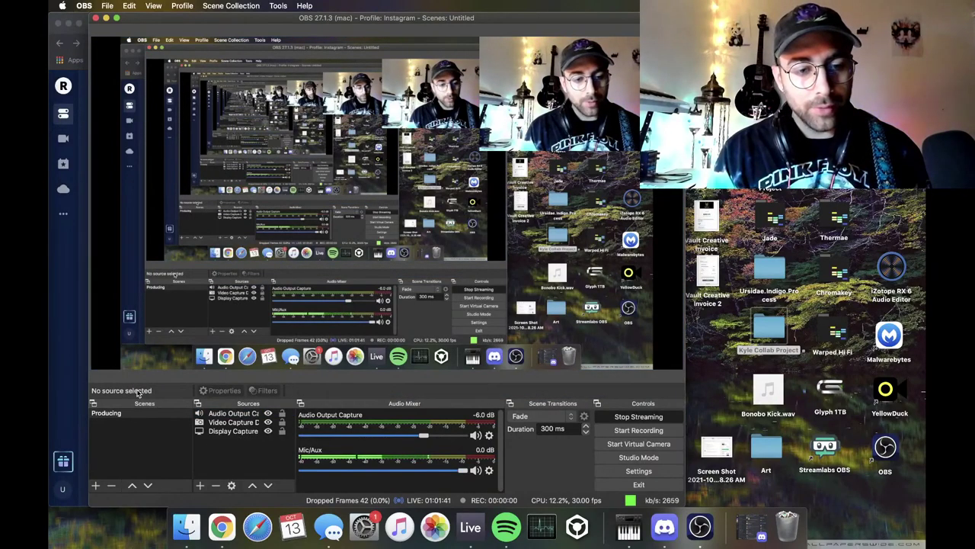